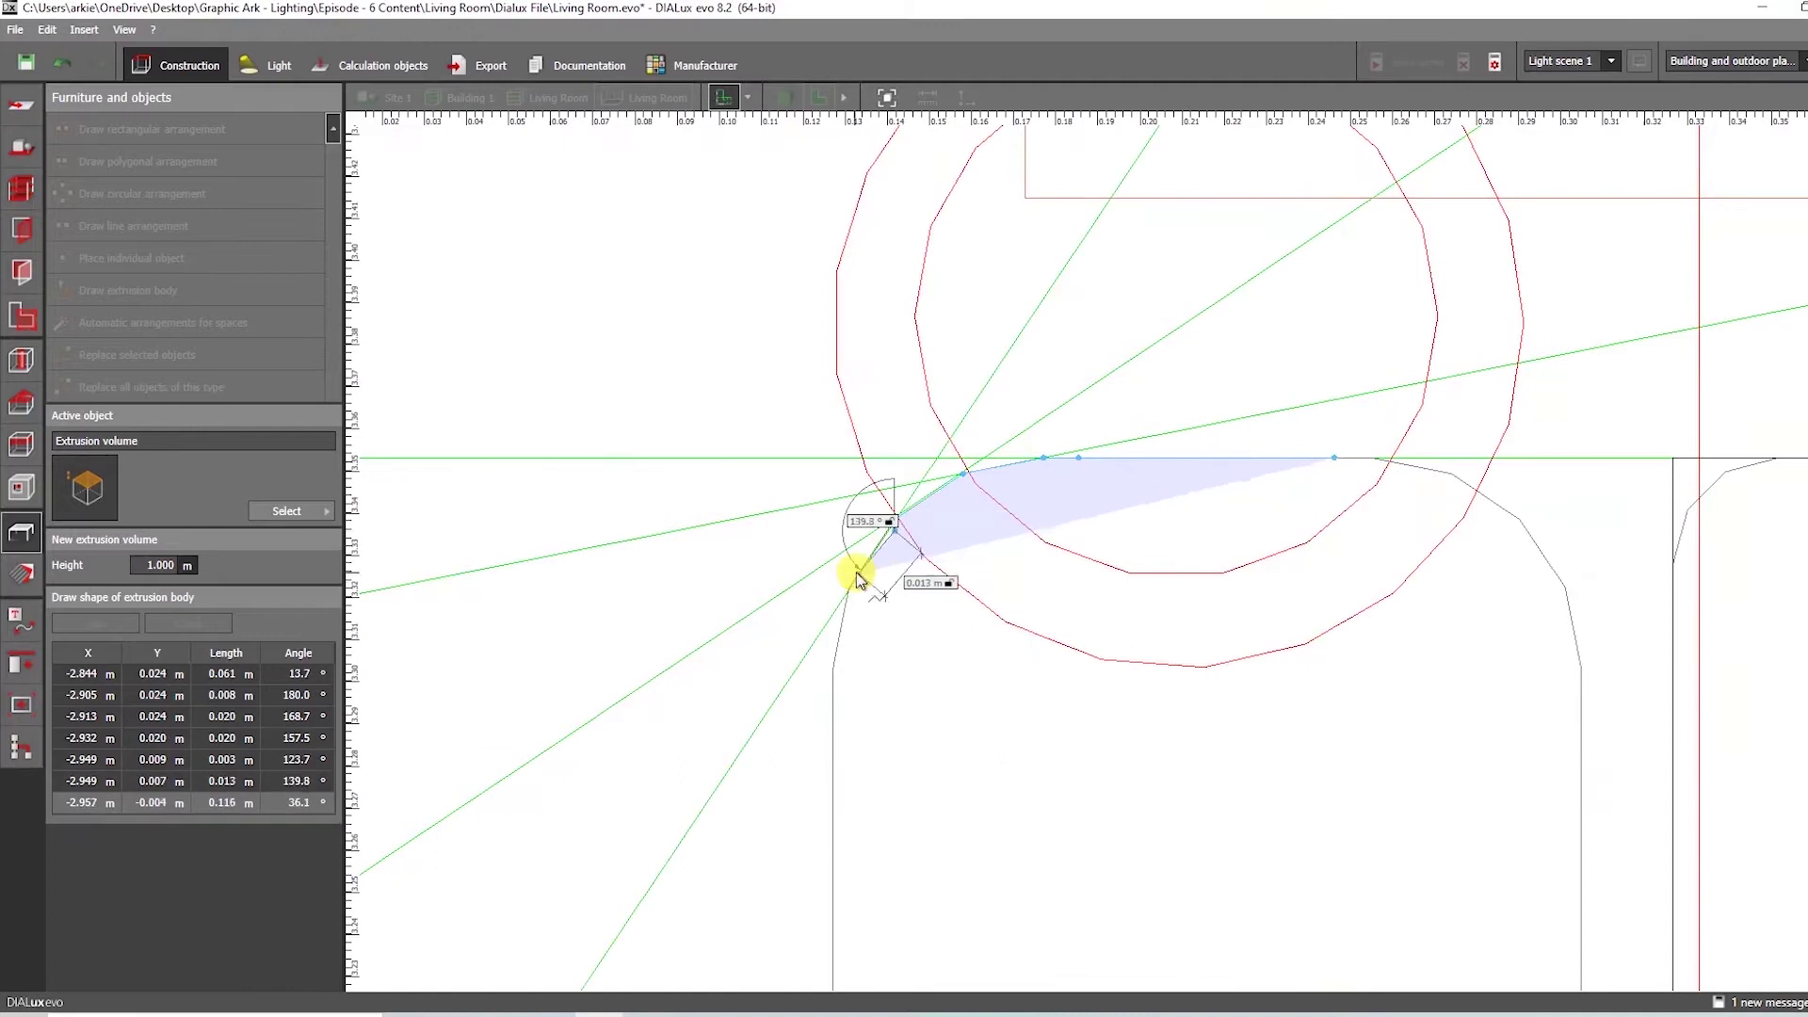
# Trace the narrow sofa backrest's upper outer corner and carry the outline down its straight outer edge.
pyautogui.click(835, 652)
pyautogui.scroll(-6, 836, 651)
pyautogui.scroll(4, 891, 896)
pyautogui.moveTo(892, 896); pyautogui.dragTo(737, 522, button='middle')
pyautogui.click(737, 522)
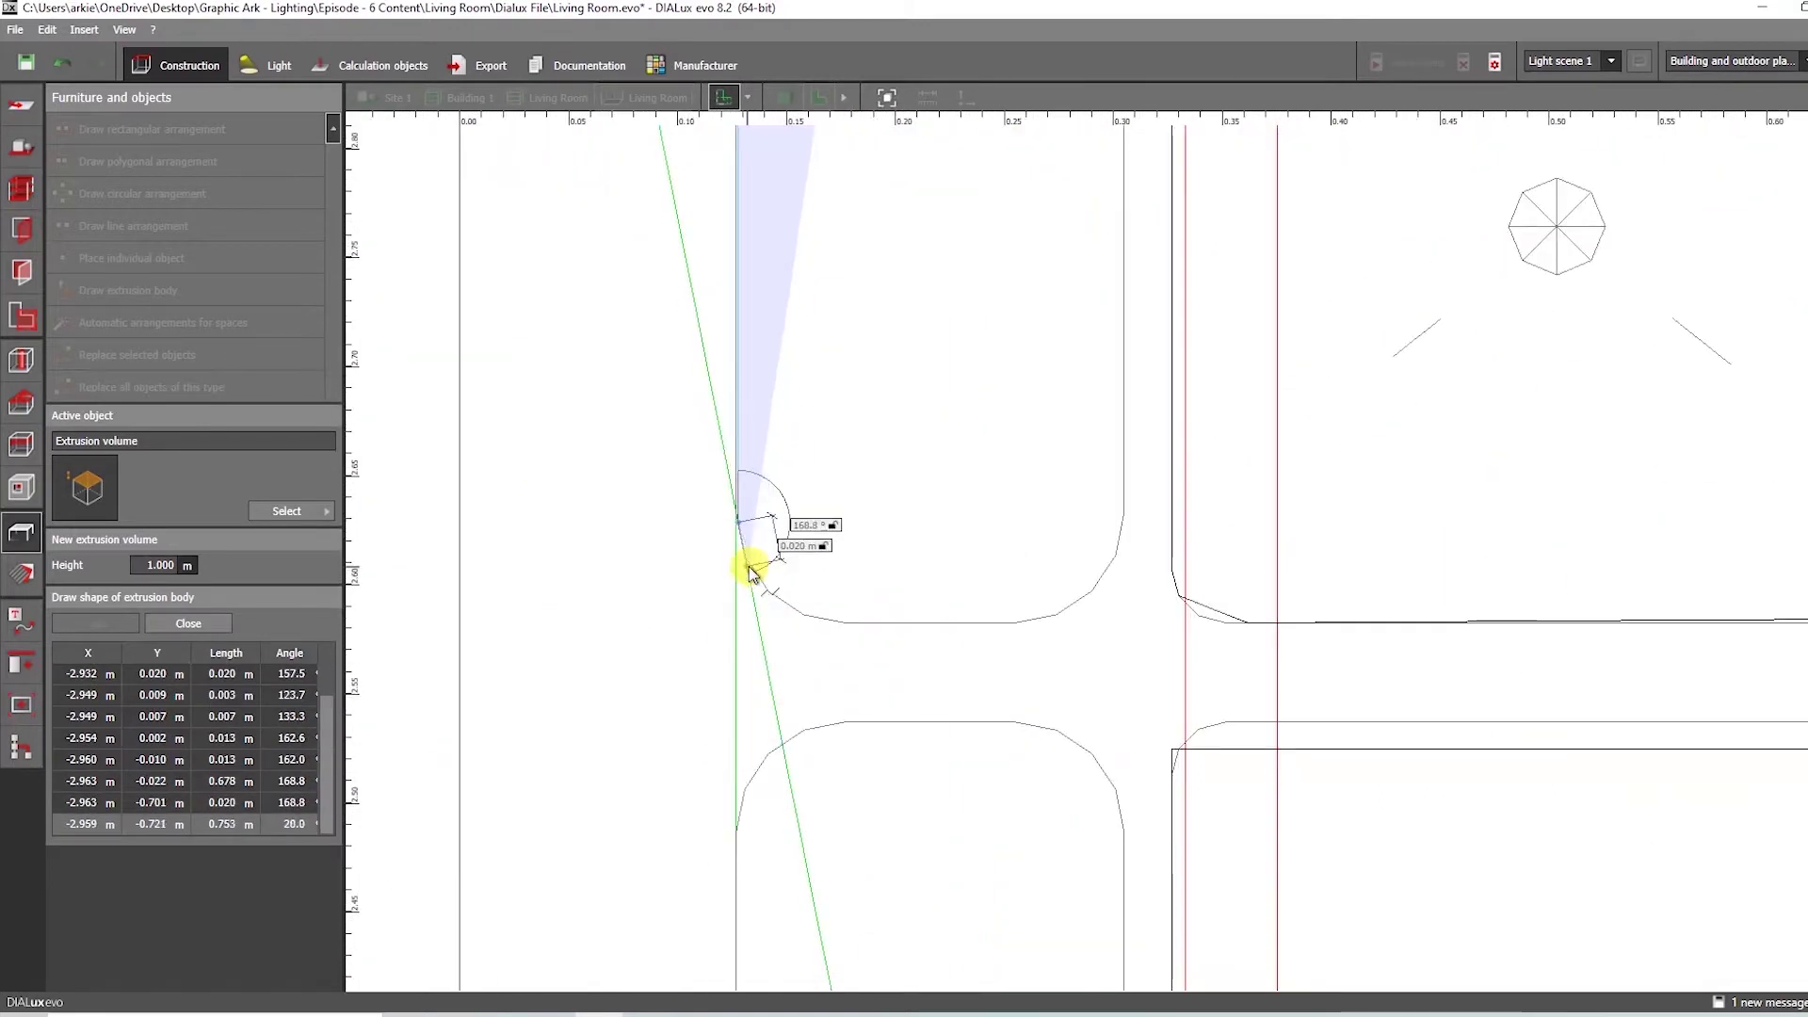
# Trace the backrest's rounded lower outer corner point by point along the plan's curve.
pyautogui.click(751, 566)
pyautogui.click(769, 591)
pyautogui.click(830, 609)
pyautogui.hotkey('ctrl', 'z')
pyautogui.click(803, 615)
pyautogui.click(874, 617)
pyautogui.hotkey('ctrl', 'z')
pyautogui.click(846, 622)
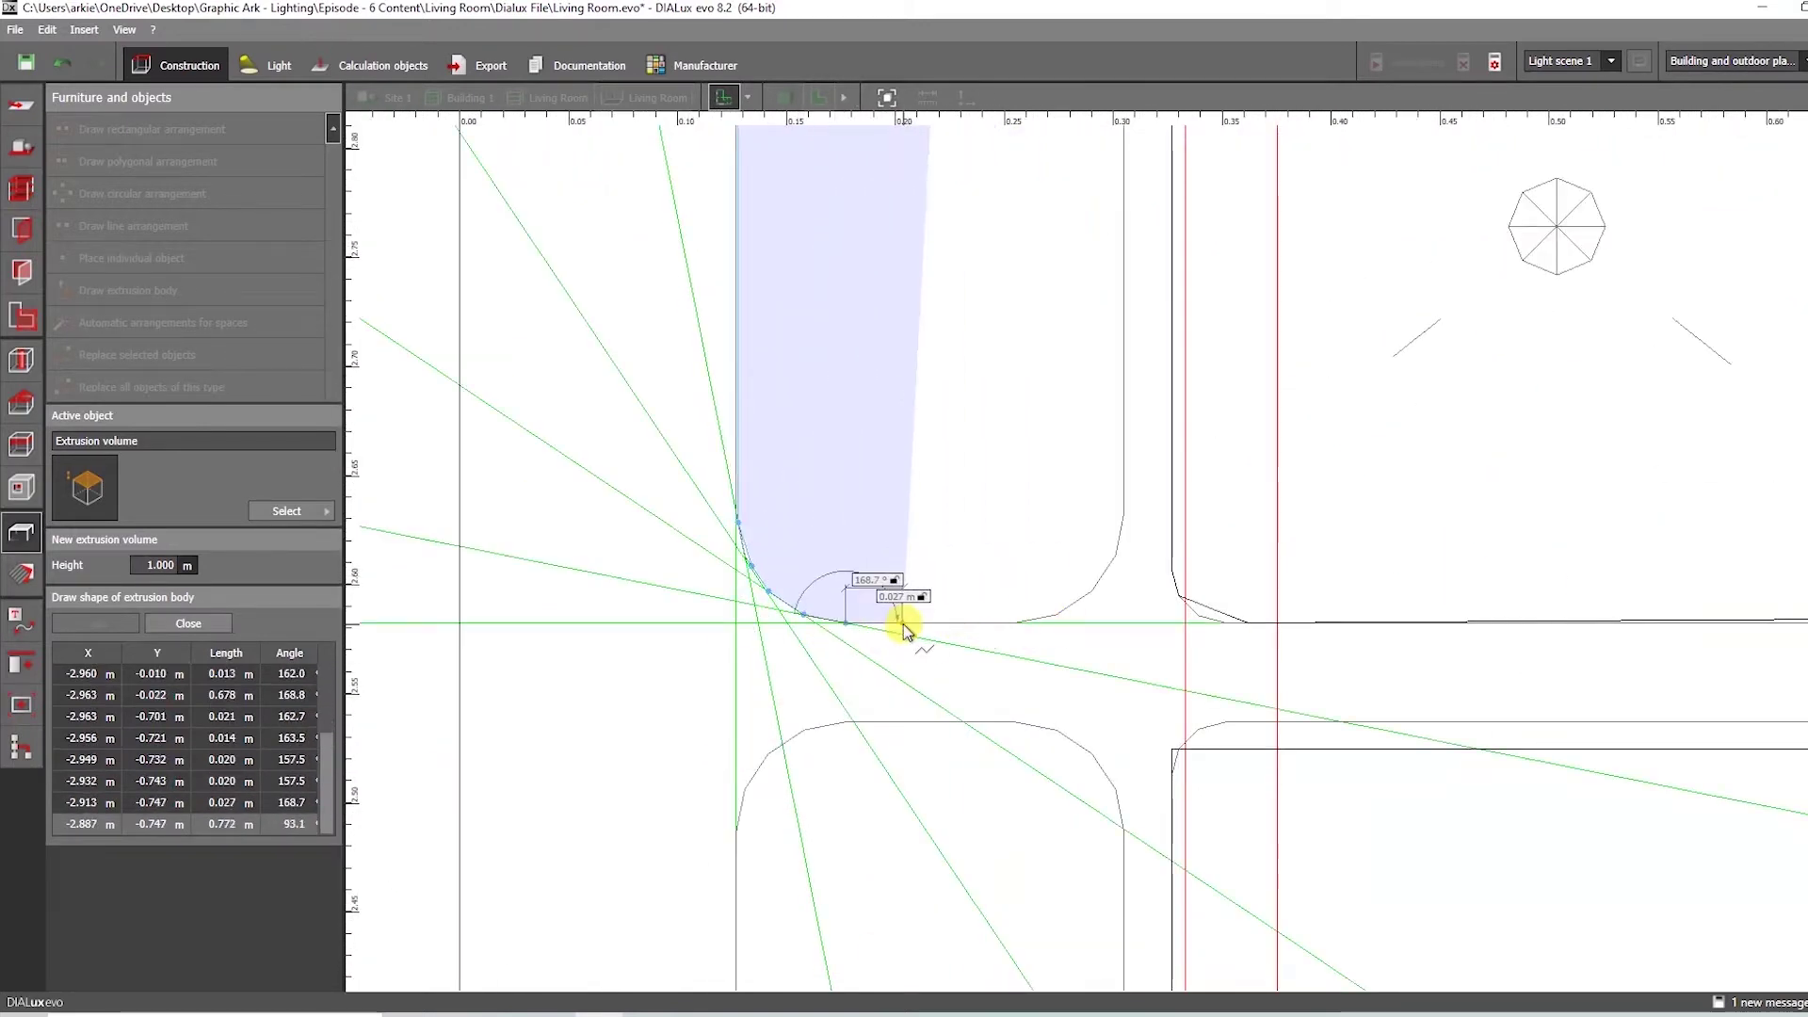
# Continue the backrest outline along its short lower edge and into the lower inner corner.
pyautogui.click(914, 623)
pyautogui.click(1036, 623)
pyautogui.scroll(5, 1058, 621)
pyautogui.hotkey('ctrl', 'z')
pyautogui.click(927, 623)
pyautogui.click(1053, 603)
pyautogui.scroll(-7, 1164, 602)
# Trace the backrest's inner edge and remaining upper corner, and close the outline as an extrusion volume.
pyautogui.moveTo(1164, 603); pyautogui.dragTo(1108, 878, button='middle')
pyautogui.click(1106, 864)
pyautogui.scroll(-2, 1130, 836)
pyautogui.click(1121, 302)
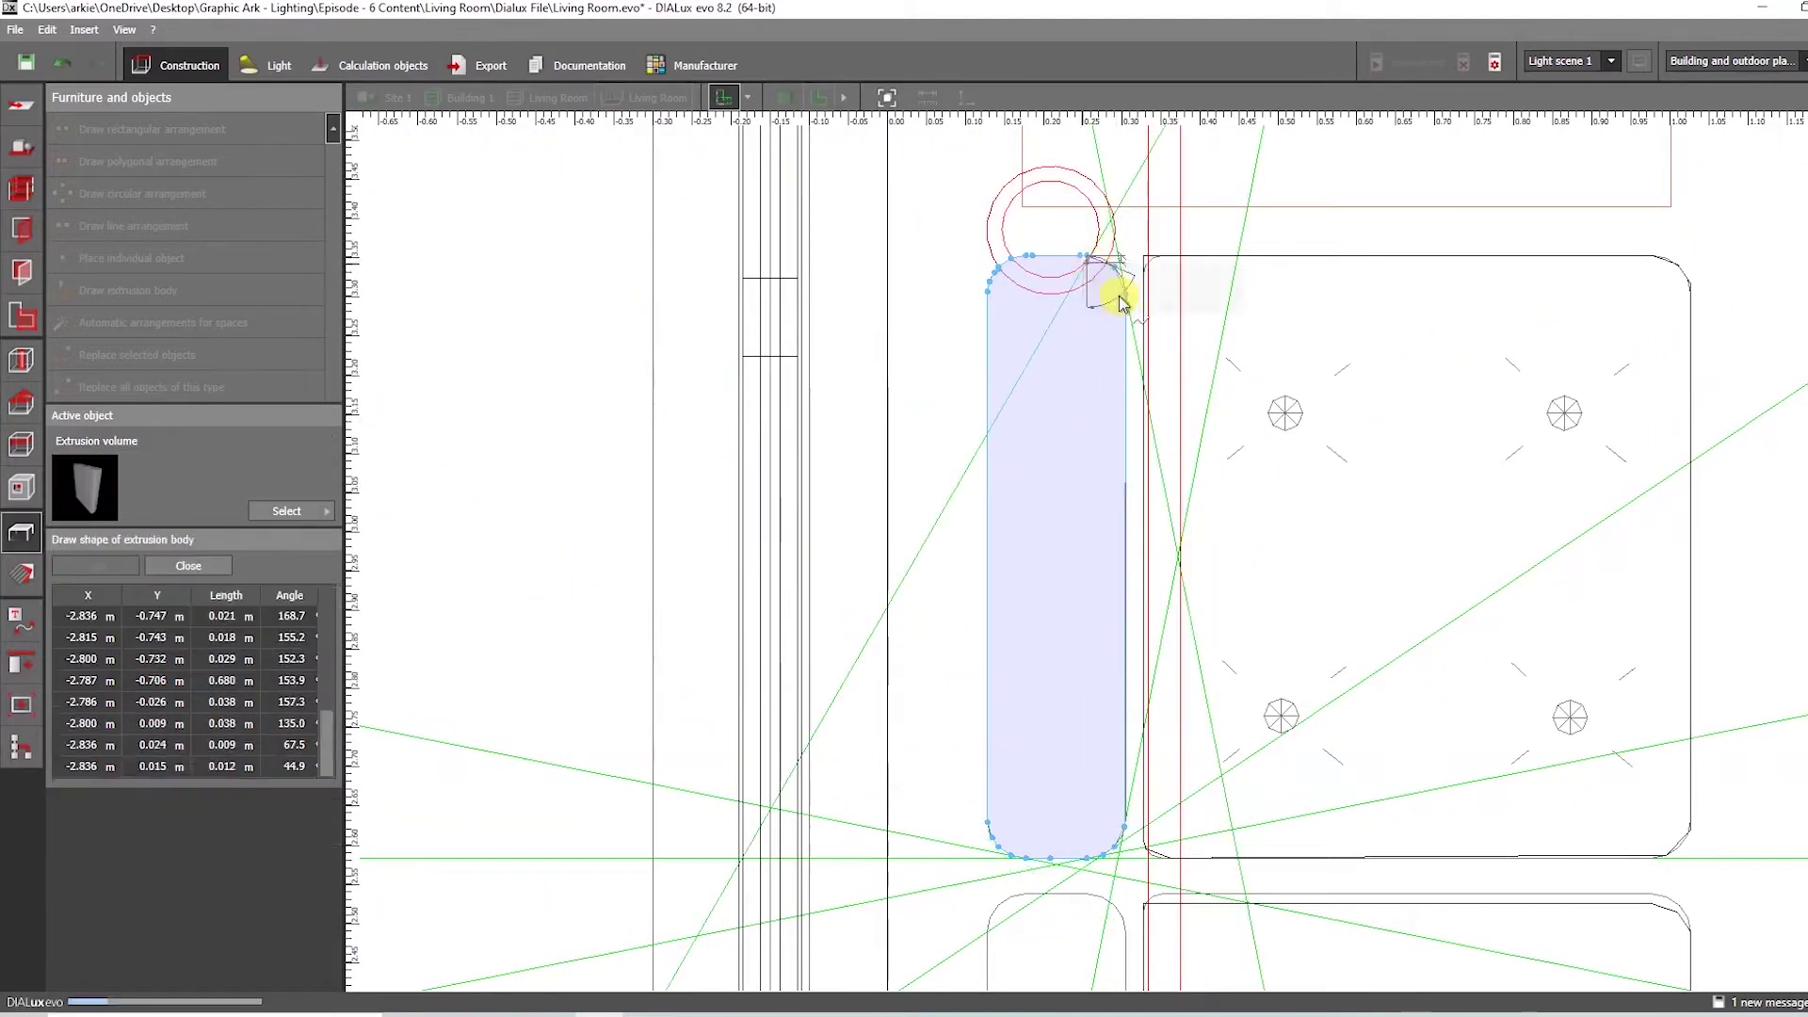
pyautogui.click(1115, 243)
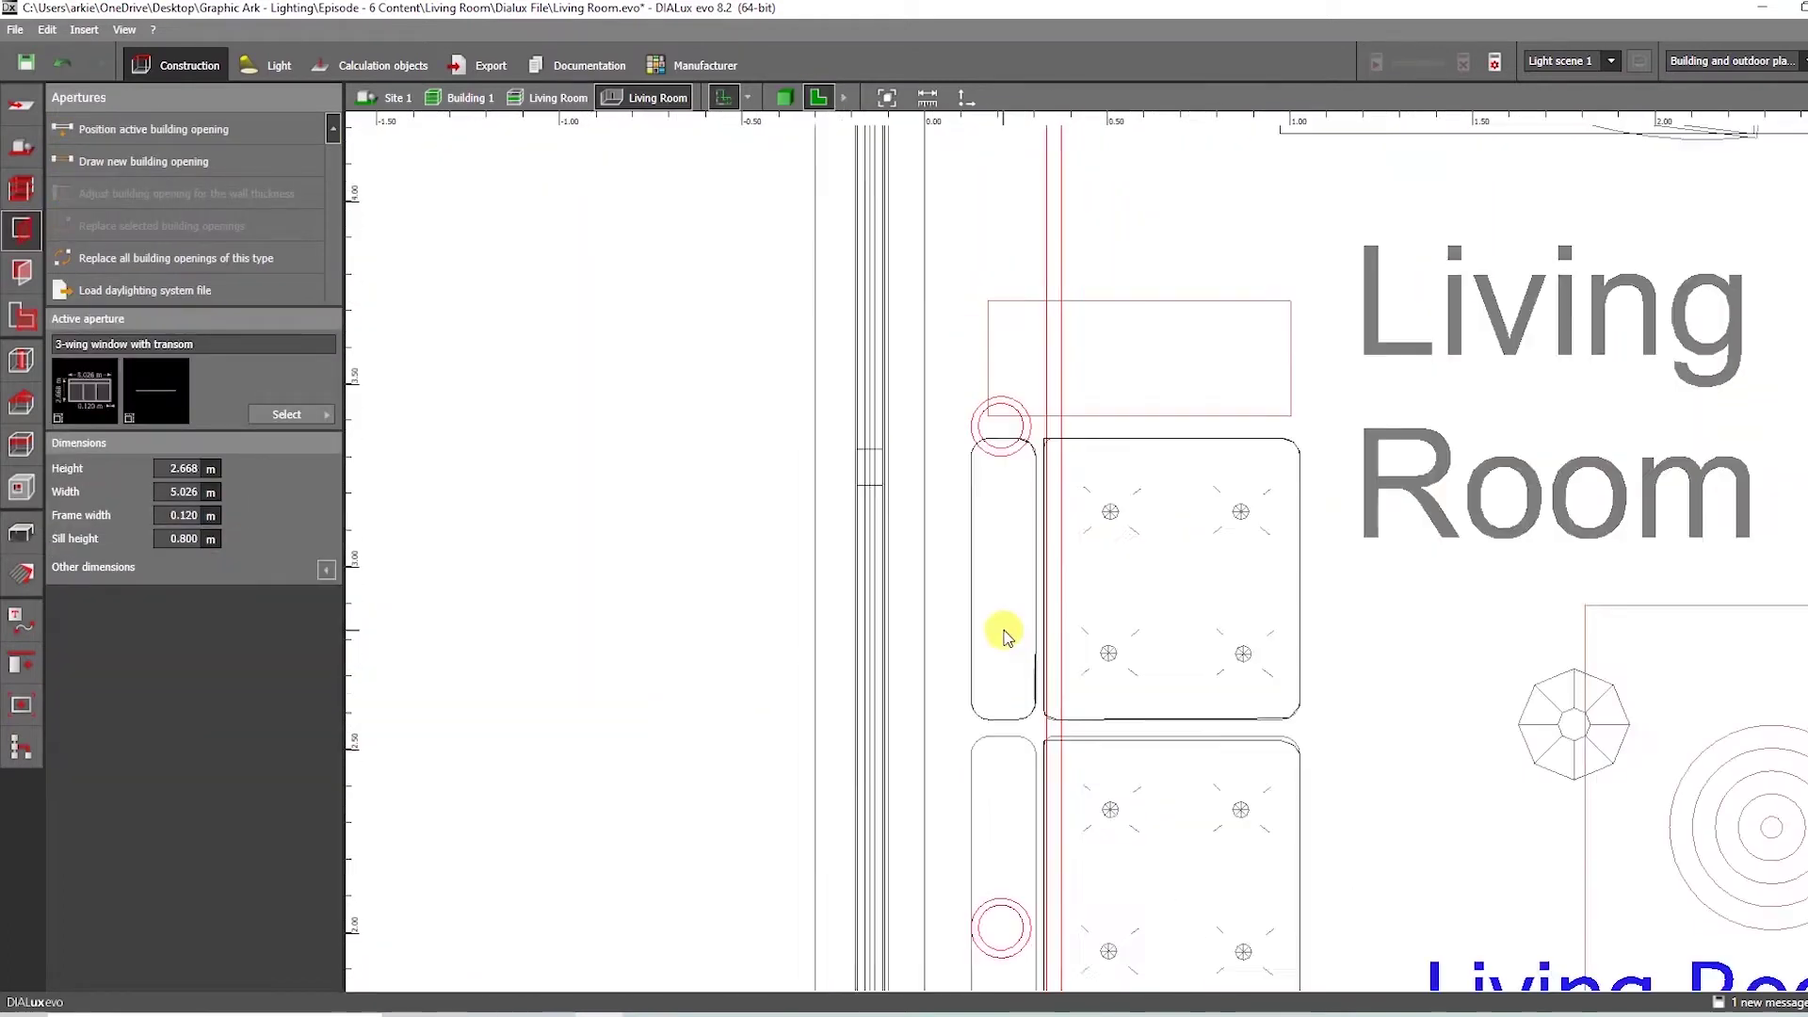
# Start an extrusion body for the long L-shaped sofa backrest and trace its rounded upper end.
pyautogui.click(21, 443)
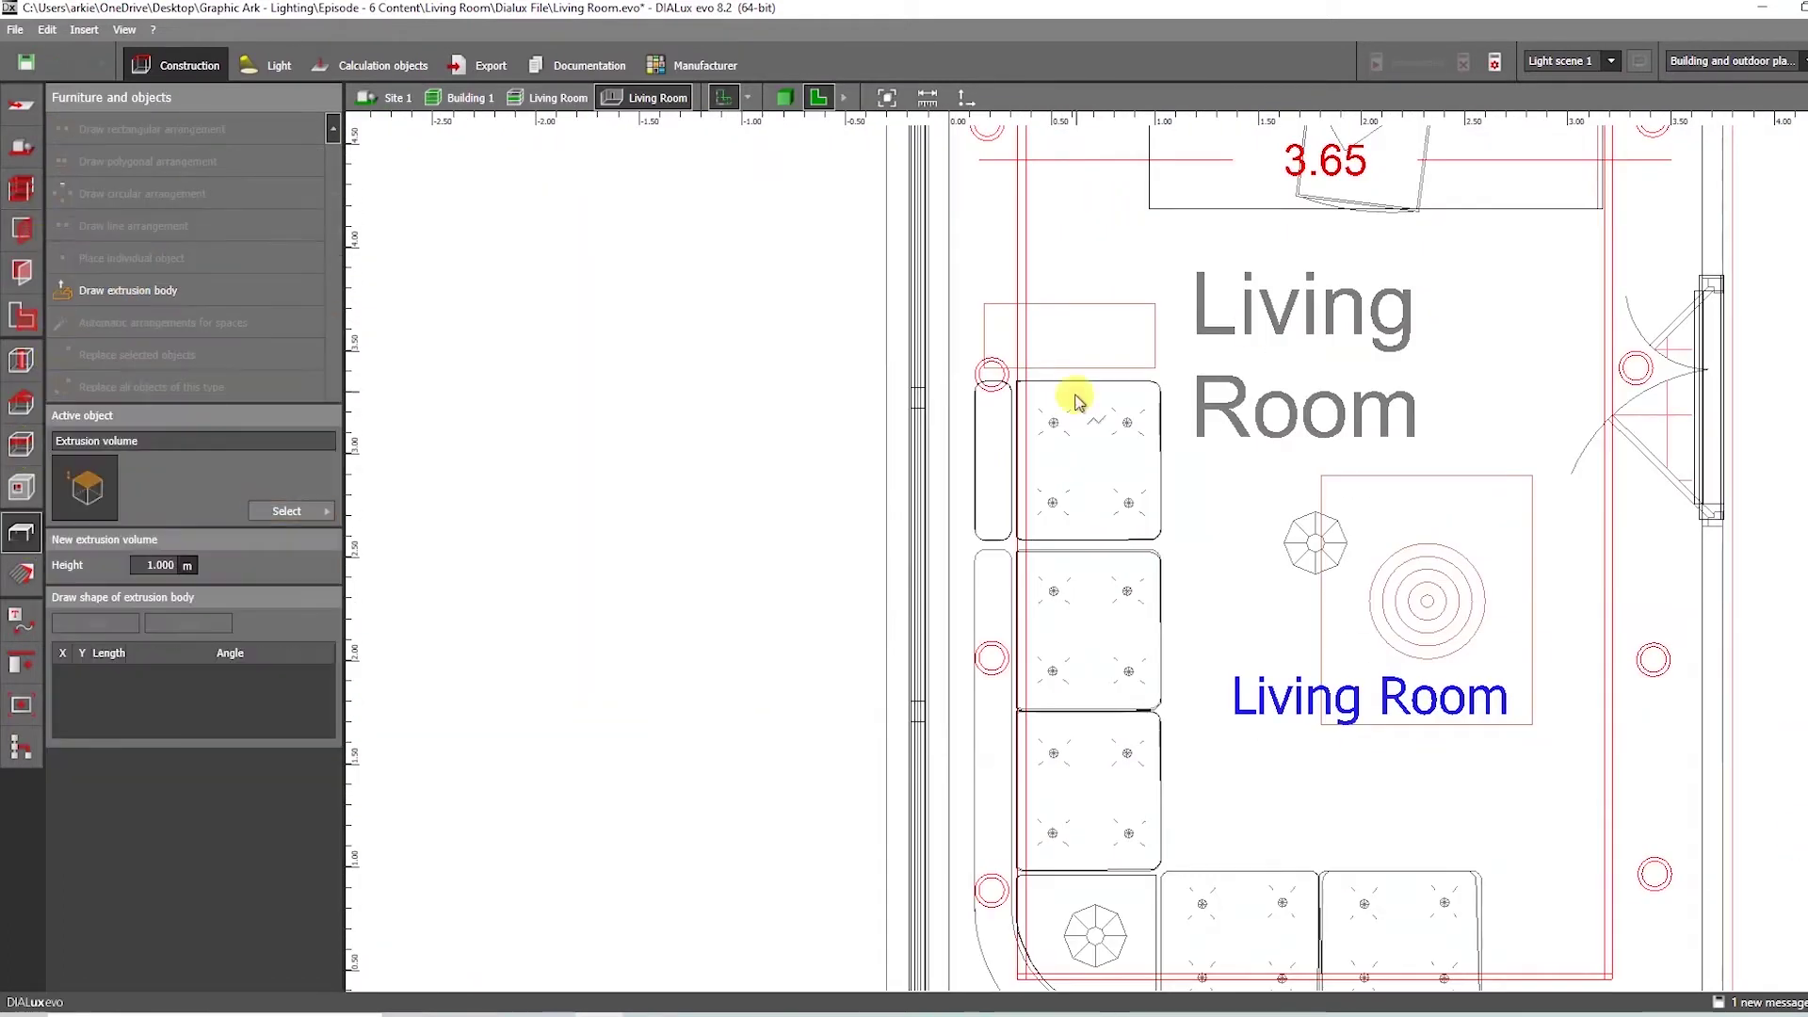
pyautogui.scroll(6, 920, 456)
pyautogui.click(824, 473)
pyautogui.scroll(-7, 826, 475)
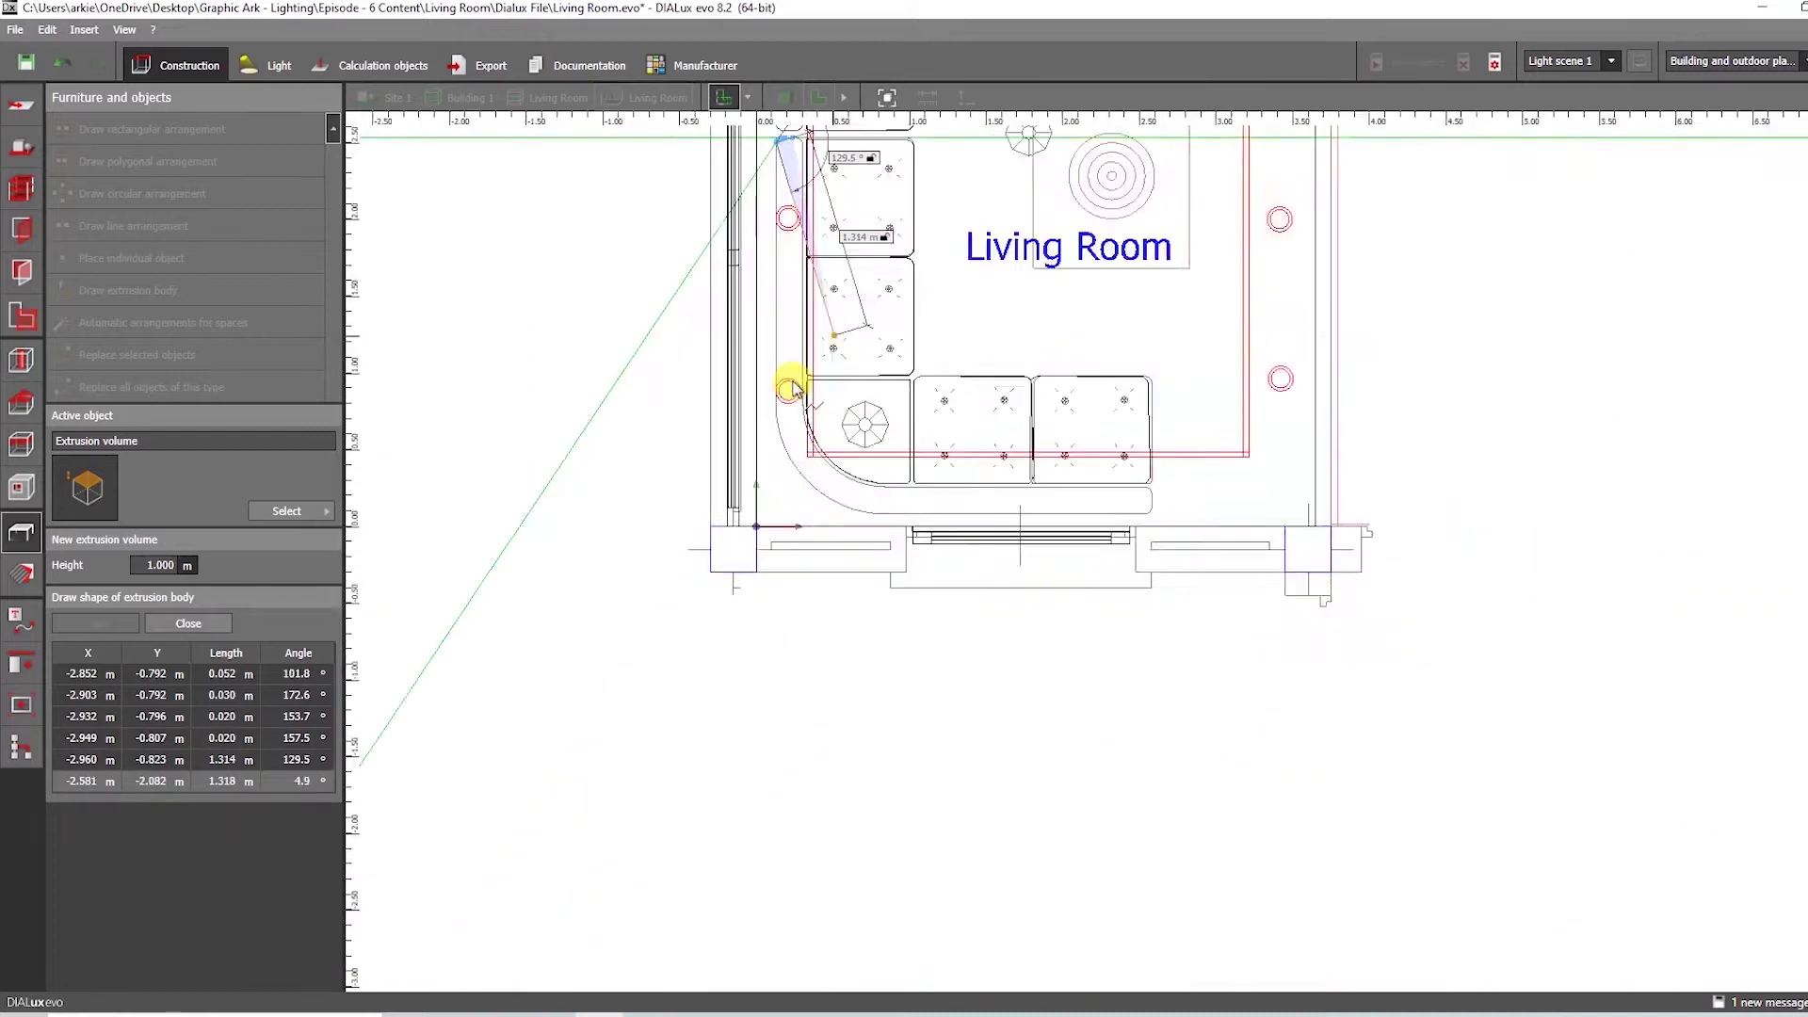
# Try to trace the L-shaped backrest's outer edge down into the large curved corner.
pyautogui.scroll(2, 803, 829)
pyautogui.scroll(3, 803, 835)
pyautogui.click(773, 702)
pyautogui.click(783, 753)
pyautogui.scroll(-1, 796, 800)
pyautogui.moveTo(796, 800); pyautogui.dragTo(707, 606, button='middle')
pyautogui.click(724, 649)
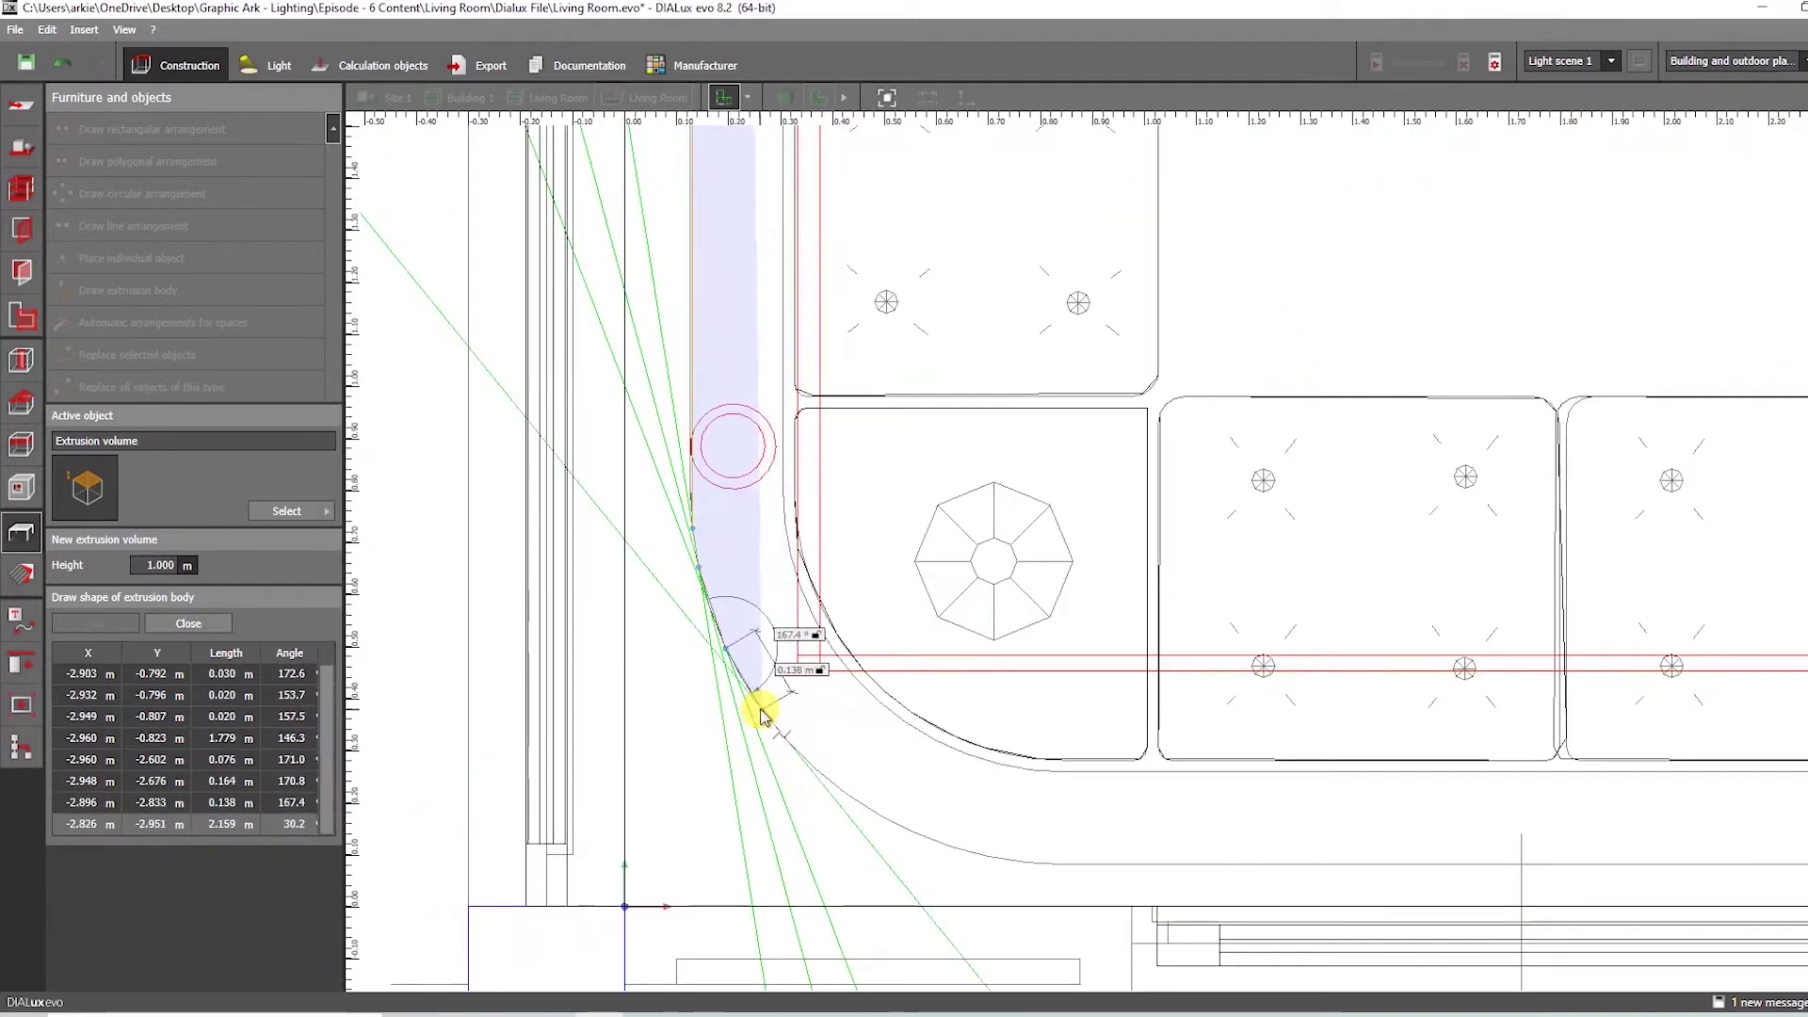
pyautogui.click(760, 710)
pyautogui.moveTo(794, 757); pyautogui.dragTo(697, 714, button='middle')
# Trace the L-shaped backrest's outline from its rounded upper end along the outer side into the corner curve.
pyautogui.click(834, 465)
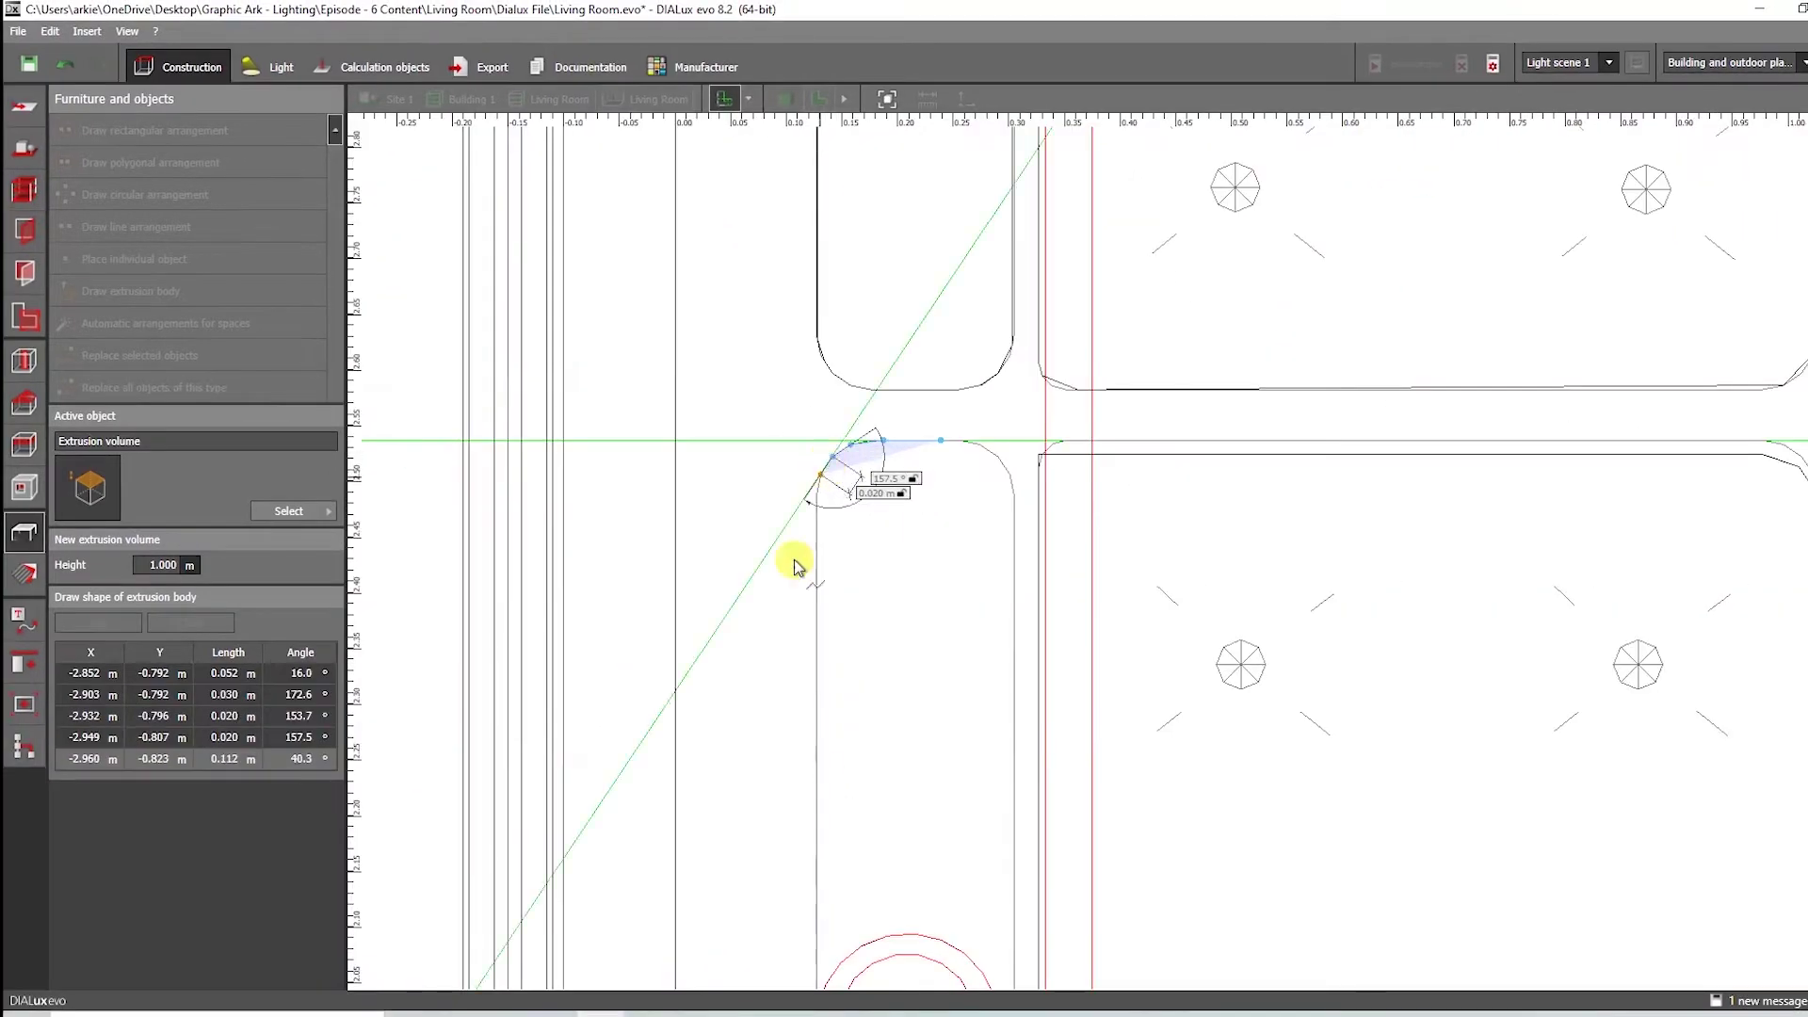
pyautogui.click(822, 478)
pyautogui.scroll(-7, 824, 477)
pyautogui.moveTo(817, 925); pyautogui.dragTo(809, 815, button='middle')
pyautogui.scroll(4, 807, 823)
pyautogui.click(778, 706)
pyautogui.click(789, 763)
pyautogui.scroll(-2, 735, 652)
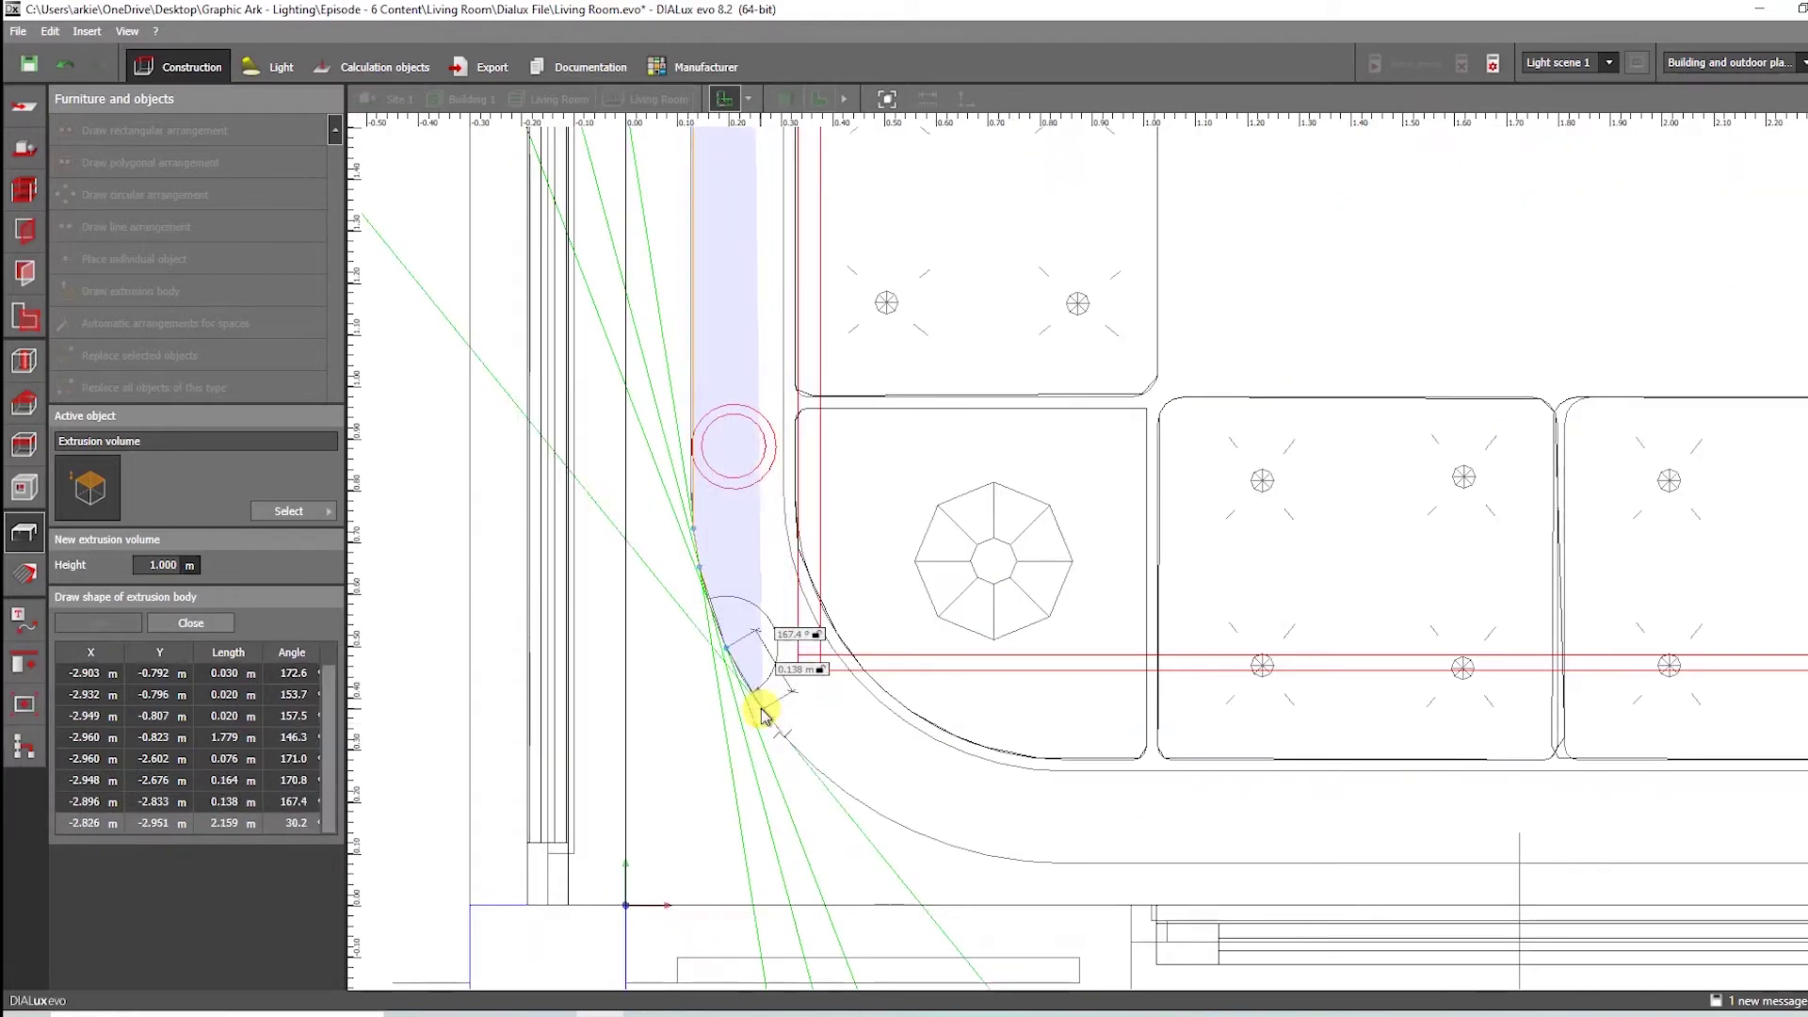
pyautogui.click(762, 710)
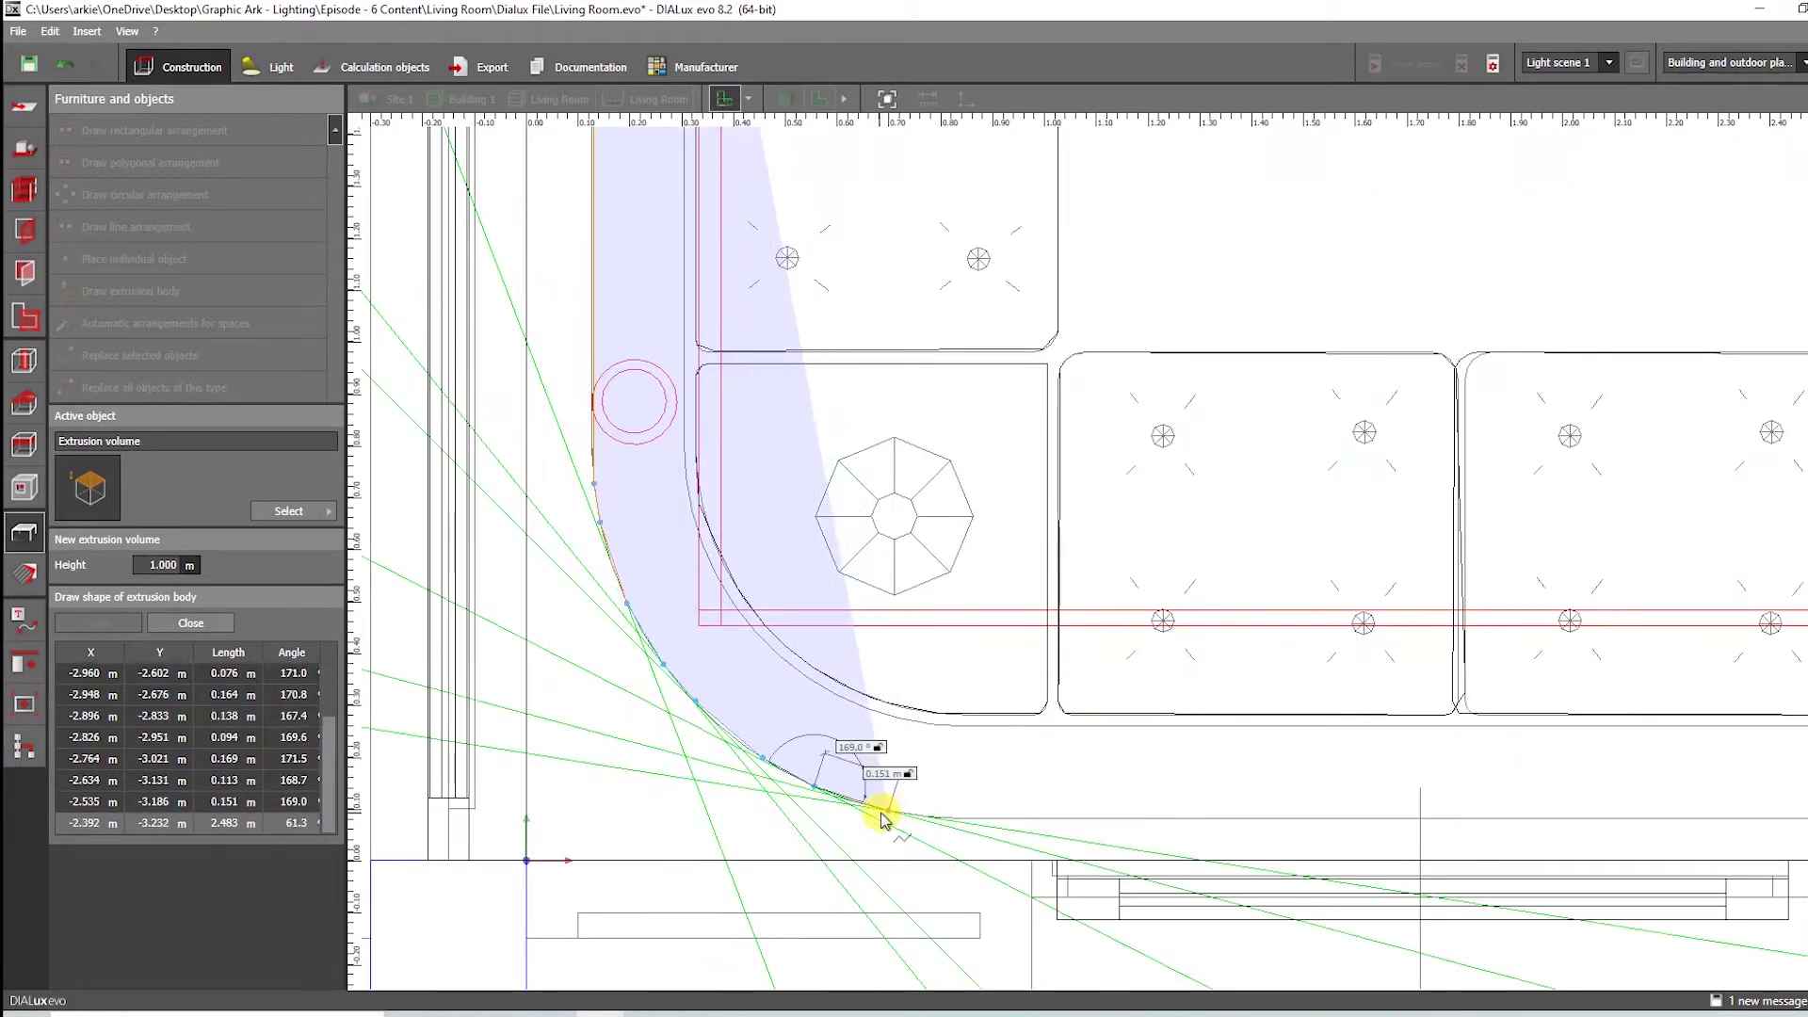
# Outline the L-shaped backrest's lower outer edge, rounded far end and straight inner edge beside the seats.
pyautogui.click(928, 825)
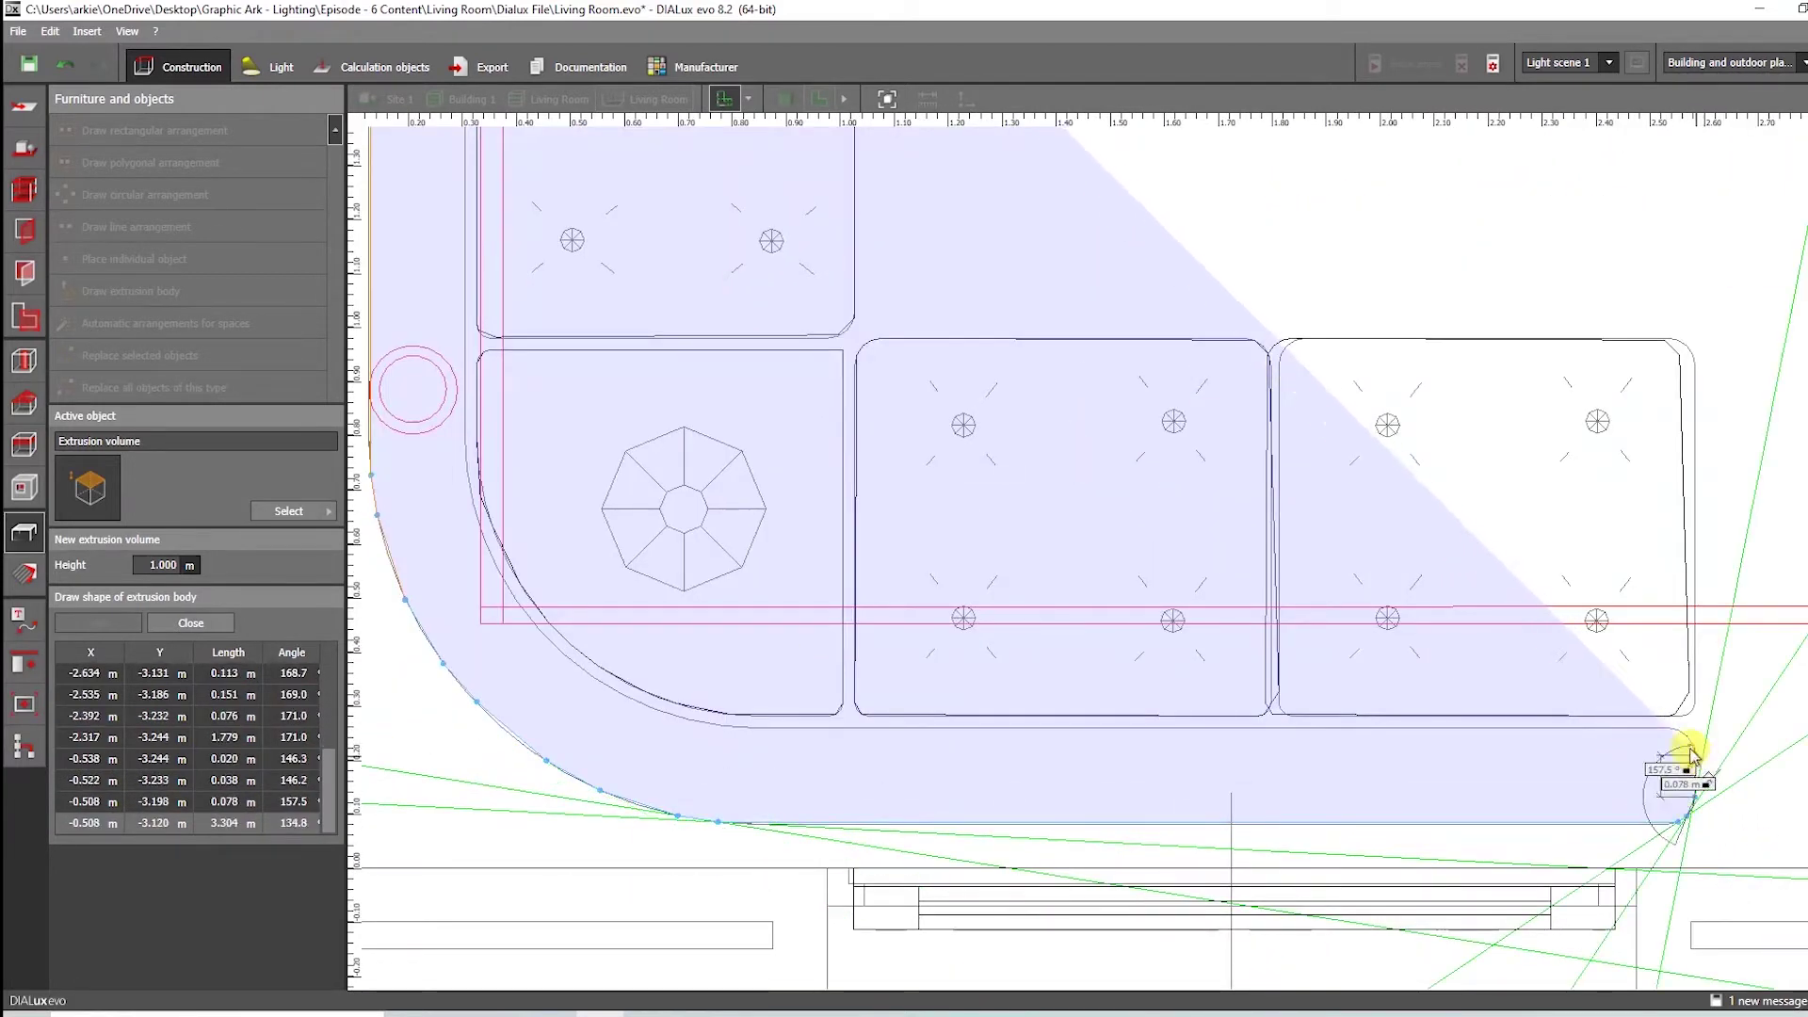
pyautogui.click(1624, 727)
pyautogui.click(836, 727)
pyautogui.click(735, 727)
# Trace the L-shaped backrest's inner corner curve and long inner edge back to its start to complete the outline.
pyautogui.moveTo(728, 780); pyautogui.dragTo(1090, 929, button='middle')
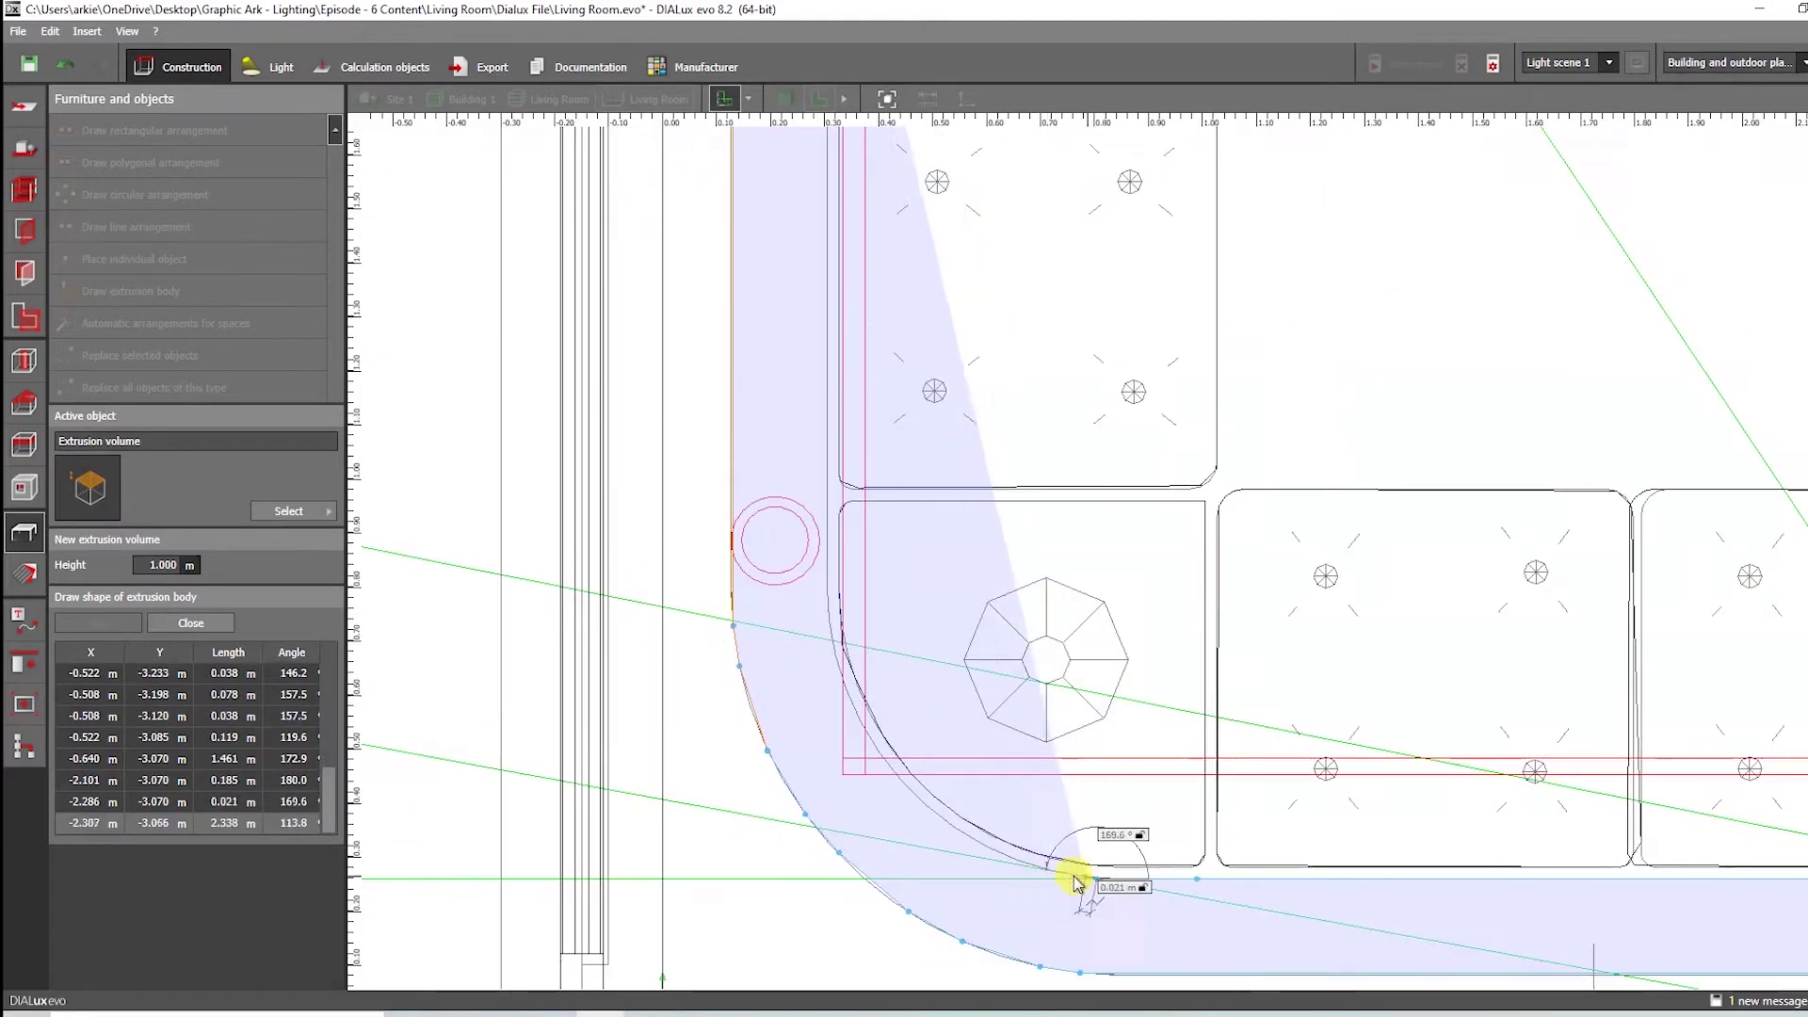
pyautogui.scroll(2, 1055, 878)
pyautogui.click(968, 840)
pyautogui.click(857, 763)
pyautogui.click(786, 683)
pyautogui.click(723, 569)
pyautogui.scroll(-3, 723, 569)
pyautogui.moveTo(723, 569); pyautogui.dragTo(803, 917, button='middle')
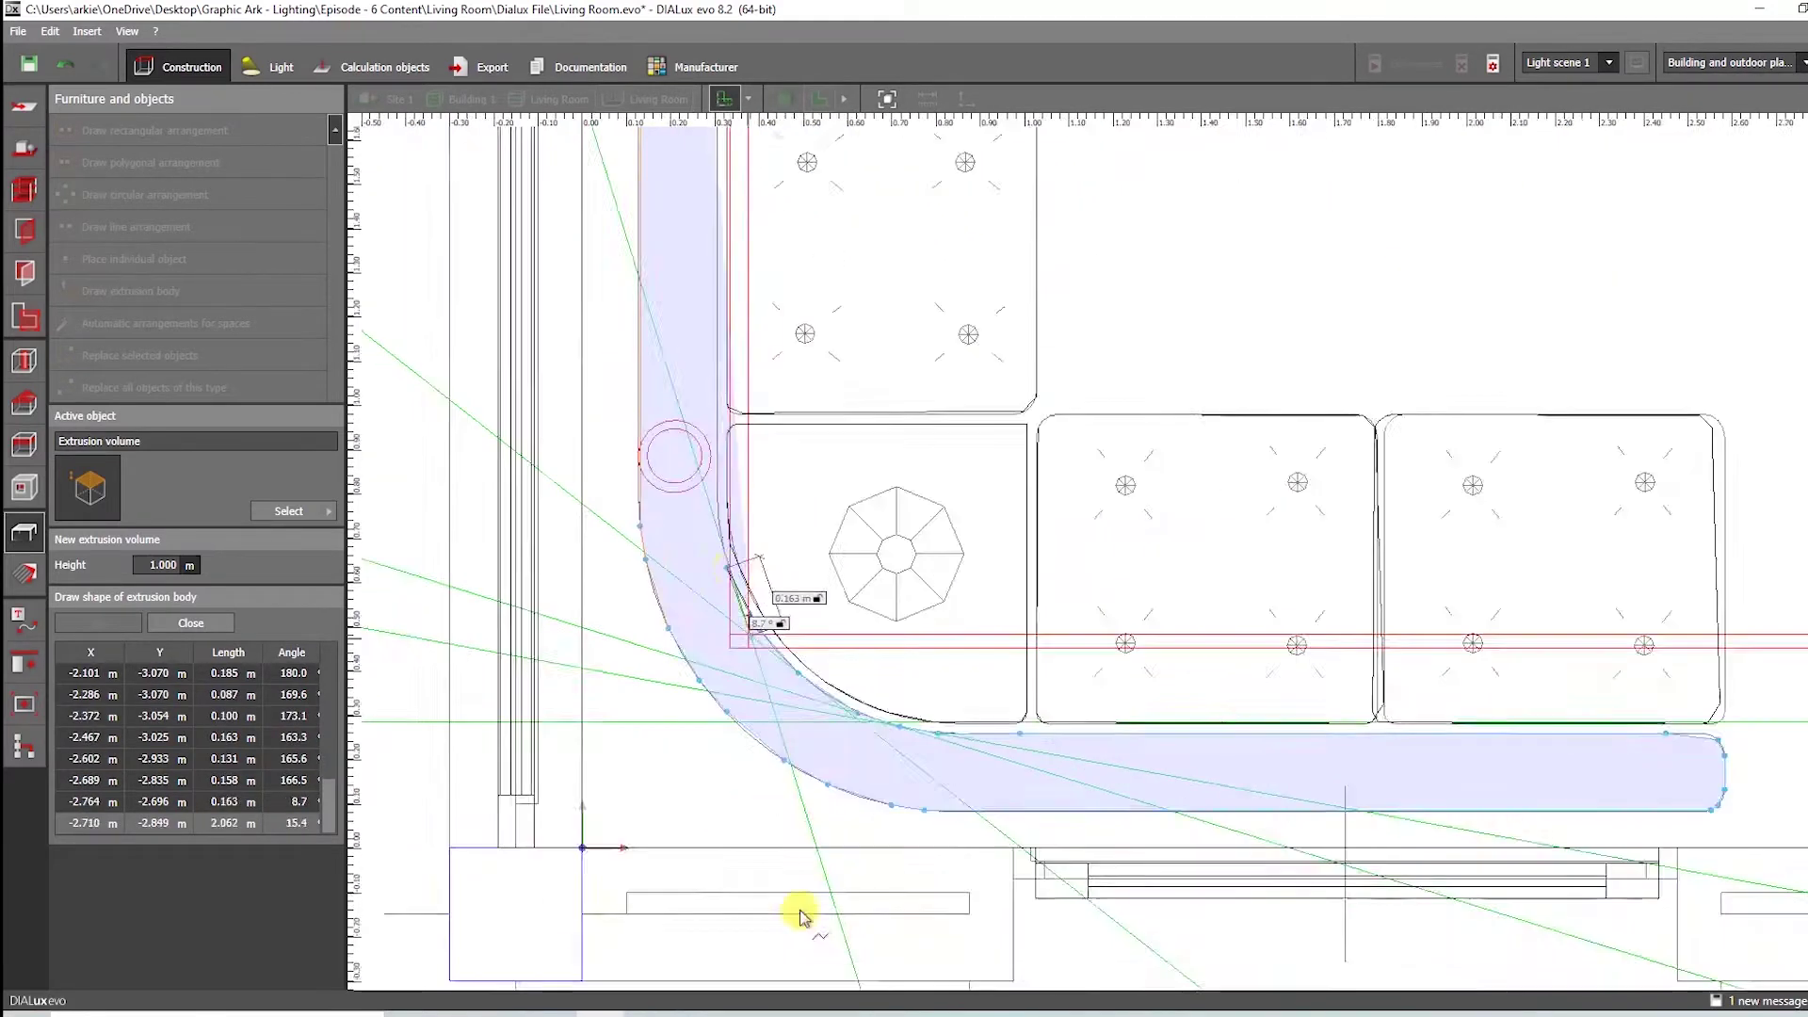
pyautogui.moveTo(789, 141); pyautogui.dragTo(825, 384, button='middle')
pyautogui.click(807, 347)
# In the 3D view, lower the L-shaped backrest's height to match the neighbouring single backrest.
pyautogui.click(784, 98)
pyautogui.scroll(5, 1055, 522)
pyautogui.moveTo(1029, 895); pyautogui.dragTo(950, 807, button='right')
pyautogui.click(950, 807)
pyautogui.click(1022, 670)
pyautogui.scroll(-3, 1025, 673)
pyautogui.moveTo(1025, 673); pyautogui.dragTo(980, 688, button='right')
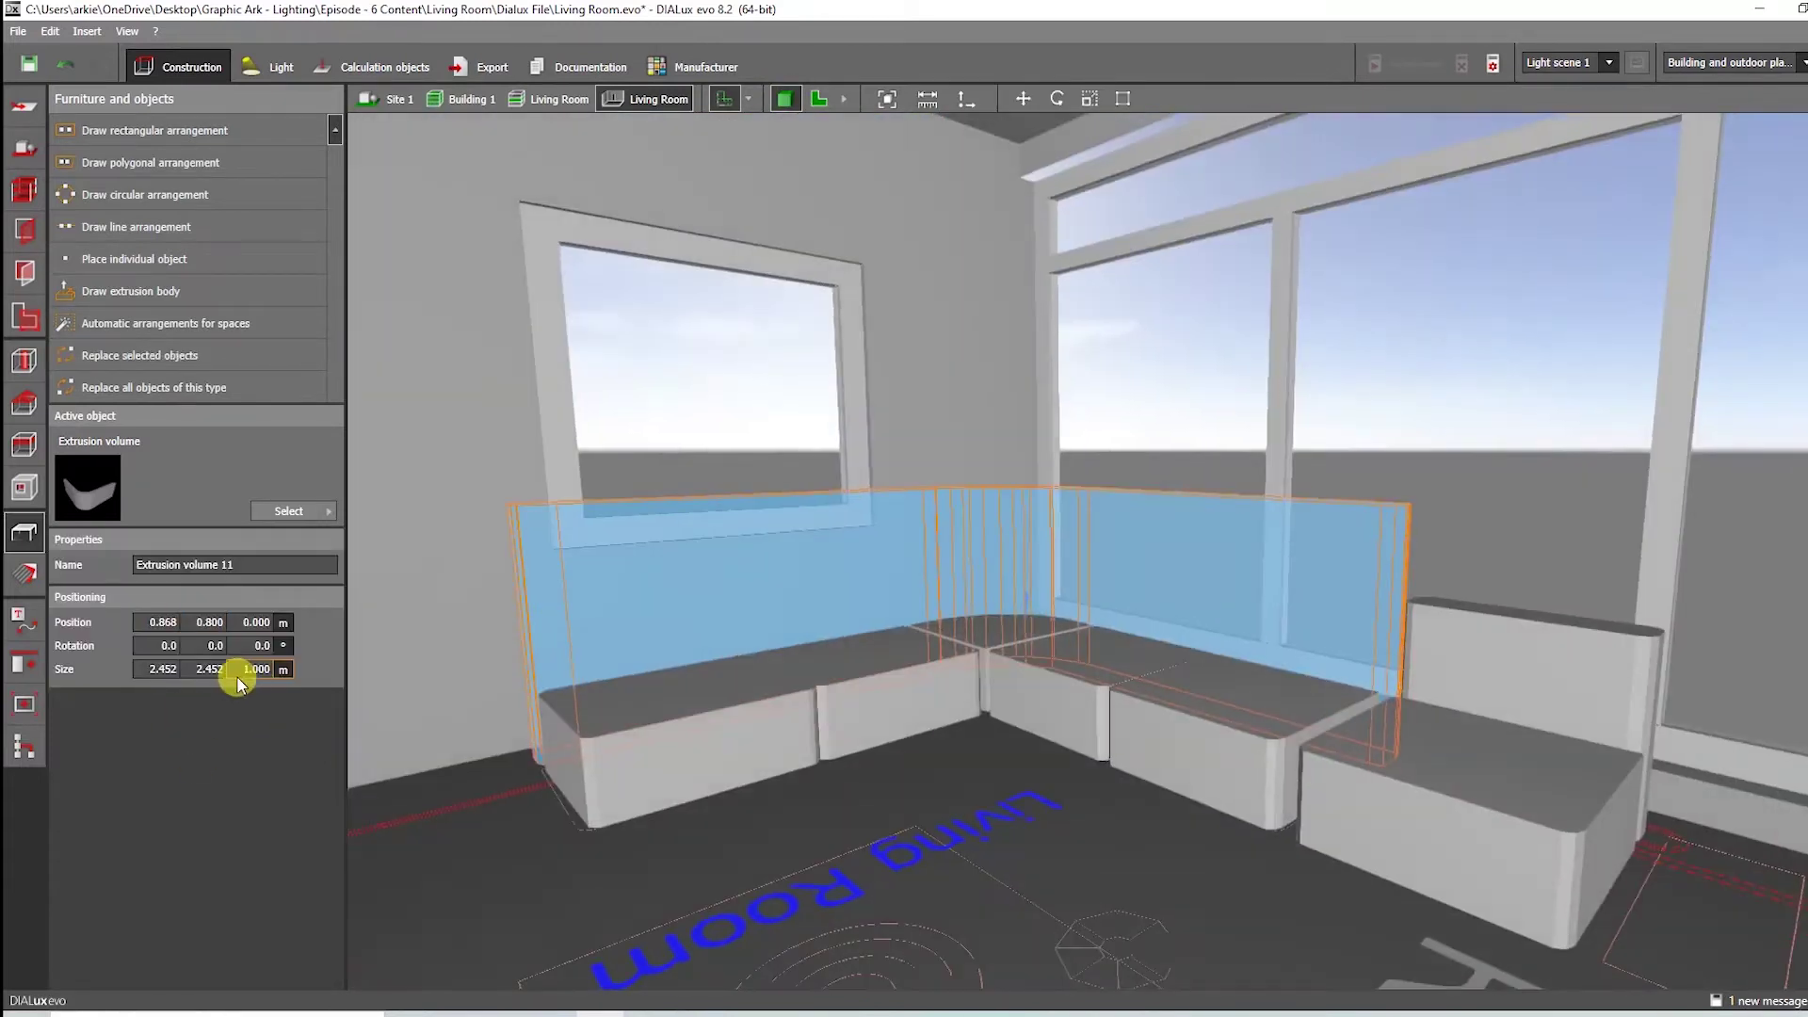
pyautogui.click(1206, 841)
pyautogui.moveTo(1206, 841); pyautogui.dragTo(1073, 710)
# In the floor plan, draw a closed rectangular extrusion body of 1.021 by 1.209 m over the coffee table.
pyautogui.click(818, 99)
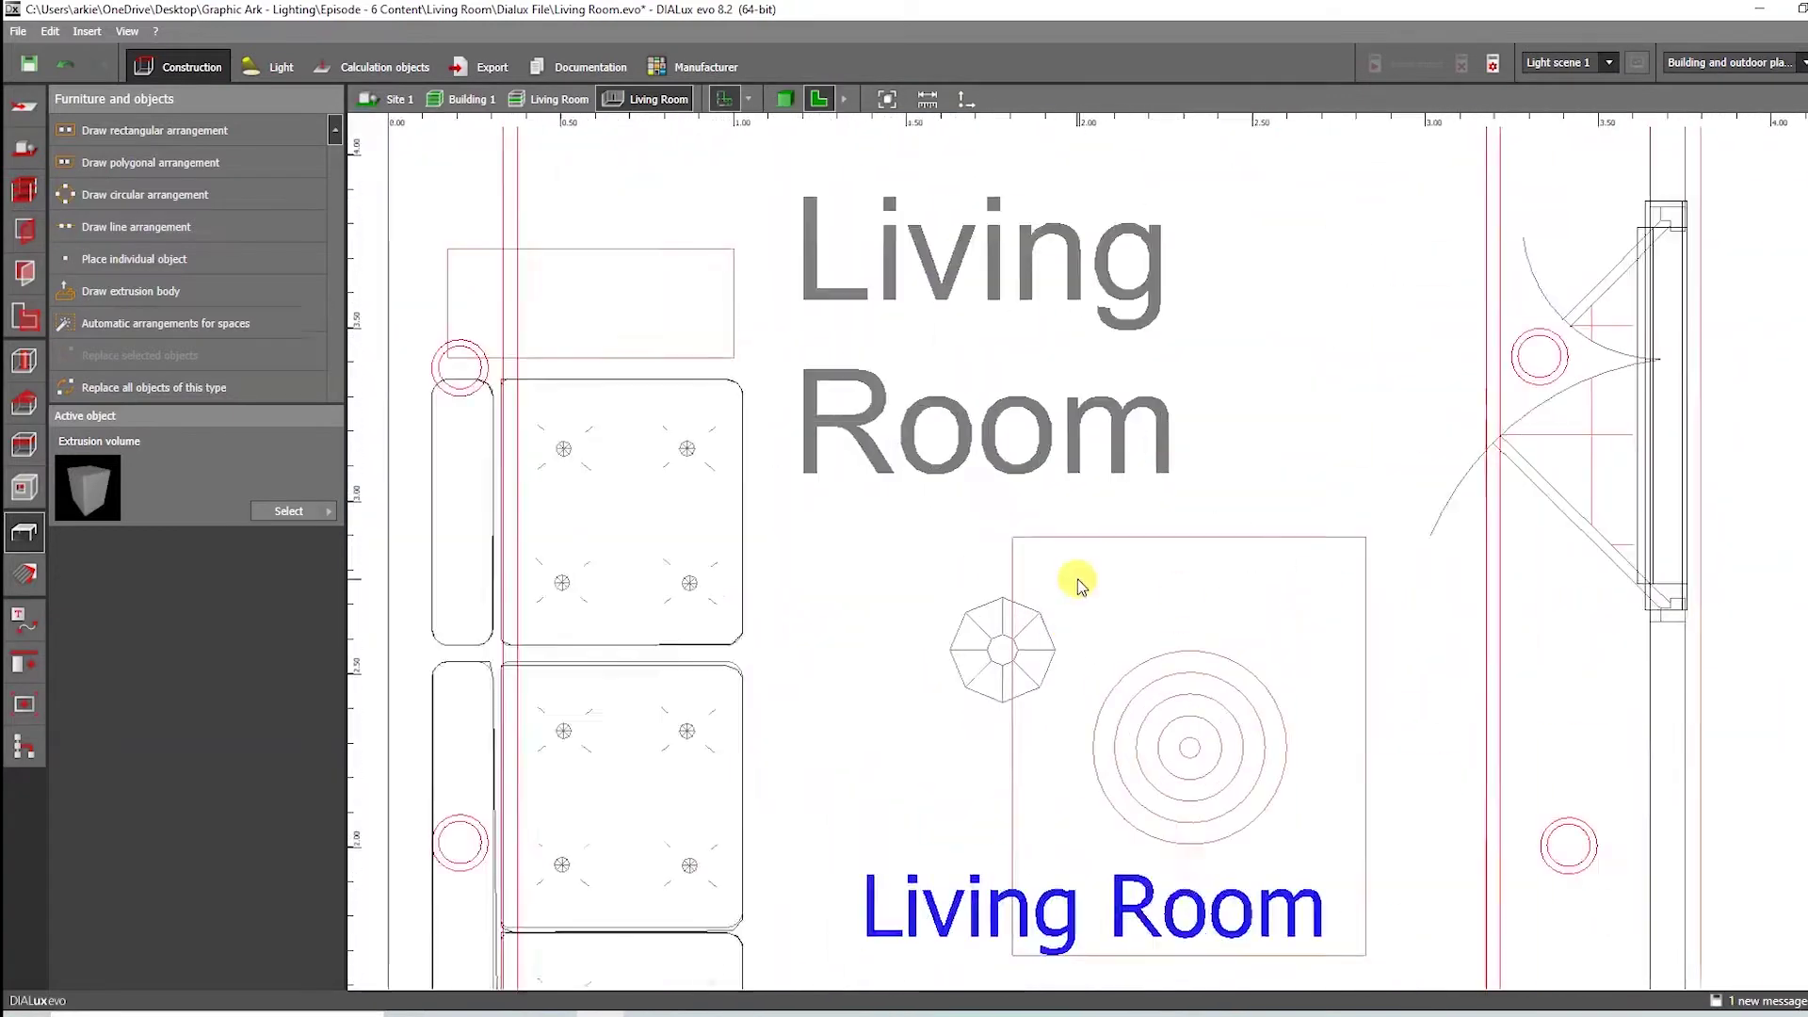
pyautogui.click(913, 866)
pyautogui.click(1265, 866)
pyautogui.click(1265, 448)
pyautogui.rightClick(1266, 448)
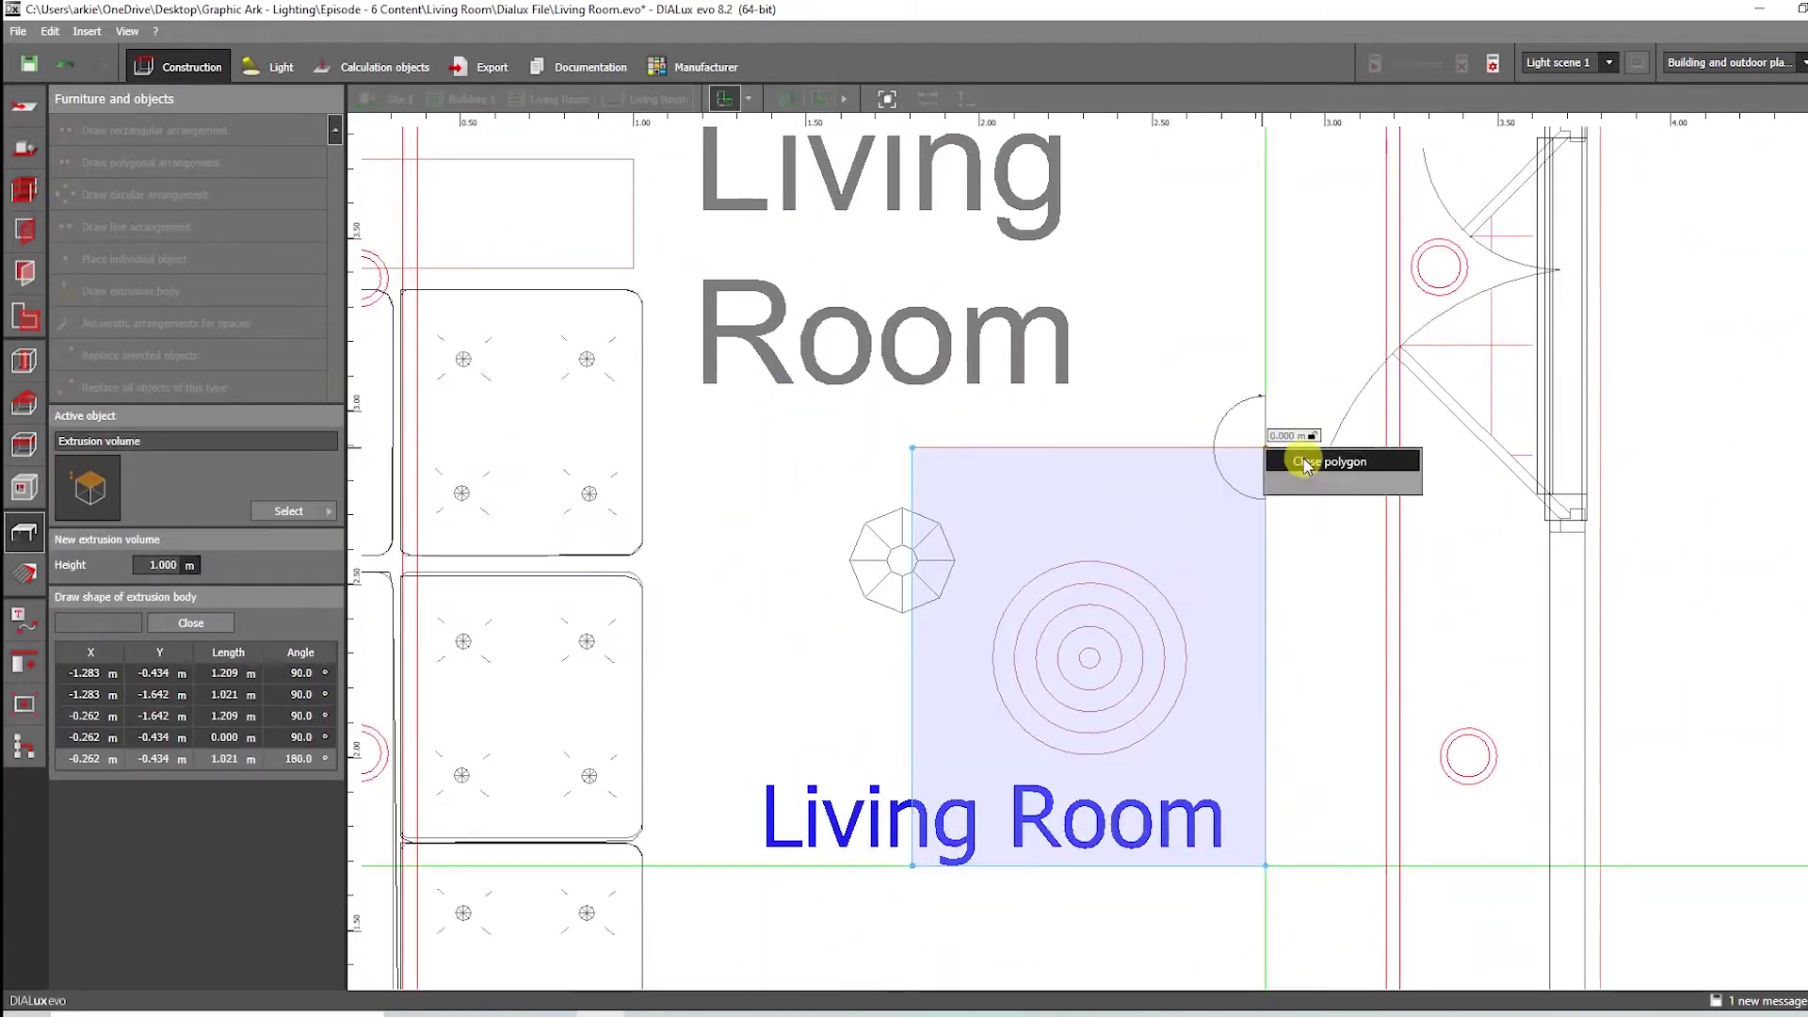
pyautogui.click(1304, 461)
# In the 3D view, set the coffee table volume's height to 0.400 m.
pyautogui.click(785, 99)
pyautogui.click(934, 505)
pyautogui.click(938, 621)
pyautogui.press('Return')
pyautogui.press('Escape')
pyautogui.moveTo(955, 540); pyautogui.dragTo(962, 646, button='right')
pyautogui.click(256, 669)
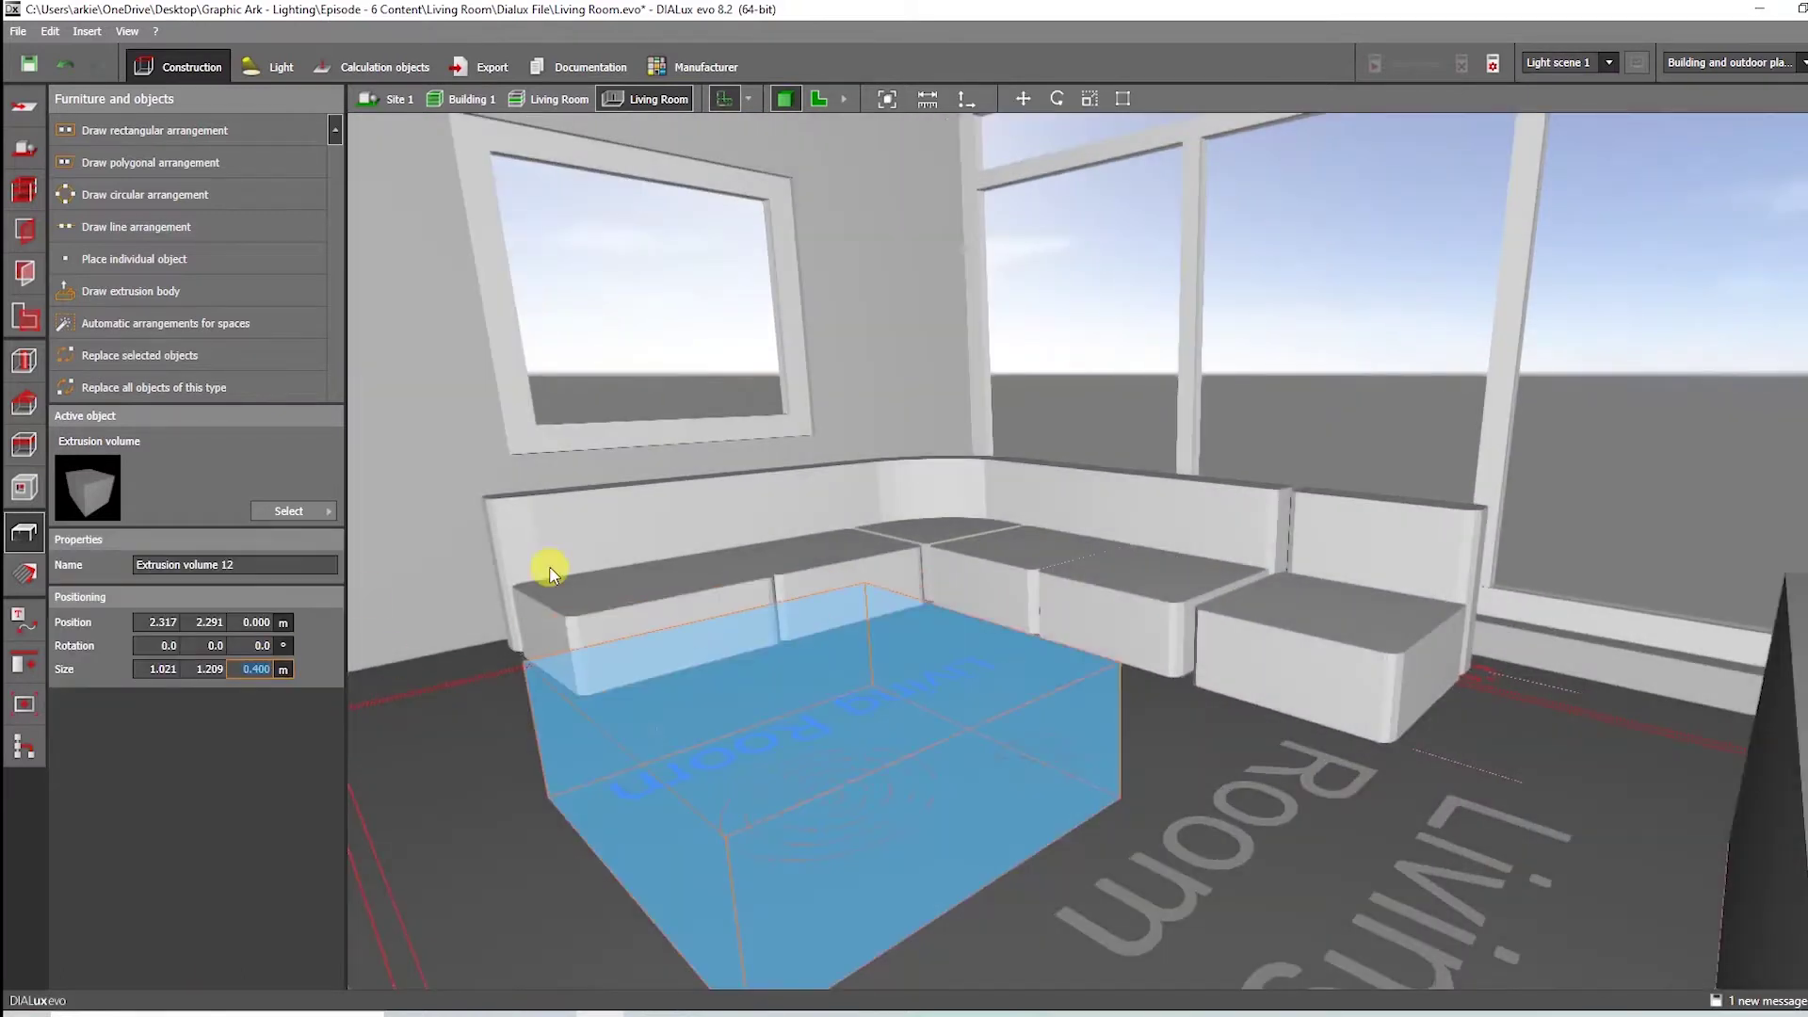
pyautogui.click(551, 574)
pyautogui.moveTo(551, 575); pyautogui.dragTo(1155, 648, button='right')
pyautogui.click(1149, 667)
pyautogui.rightClick(1193, 658)
pyautogui.click(1225, 692)
pyautogui.rightClick(1157, 649)
pyautogui.click(1191, 706)
pyautogui.moveTo(1482, 754); pyautogui.dragTo(646, 686)
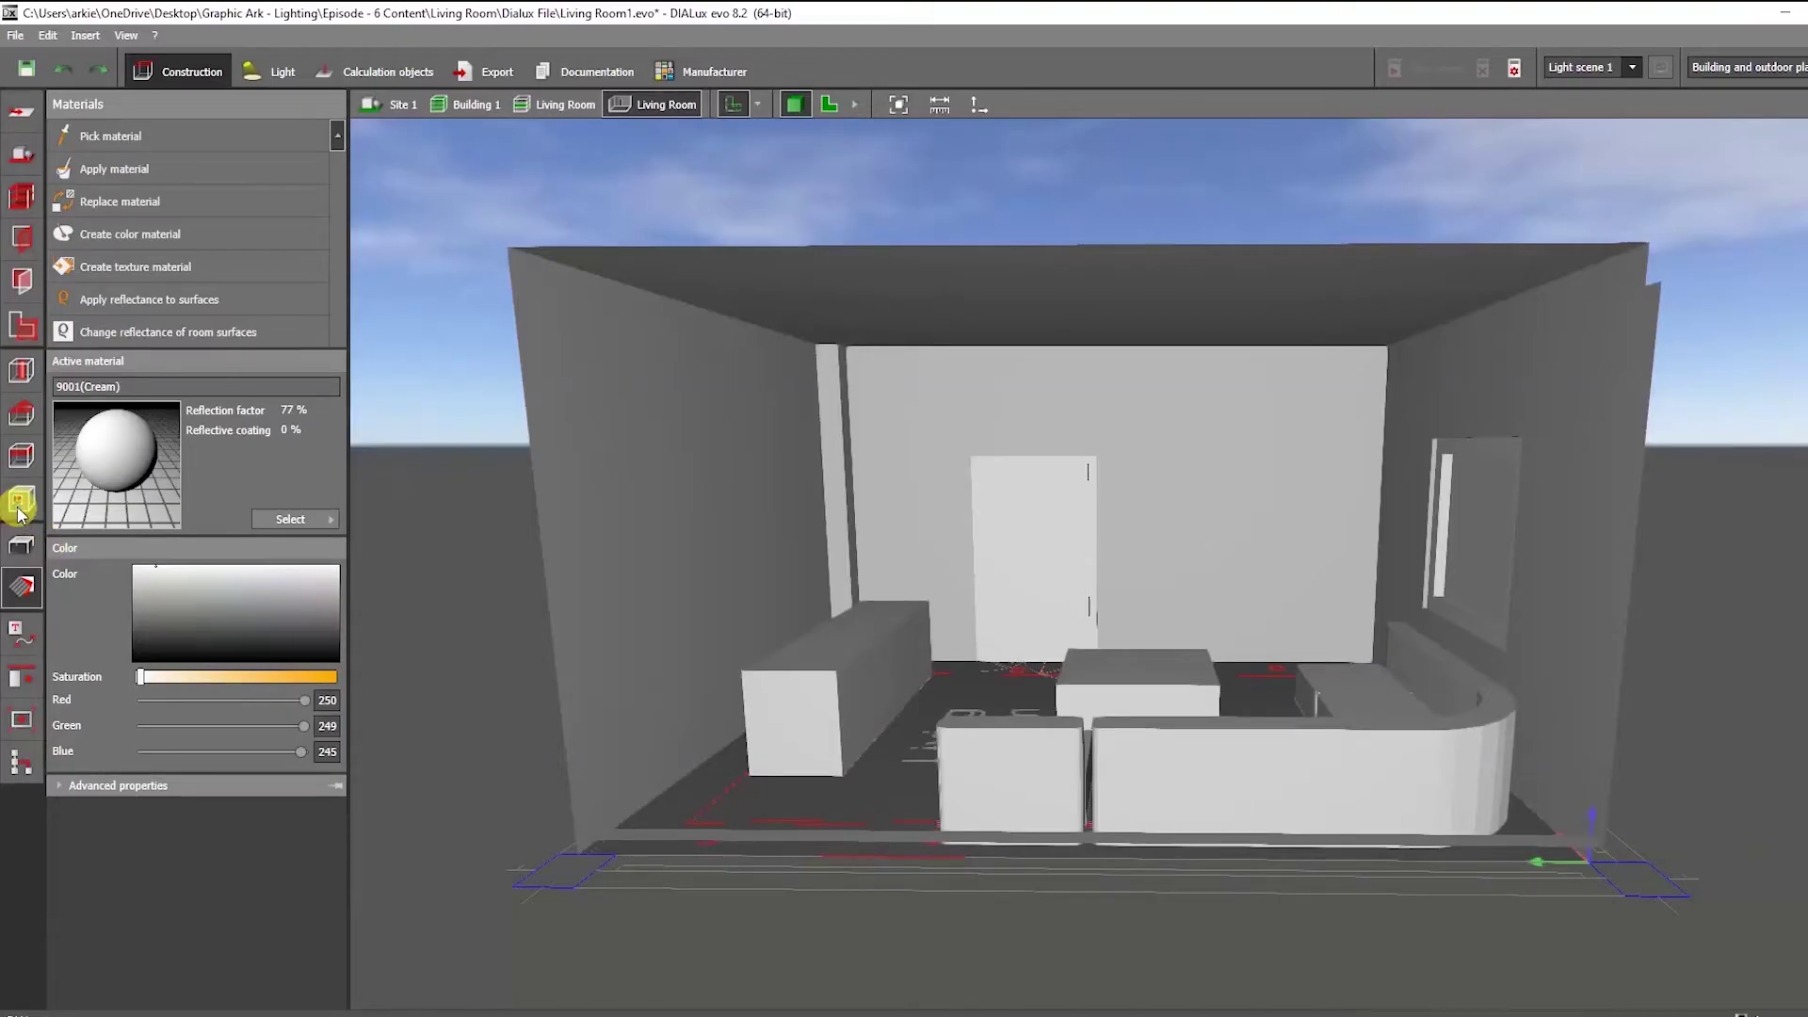
# Load the color 9001 (Cream) from the 9xxx Black/White catalog group and apply it to the living room walls.
pyautogui.click(19, 502)
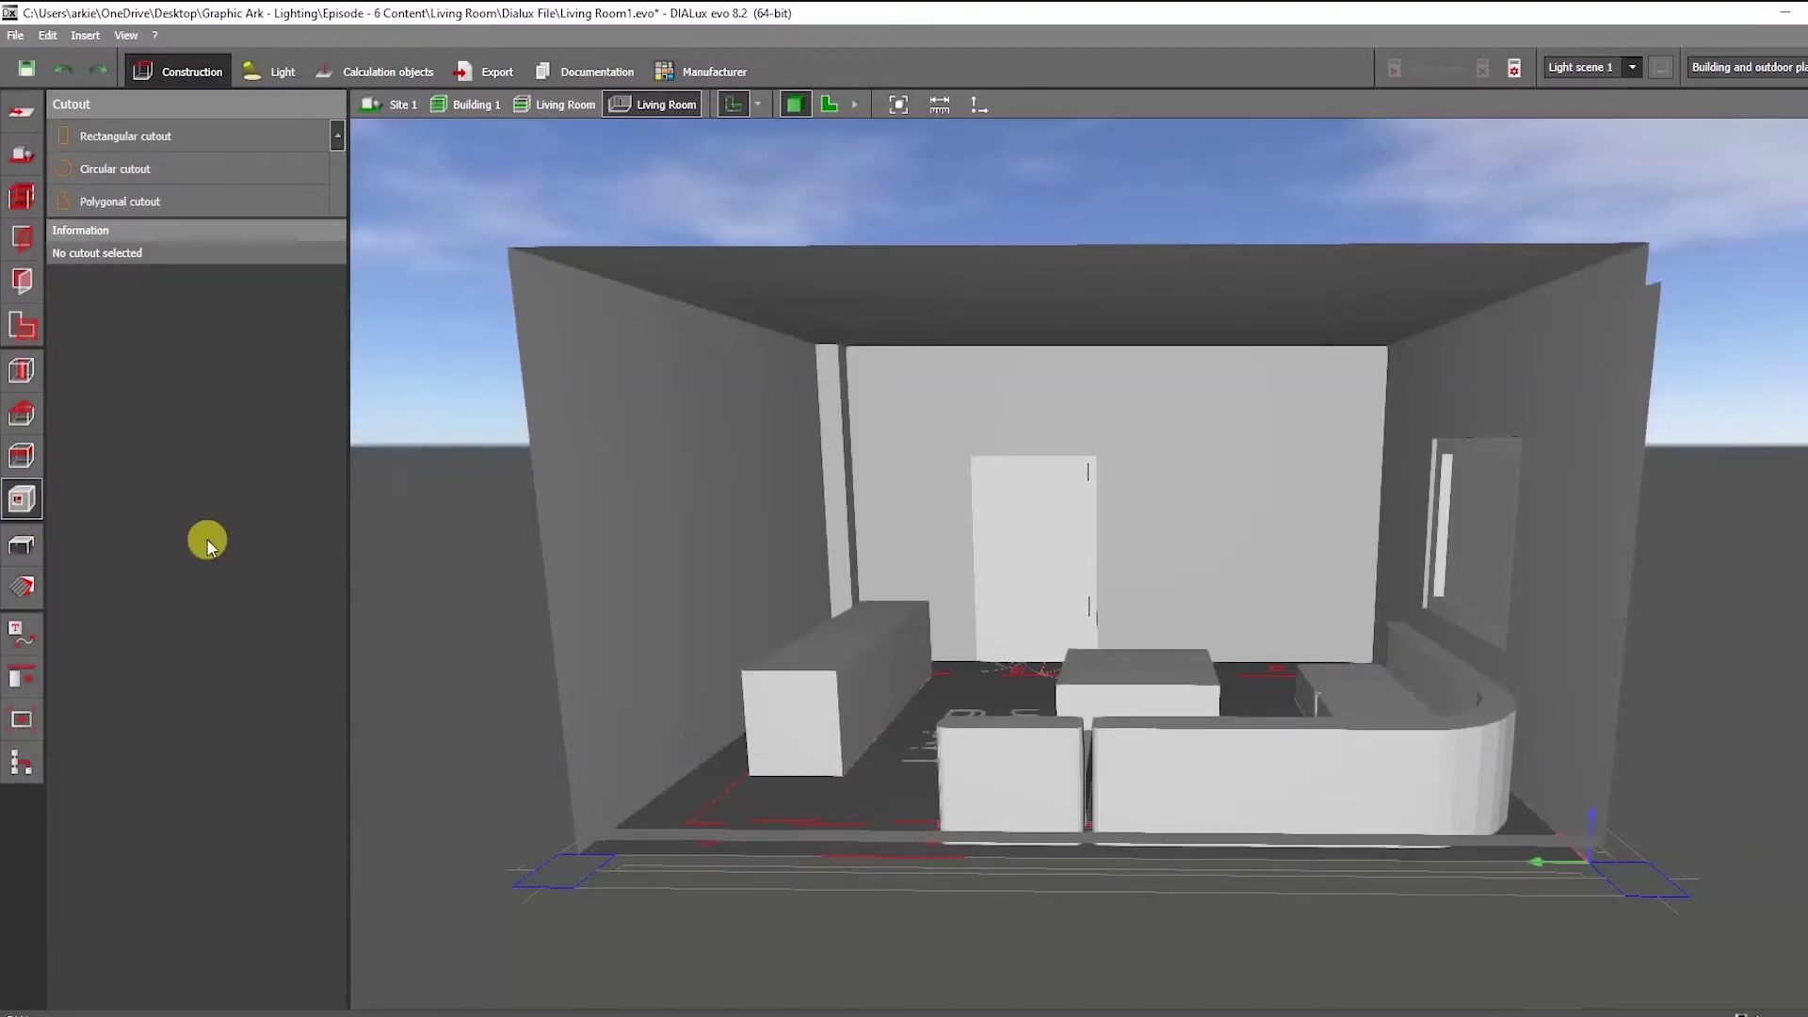
pyautogui.click(25, 593)
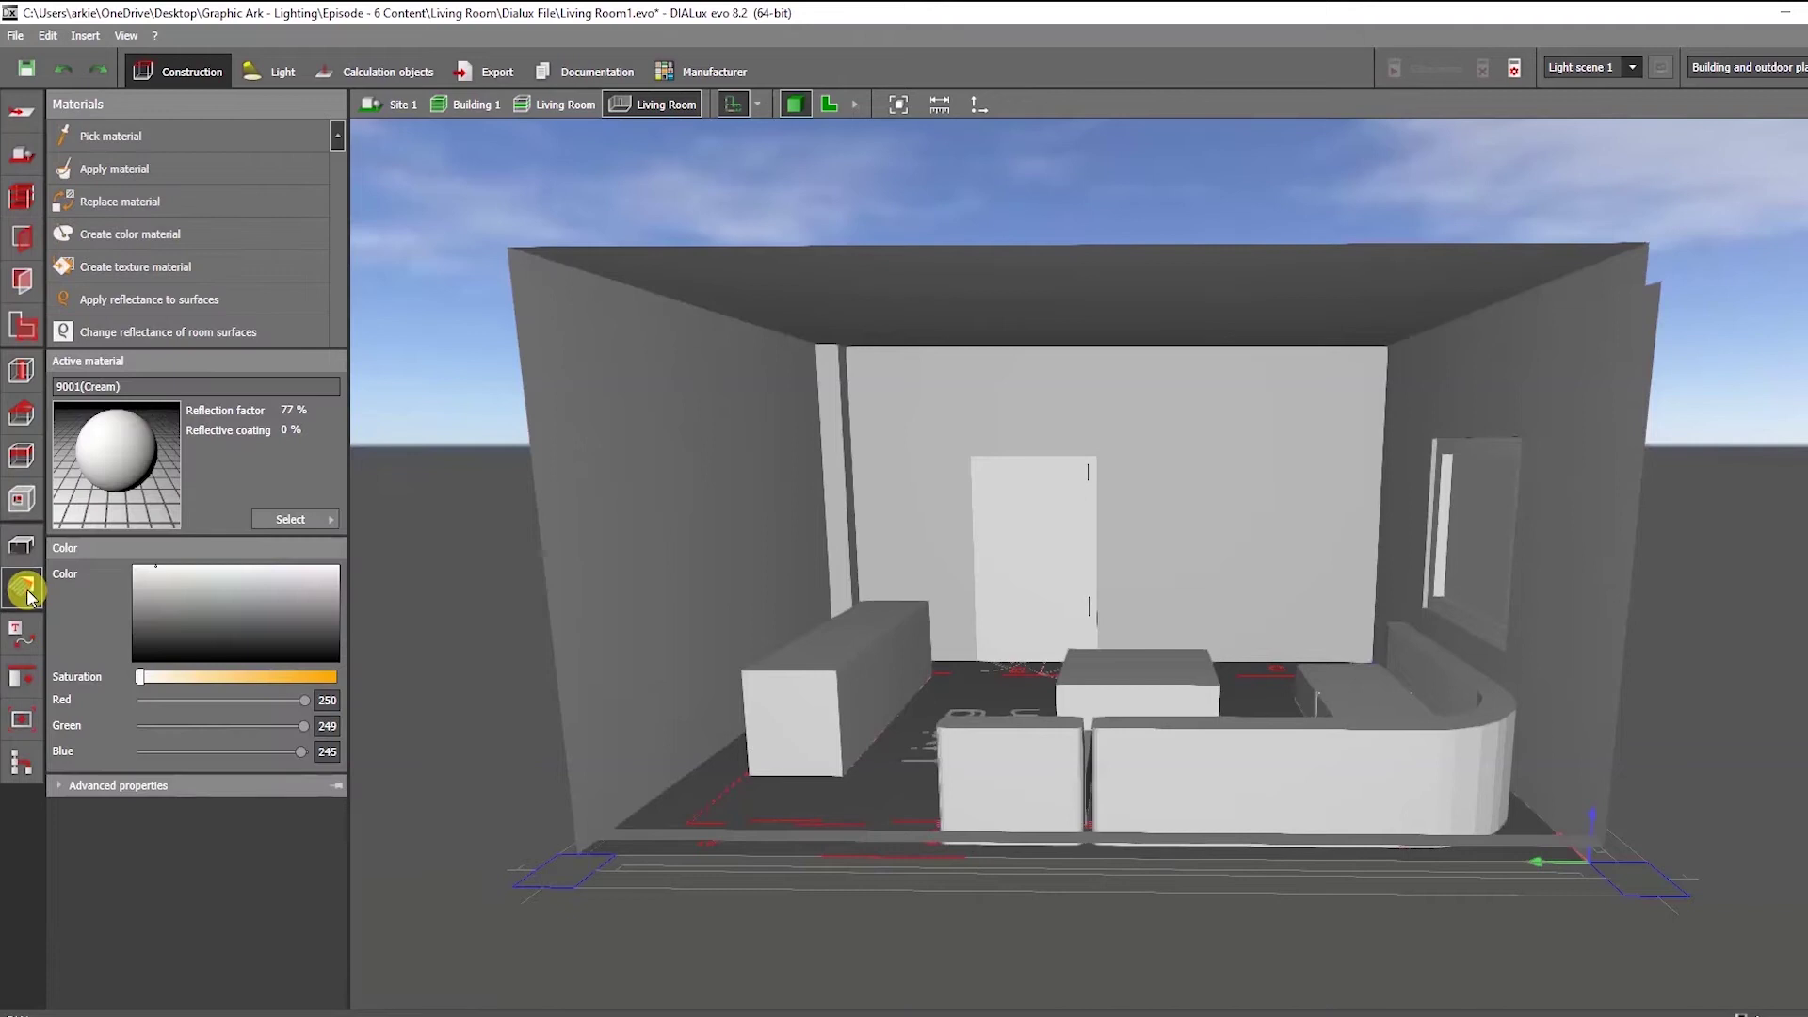
pyautogui.click(309, 522)
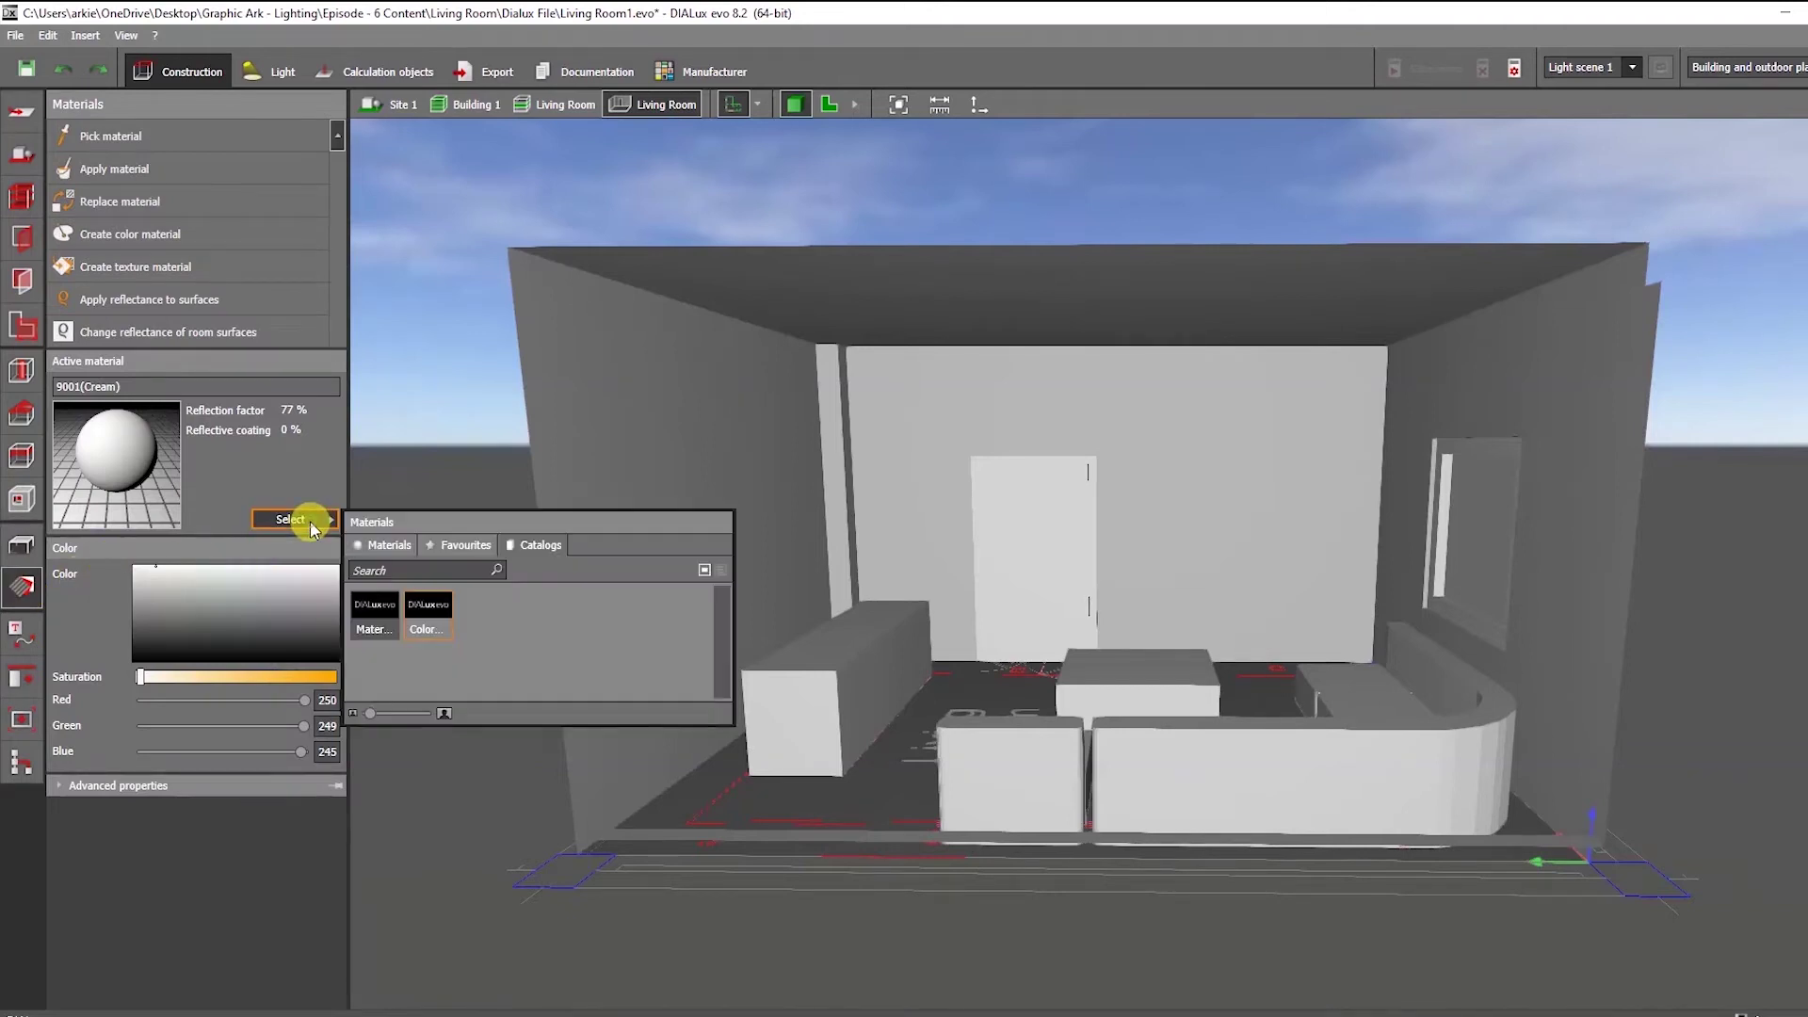
pyautogui.doubleClick(443, 609)
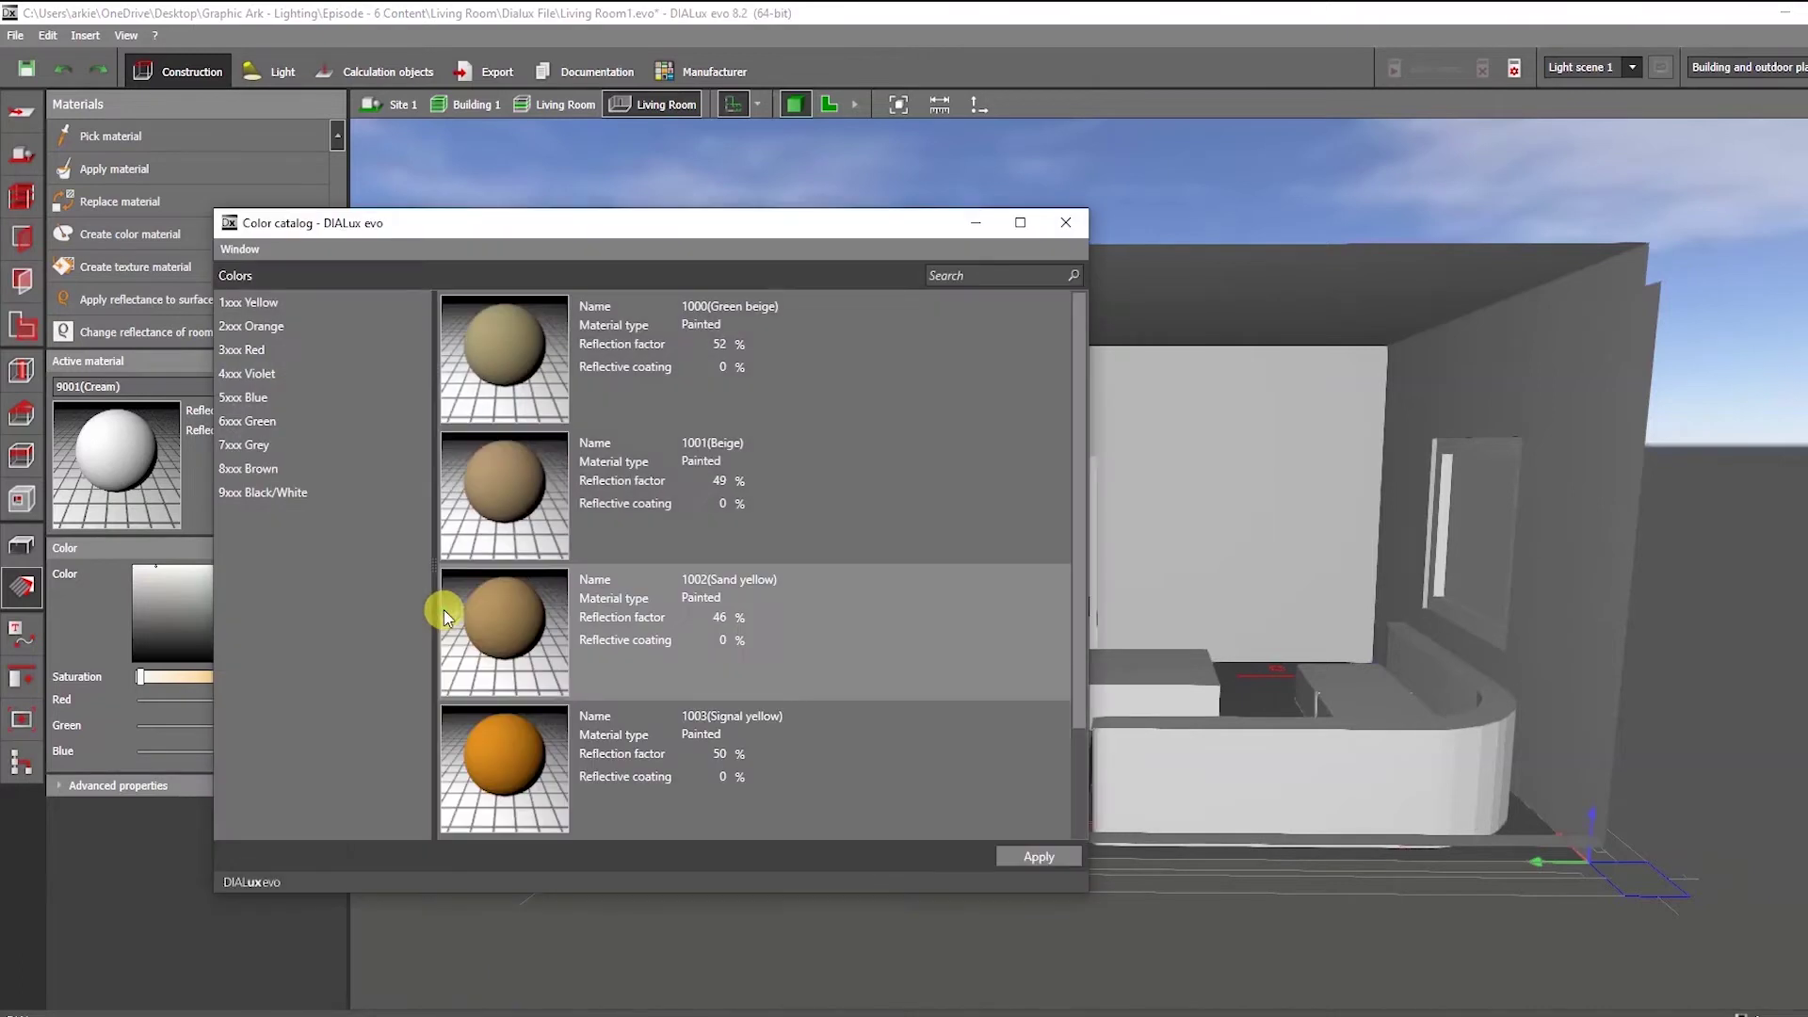
pyautogui.click(285, 501)
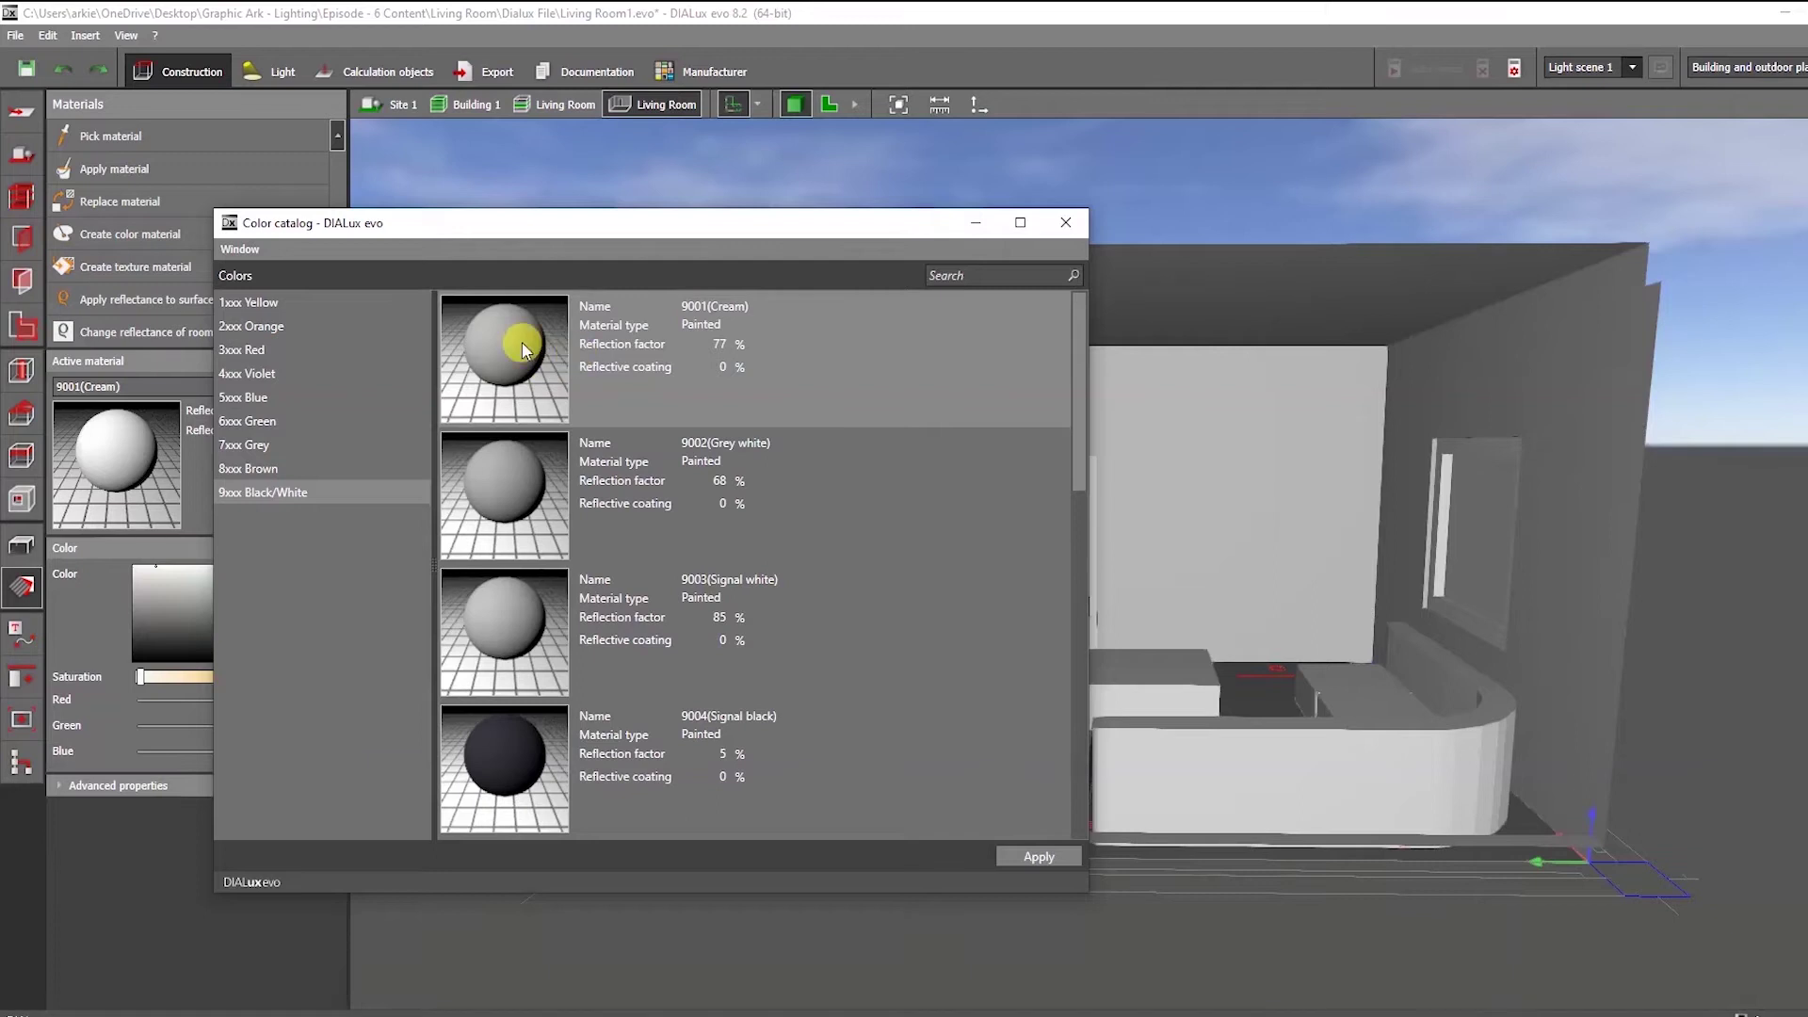
pyautogui.click(1043, 857)
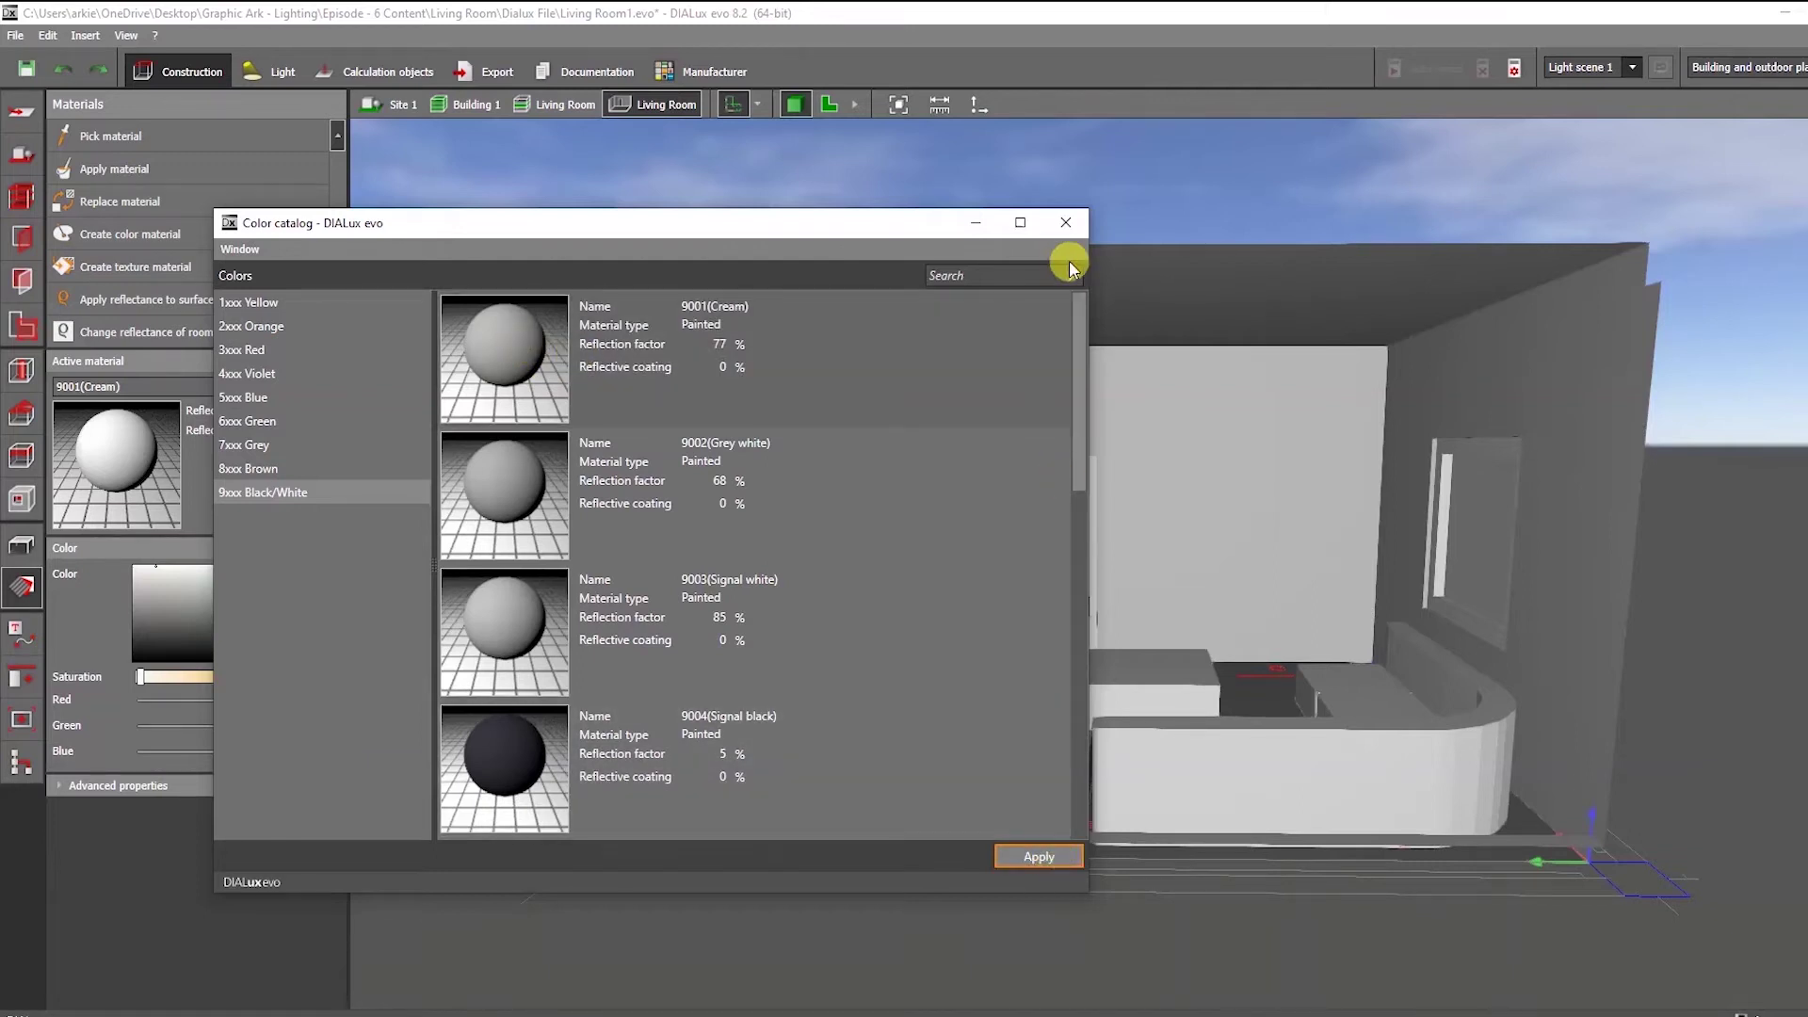
pyautogui.click(1079, 224)
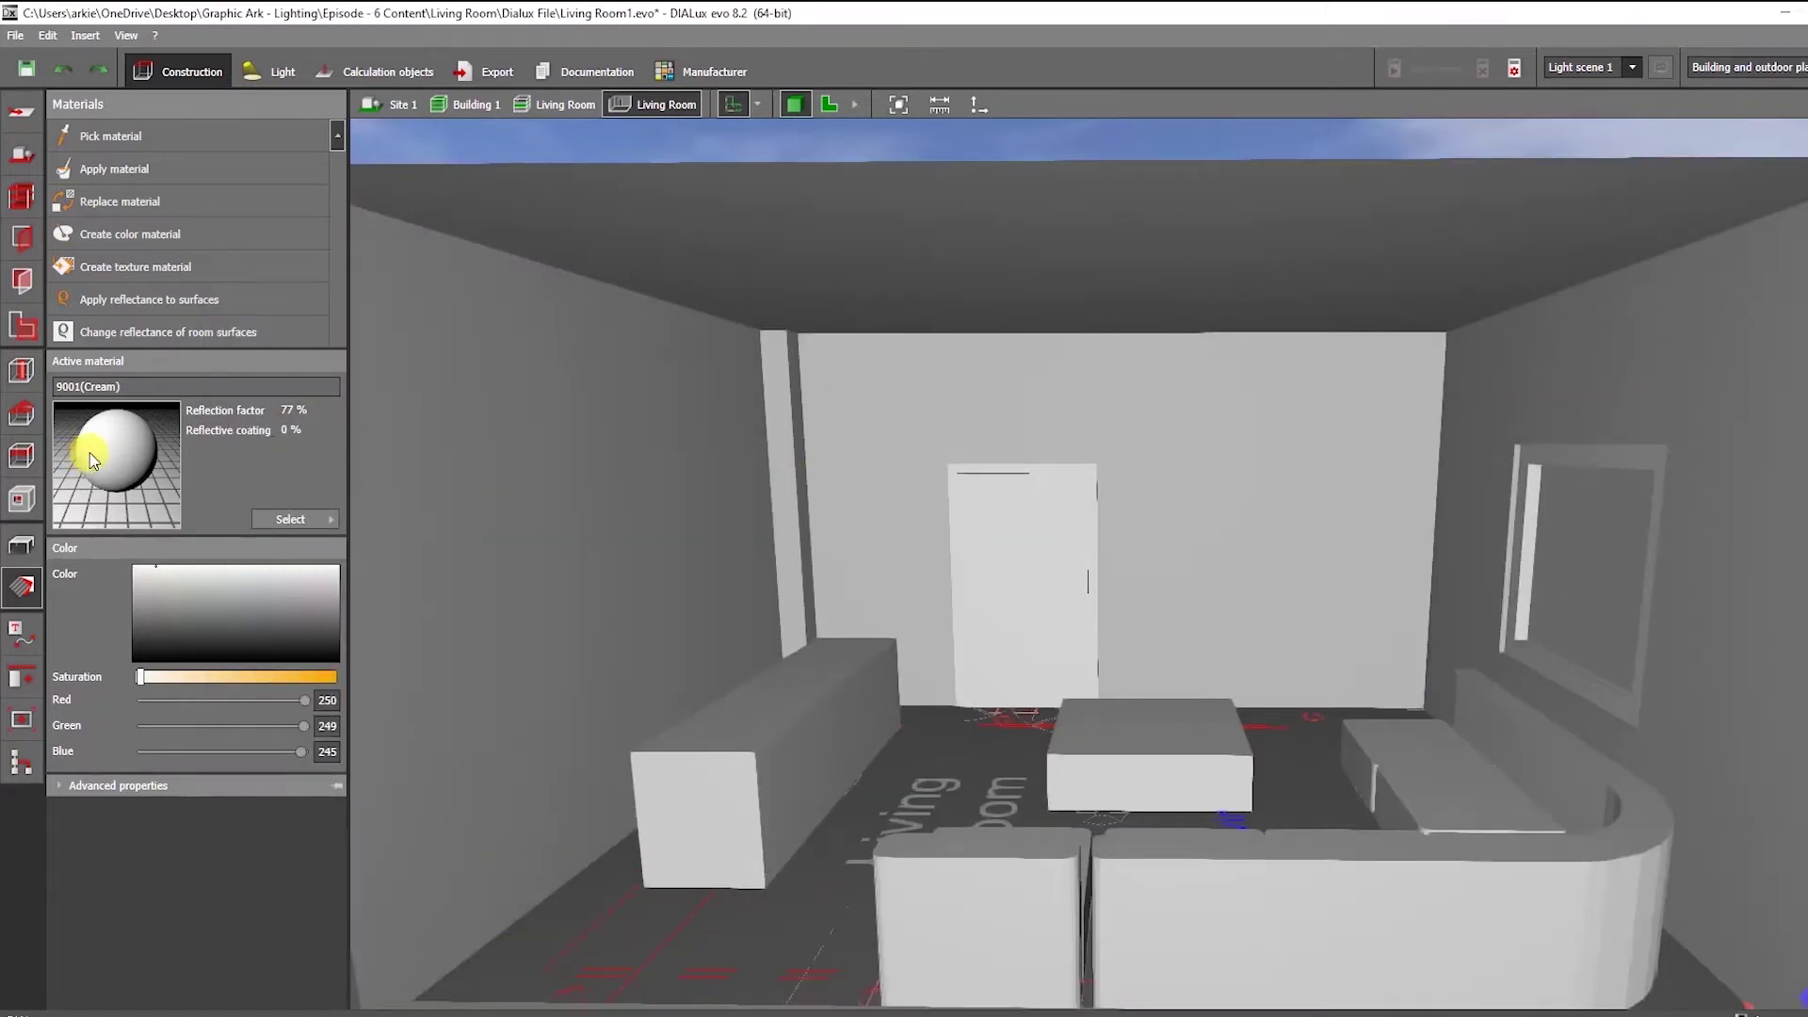
pyautogui.moveTo(545, 437); pyautogui.dragTo(548, 435)
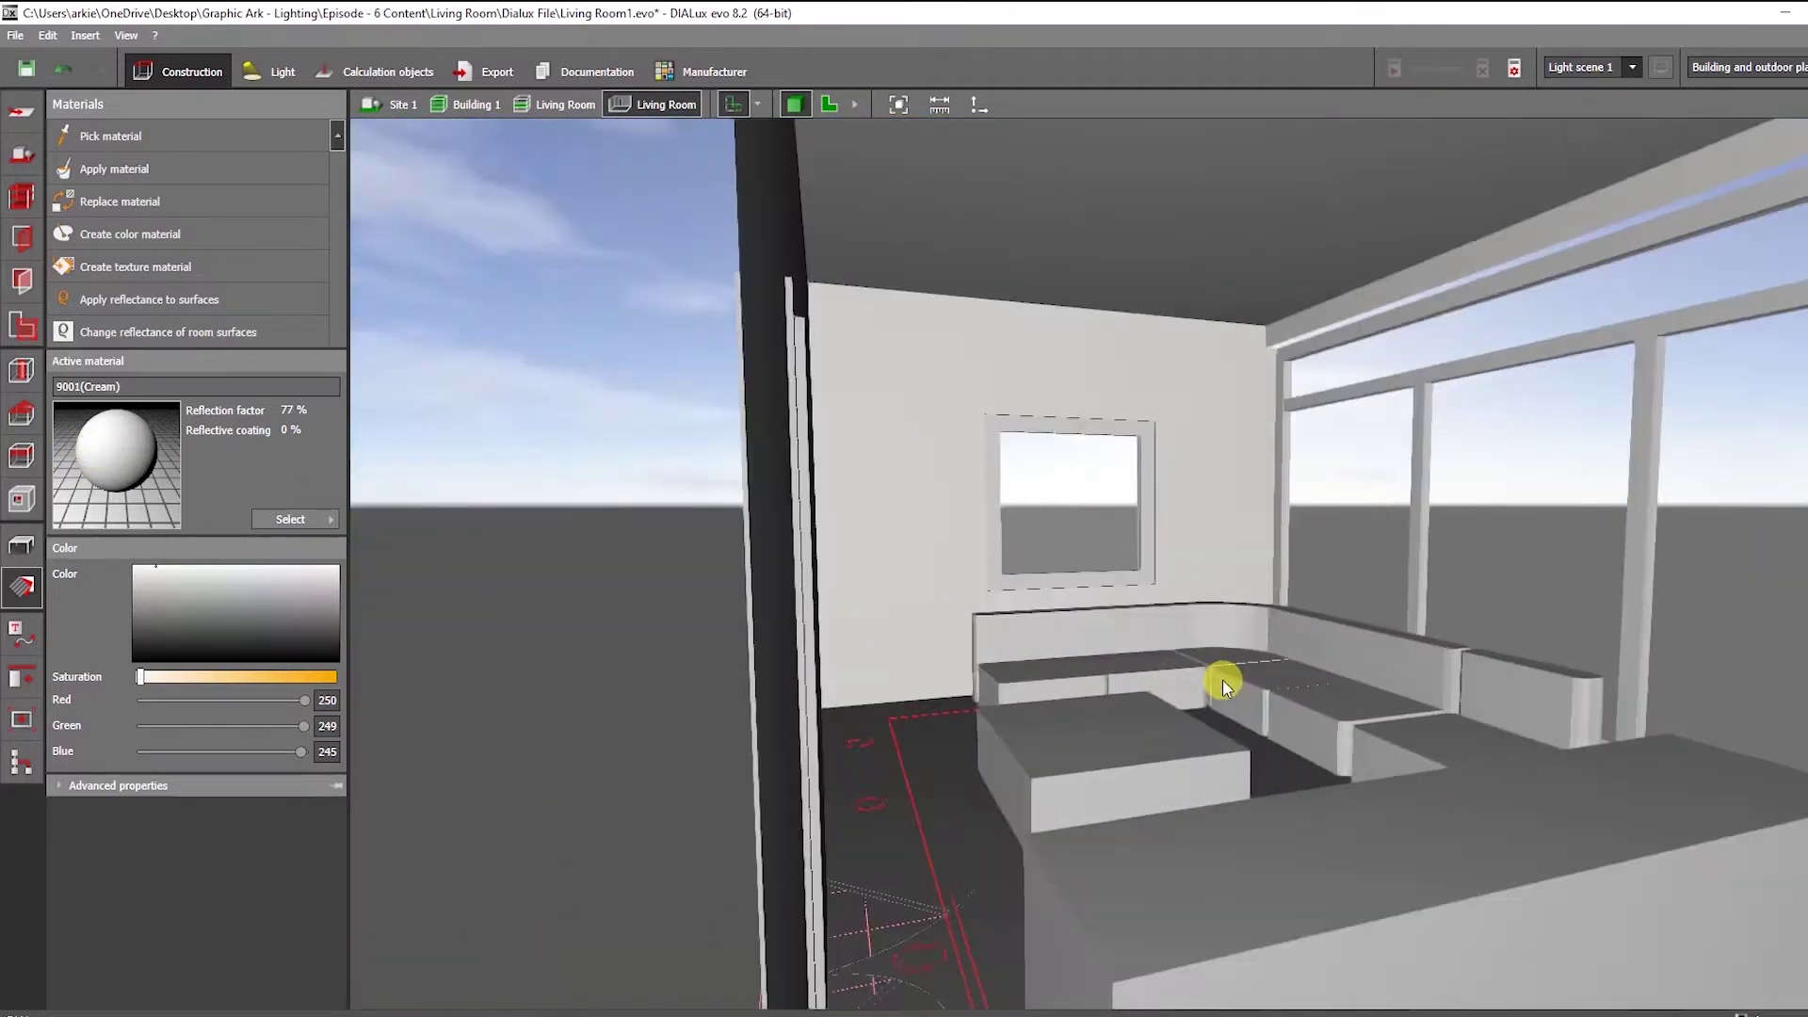
pyautogui.moveTo(1222, 680); pyautogui.dragTo(761, 667, button='right')
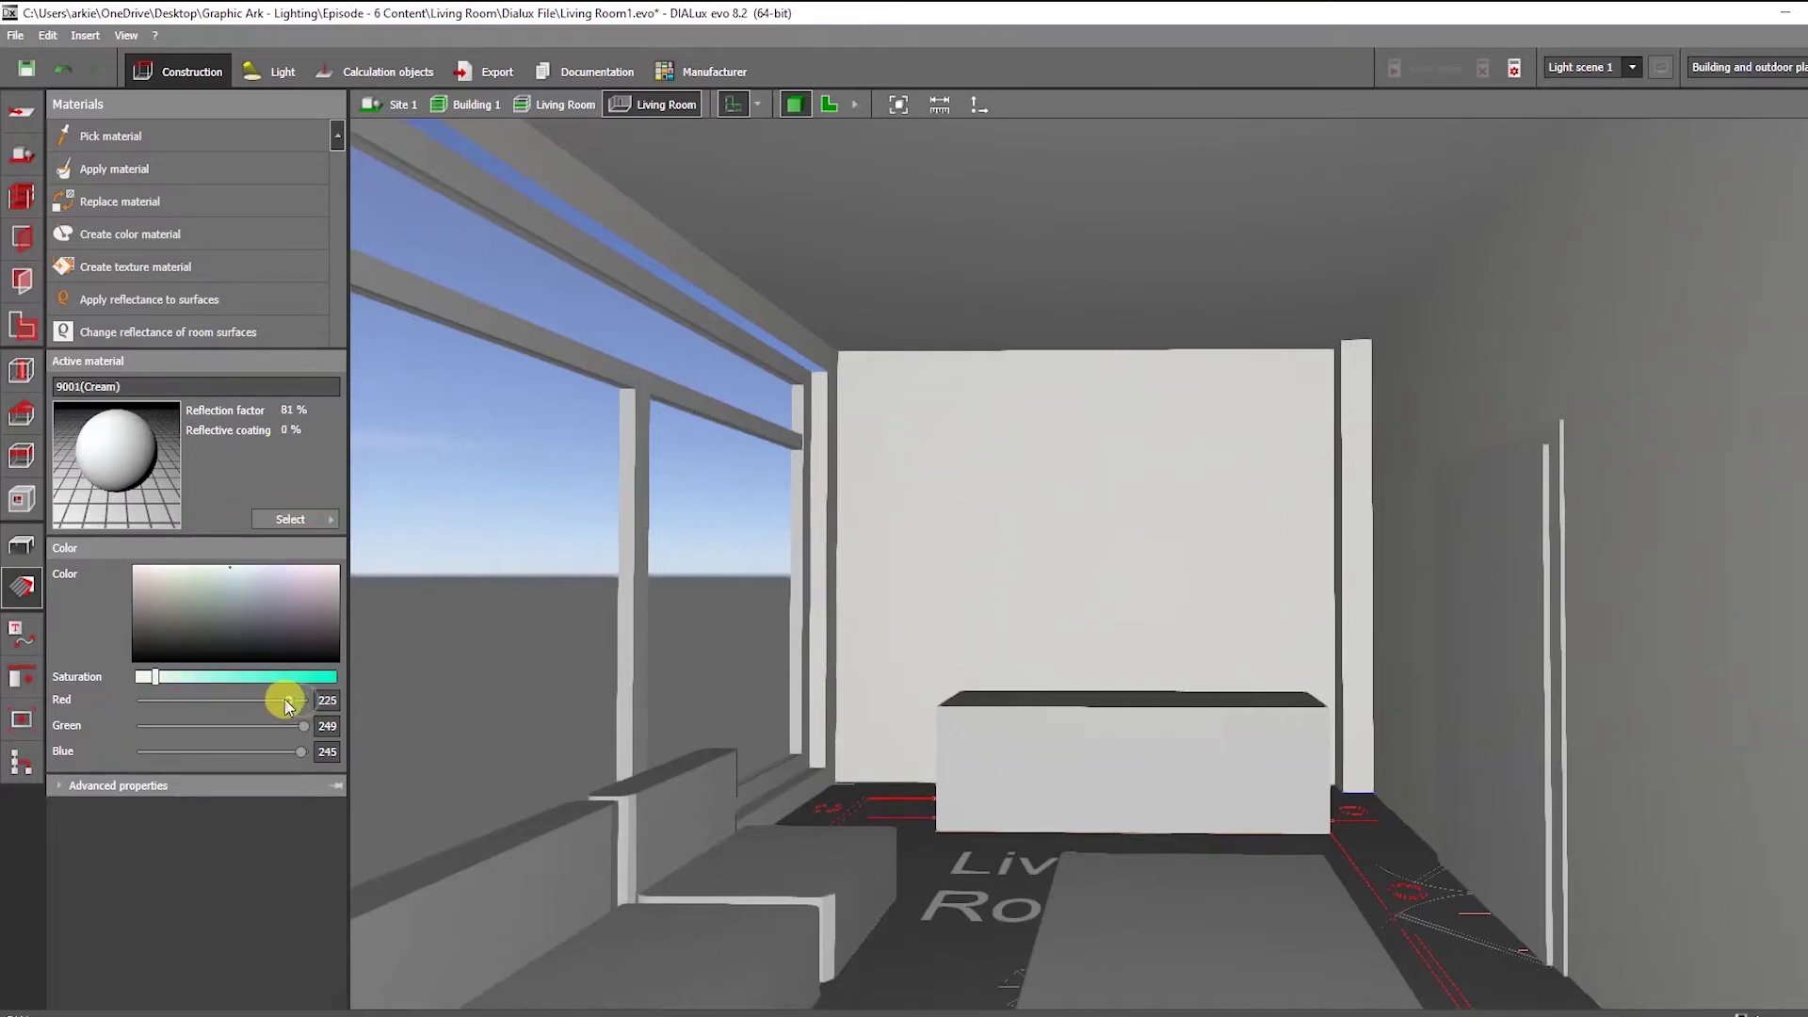
# Recolor the cream material to RGB 216, 237, 199 and make it Metallic with a 75 % reflection factor.
pyautogui.moveTo(264, 701); pyautogui.dragTo(275, 700)
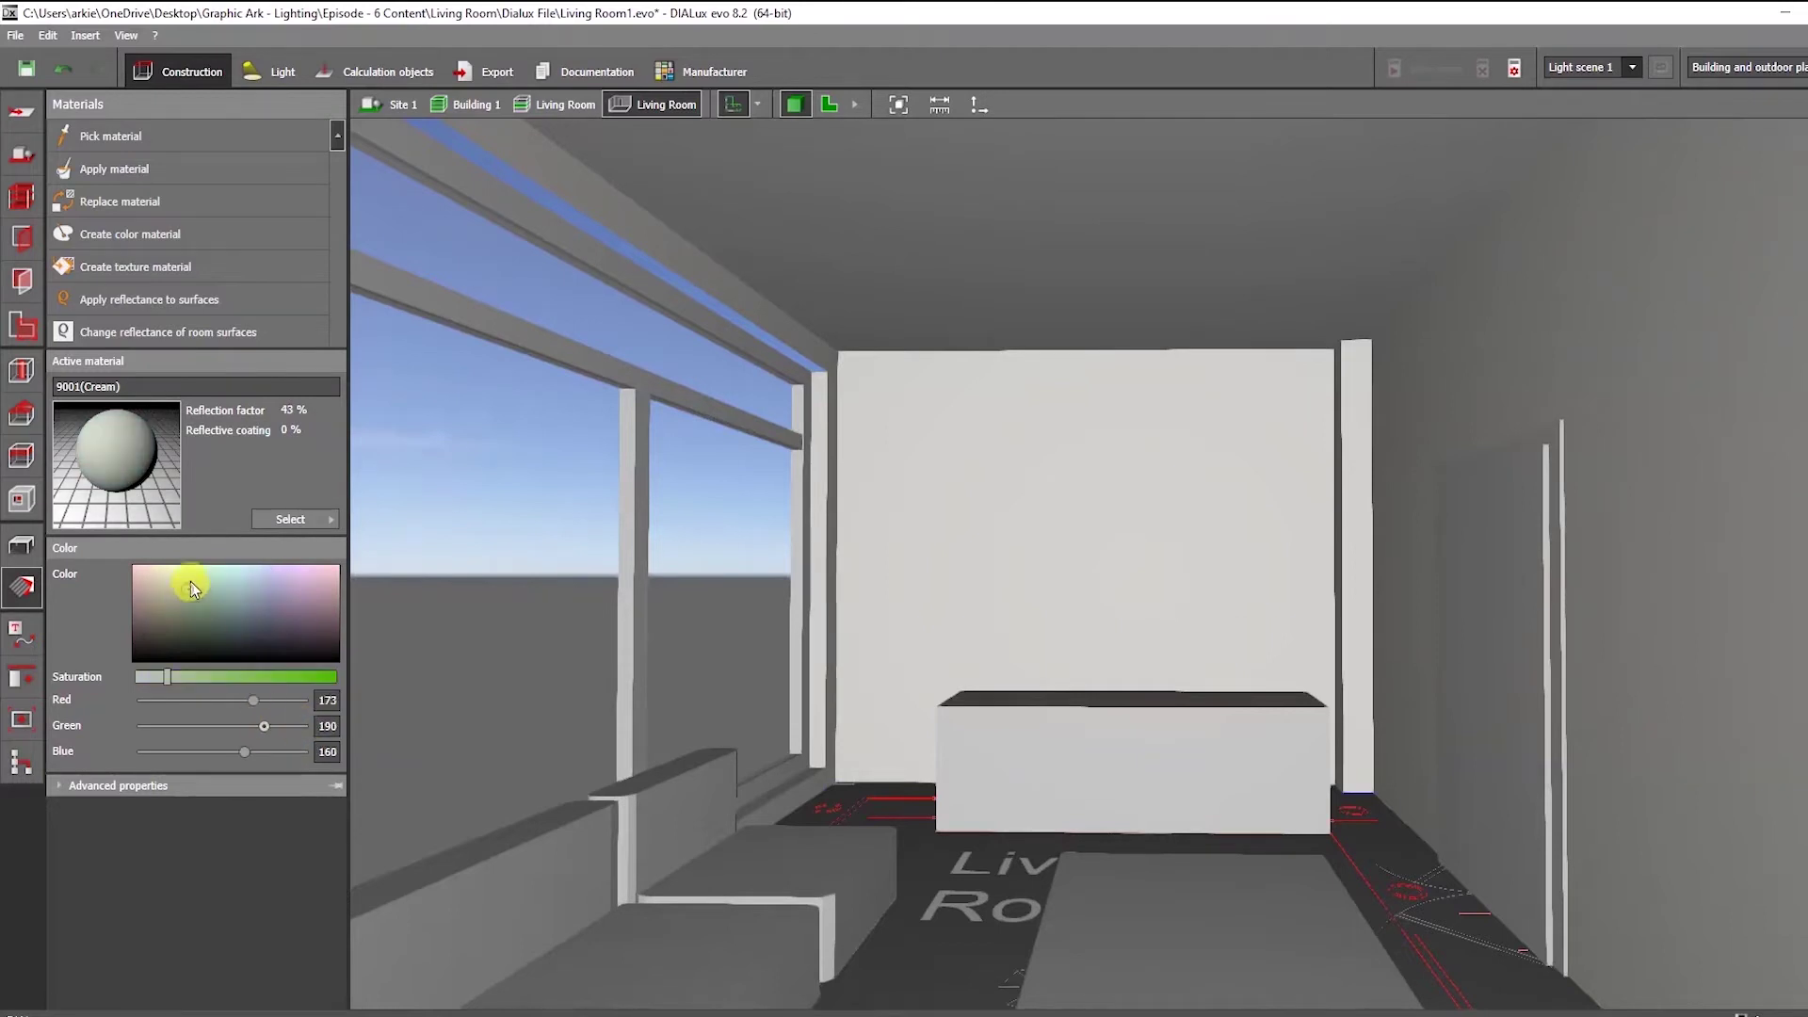
pyautogui.click(60, 784)
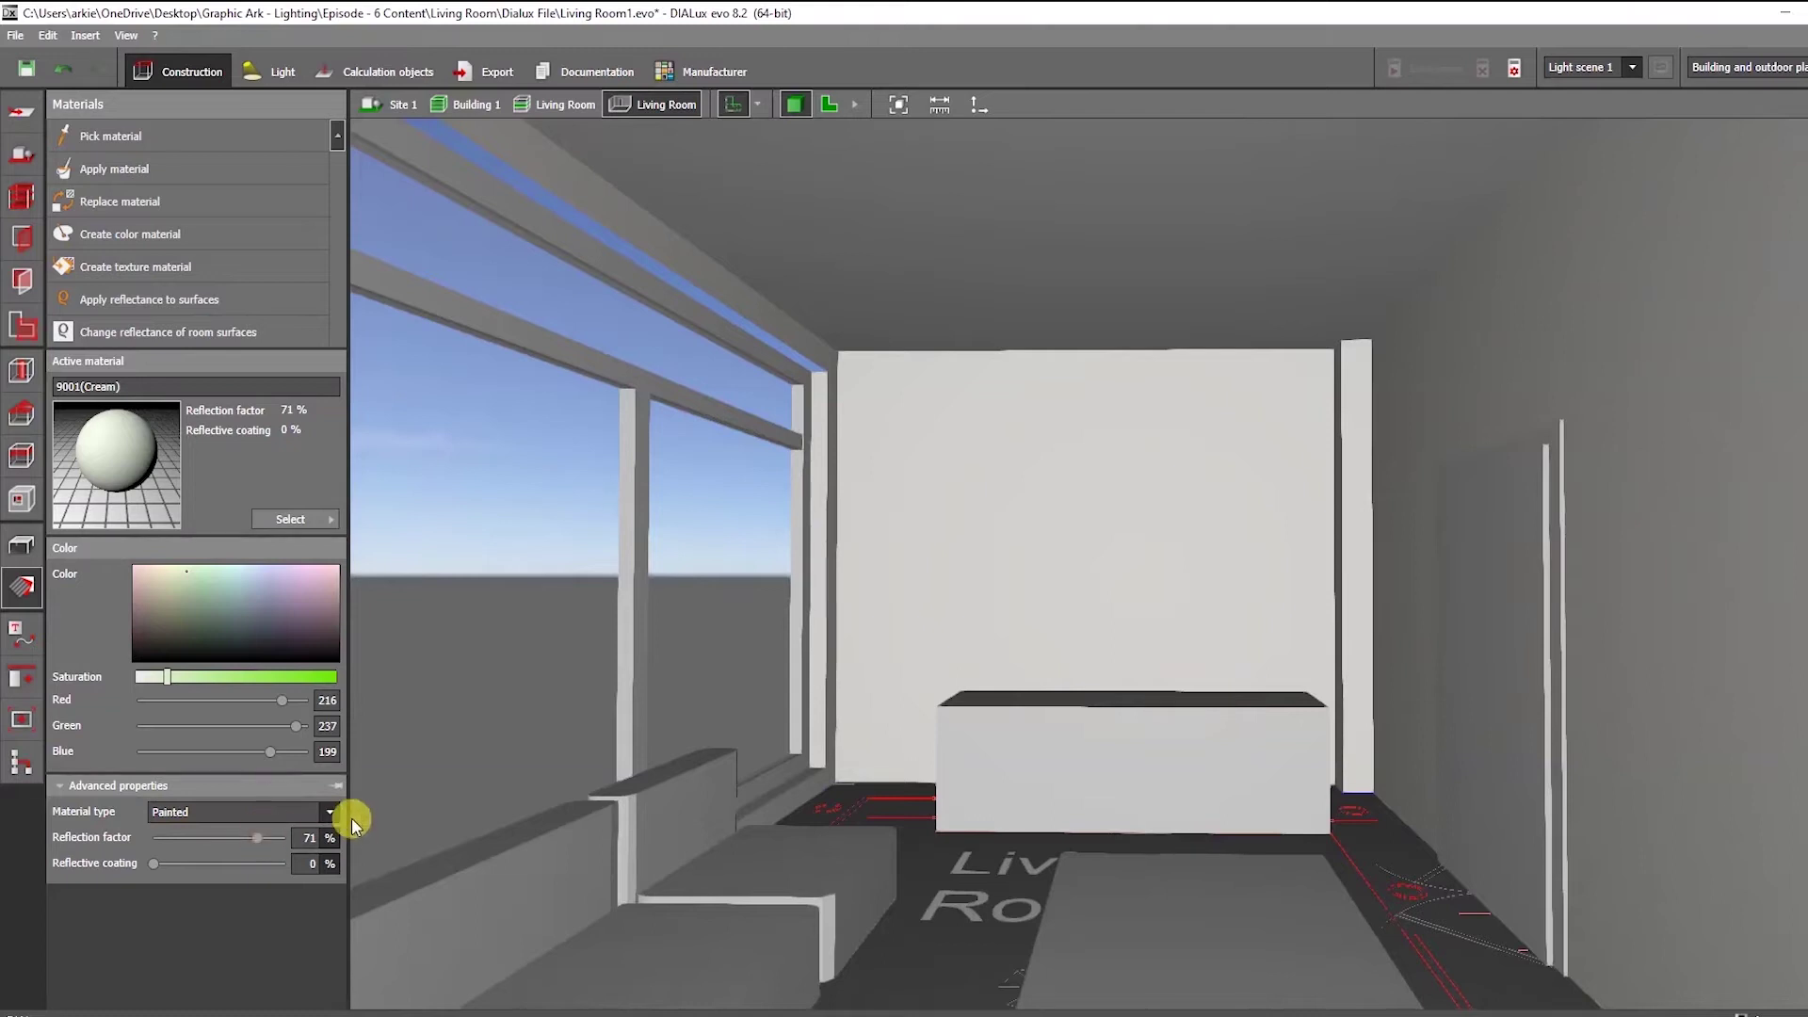
pyautogui.moveTo(258, 836); pyautogui.dragTo(263, 837)
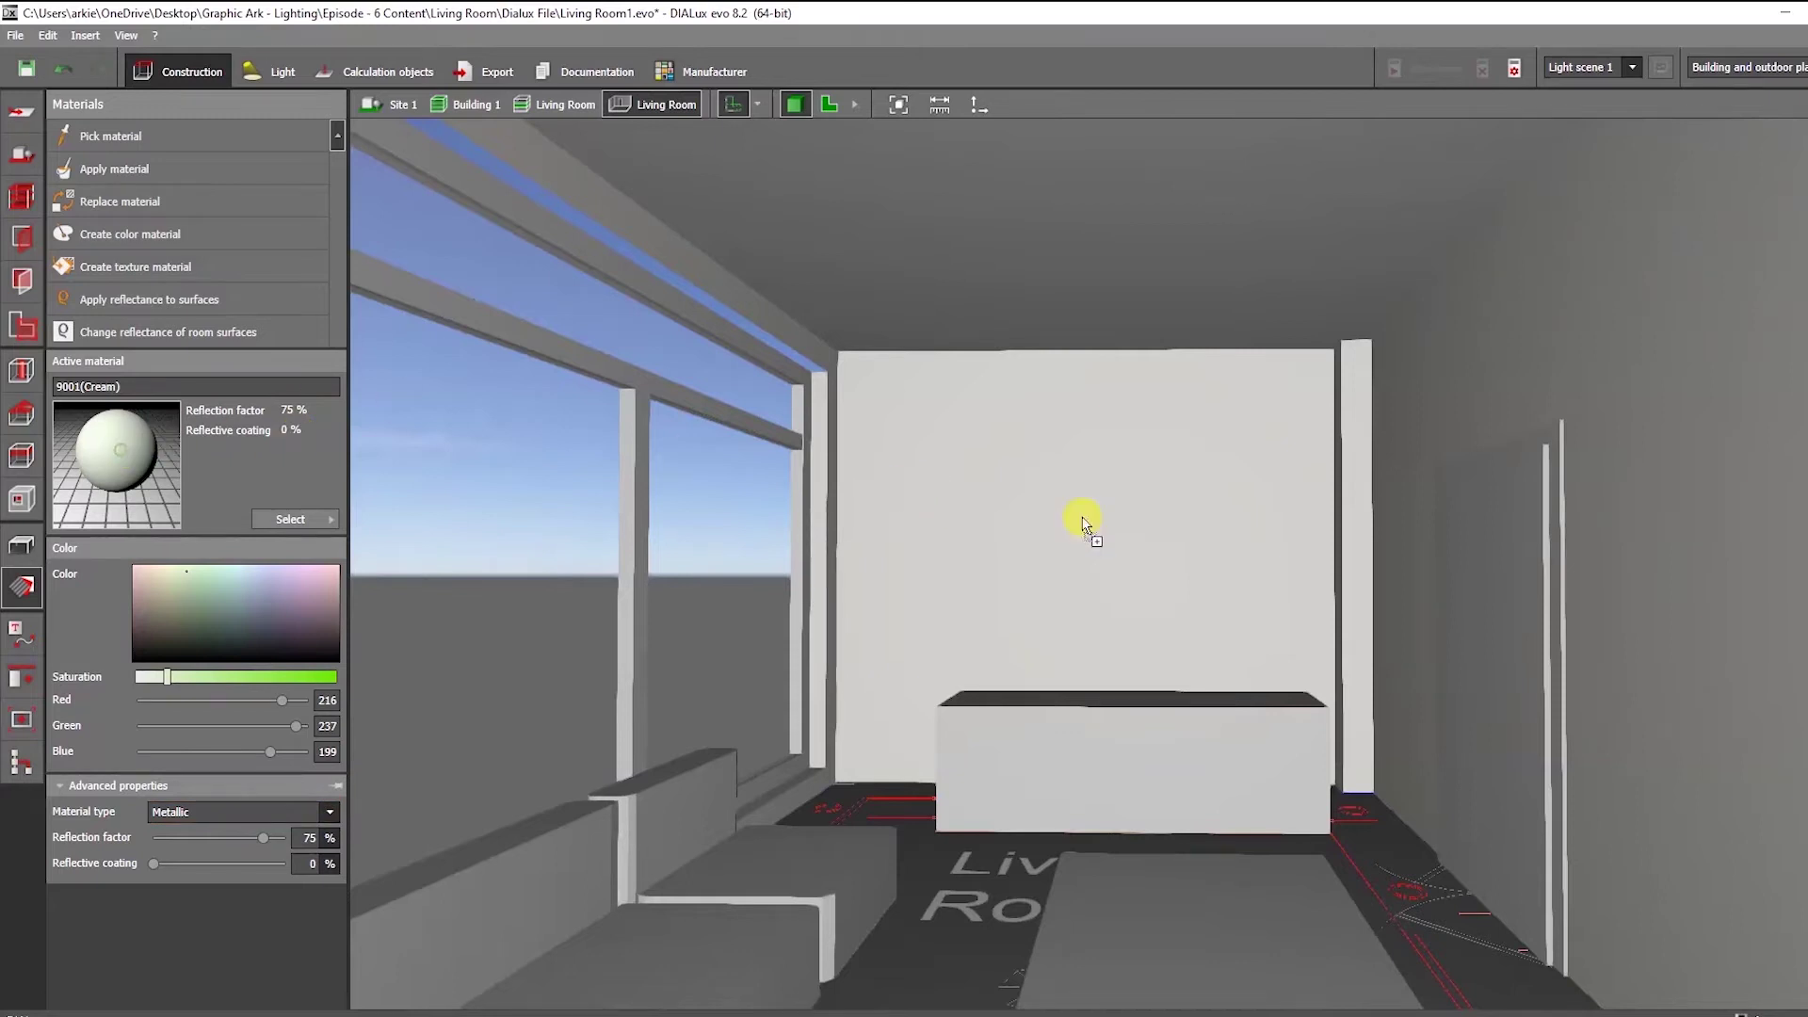
pyautogui.moveTo(950, 584); pyautogui.dragTo(1122, 638, button='right')
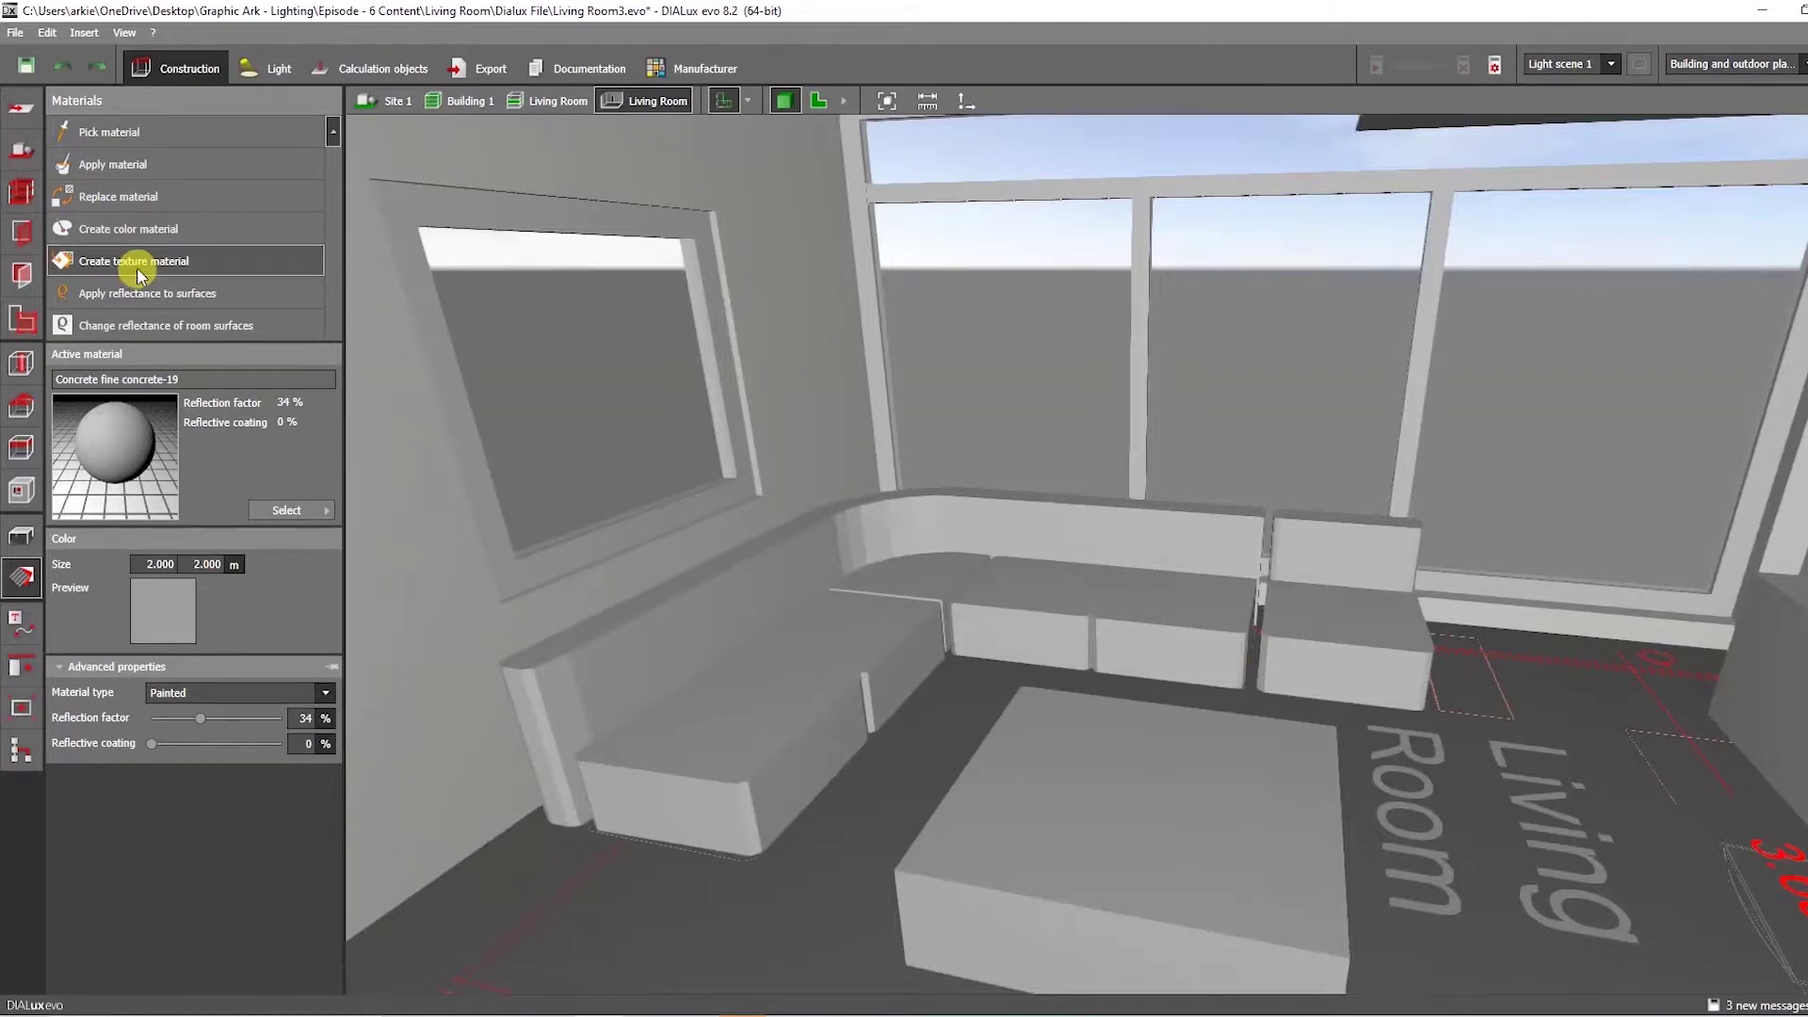
# Create texture materials from the image files "images" and "download" in the Texture folder.
pyautogui.click(139, 274)
pyautogui.doubleClick(1215, 196)
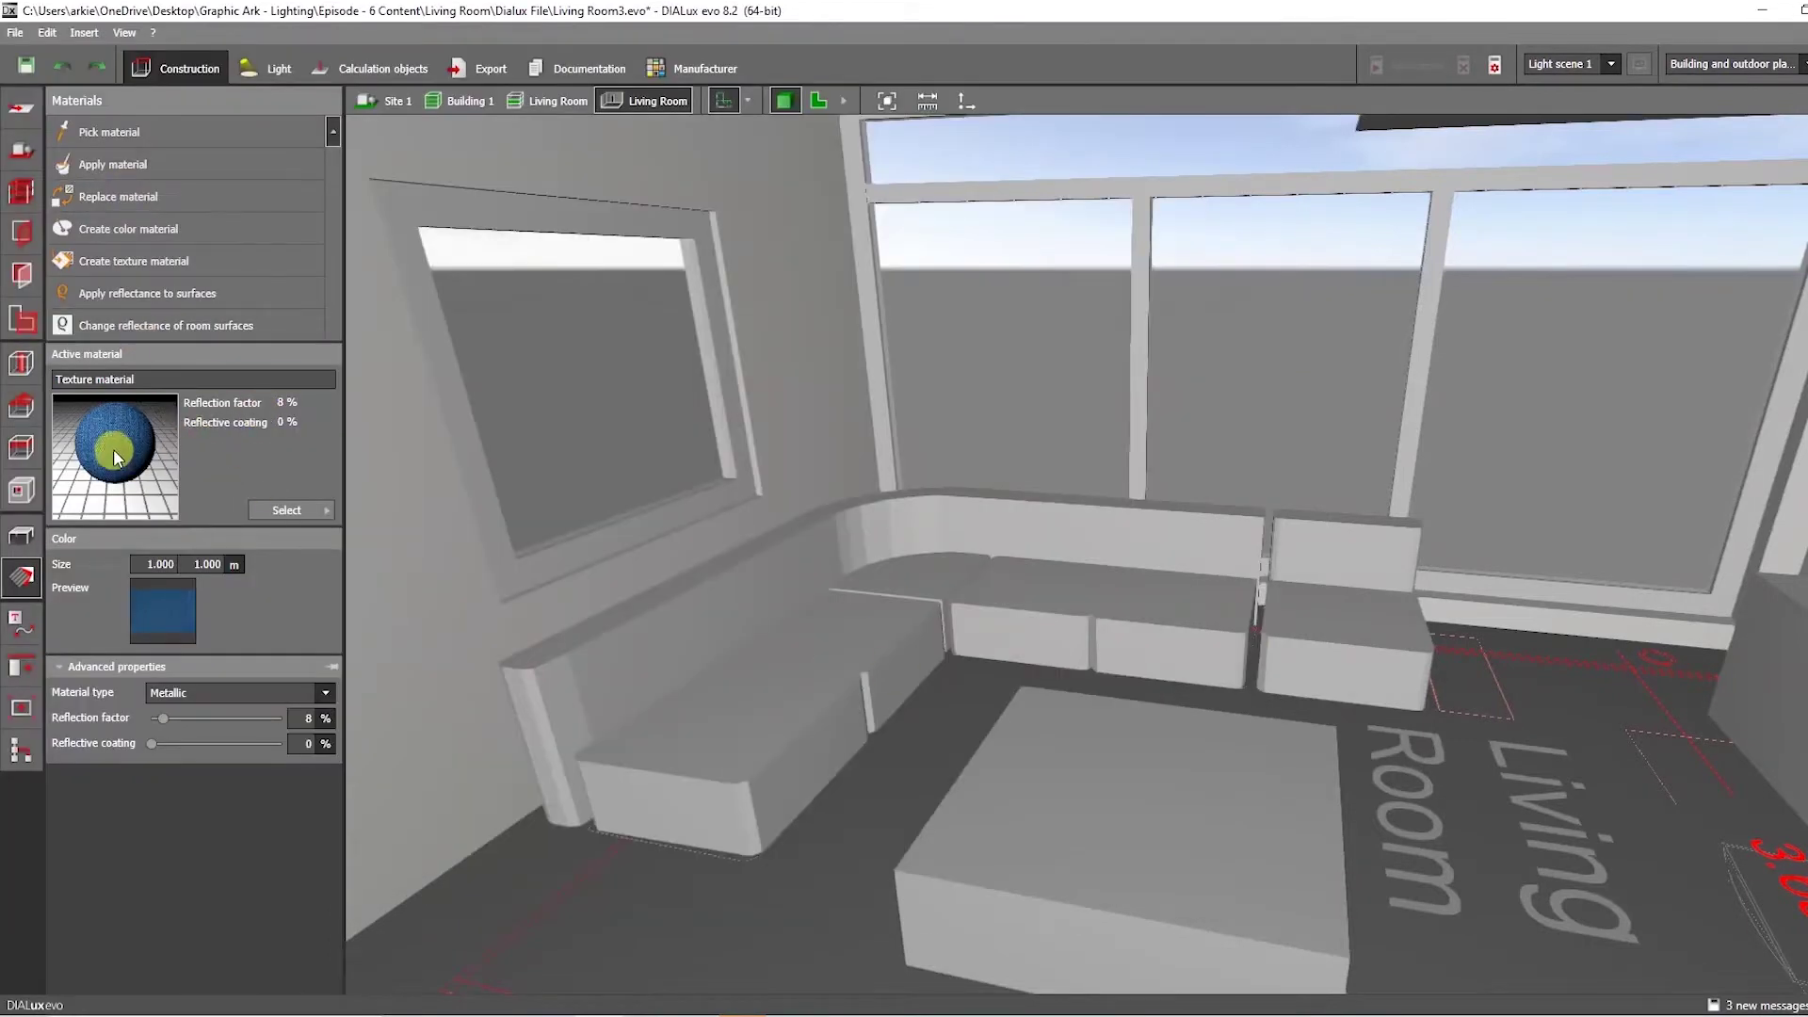
pyautogui.click(133, 260)
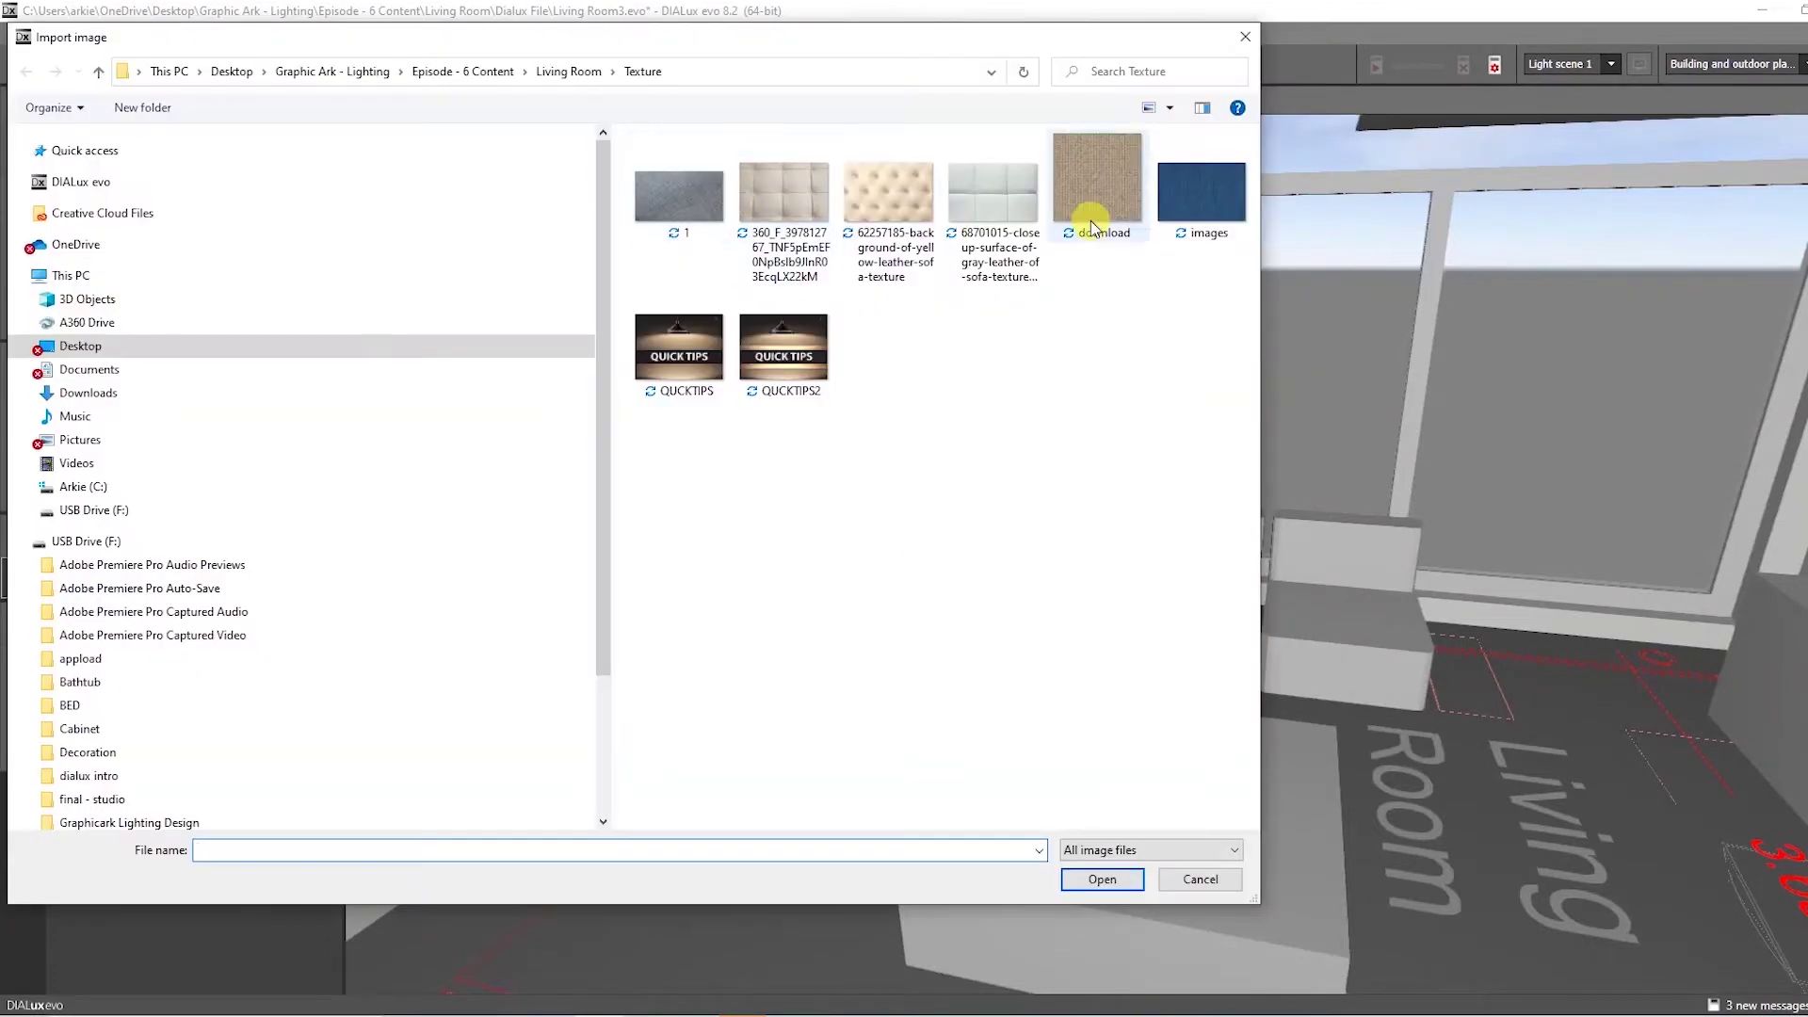
pyautogui.doubleClick(1093, 226)
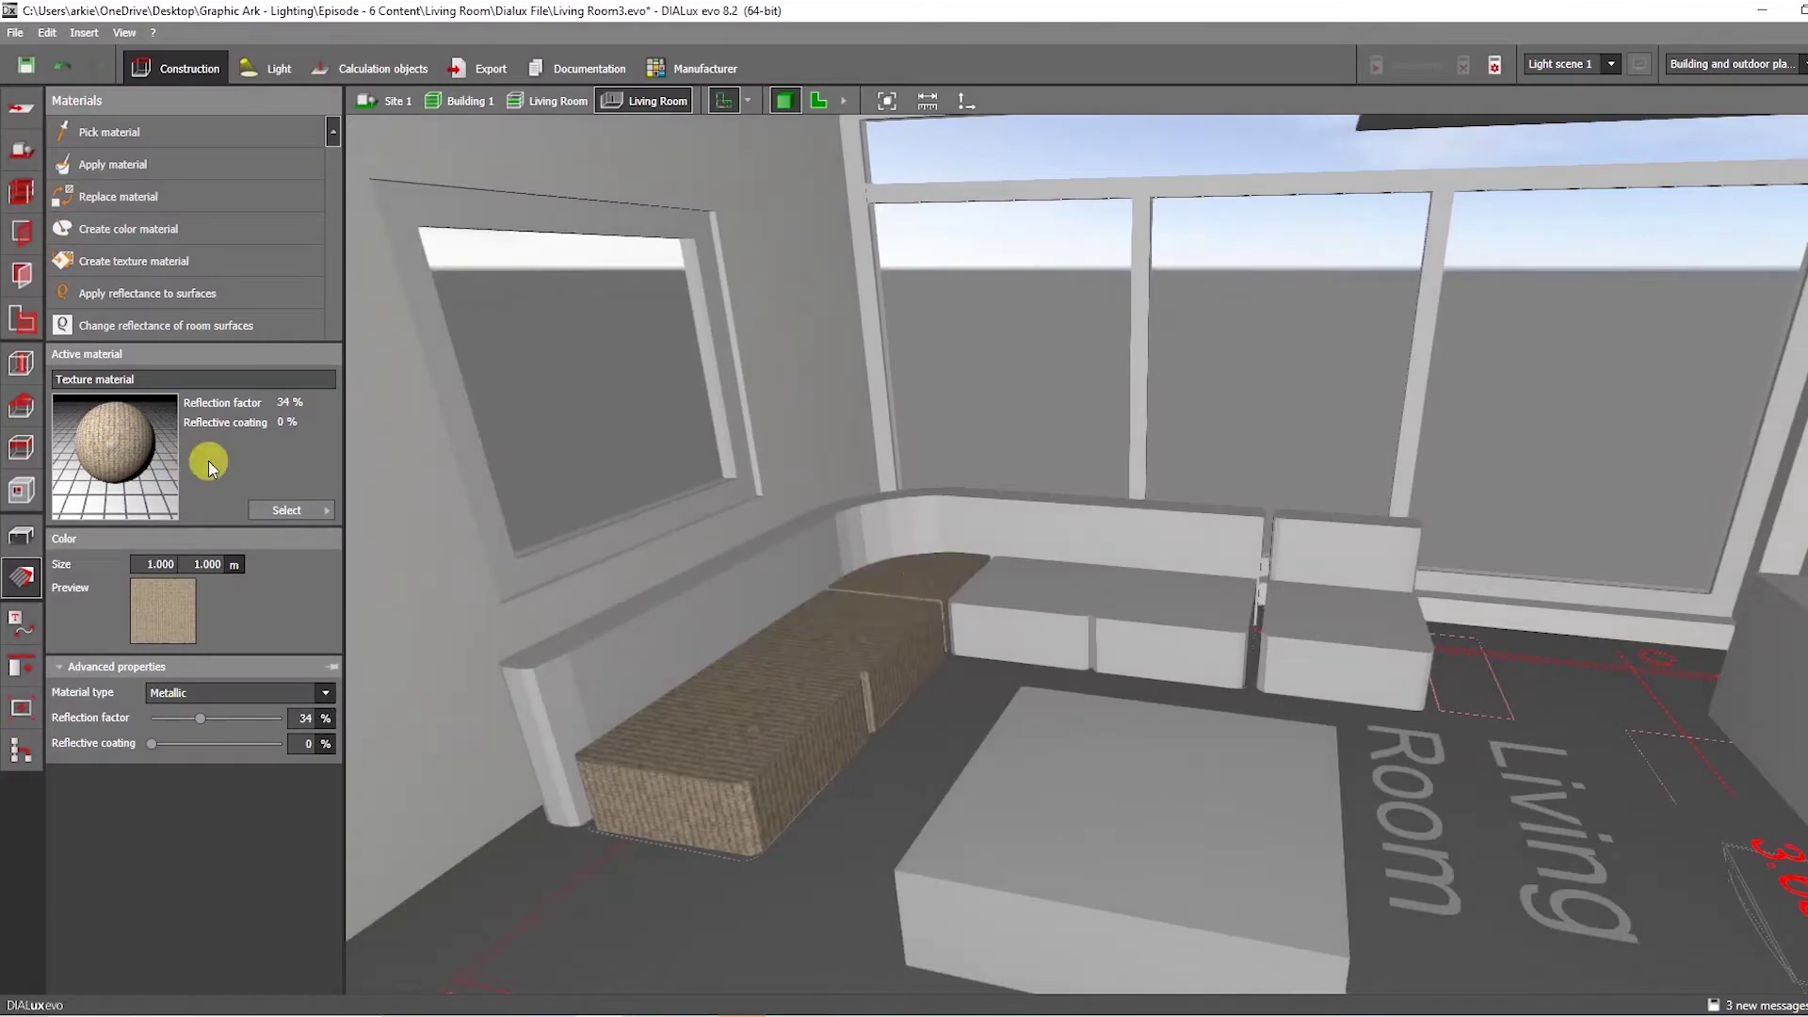
# Apply the beige "download" texture to the sofa's seat blocks, including the separate end seat.
pyautogui.moveTo(1260, 635); pyautogui.dragTo(917, 661, button='right')
pyautogui.scroll(4, 917, 661)
pyautogui.scroll(-4, 917, 662)
pyautogui.moveTo(917, 661); pyautogui.dragTo(984, 730, button='middle')
pyautogui.moveTo(985, 730); pyautogui.dragTo(330, 513)
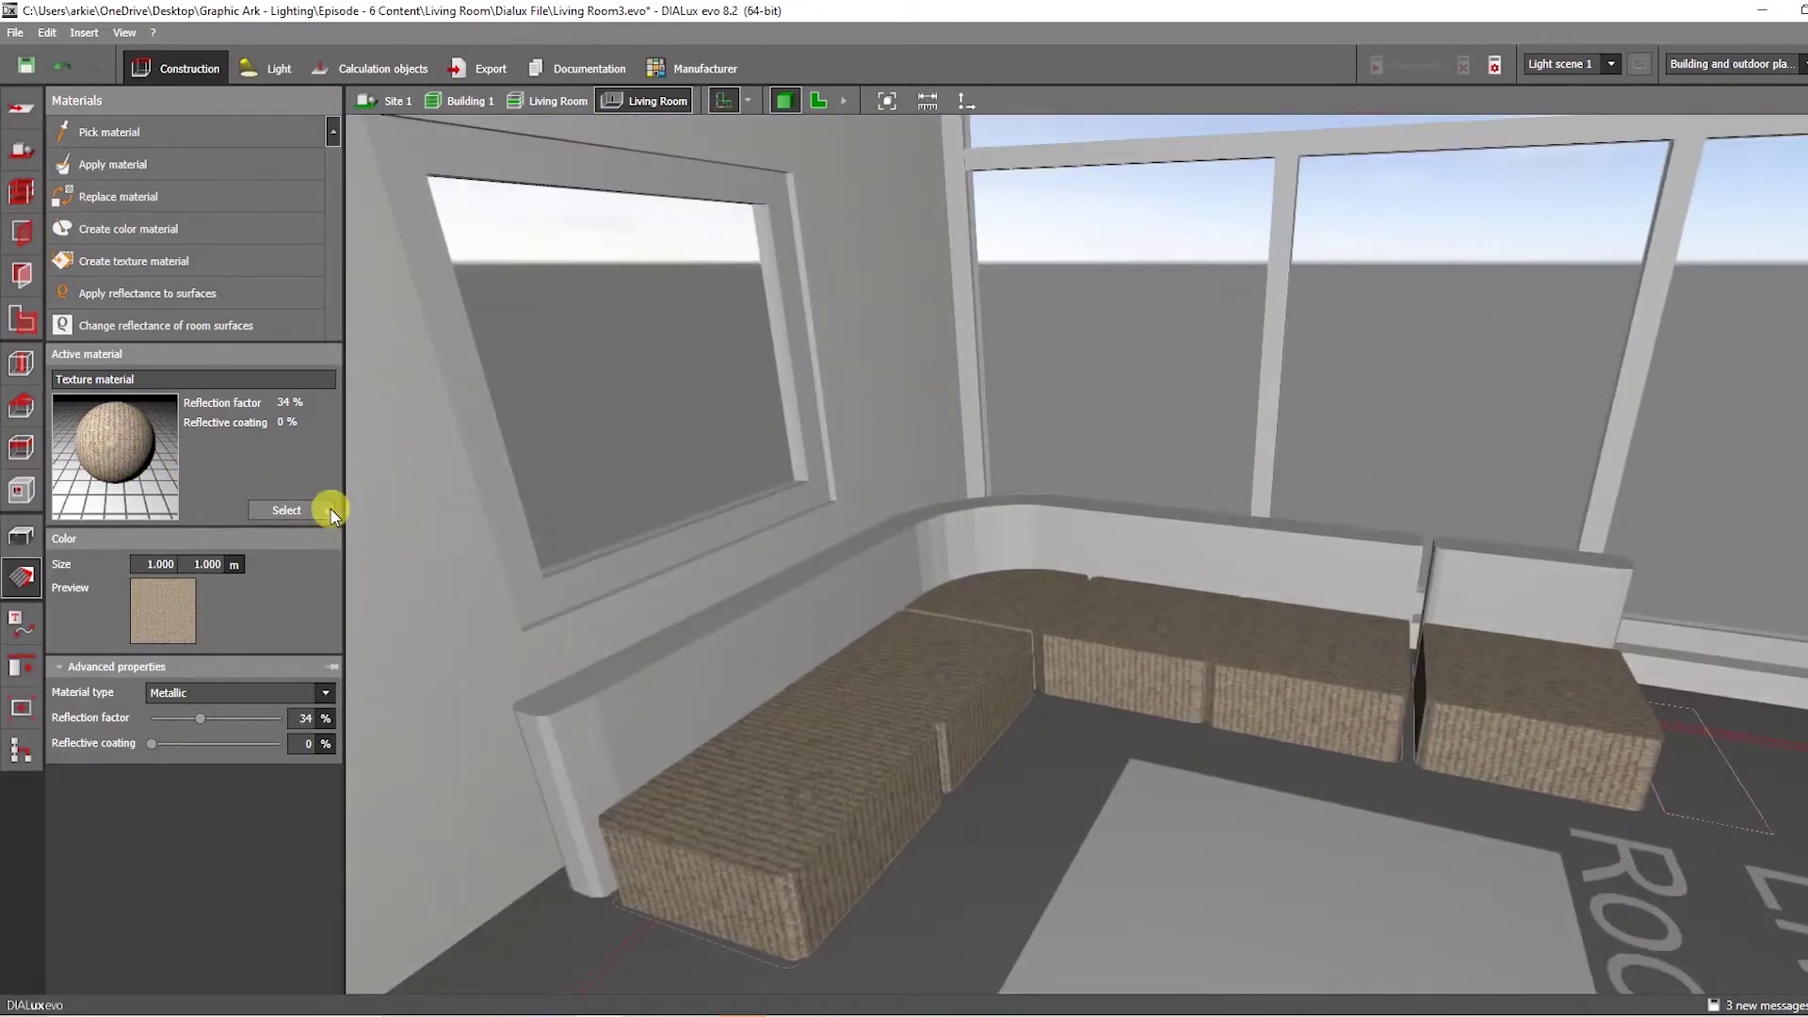
# Create a texture material from the blue "images" file and apply it to the sofa's backrests, including the separate end backrest.
pyautogui.click(143, 264)
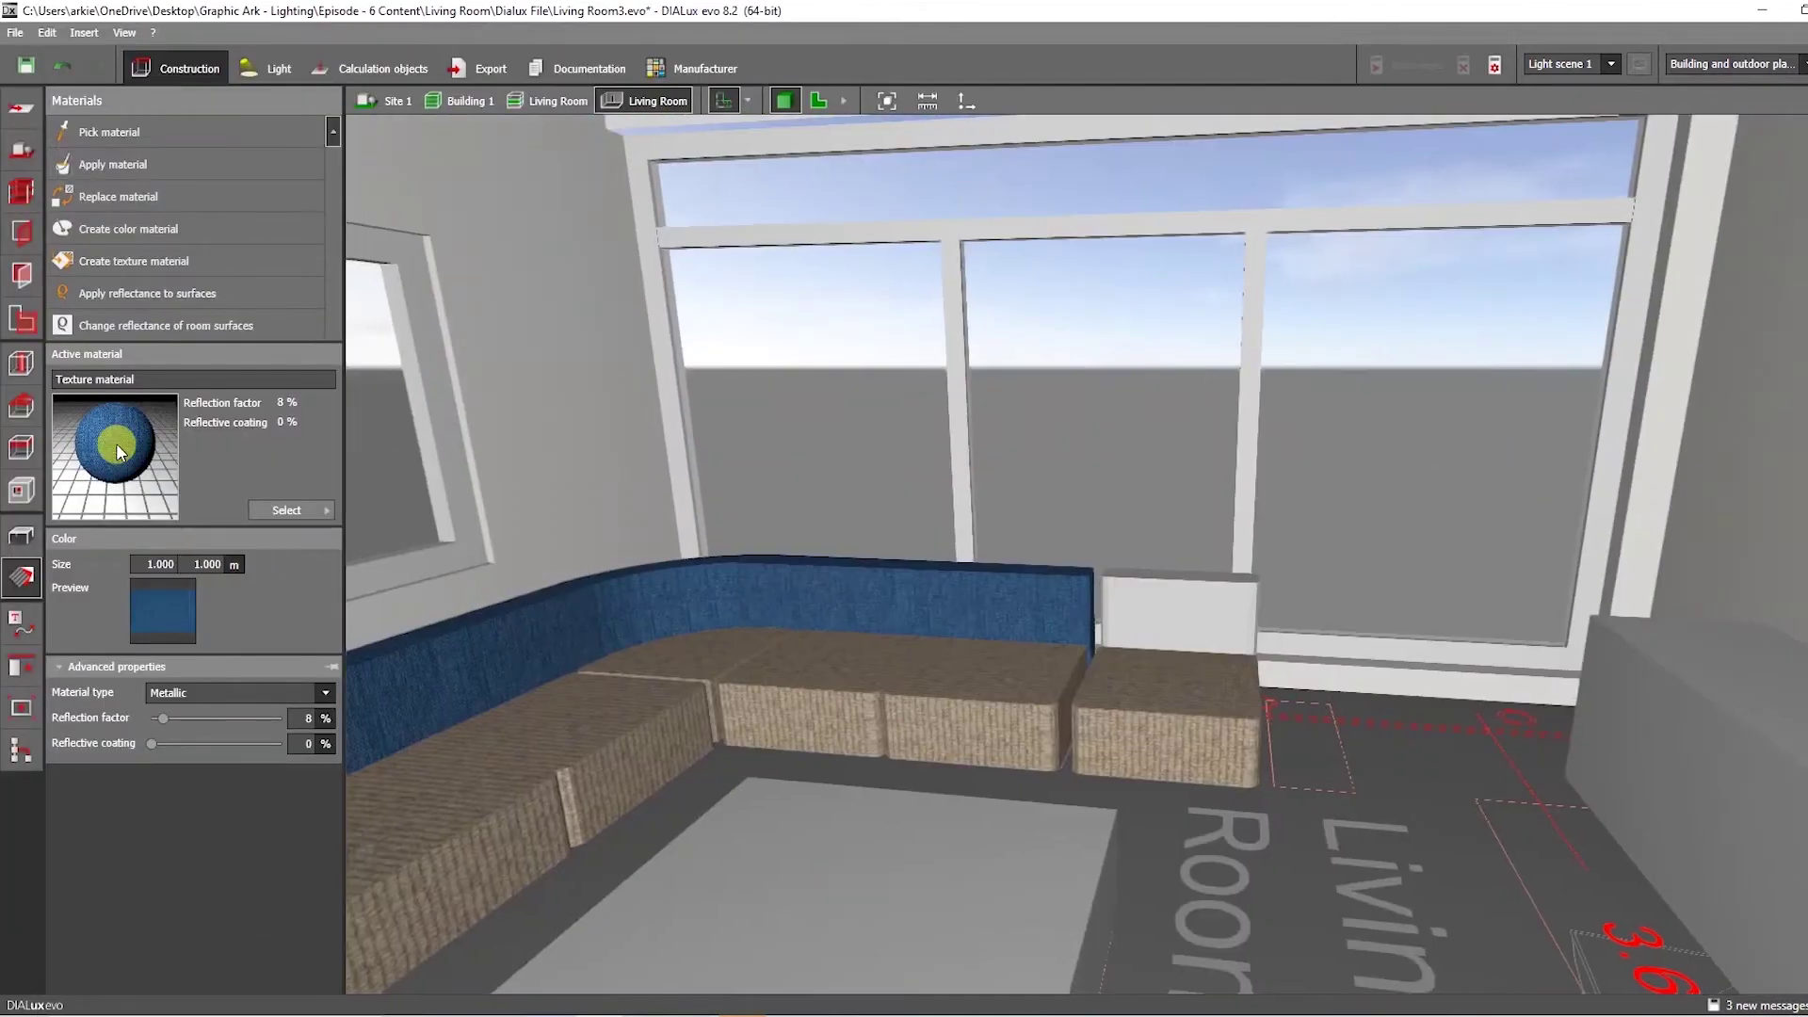
pyautogui.moveTo(117, 444); pyautogui.dragTo(1130, 603)
pyautogui.moveTo(1224, 650); pyautogui.dragTo(918, 654, button='right')
# Create a texture material from the grey-blue image file "1" and apply it to the coffee table.
pyautogui.click(145, 262)
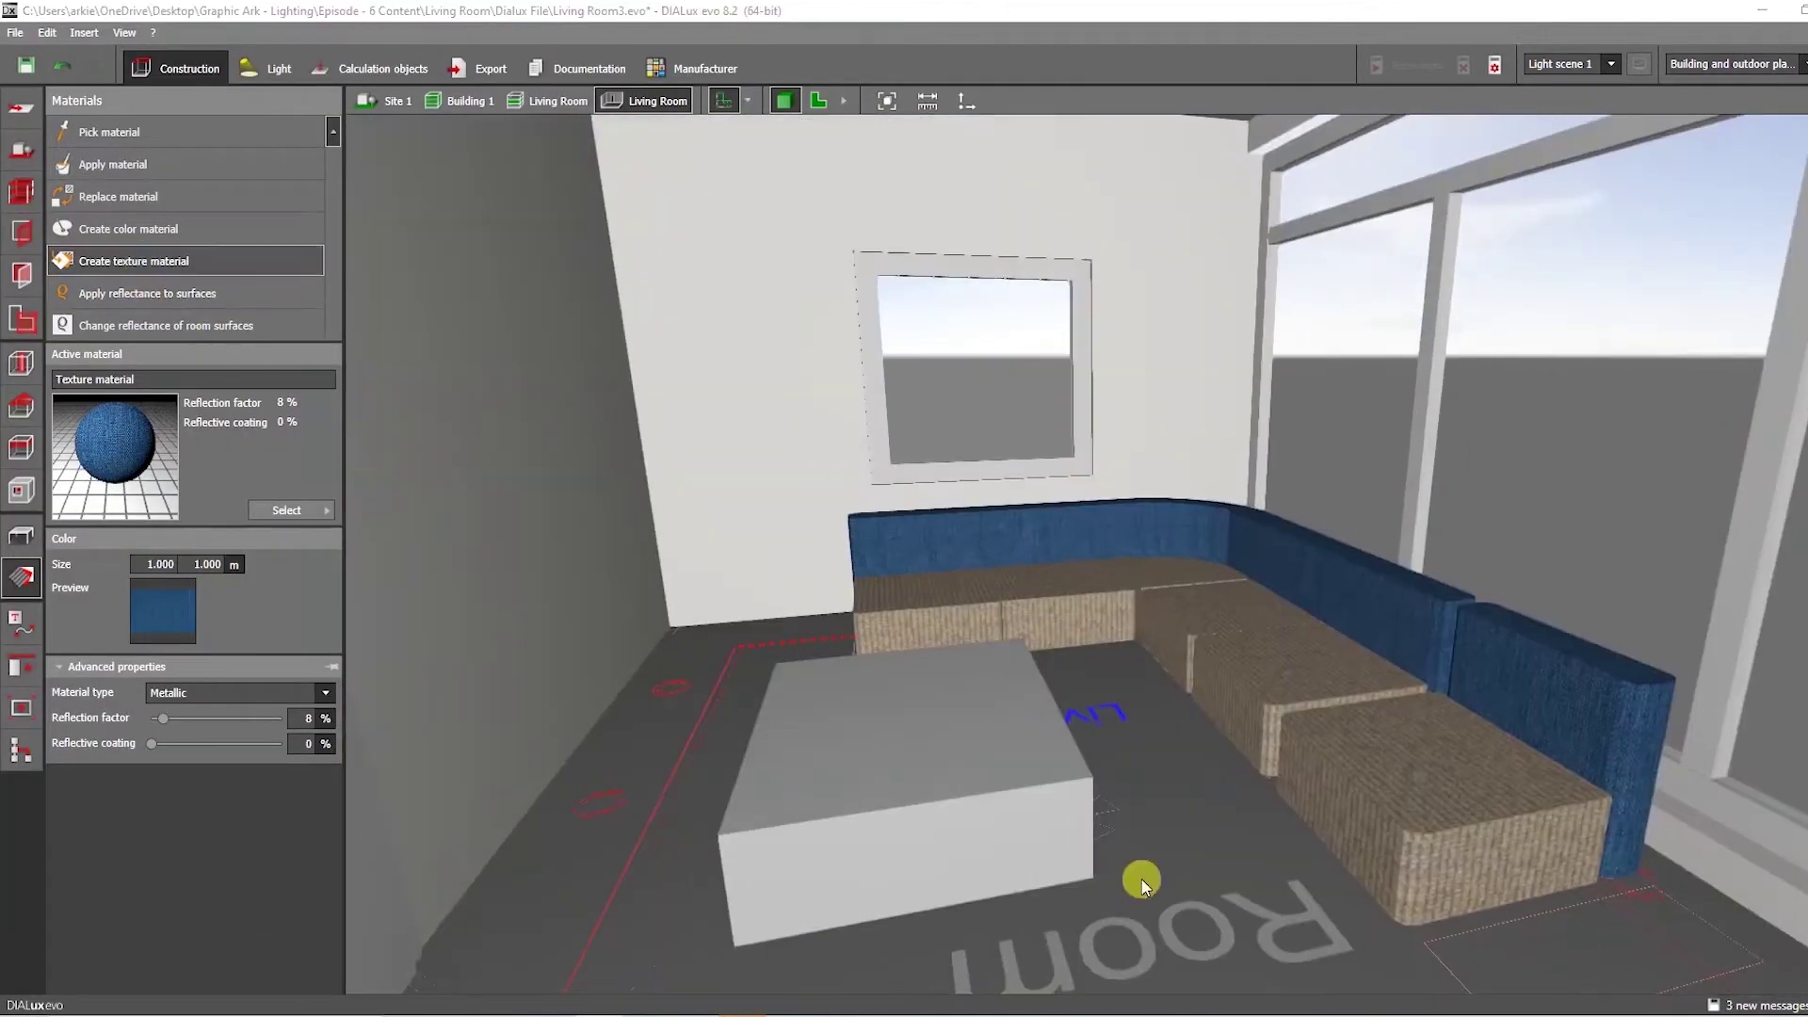
pyautogui.doubleClick(270, 217)
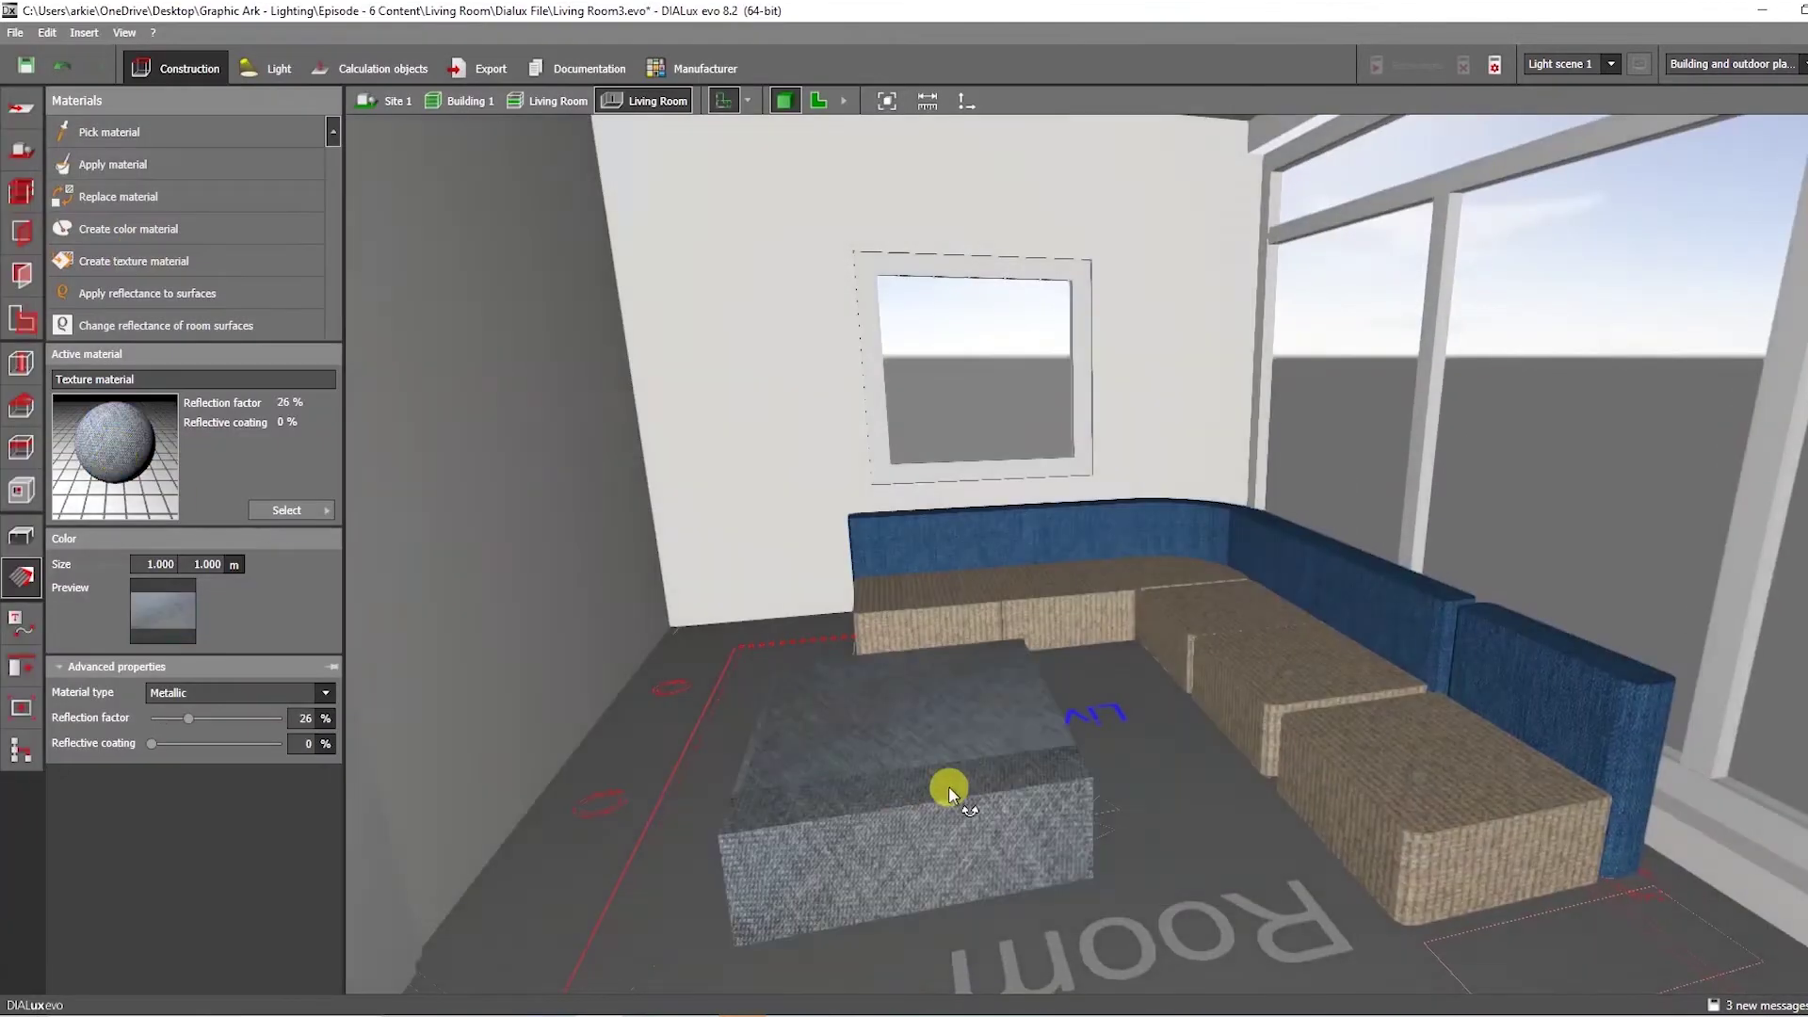
pyautogui.moveTo(945, 791); pyautogui.dragTo(1183, 812)
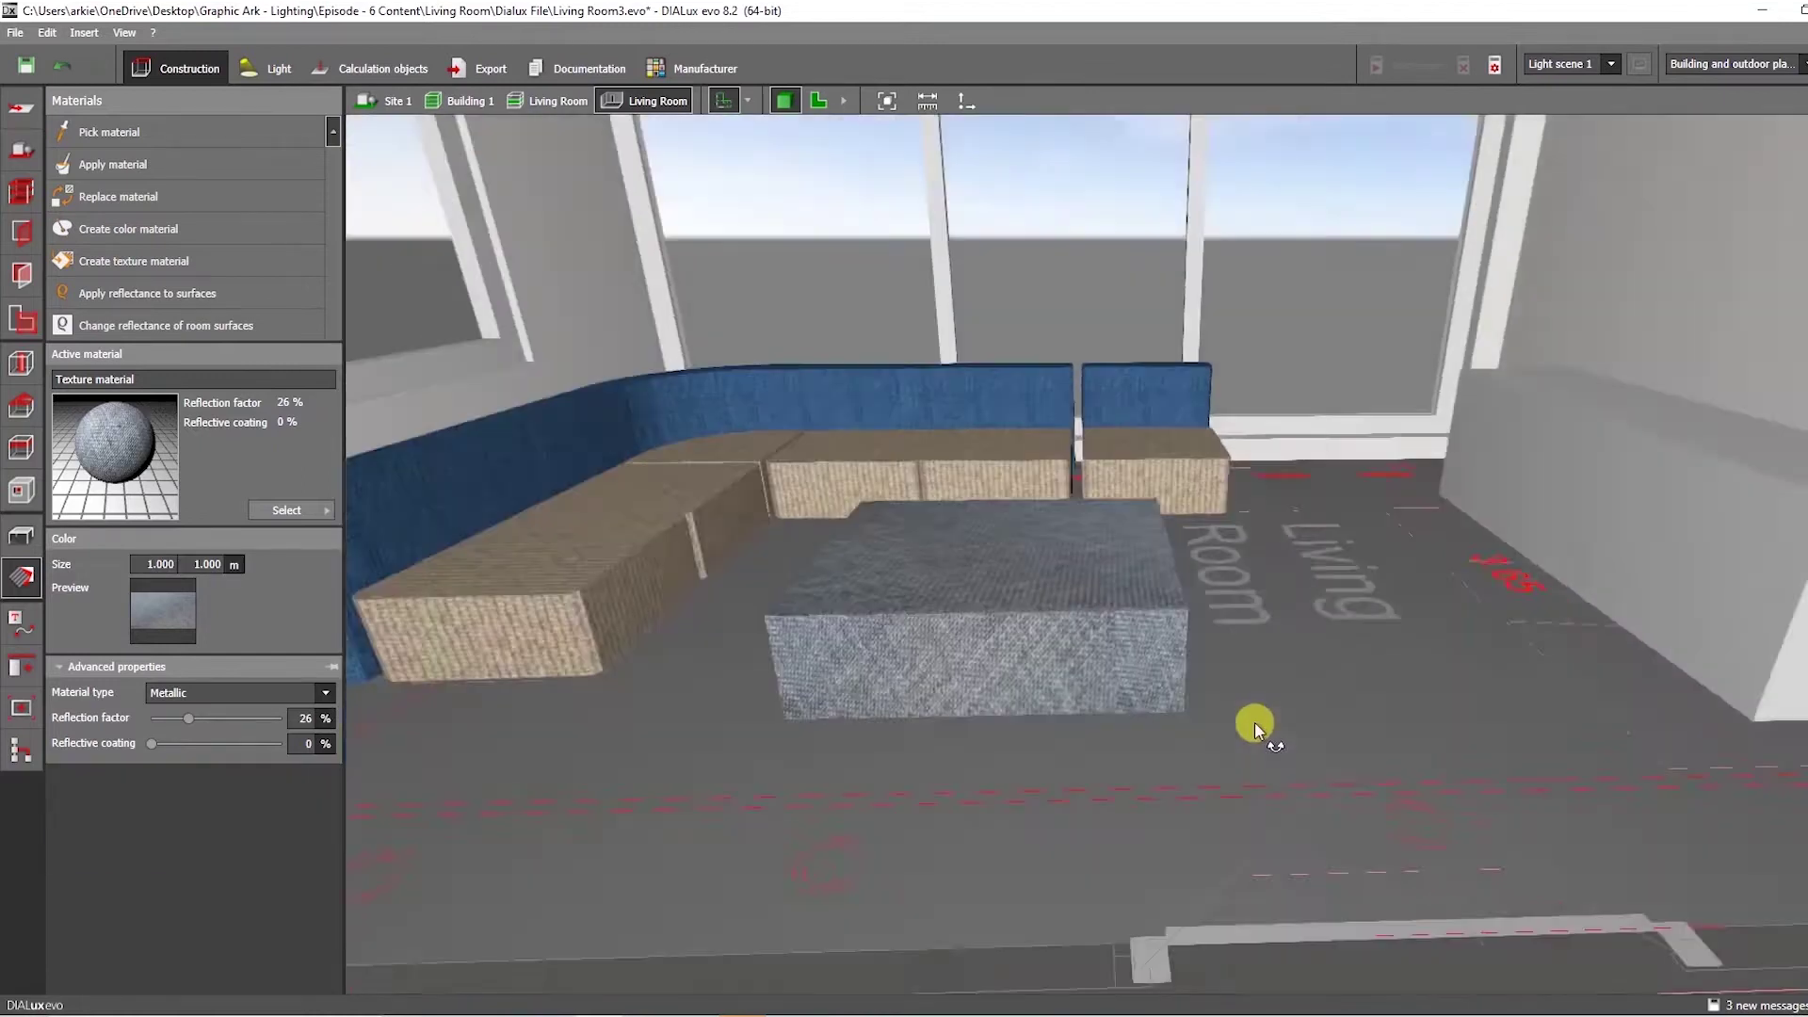
# Make a copy of the TV cabinet block inside it and scale the copy's height down to 0.353 m.
pyautogui.moveTo(1254, 721); pyautogui.dragTo(1671, 712, button='right')
pyautogui.moveTo(1671, 712); pyautogui.dragTo(1102, 527)
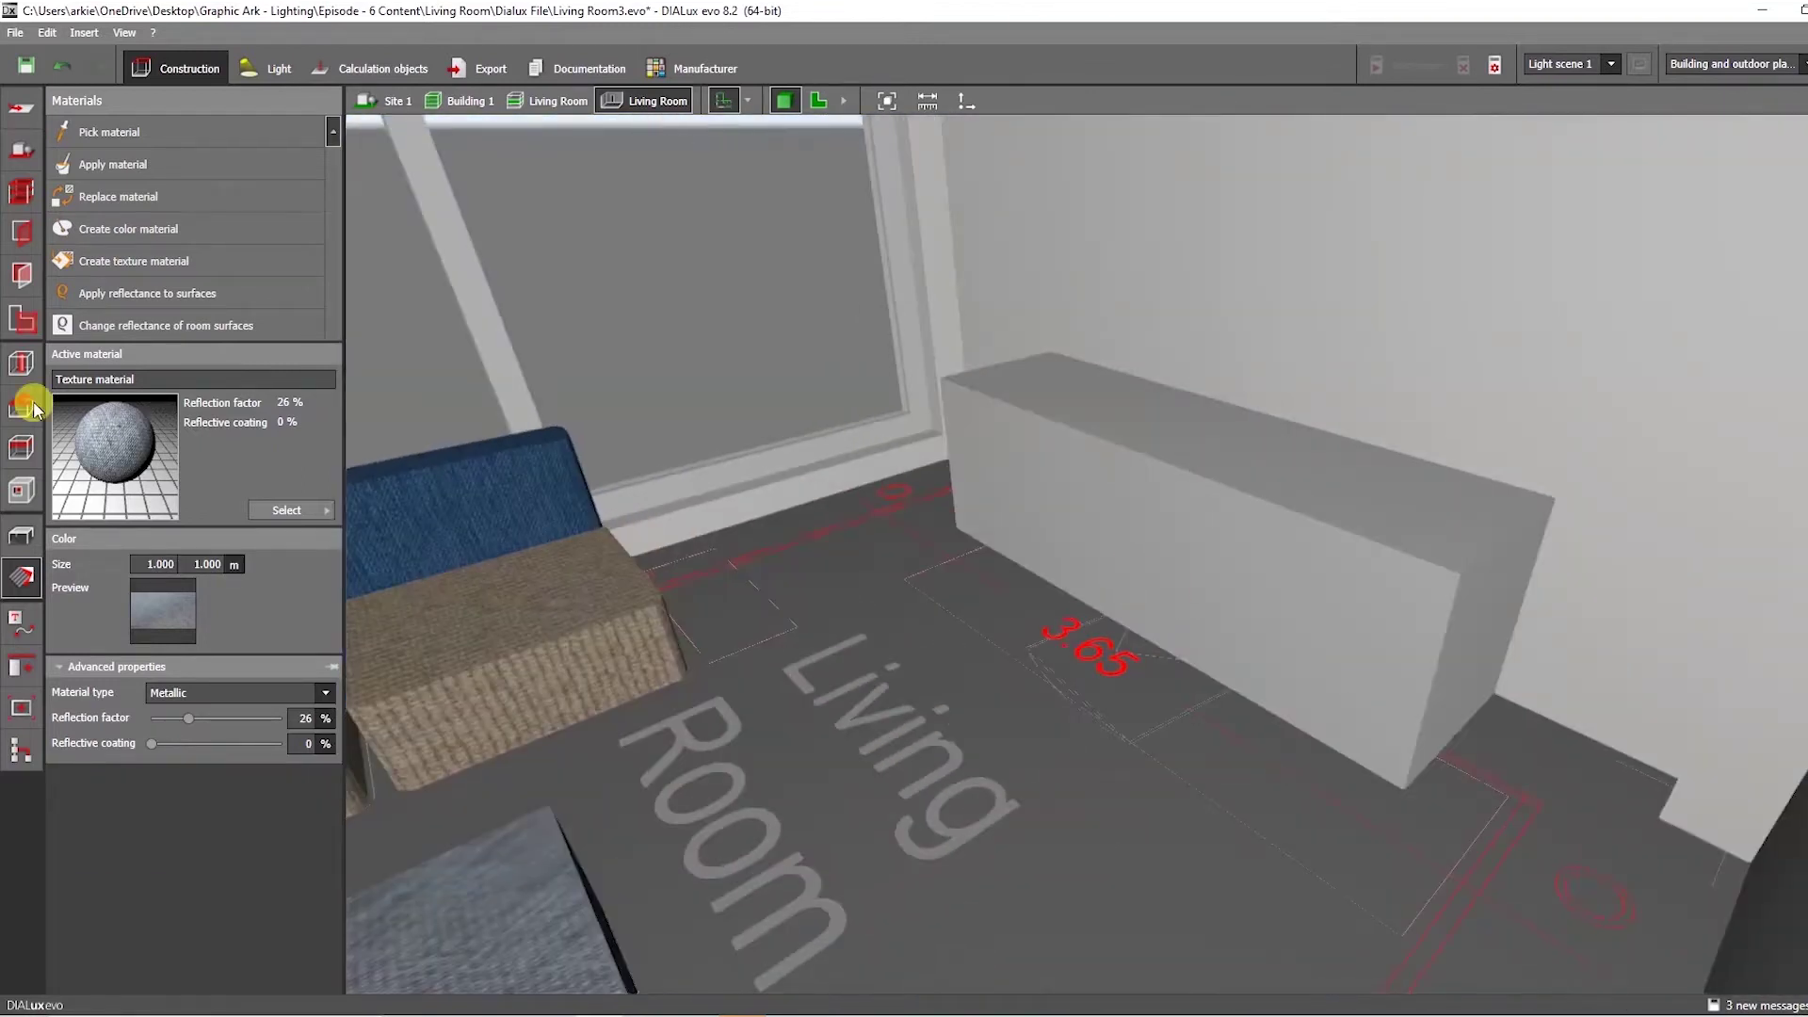
pyautogui.click(1098, 503)
pyautogui.moveTo(1089, 479); pyautogui.dragTo(1134, 528, button='right')
pyautogui.rightClick(1134, 529)
pyautogui.click(1165, 588)
pyautogui.moveTo(1164, 445); pyautogui.dragTo(1164, 512)
pyautogui.moveTo(1164, 512); pyautogui.dragTo(768, 556, button='right')
pyautogui.moveTo(768, 555); pyautogui.dragTo(786, 504)
# Shorten the inner cabinet block from both ends to a length of 2.000 m.
pyautogui.moveTo(785, 504); pyautogui.dragTo(1092, 420, button='right')
pyautogui.moveTo(646, 616); pyautogui.dragTo(686, 612)
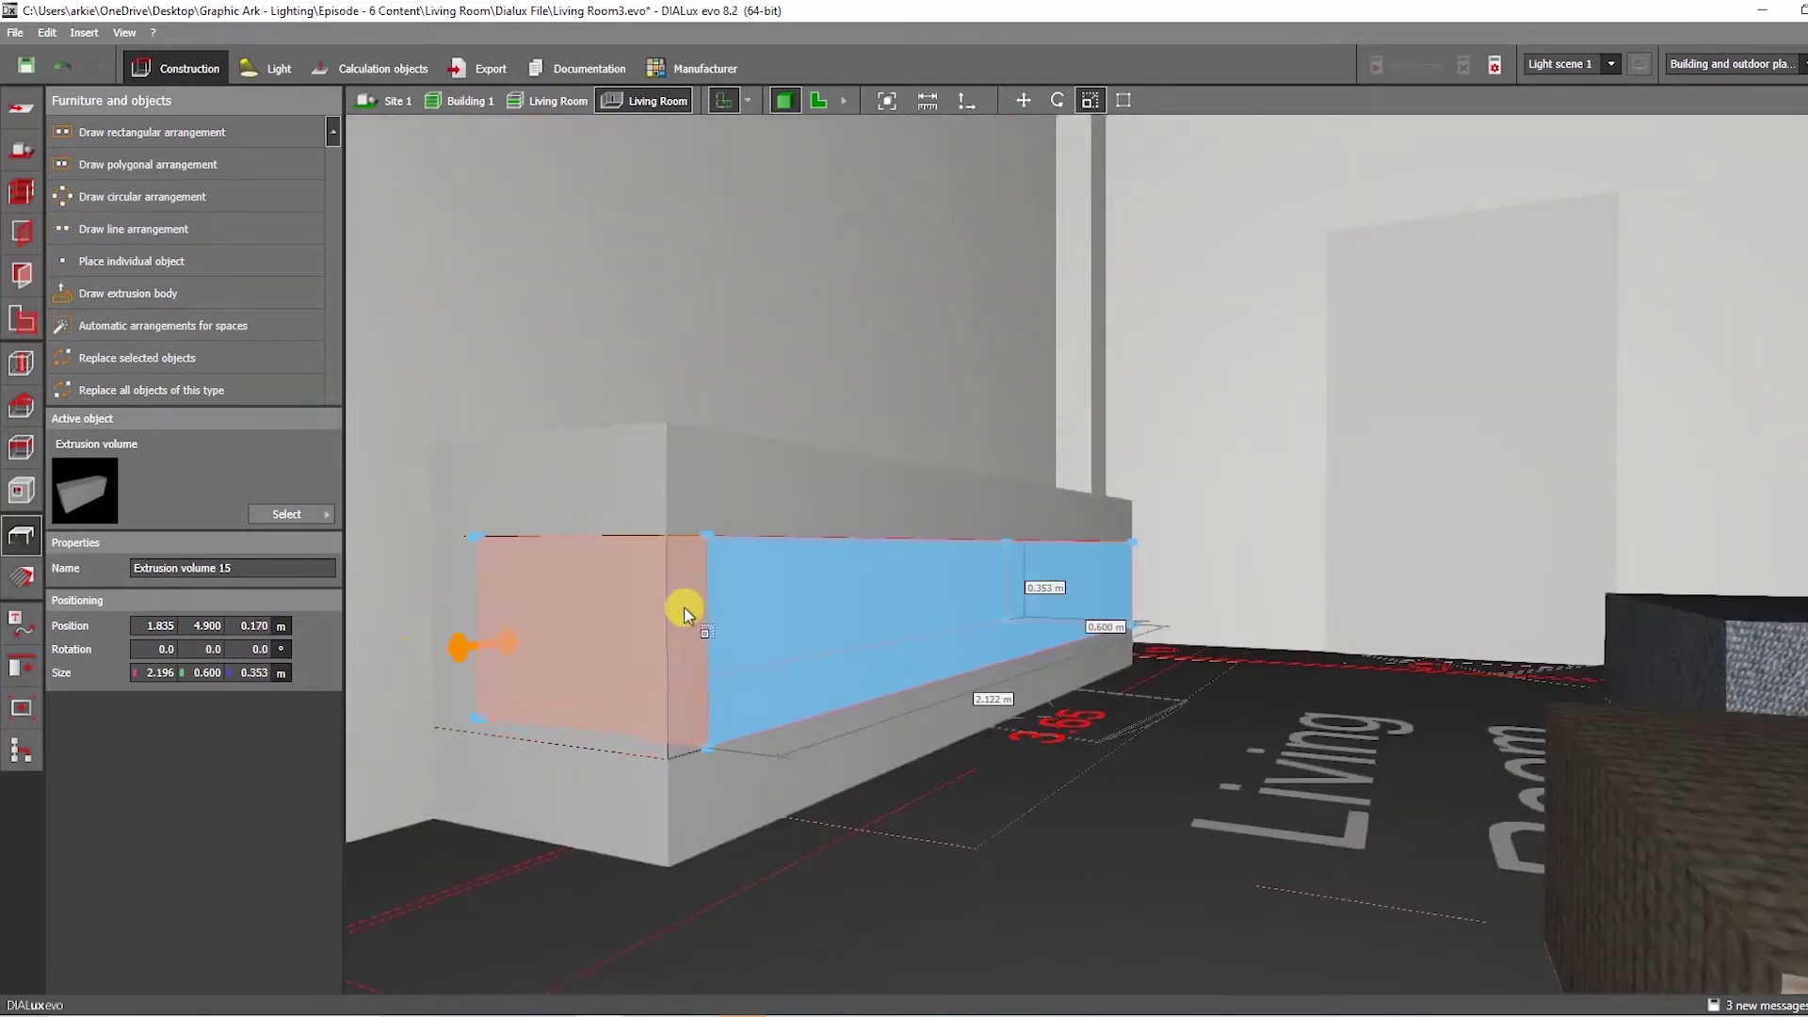
pyautogui.moveTo(685, 612); pyautogui.dragTo(1086, 631, button='right')
pyautogui.moveTo(1087, 631); pyautogui.dragTo(1044, 621)
pyautogui.press('Escape')
# Move the inner block forward so it projects through the TV cabinet's front, at position 1.810, 4.680, 0.170 m.
pyautogui.click(851, 552)
pyautogui.moveTo(850, 552); pyautogui.dragTo(1290, 565, button='right')
pyautogui.scroll(5, 1290, 565)
pyautogui.rightClick(1167, 462)
pyautogui.click(1198, 482)
pyautogui.moveTo(1106, 592)
pyautogui.mouseDown()
pyautogui.moveTo(1122, 585)
pyautogui.moveTo(1085, 592)
pyautogui.mouseUp()
pyautogui.rightClick(1005, 524)
pyautogui.click(1036, 540)
pyautogui.click(1158, 516)
pyautogui.rightClick(1157, 506)
pyautogui.click(1185, 540)
pyautogui.rightClick(1145, 480)
pyautogui.click(1176, 498)
pyautogui.moveTo(1134, 528); pyautogui.dragTo(1045, 529)
pyautogui.moveTo(1045, 529); pyautogui.dragTo(1046, 641, button='right')
pyautogui.moveTo(1045, 640); pyautogui.dragTo(1153, 593, button='middle')
# Nudge the inner block sideways in plan view and subtract it from the TV cabinet block to hollow out an open shelf.
pyautogui.click(818, 101)
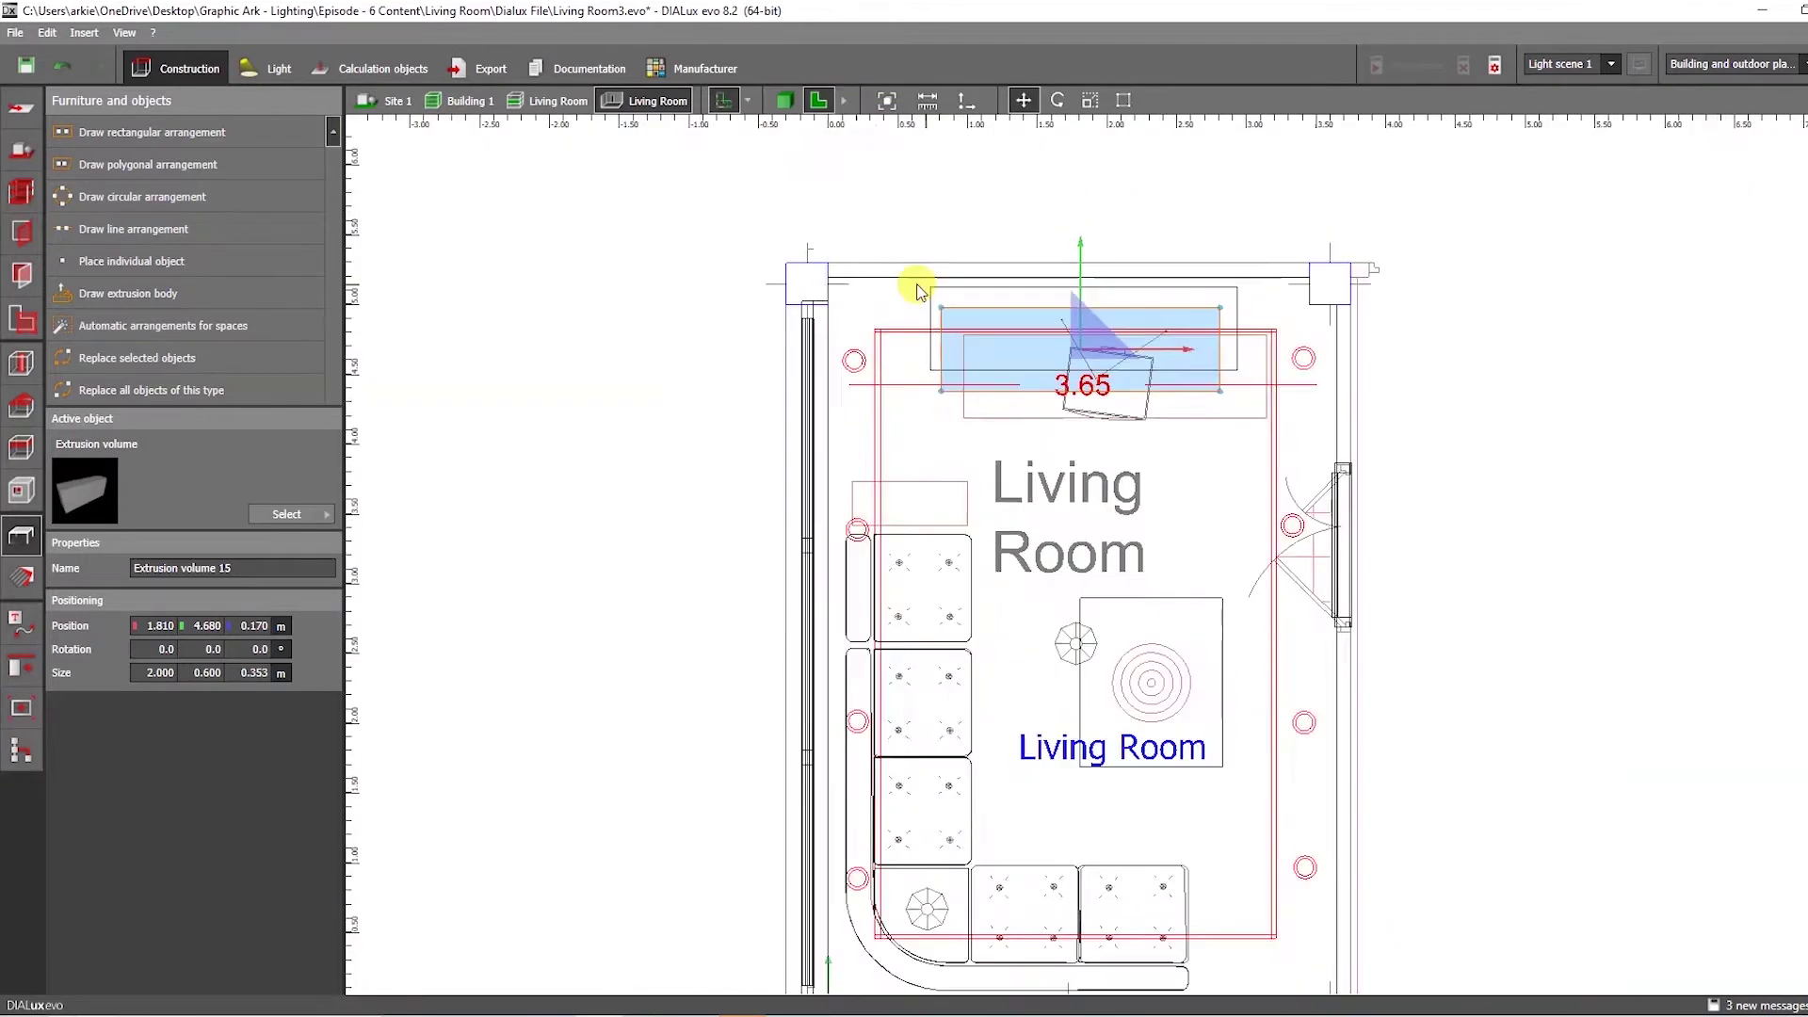
pyautogui.scroll(3, 920, 290)
pyautogui.moveTo(920, 264); pyautogui.dragTo(1405, 440)
pyautogui.scroll(3, 1404, 439)
pyautogui.moveTo(1271, 569); pyautogui.dragTo(1193, 646, button='middle')
pyautogui.click(1204, 374)
pyautogui.rightClick(1203, 372)
pyautogui.click(687, 508)
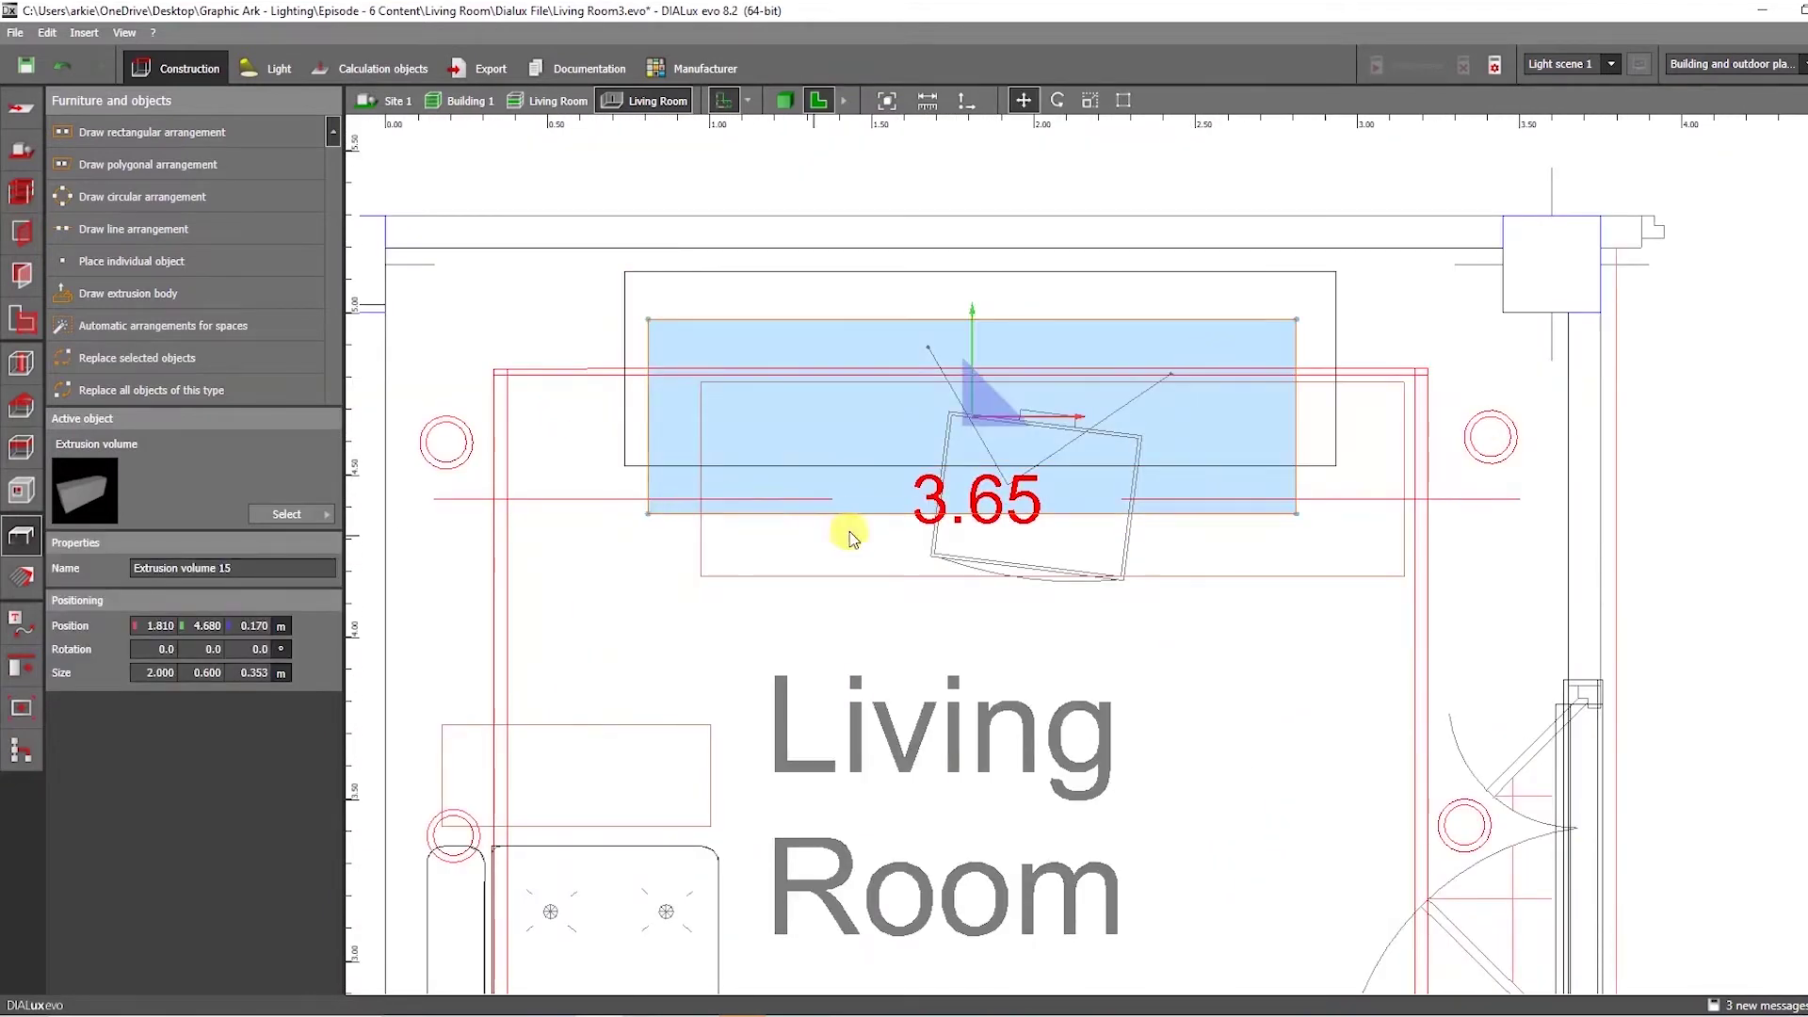
pyautogui.keyDown('ctrl'); pyautogui.click(754, 448); pyautogui.keyUp('ctrl')
pyautogui.click(28, 664)
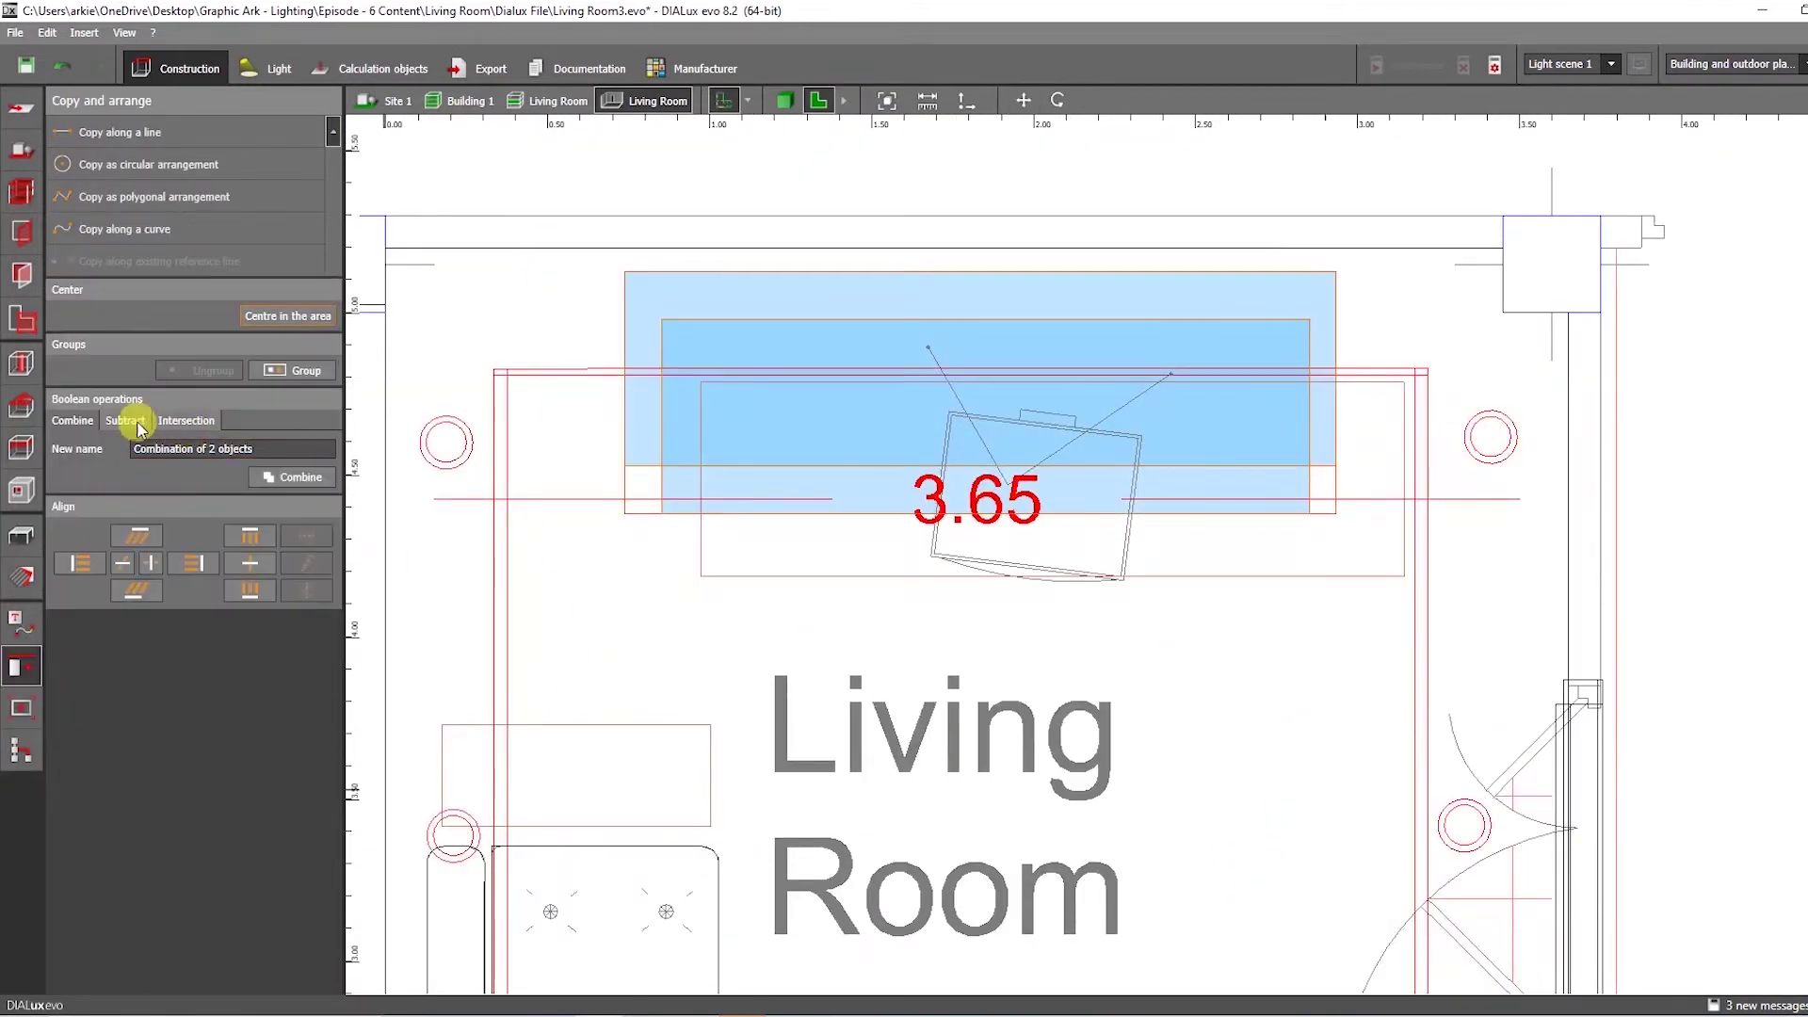
pyautogui.click(125, 421)
pyautogui.click(135, 511)
pyautogui.click(282, 536)
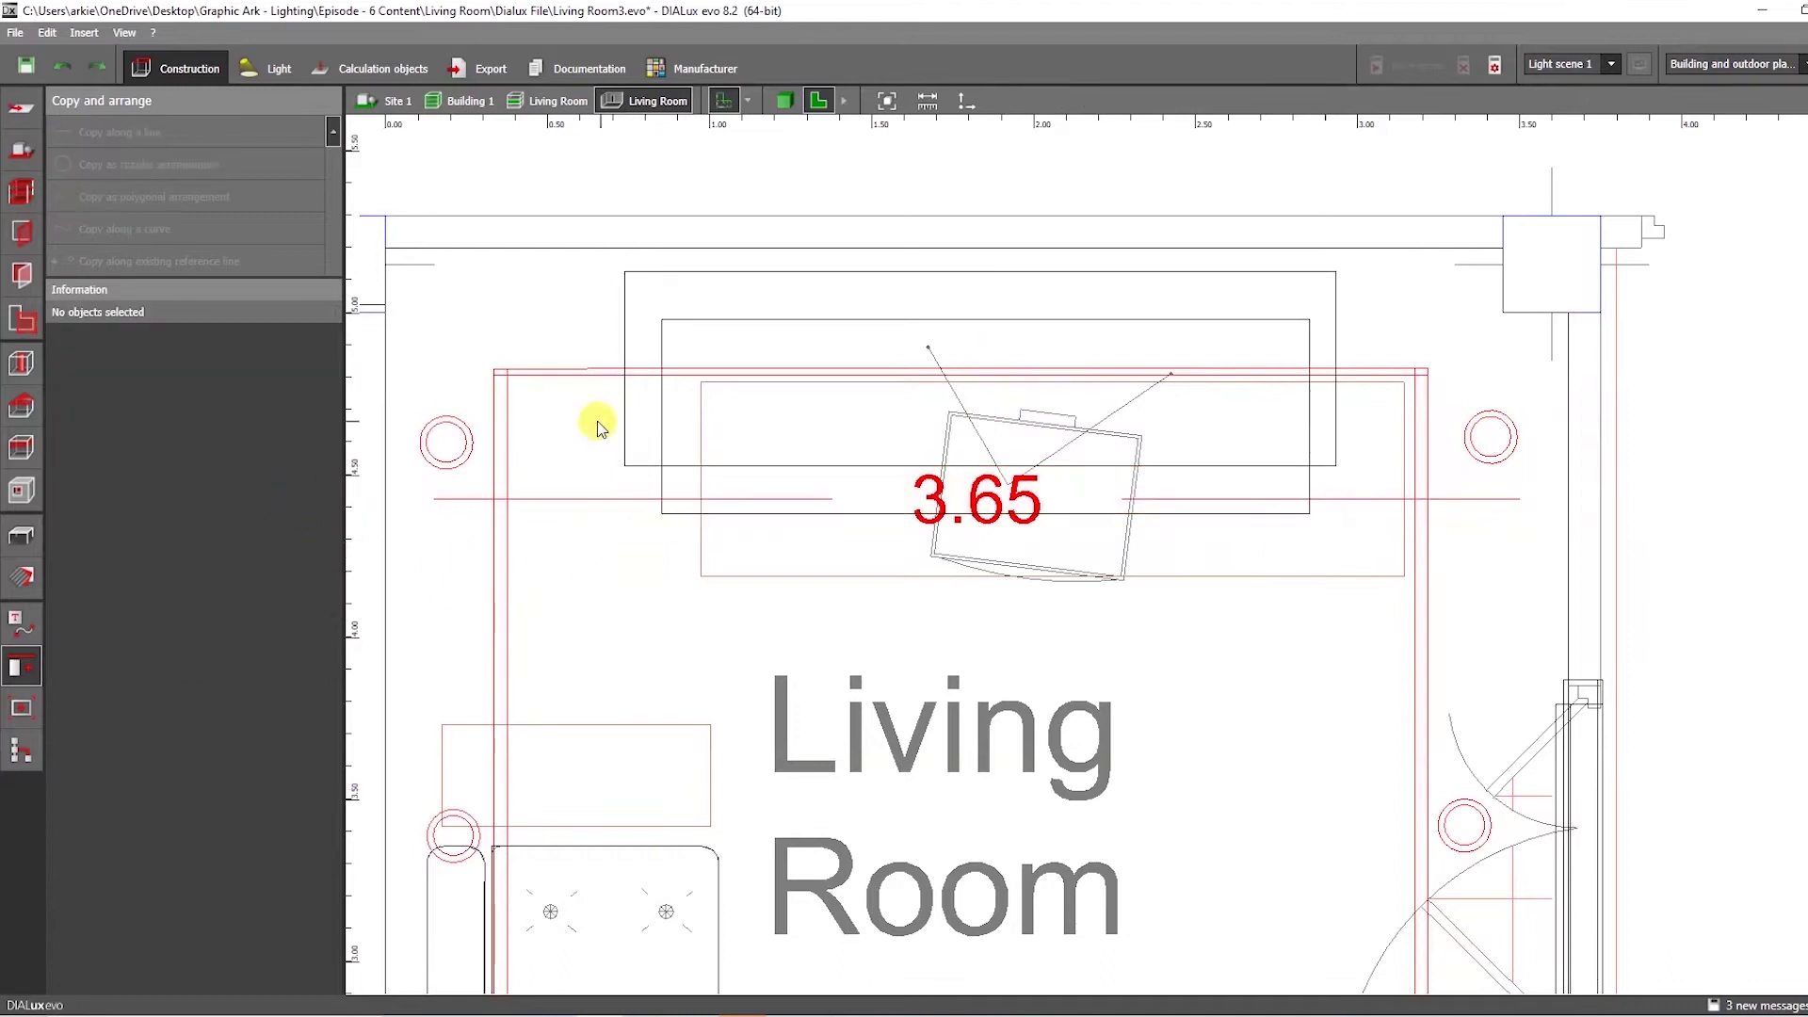
pyautogui.hotkey('ctrl', 'z')
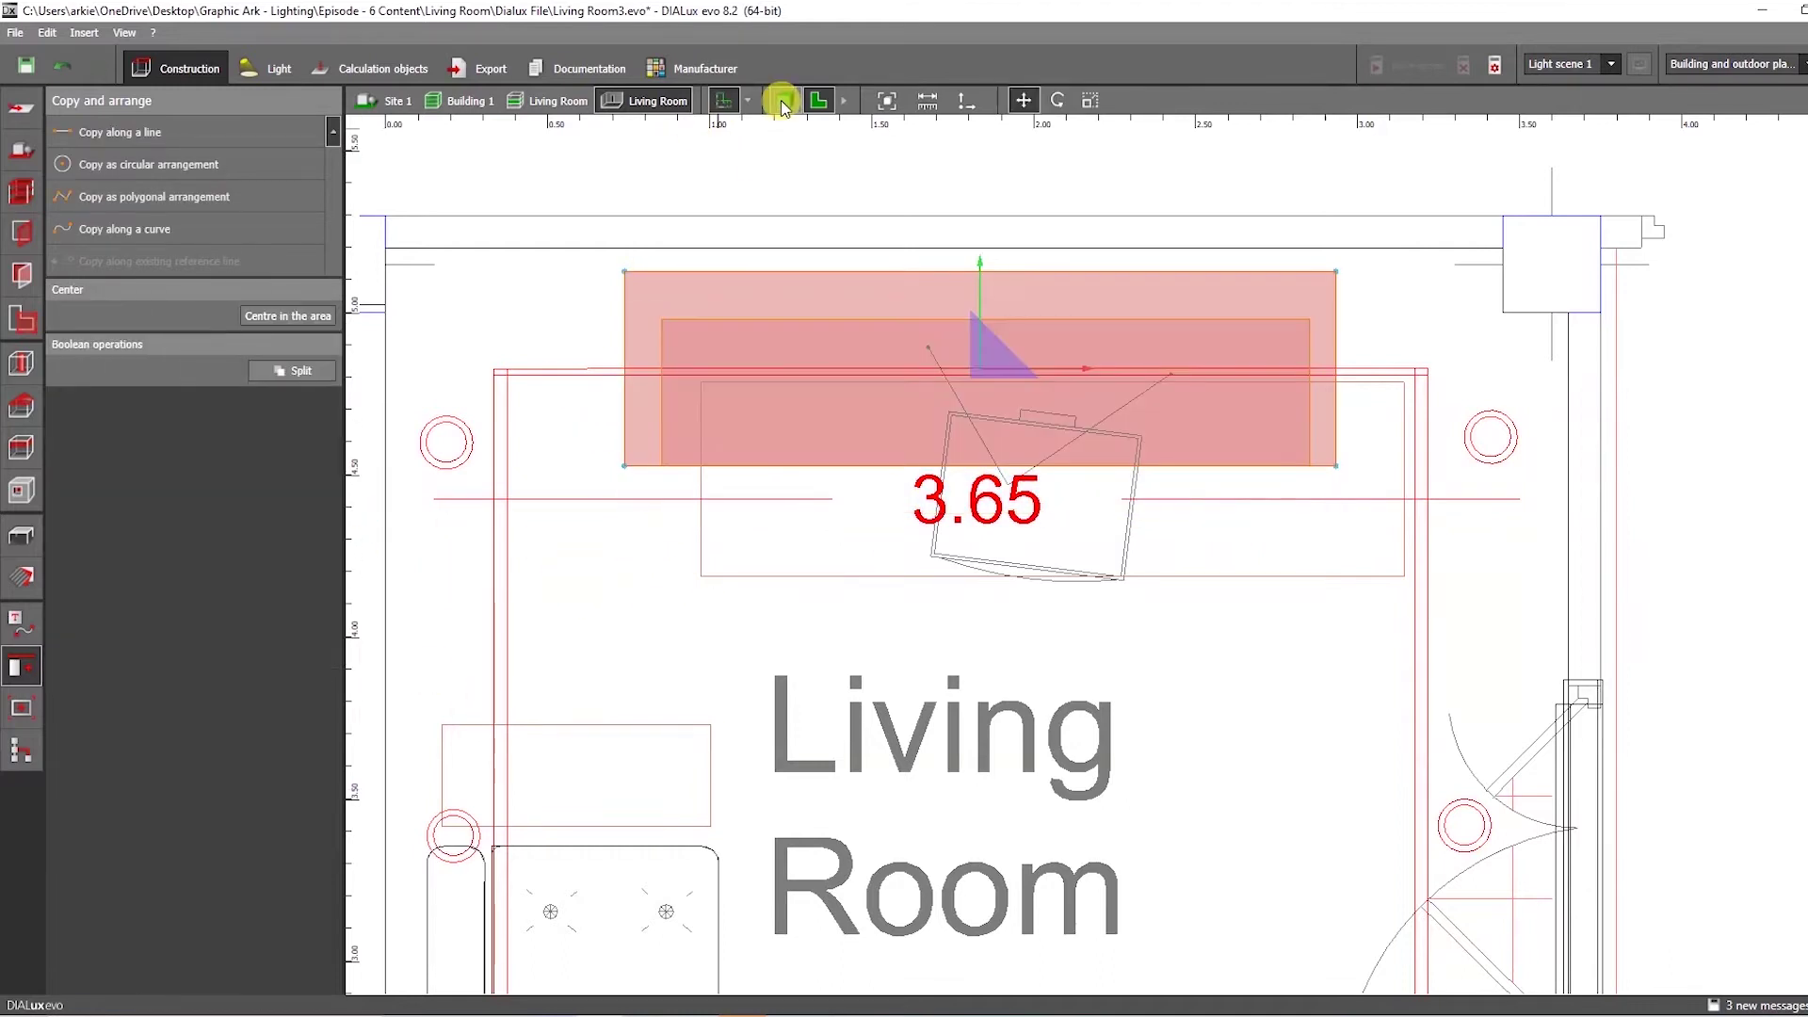
pyautogui.click(783, 99)
pyautogui.moveTo(844, 818); pyautogui.dragTo(988, 715)
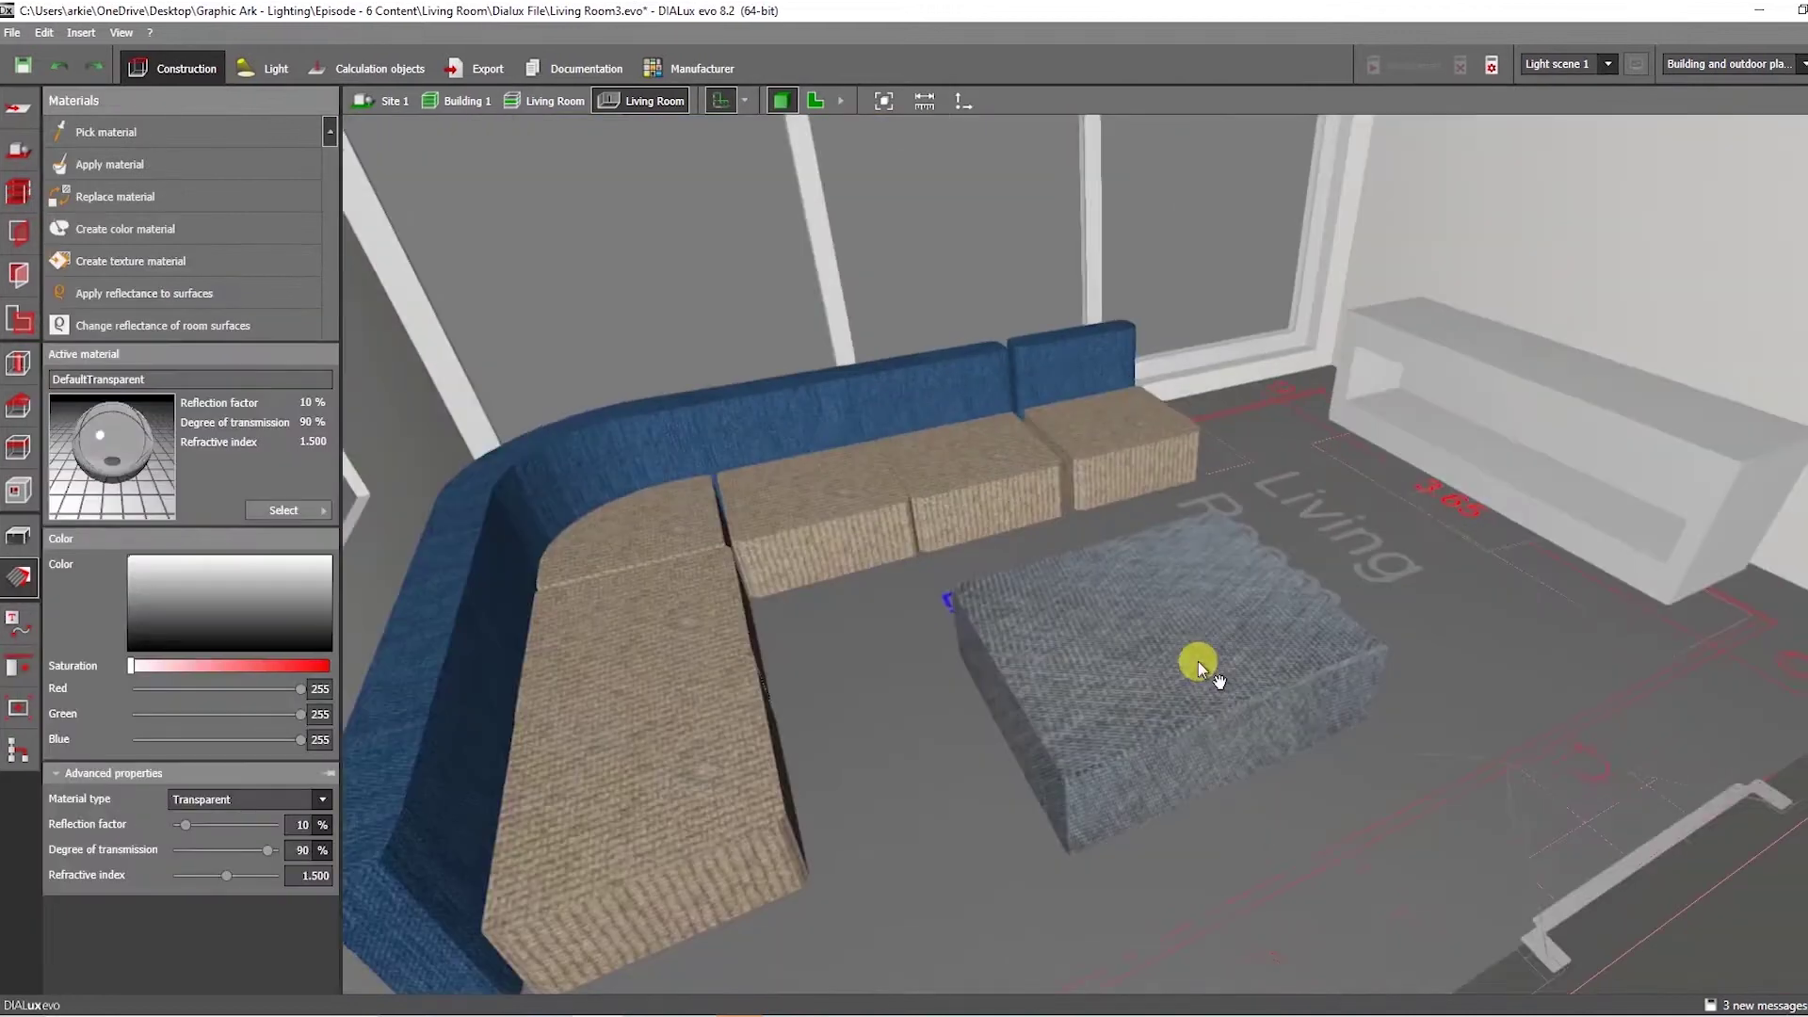
pyautogui.moveTo(1198, 661); pyautogui.dragTo(1205, 656, button='middle')
pyautogui.click(290, 510)
pyautogui.click(417, 607)
pyautogui.click(977, 141)
# Load the Merbau wood-17 texture from the material catalog's indoor wood floor textures.
pyautogui.click(302, 513)
pyautogui.click(363, 610)
pyautogui.click(192, 271)
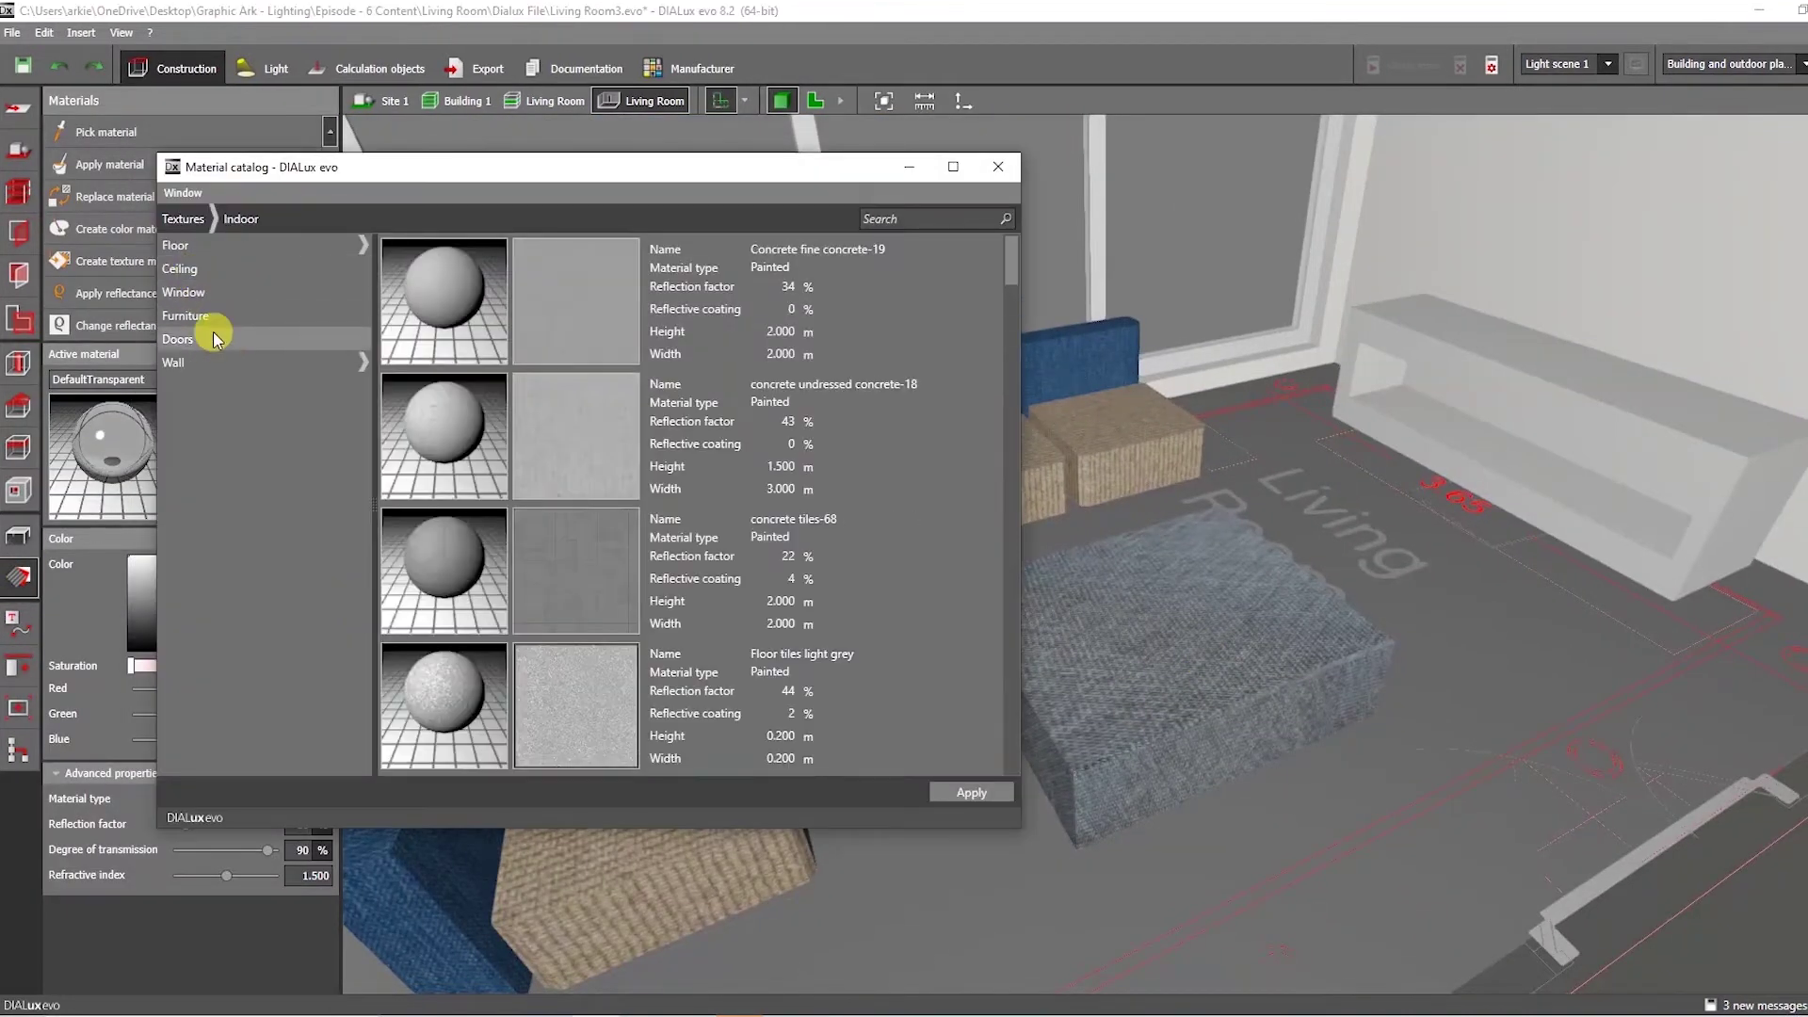
pyautogui.click(205, 318)
pyautogui.scroll(-5, 552, 509)
pyautogui.click(193, 251)
pyautogui.click(179, 292)
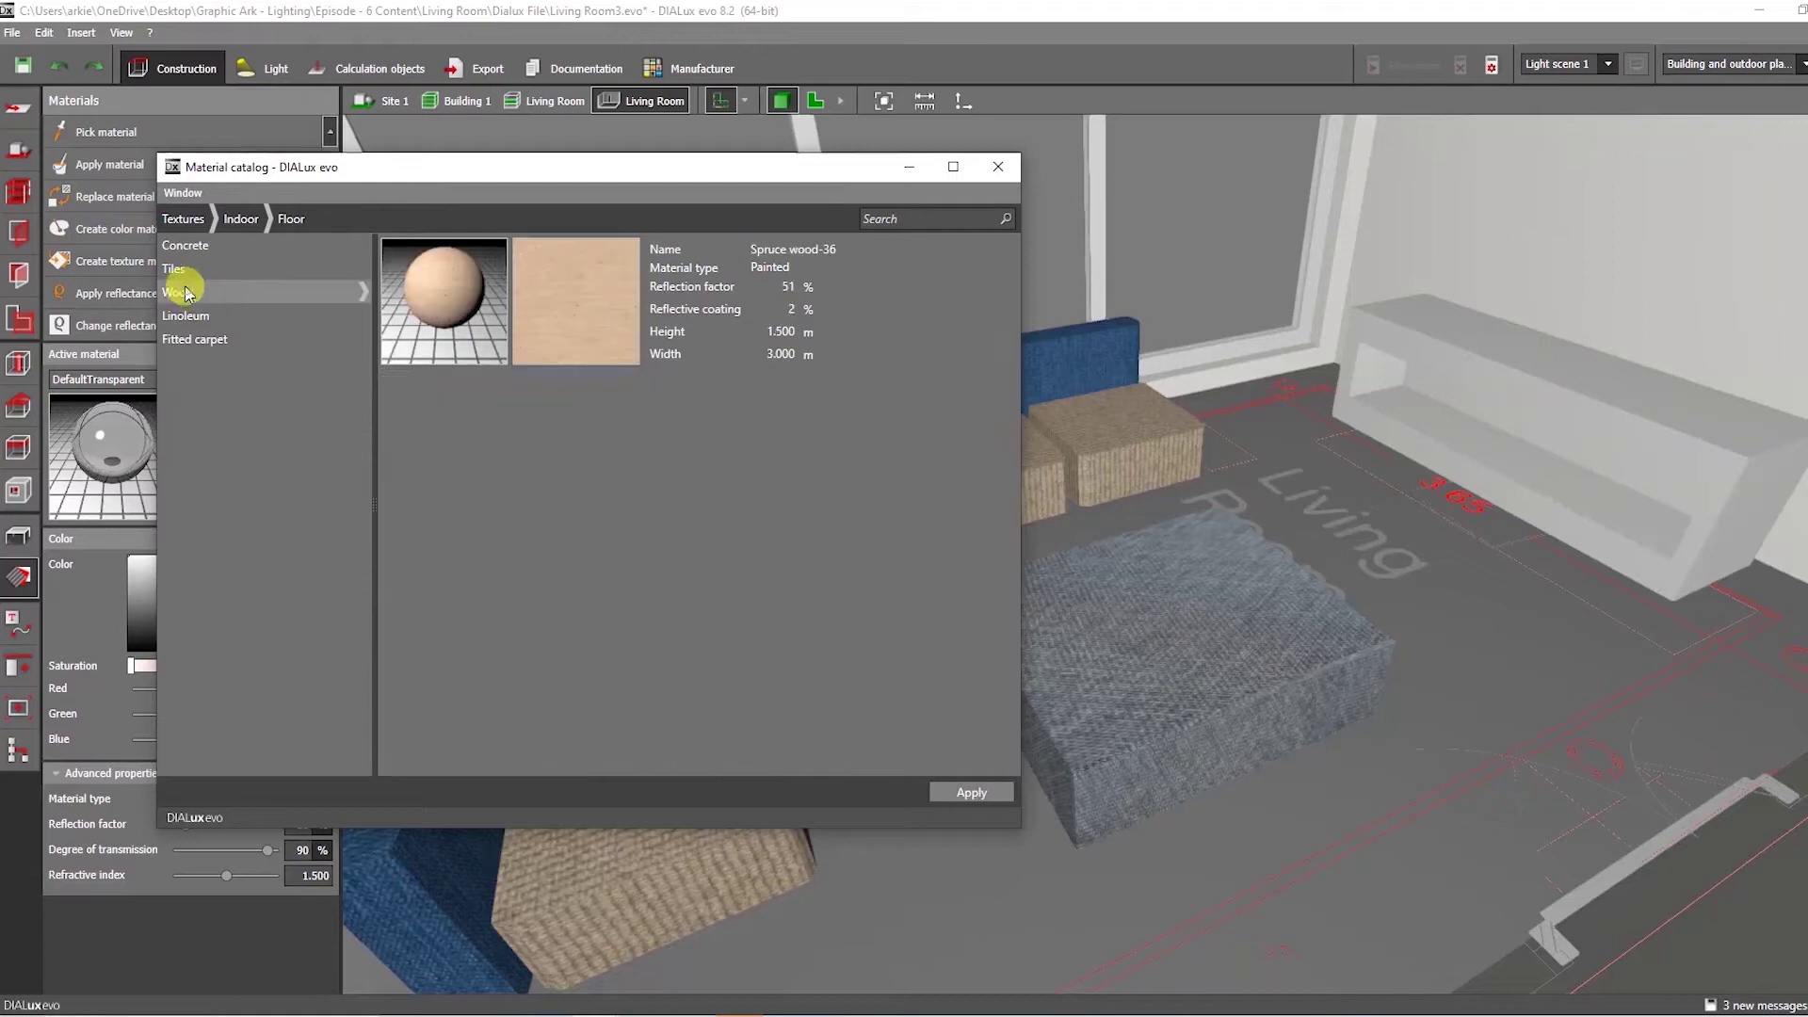
pyautogui.scroll(3, 588, 471)
pyautogui.doubleClick(590, 452)
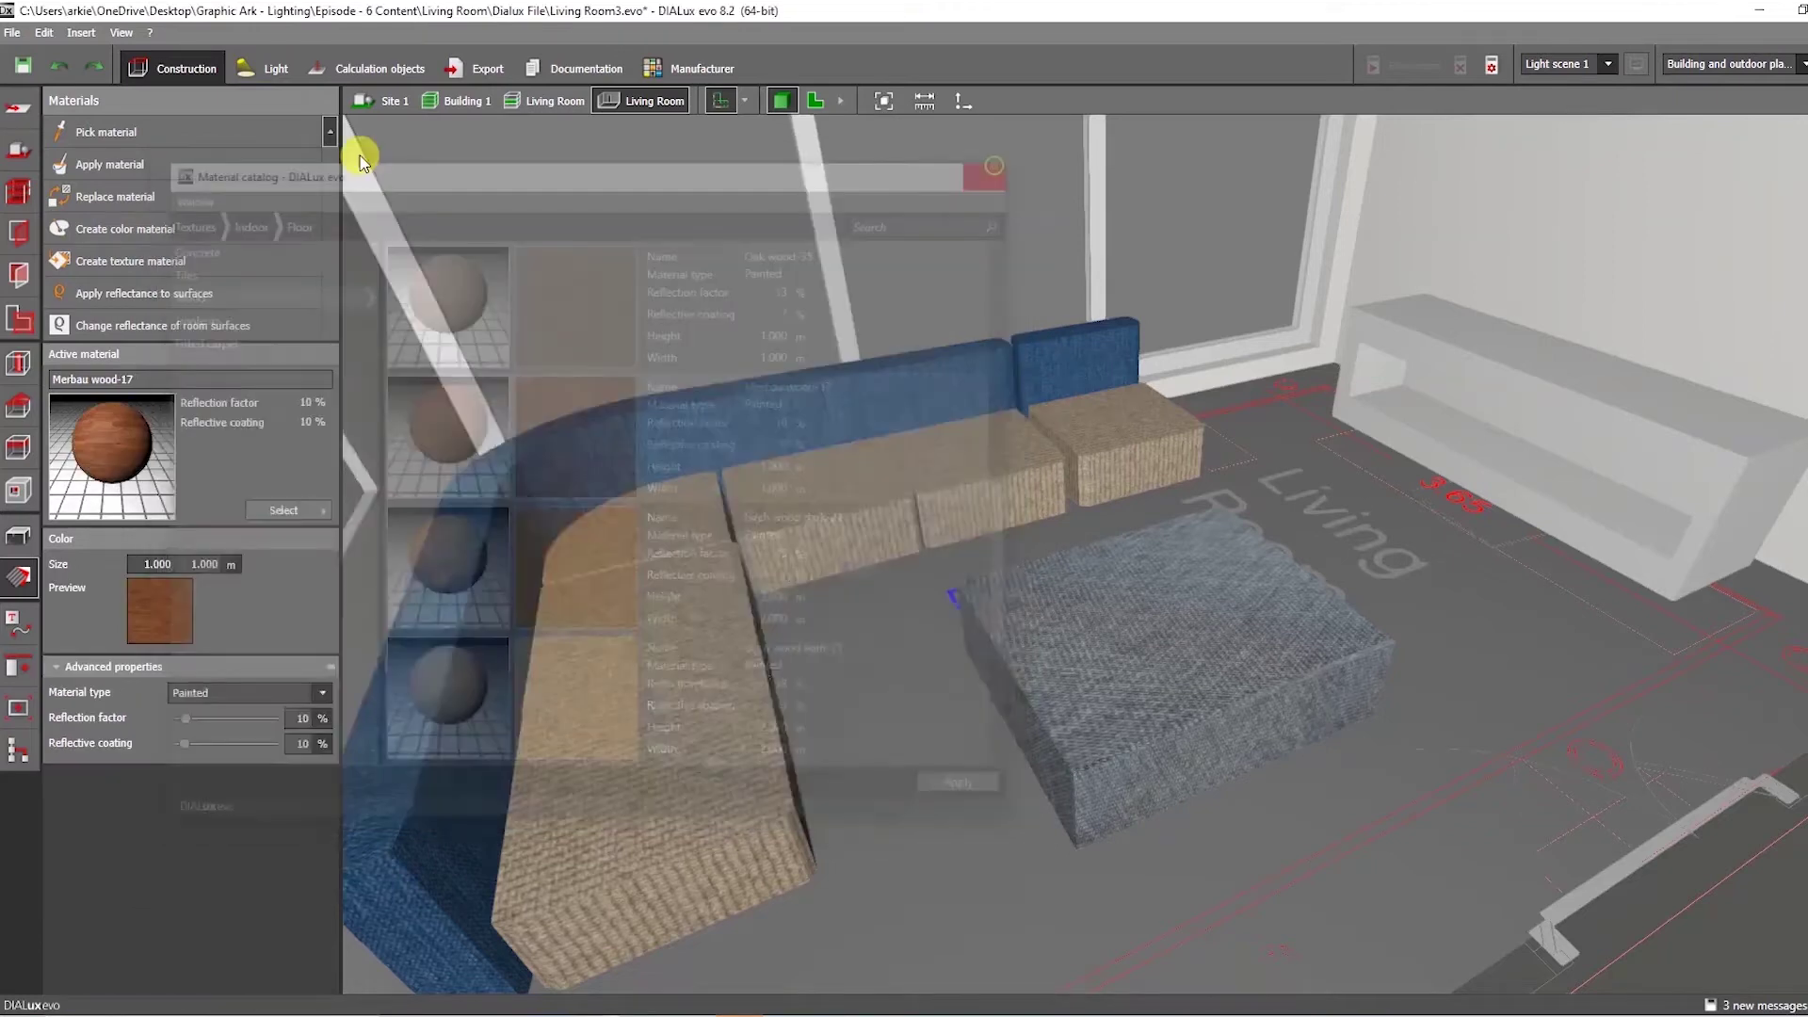
# Apply the Merbau wood-17 material to the living room floor.
pyautogui.click(113, 165)
pyautogui.click(1431, 602)
pyautogui.moveTo(1376, 625); pyautogui.dragTo(1458, 650, button='right')
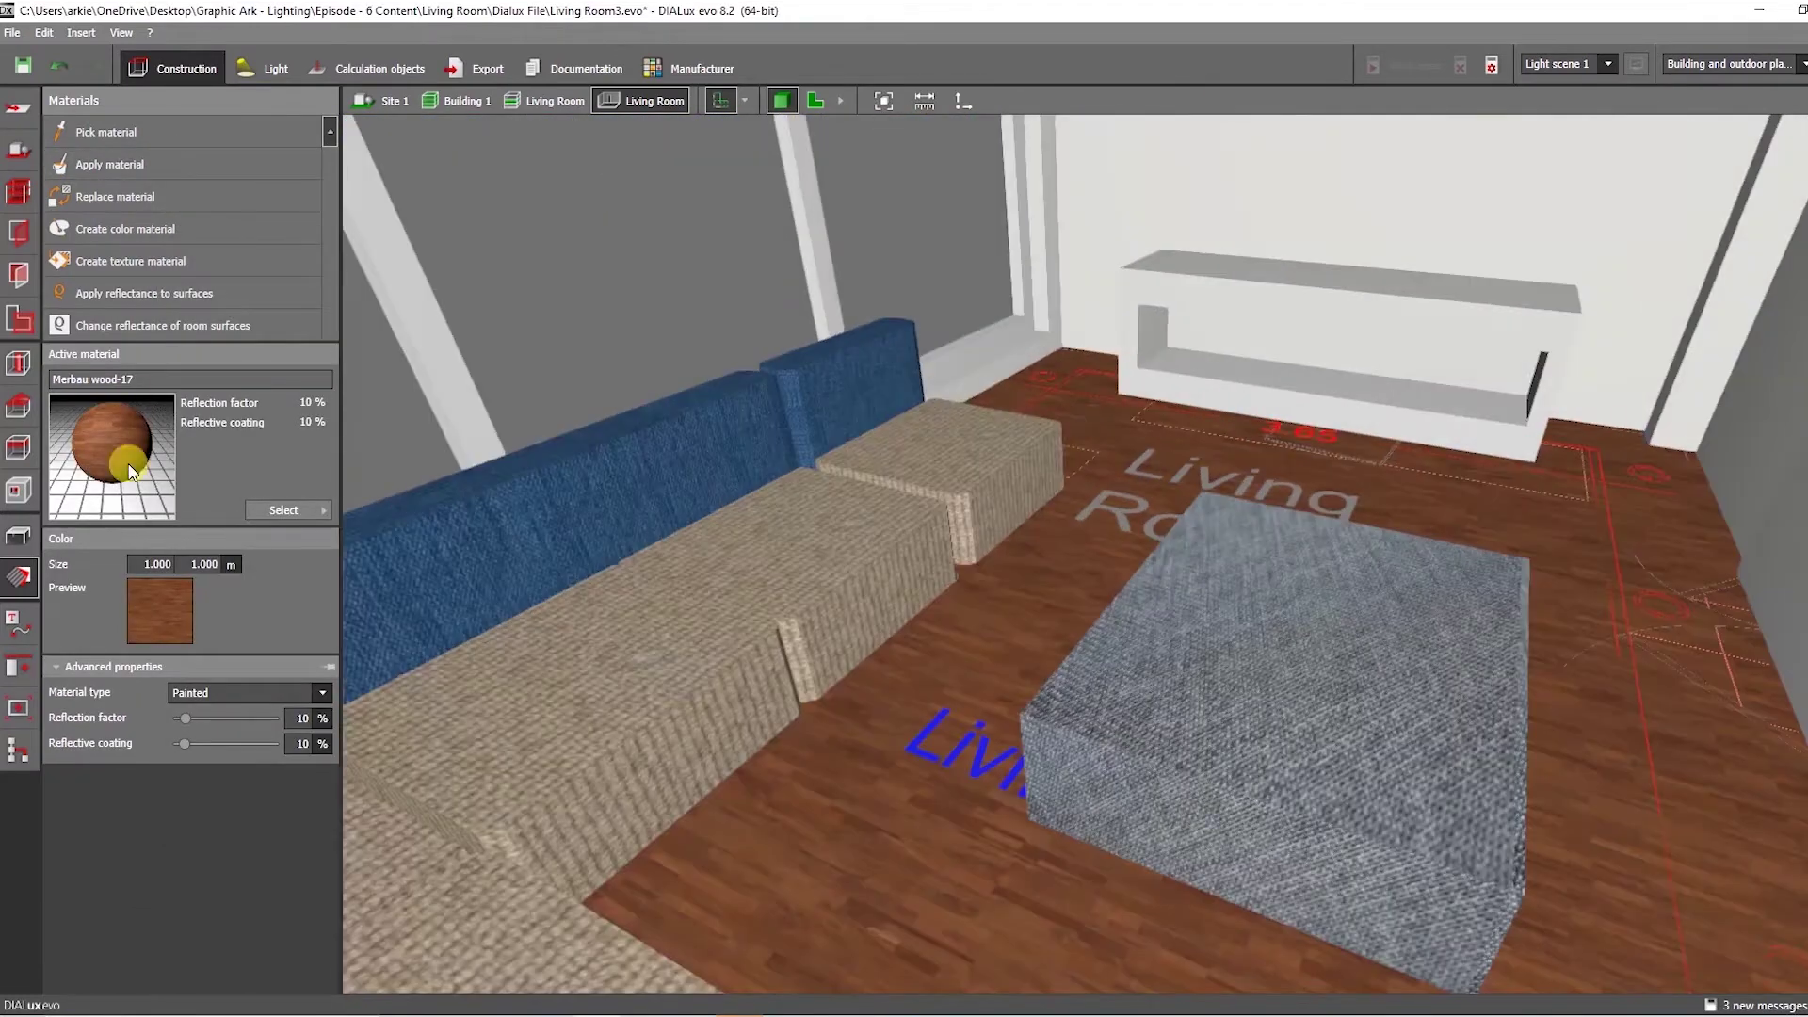
# Create a texture material from the light wood file "download (2)" and apply it to the TV cabinet.
pyautogui.click(130, 261)
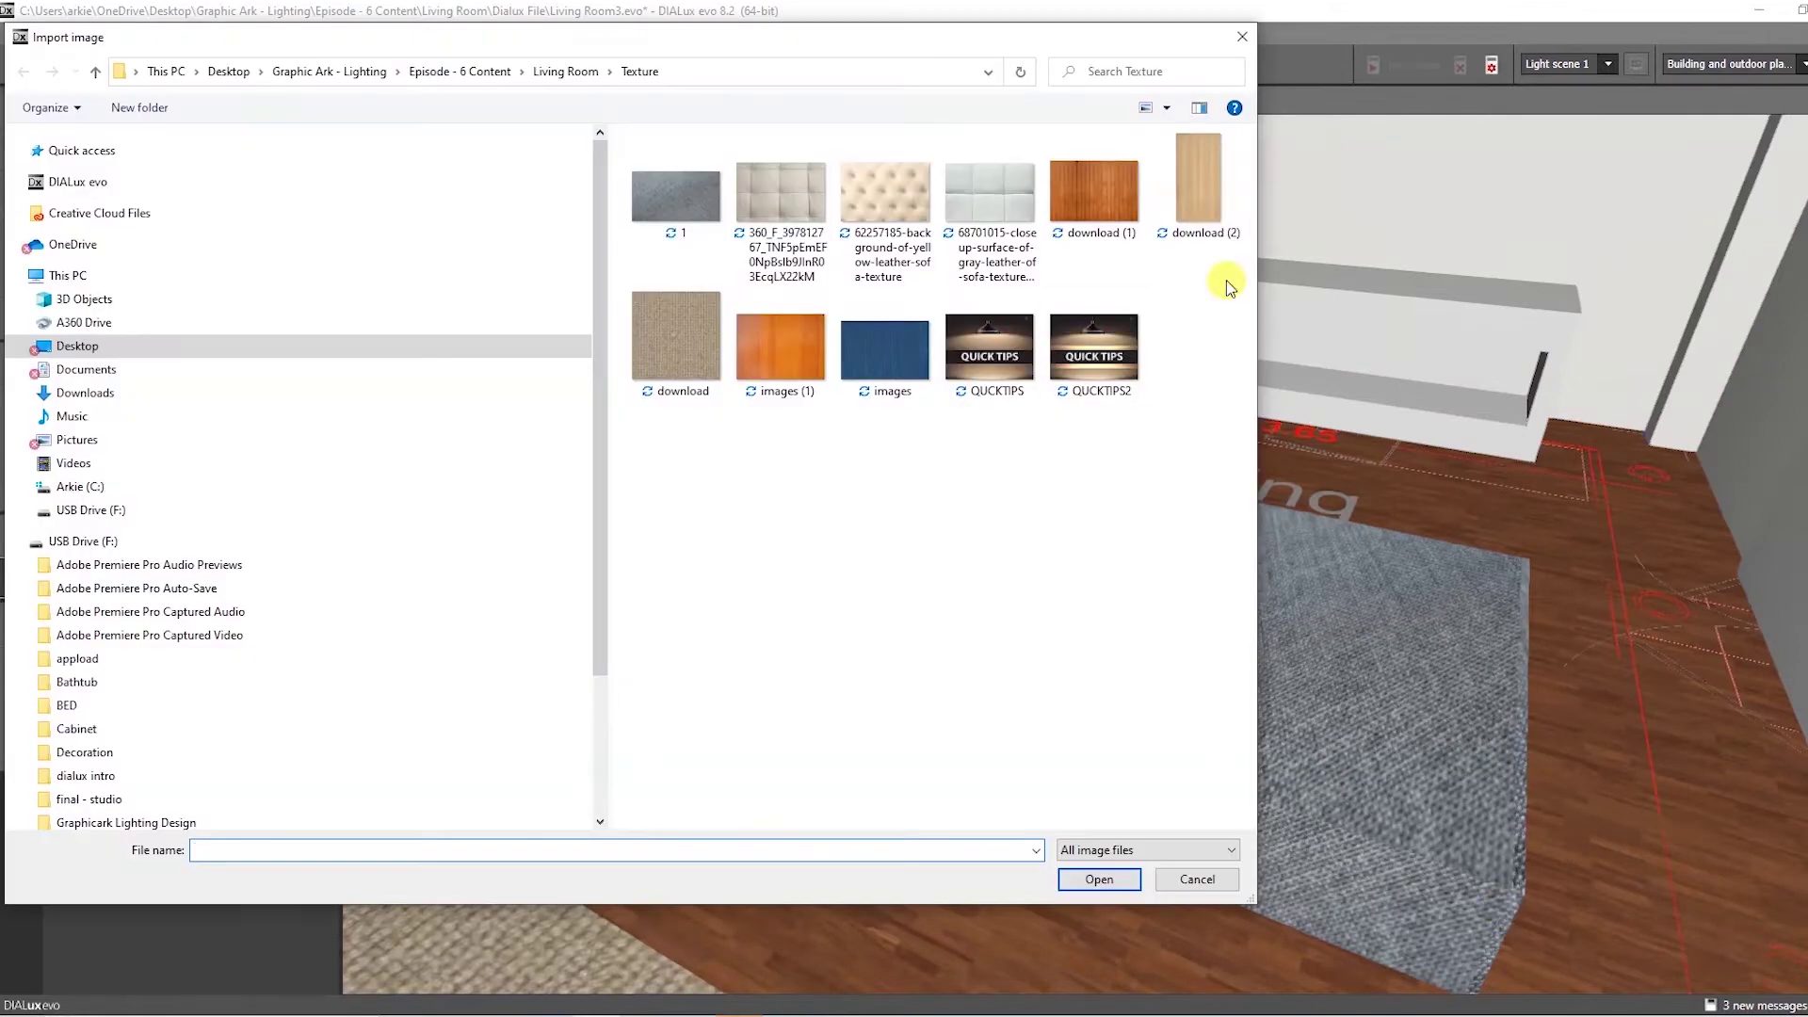
pyautogui.doubleClick(1194, 184)
pyautogui.click(1328, 448)
pyautogui.scroll(-8, 1326, 448)
pyautogui.moveTo(1199, 743); pyautogui.dragTo(1130, 857, button='right')
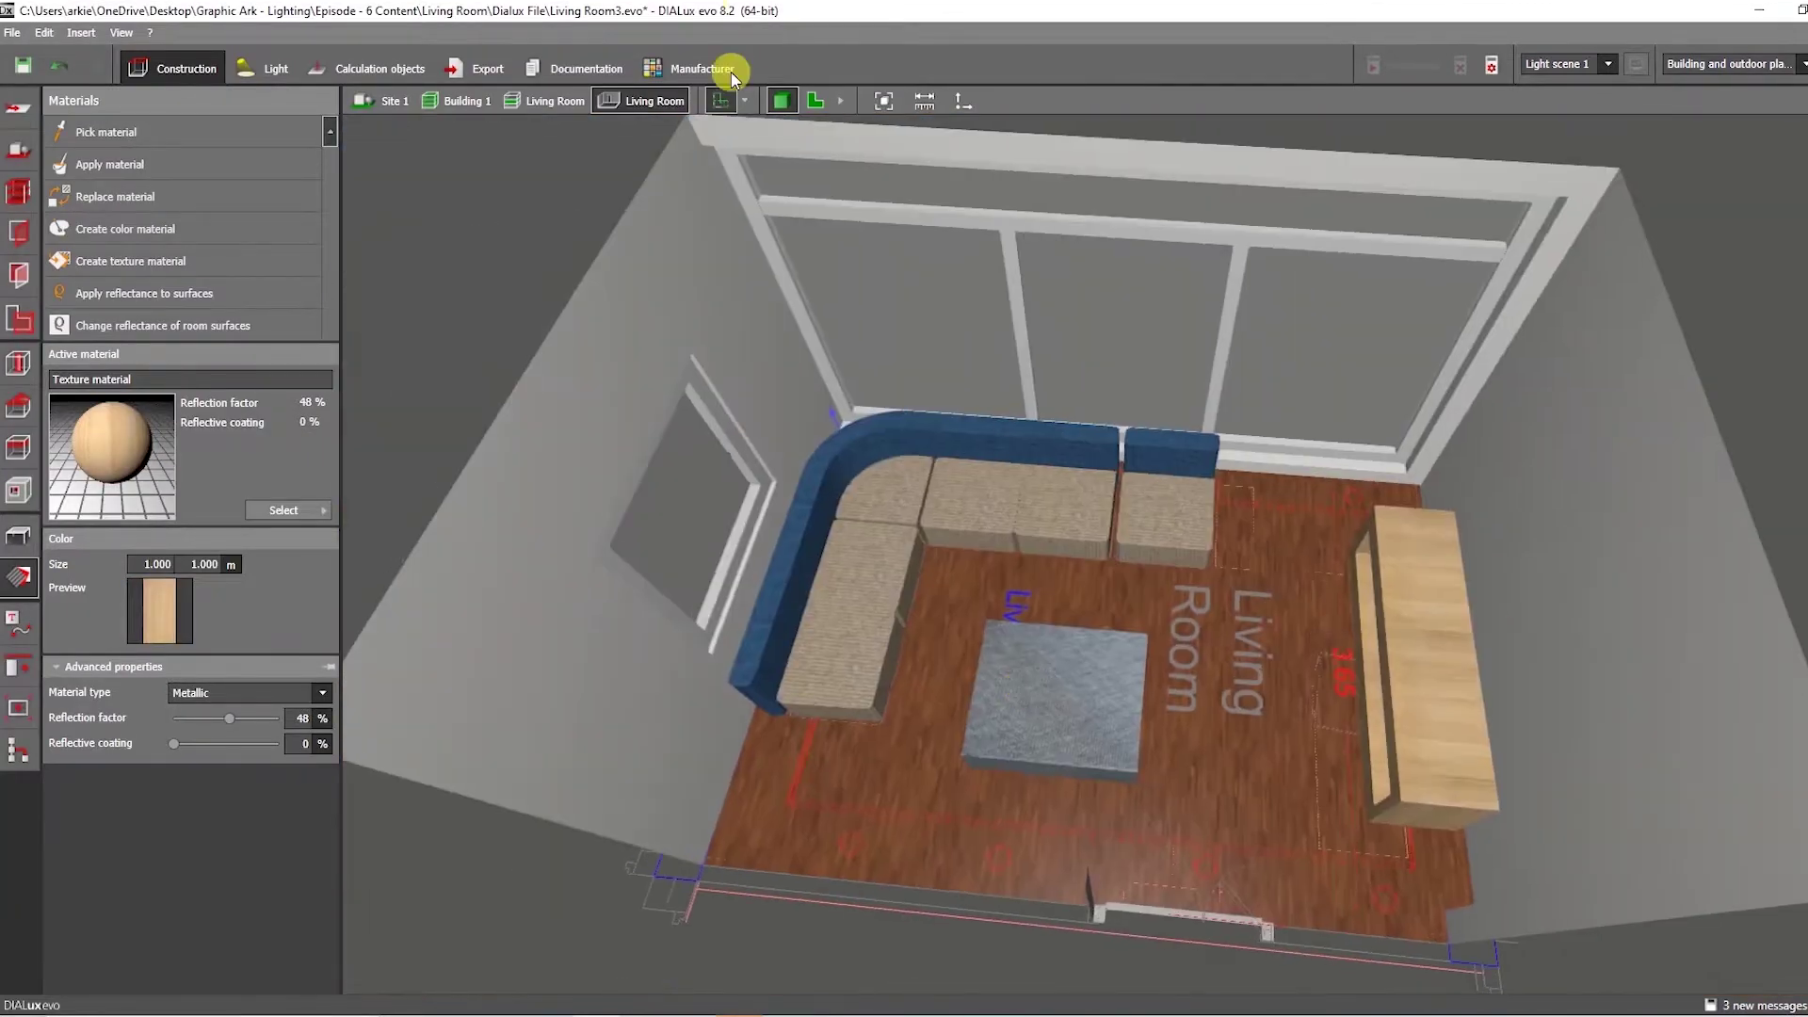
# Draw a rug extrusion body about 3.2 by 4.0 m in plan view, covering the sofa and coffee table area.
pyautogui.click(815, 101)
pyautogui.scroll(3, 917, 412)
pyautogui.moveTo(916, 412); pyautogui.dragTo(916, 332, button='middle')
pyautogui.click(19, 535)
pyautogui.click(119, 293)
pyautogui.scroll(1, 784, 482)
pyautogui.moveTo(784, 482); pyautogui.dragTo(787, 443, button='middle')
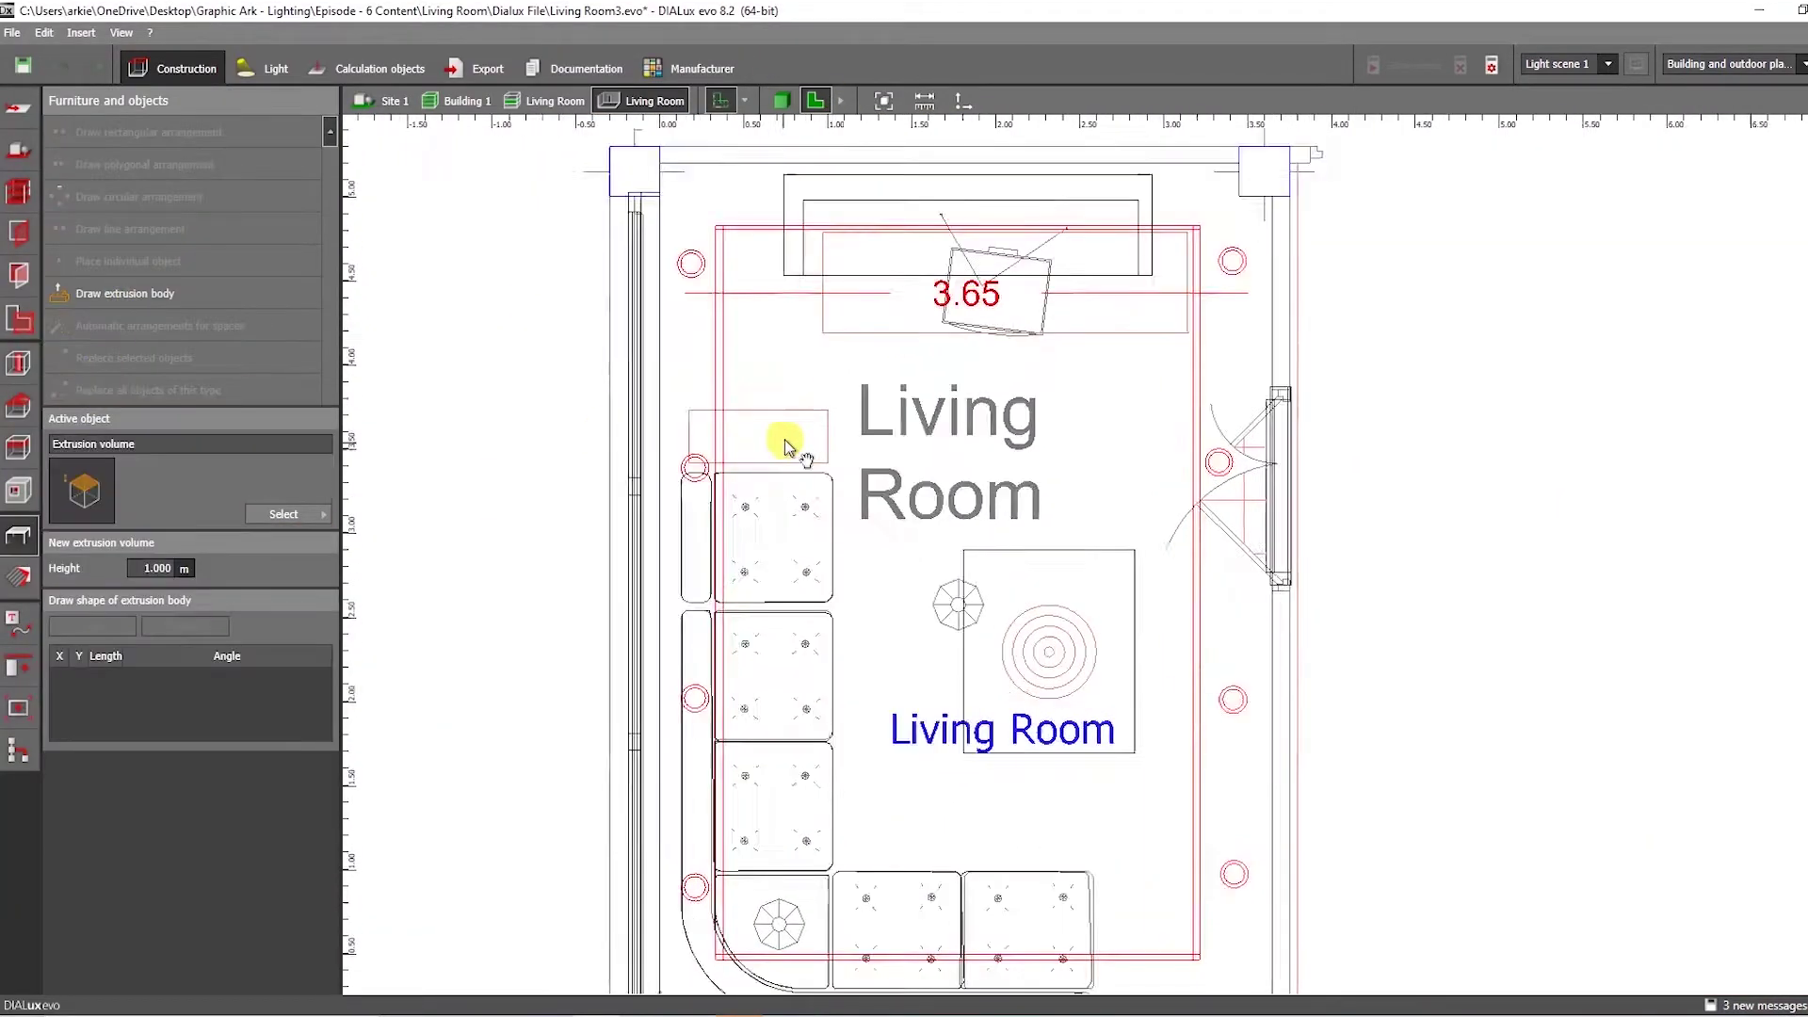
pyautogui.scroll(-4, 759, 405)
pyautogui.click(1077, 379)
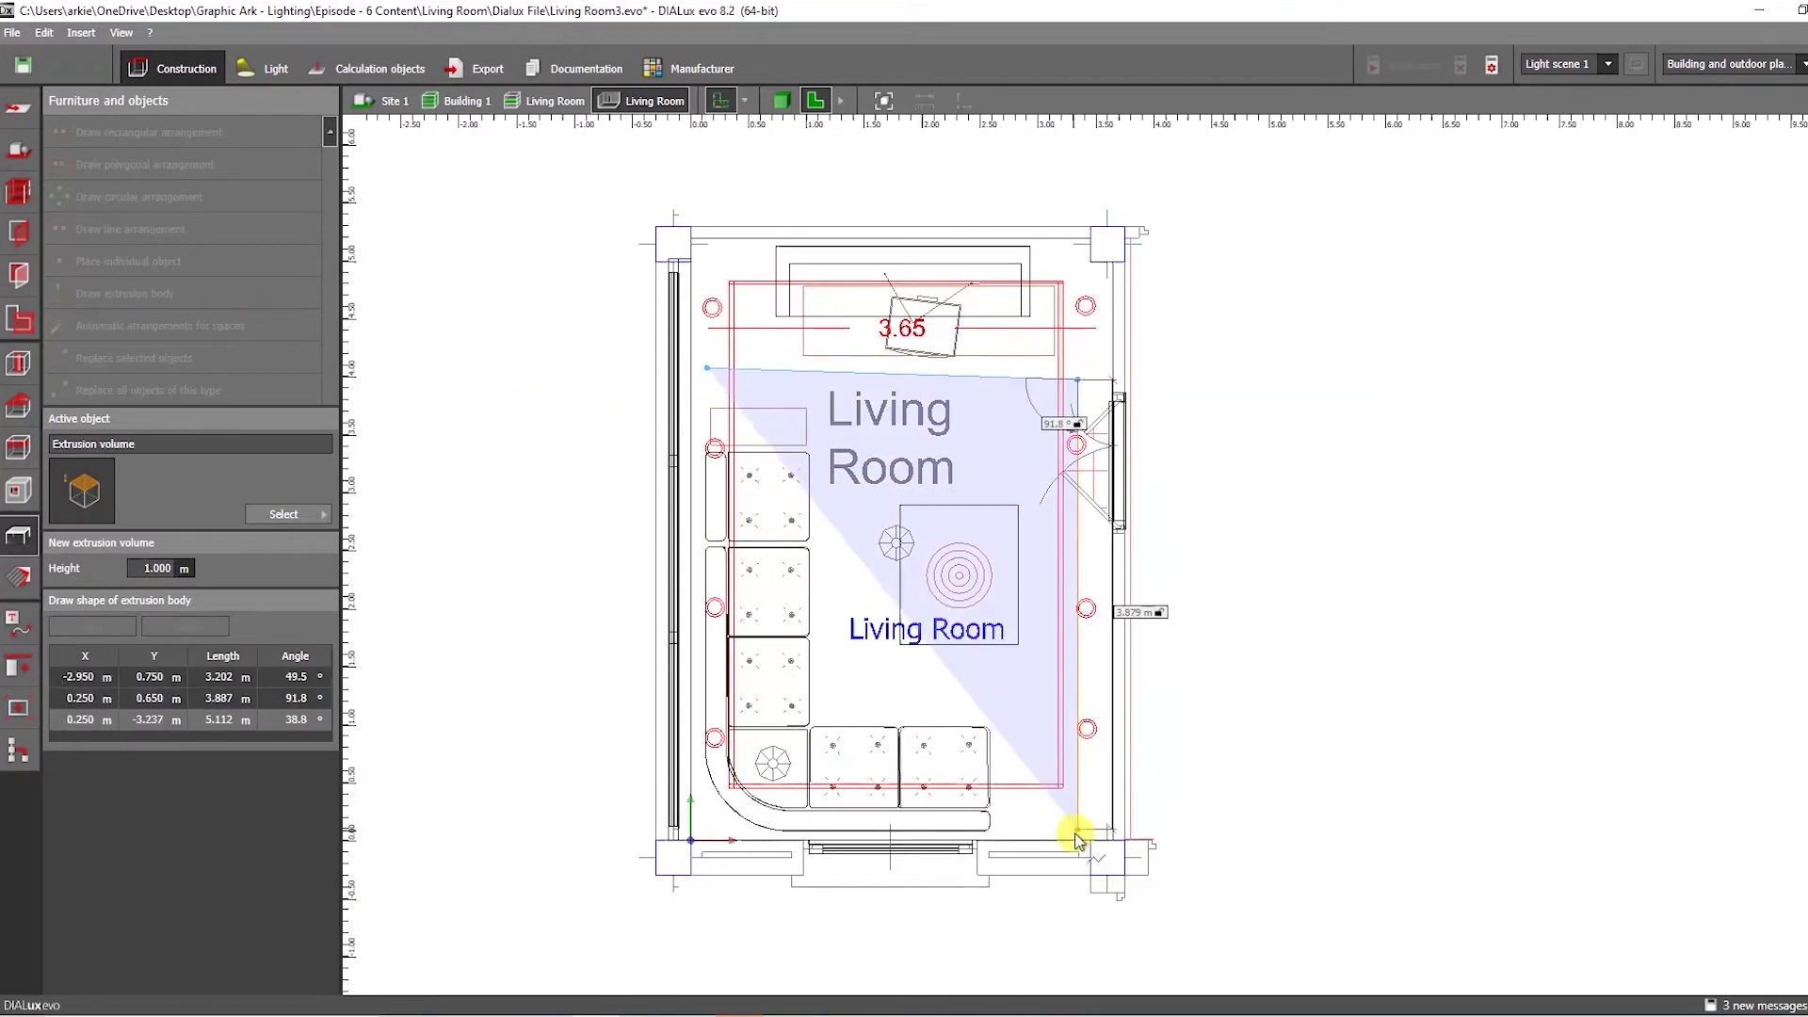
pyautogui.click(1061, 832)
pyautogui.click(735, 845)
# Edit the rug volume's polygon to square up its outline at 3.076 m wide.
pyautogui.rightClick(1031, 405)
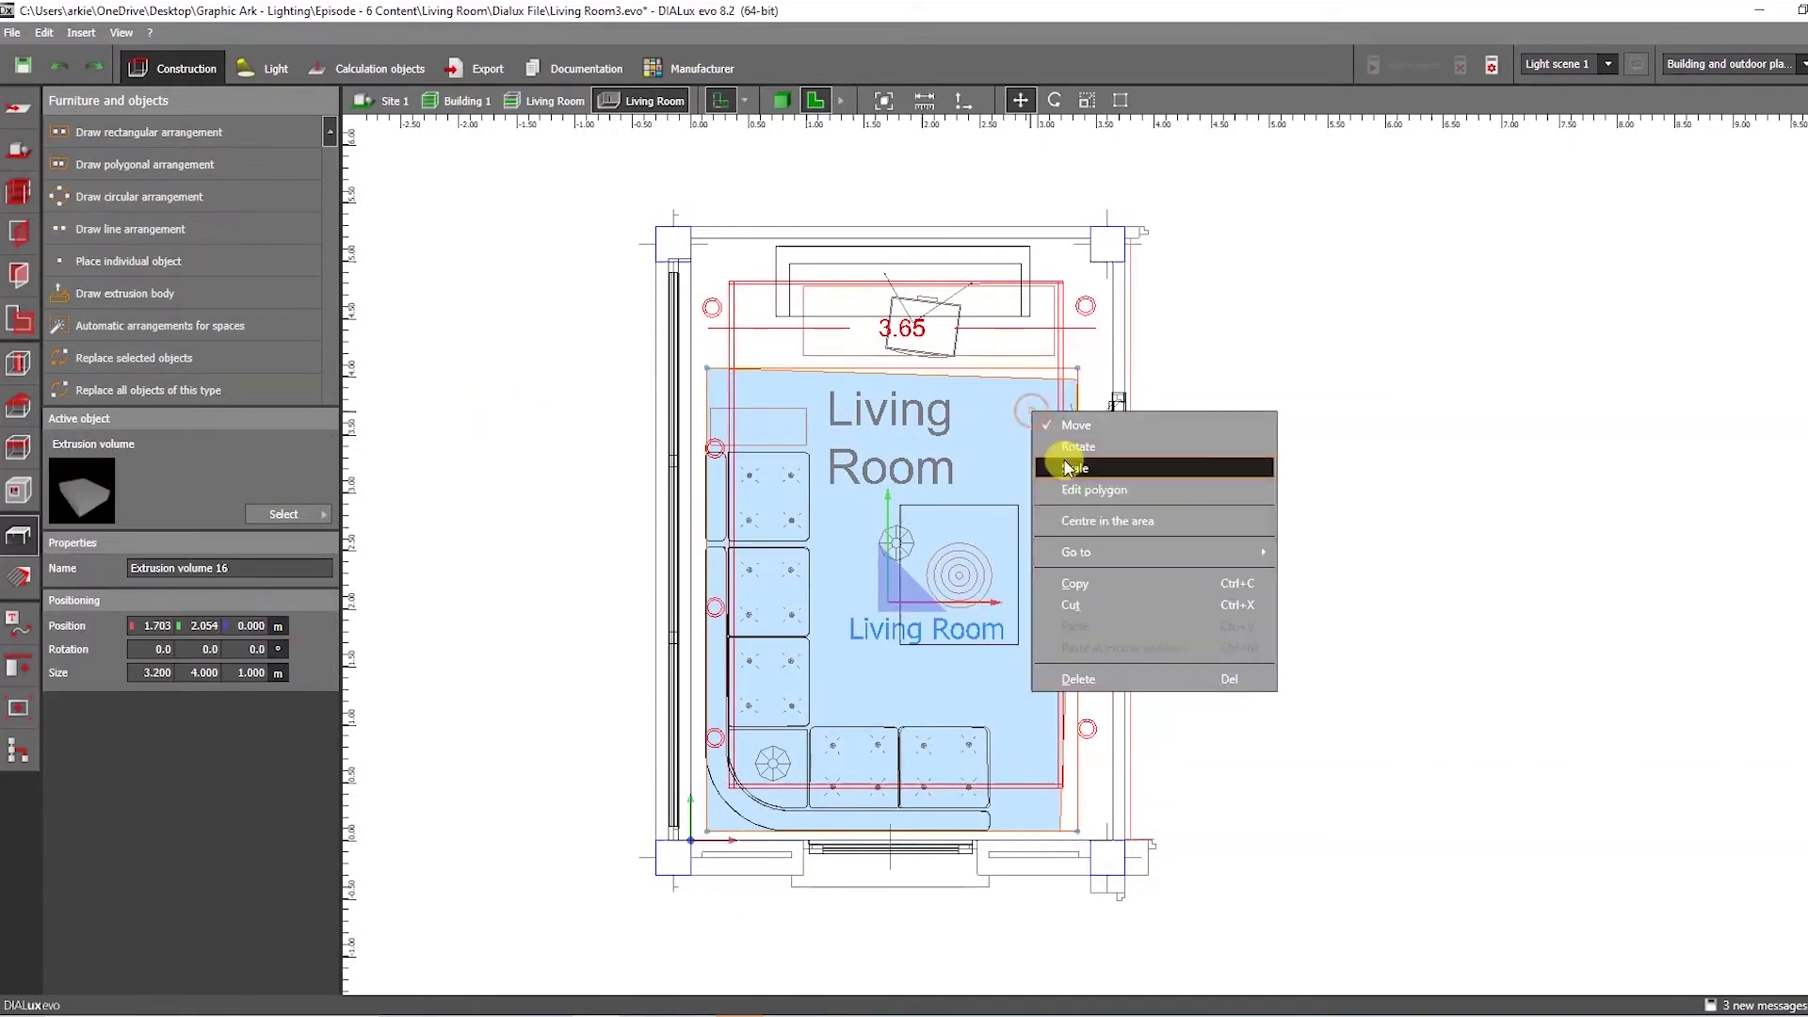
pyautogui.click(1069, 488)
pyautogui.click(782, 101)
pyautogui.press('Escape')
# Set the rug volume's height to 0.1 m.
pyautogui.moveTo(1158, 471); pyautogui.dragTo(1005, 424, button='right')
pyautogui.scroll(4, 1005, 424)
pyautogui.click(1005, 443)
pyautogui.click(247, 677)
pyautogui.write('0.1')
pyautogui.press('Return')
pyautogui.press('Escape')
pyautogui.moveTo(1177, 715); pyautogui.dragTo(1290, 753, button='right')
pyautogui.click(1290, 772)
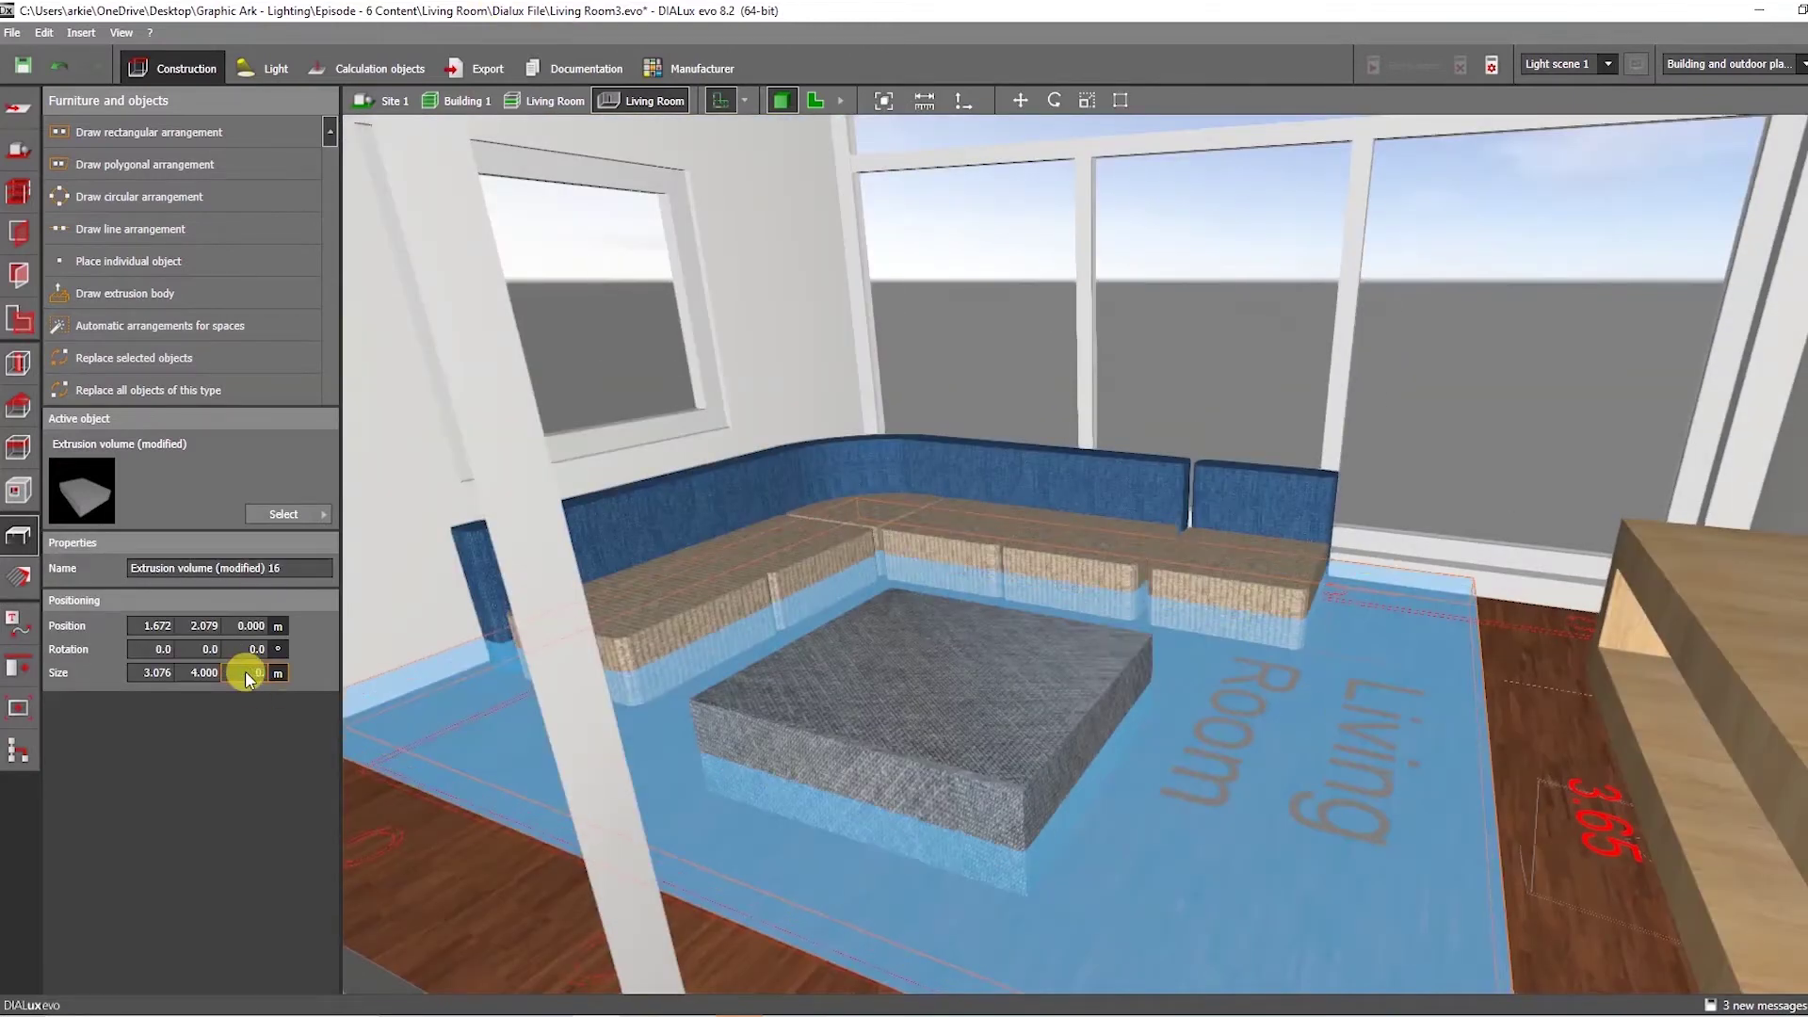
pyautogui.press('Escape')
pyautogui.moveTo(1154, 538); pyautogui.dragTo(1281, 635, button='right')
# Apply a striped carpet texture material, 1.000 by 1.000 m in size, to the rug.
pyautogui.click(19, 577)
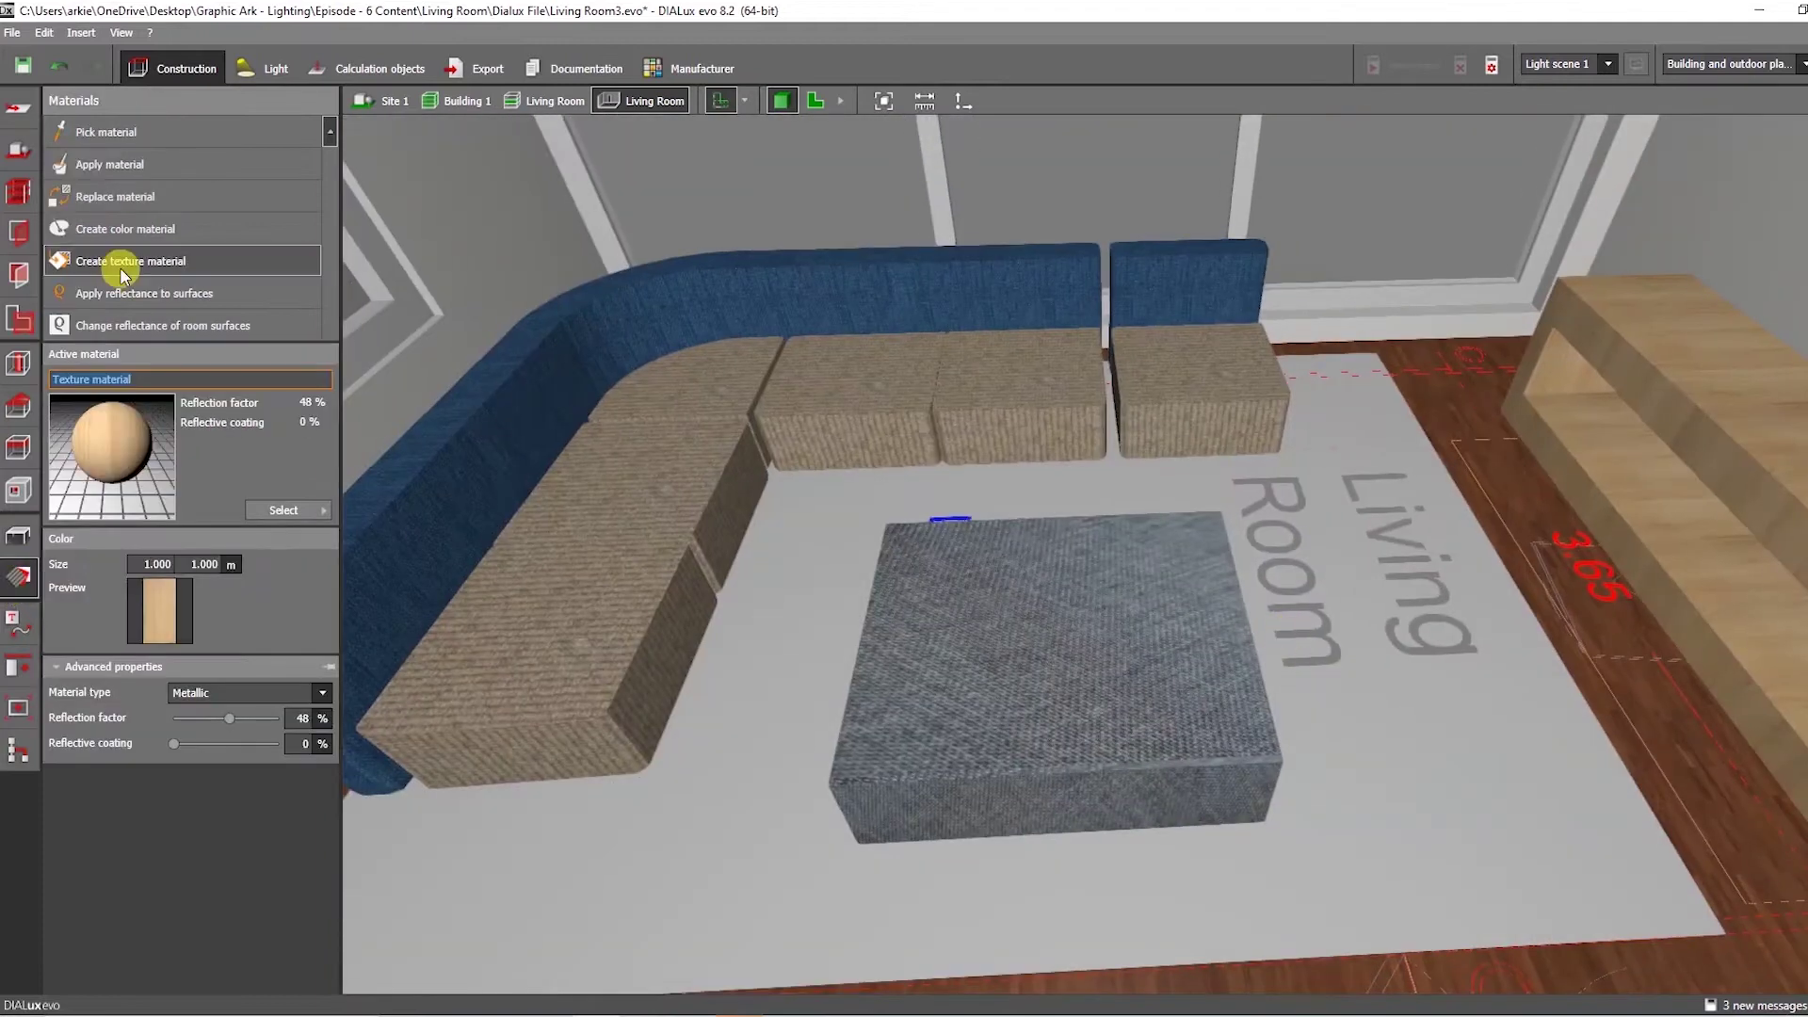
pyautogui.click(117, 263)
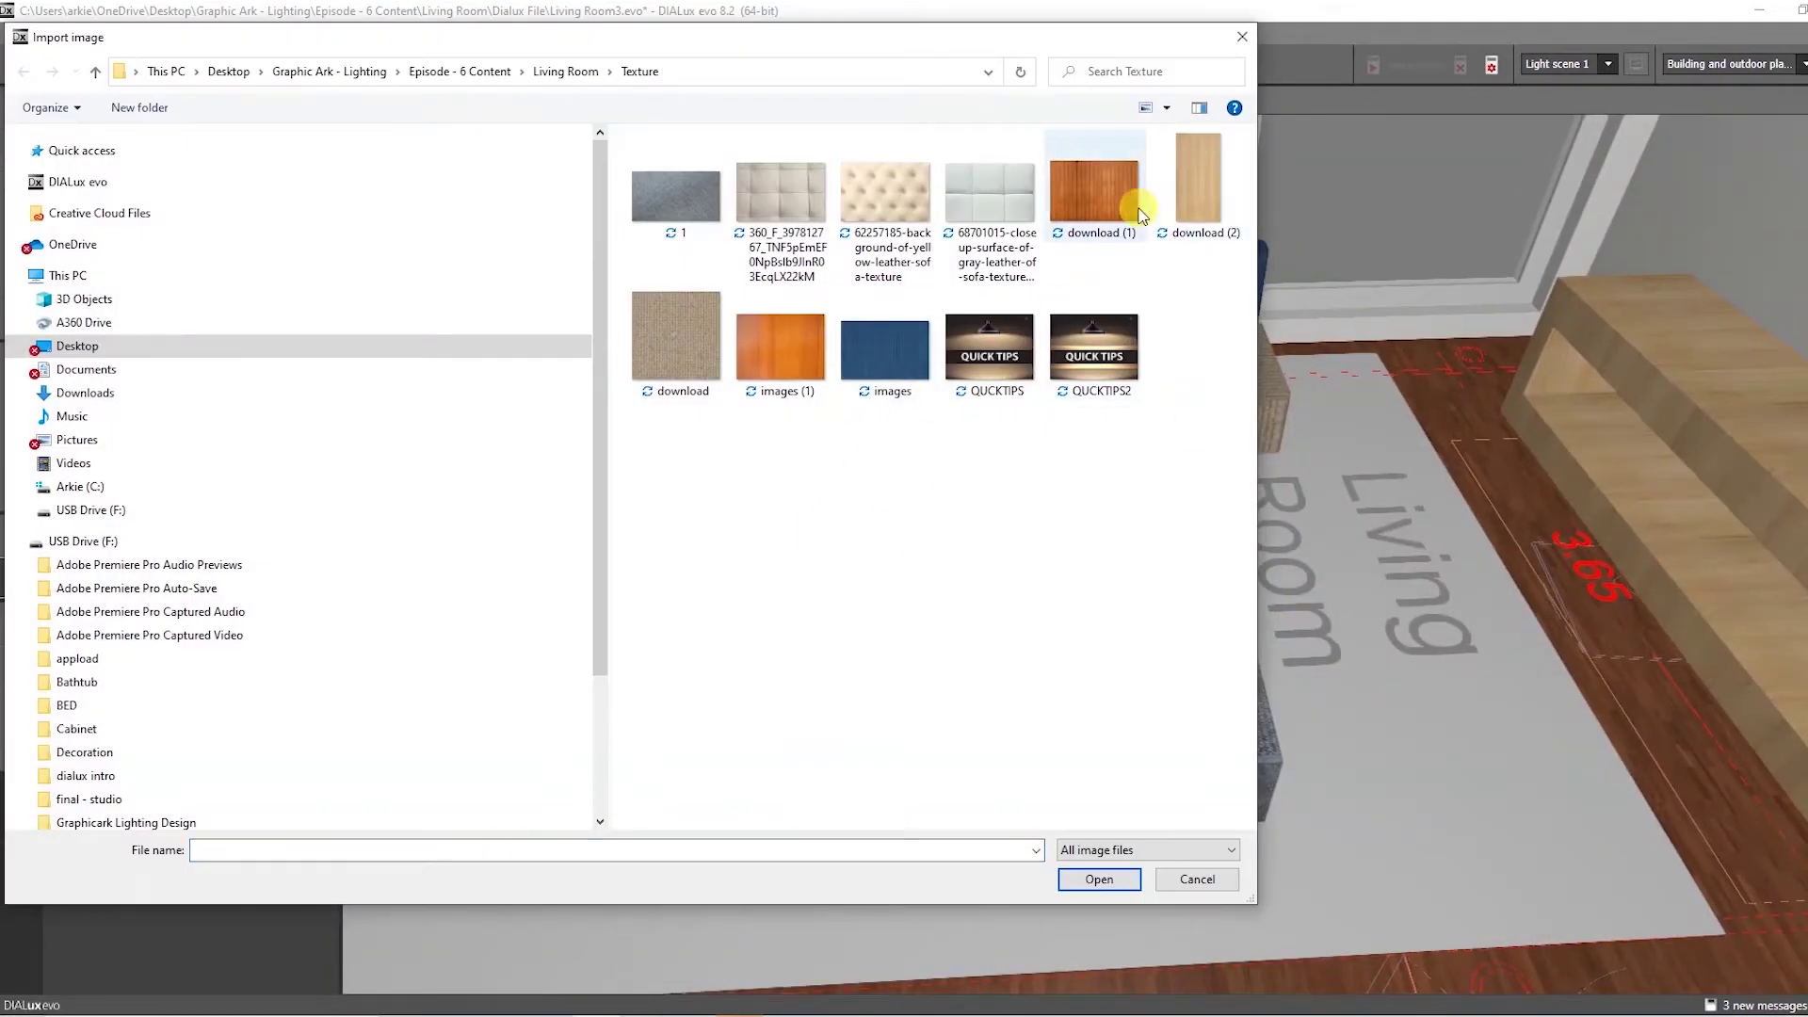
pyautogui.click(1254, 44)
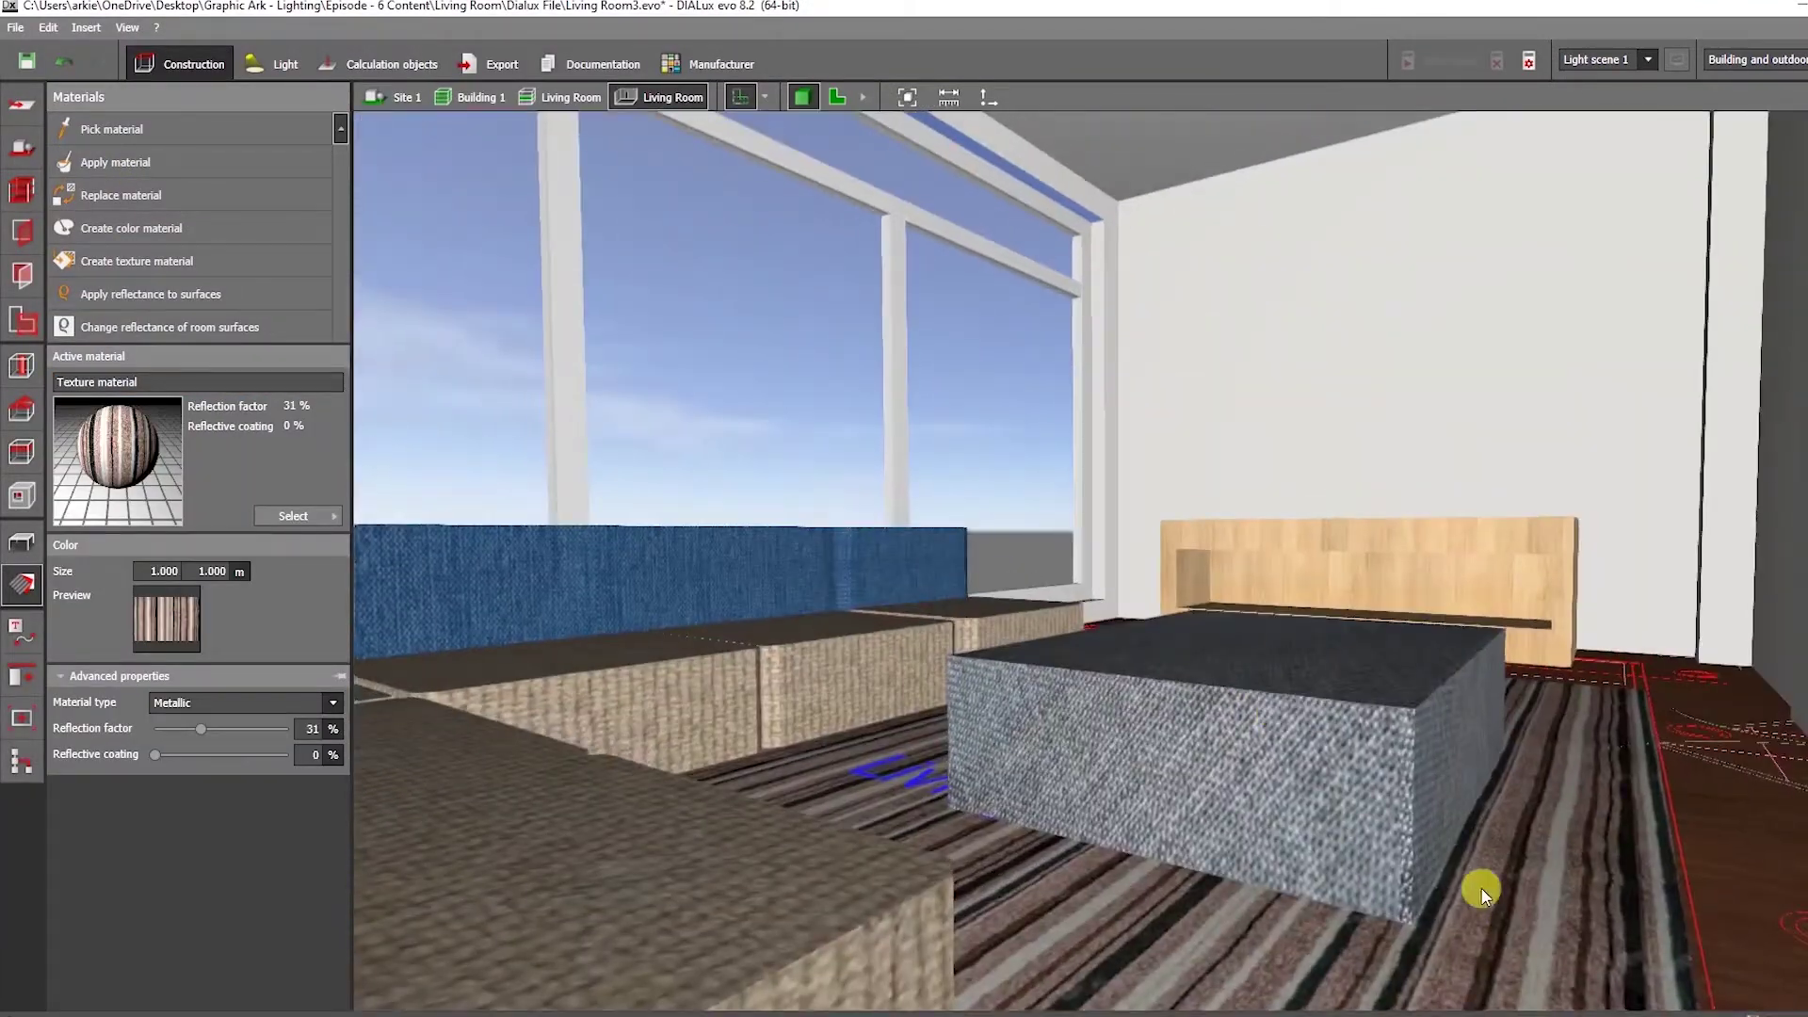
pyautogui.click(1439, 893)
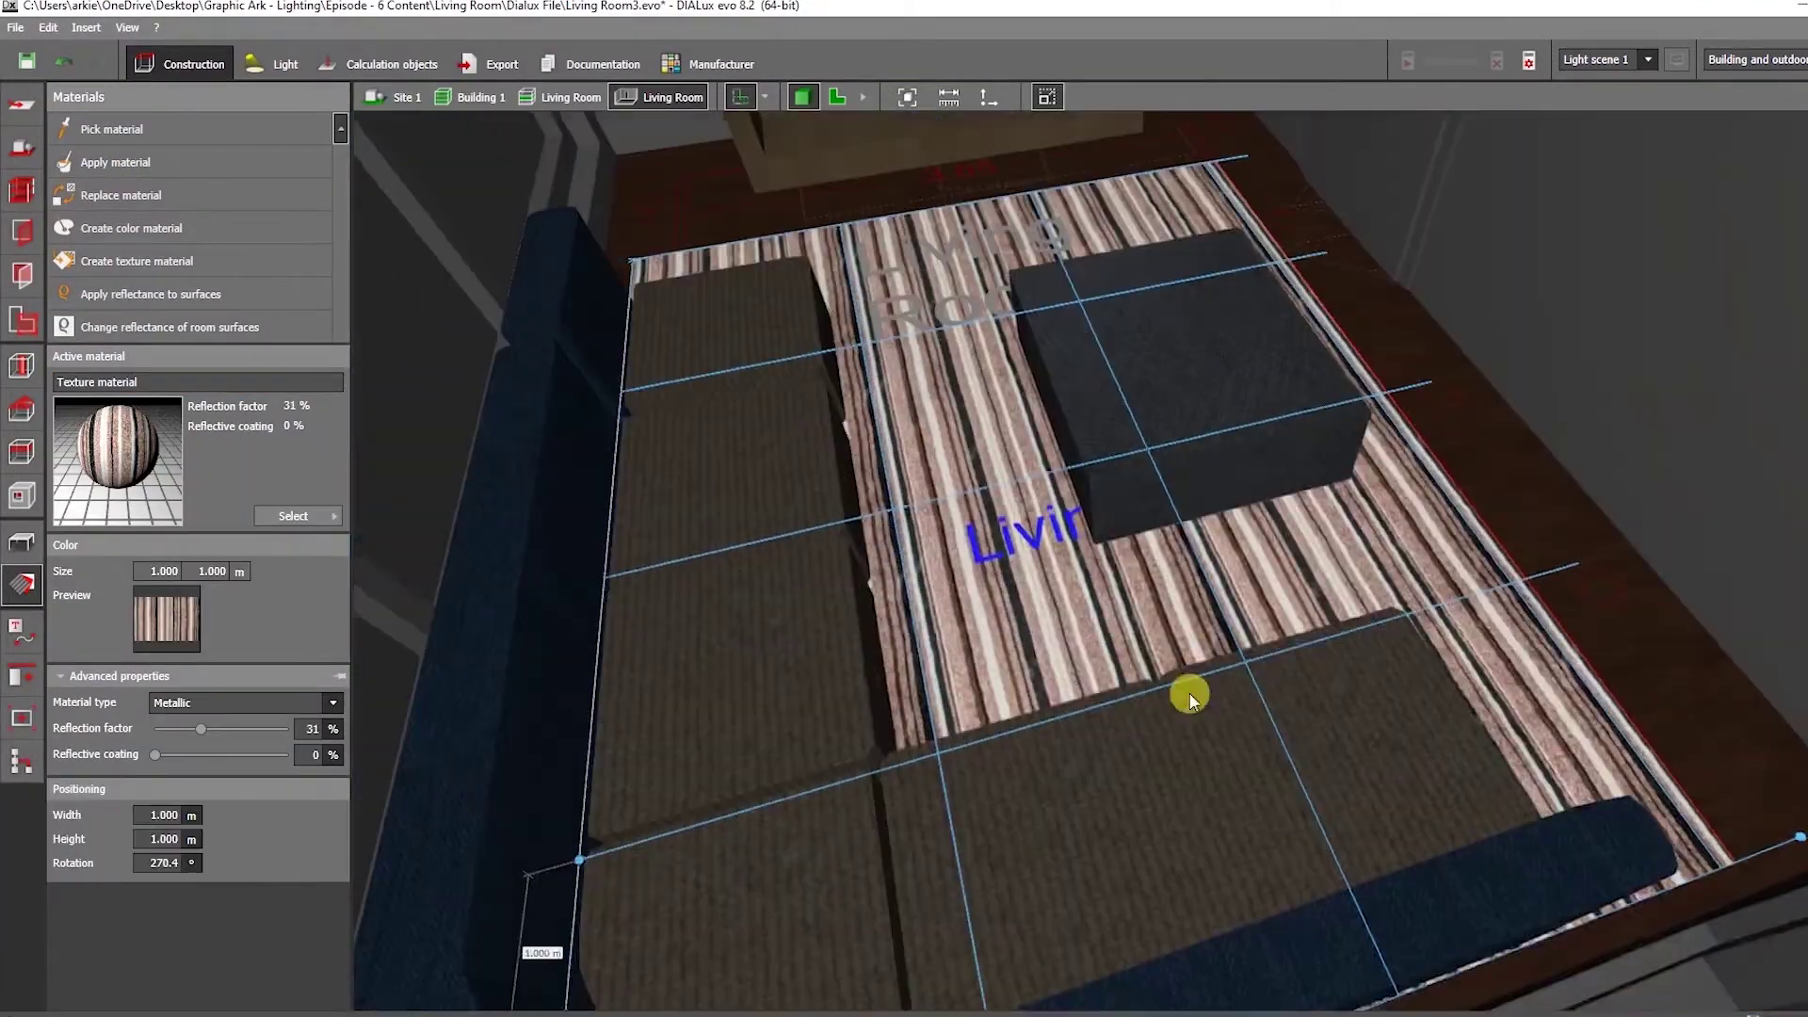
pyautogui.moveTo(1192, 694); pyautogui.dragTo(1125, 887)
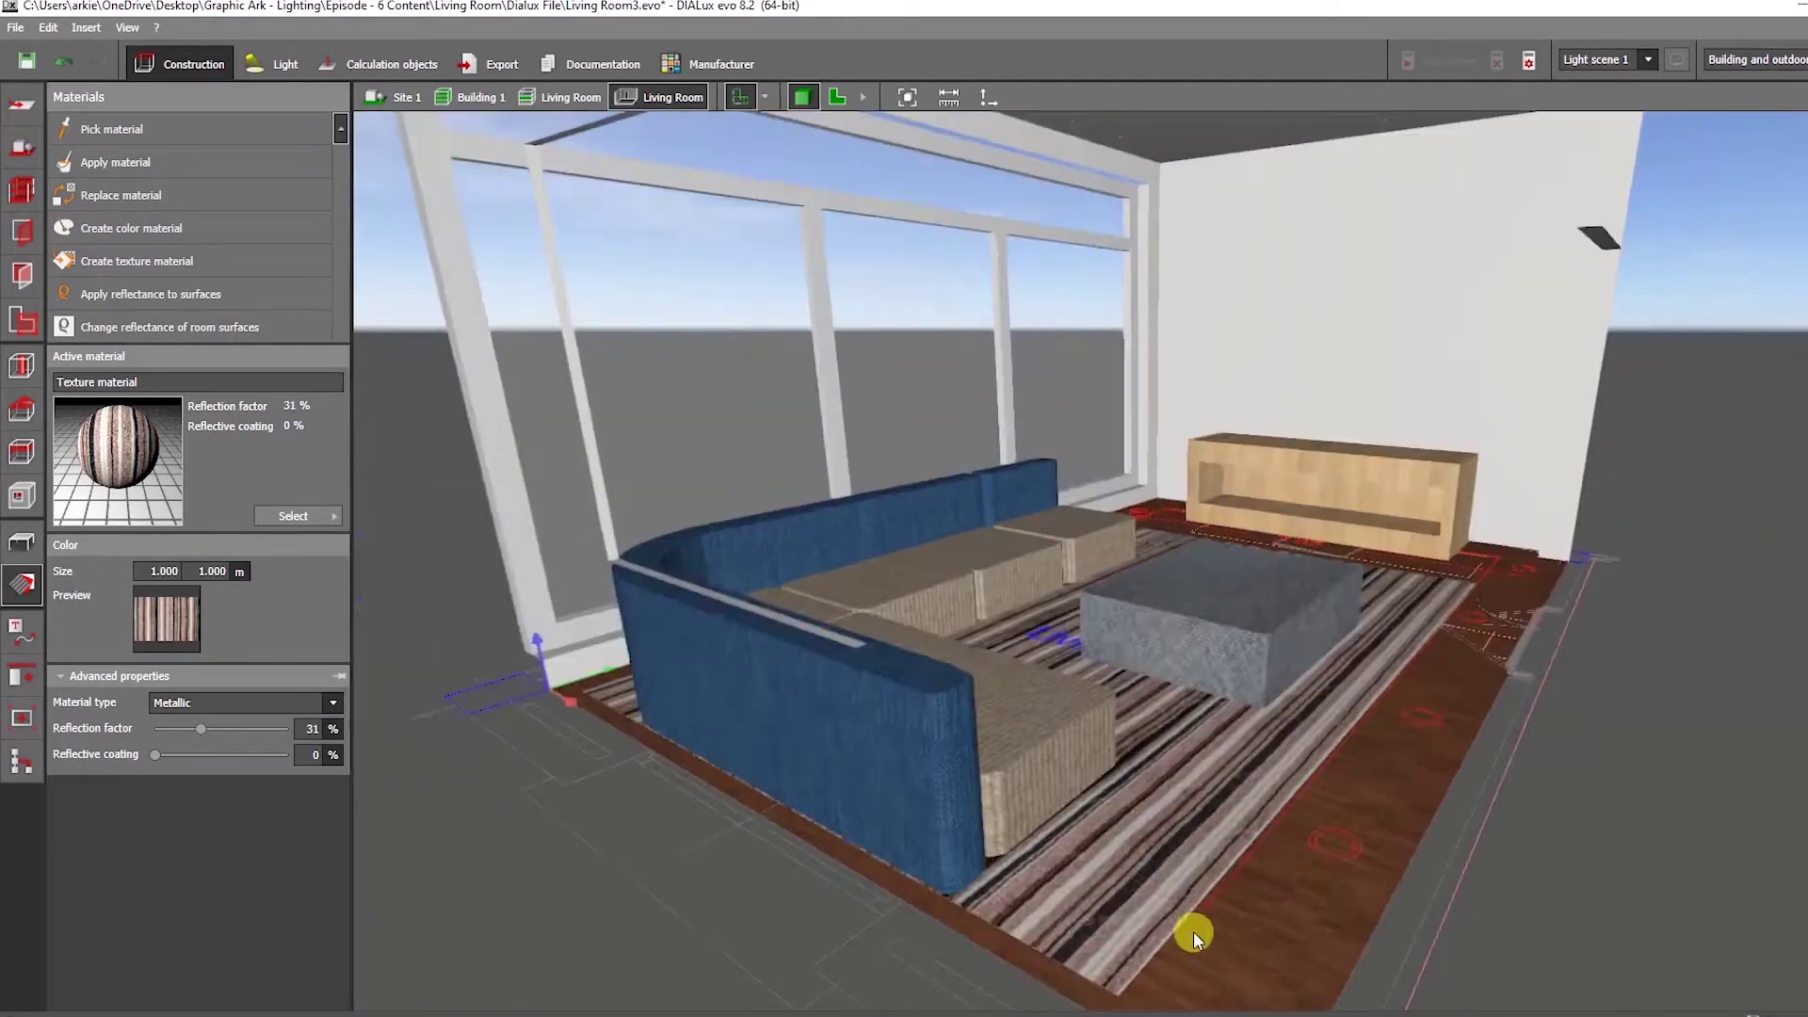
pyautogui.moveTo(1194, 930); pyautogui.dragTo(1416, 666, button='middle')
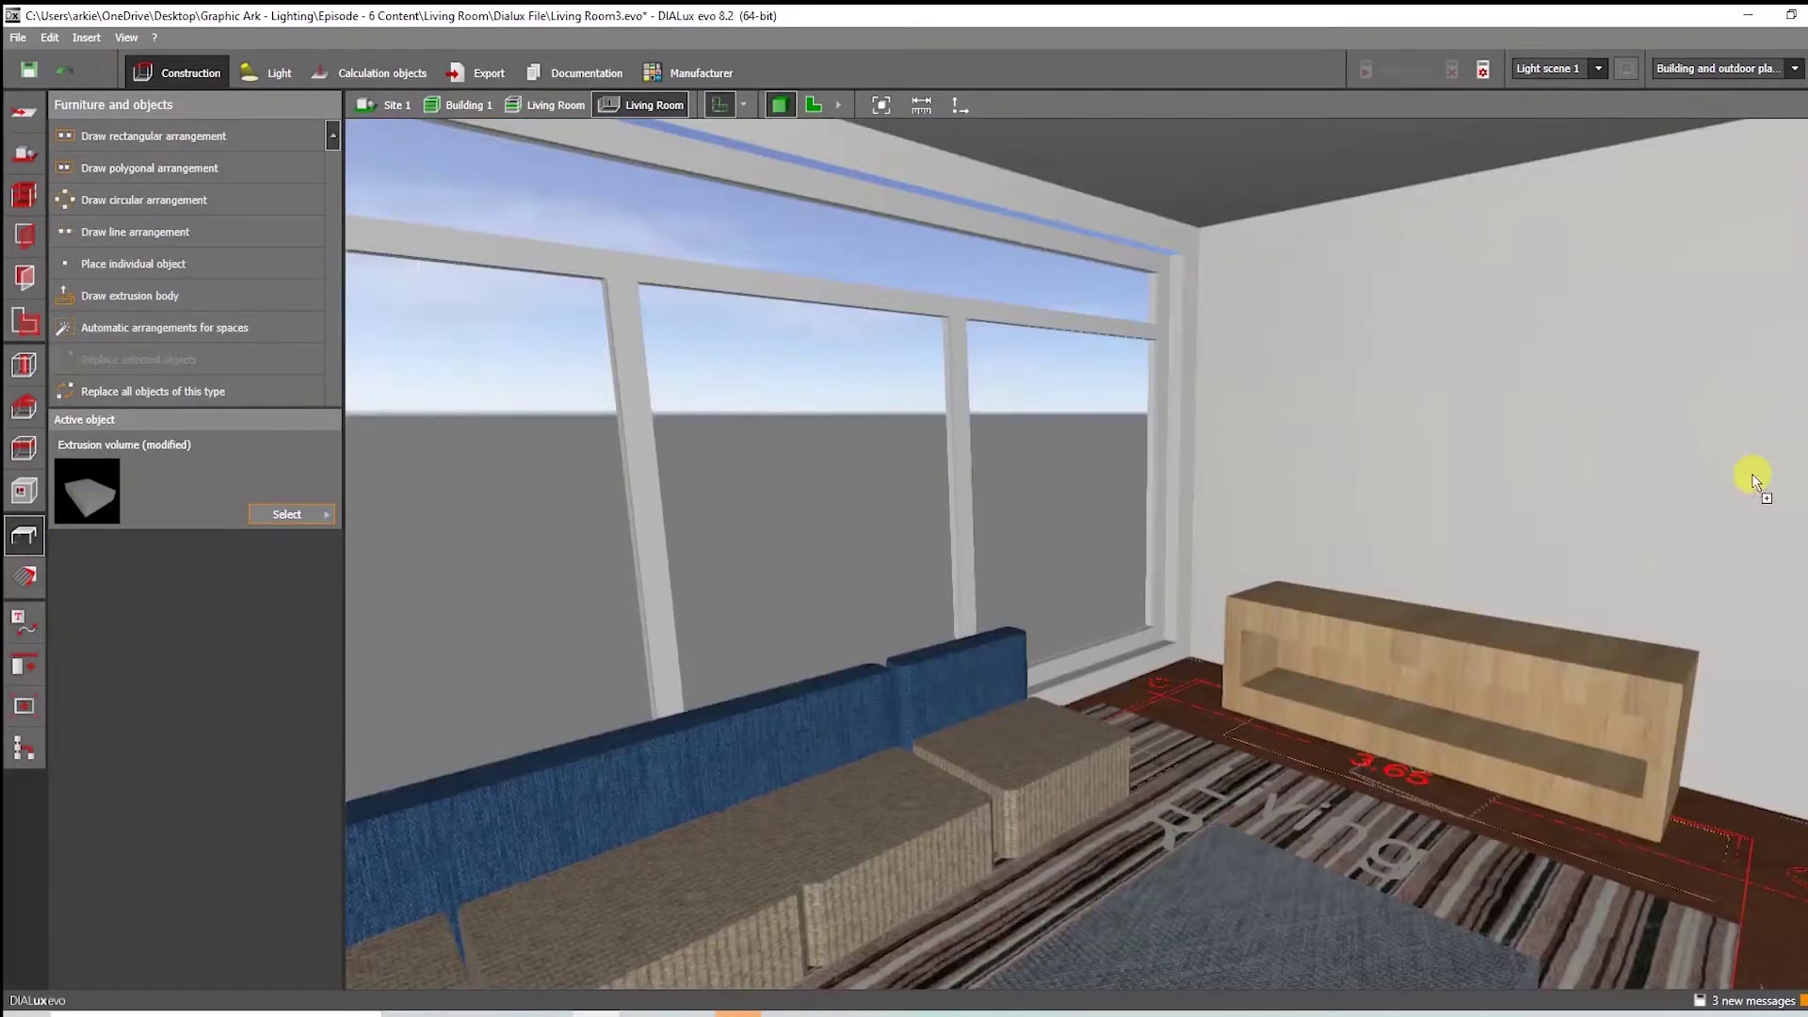
# Place a copy of the rug volume upright on the wall behind the TV cabinet and start reducing its thickness.
pyautogui.click(1507, 443)
pyautogui.moveTo(1506, 471); pyautogui.dragTo(1042, 589, button='middle')
pyautogui.click(1083, 105)
pyautogui.moveTo(1189, 754); pyautogui.dragTo(1012, 840, button='middle')
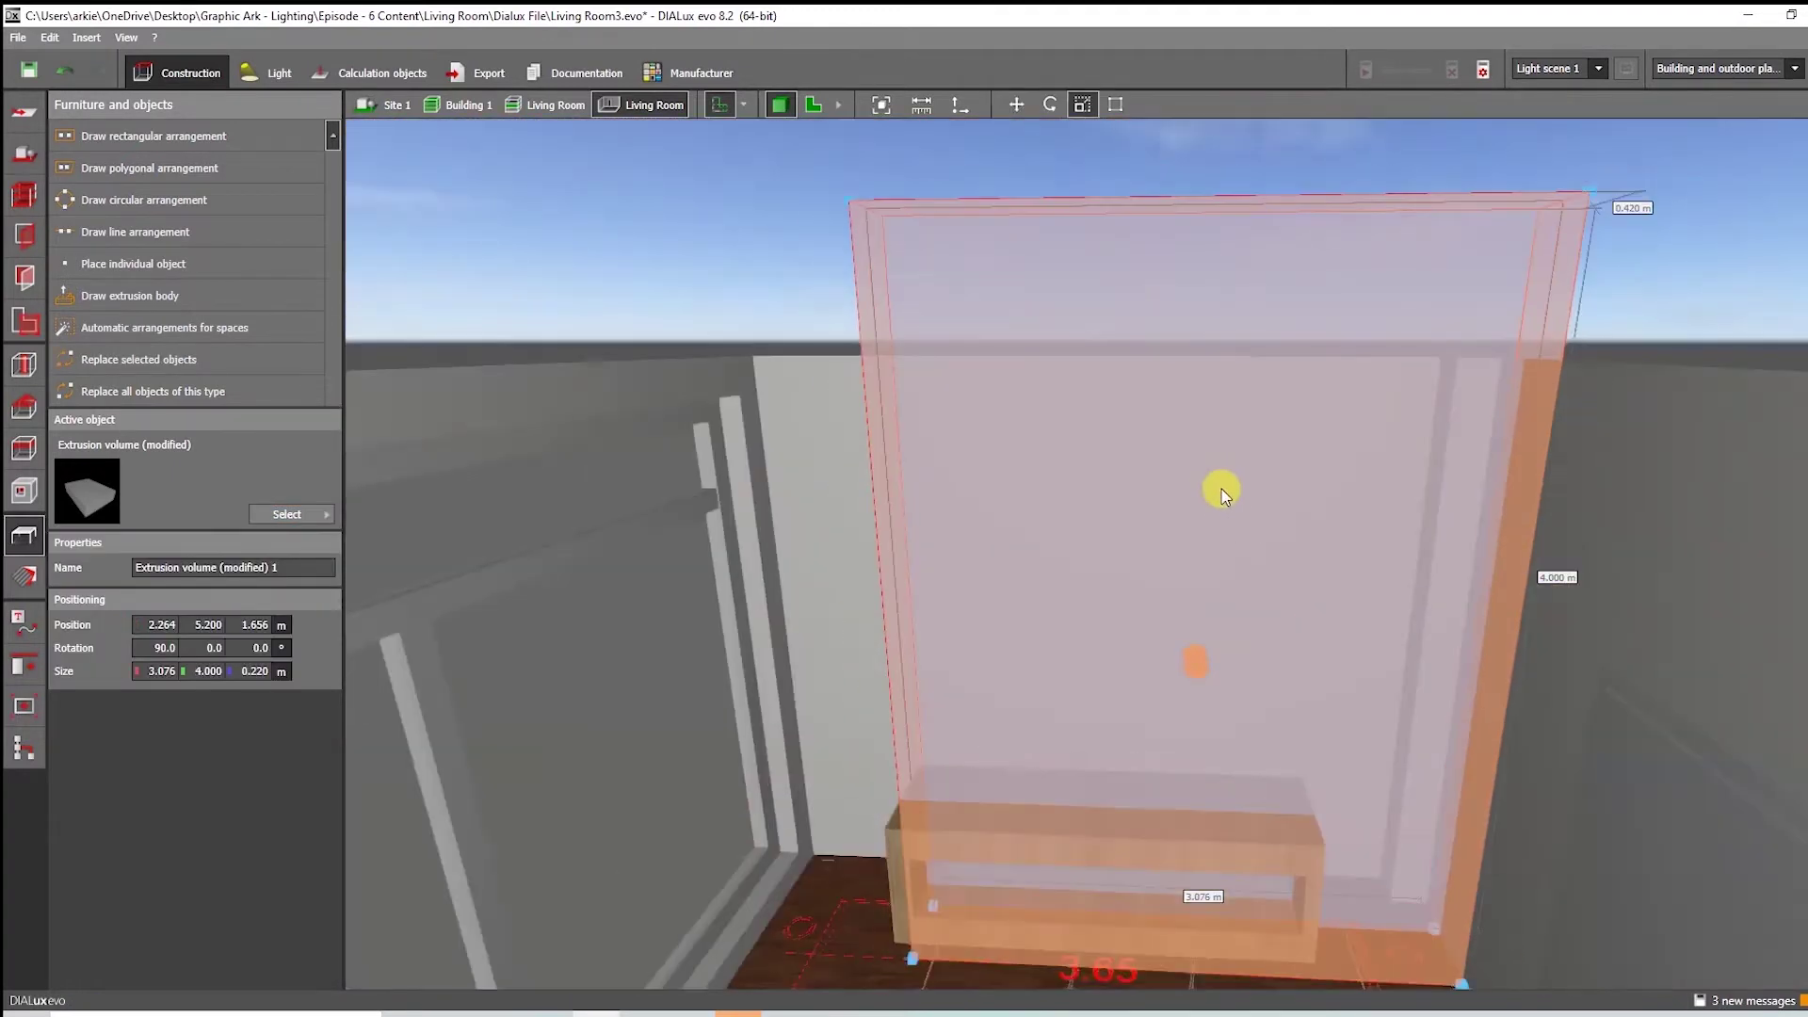
pyautogui.moveTo(1222, 488); pyautogui.dragTo(1224, 513)
# Move the wall panel sideways toward the windows and scale its height down to 2.985 m.
pyautogui.scroll(-2, 1211, 916)
pyautogui.moveTo(1212, 915); pyautogui.dragTo(1007, 881, button='middle')
pyautogui.scroll(-2, 1411, 558)
pyautogui.moveTo(1411, 558); pyautogui.dragTo(1097, 533, button='right')
pyautogui.rightClick(1092, 528)
pyautogui.click(1114, 546)
pyautogui.moveTo(1171, 563); pyautogui.dragTo(1133, 557)
pyautogui.rightClick(1072, 315)
pyautogui.click(1111, 371)
pyautogui.moveTo(1011, 307); pyautogui.dragTo(981, 484)
# Slide the wall panel along the wall behind the TV cabinet to X position 1.751 m.
pyautogui.moveTo(998, 527); pyautogui.dragTo(1262, 471, button='right')
pyautogui.click(1267, 509)
pyautogui.moveTo(1318, 490); pyautogui.dragTo(1268, 528, button='middle')
pyautogui.moveTo(1268, 529); pyautogui.dragTo(1121, 537, button='right')
pyautogui.rightClick(941, 547)
pyautogui.click(959, 564)
pyautogui.moveTo(1069, 541); pyautogui.dragTo(1021, 535)
pyautogui.moveTo(1031, 537); pyautogui.dragTo(1224, 452, button='right')
# Scale the wall panel's thickness down to 0.070 m.
pyautogui.rightClick(1229, 389)
pyautogui.click(1264, 452)
pyautogui.moveTo(1338, 584); pyautogui.dragTo(1263, 578)
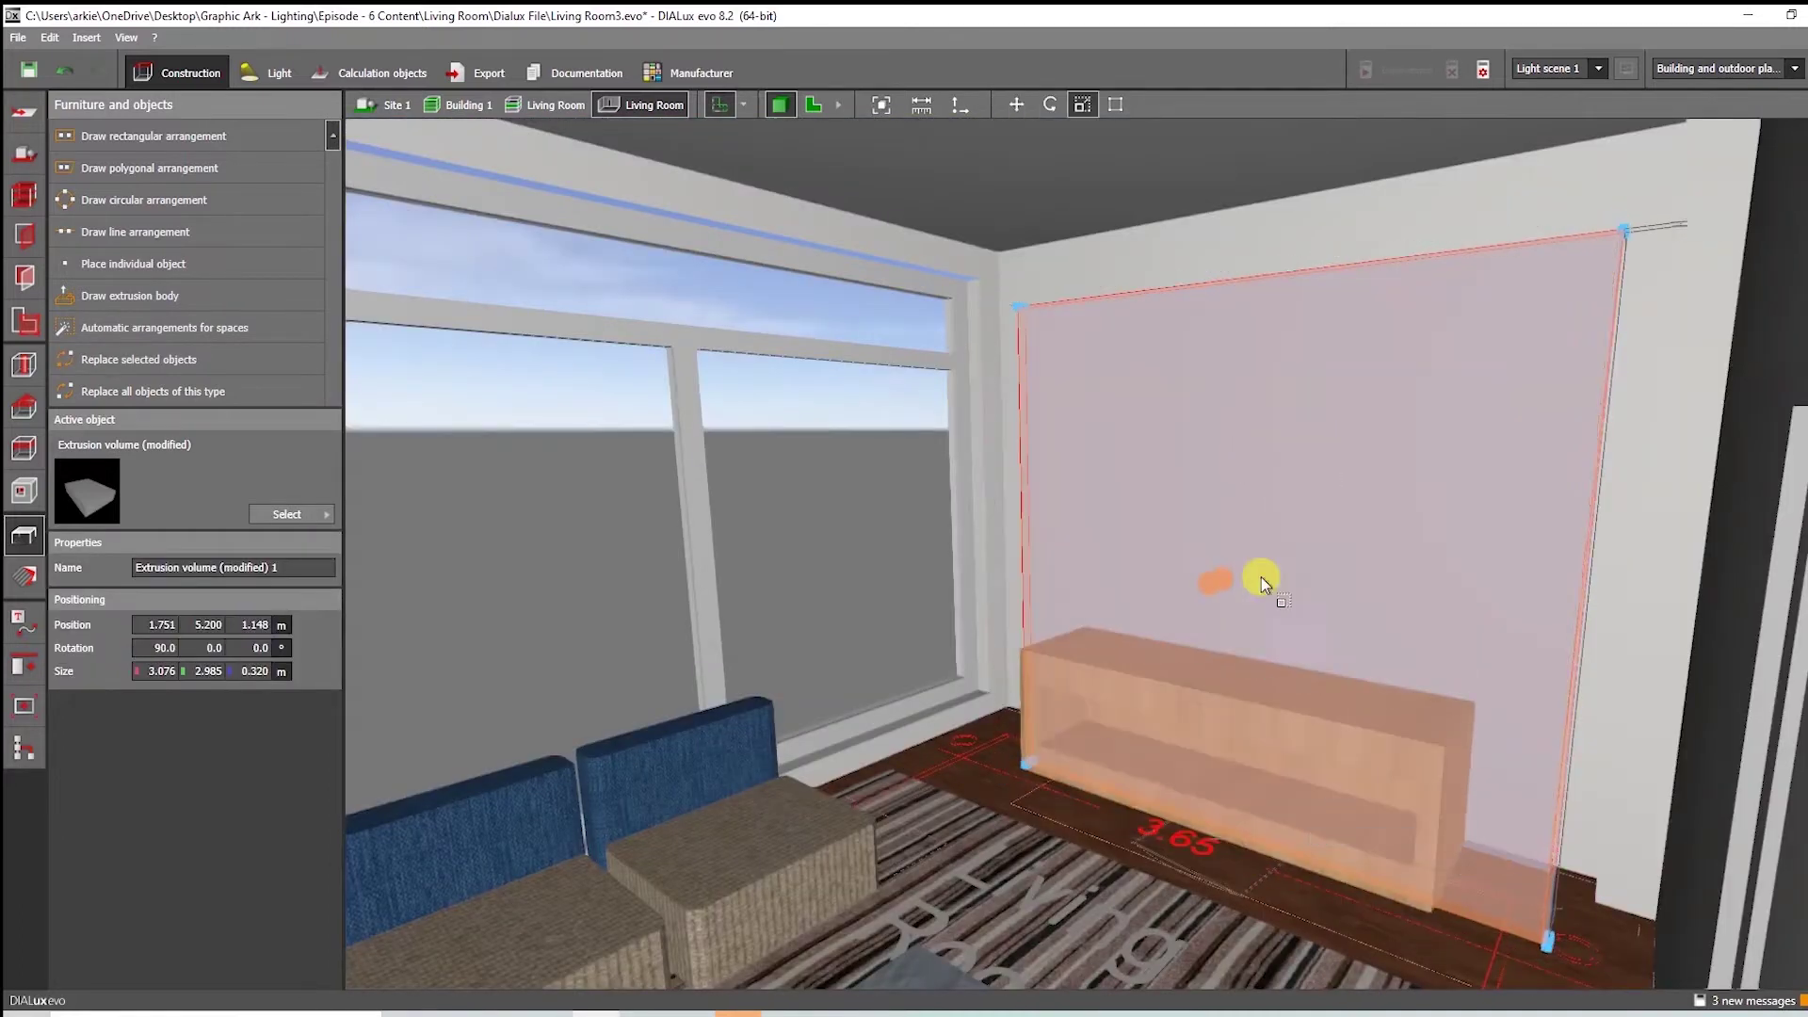
pyautogui.moveTo(1263, 578); pyautogui.dragTo(934, 612, button='right')
pyautogui.click(934, 613)
# In the elevation view, lower the wall panel's top edge and raise its bottom edge to make it 1.608 m high.
pyautogui.click(841, 105)
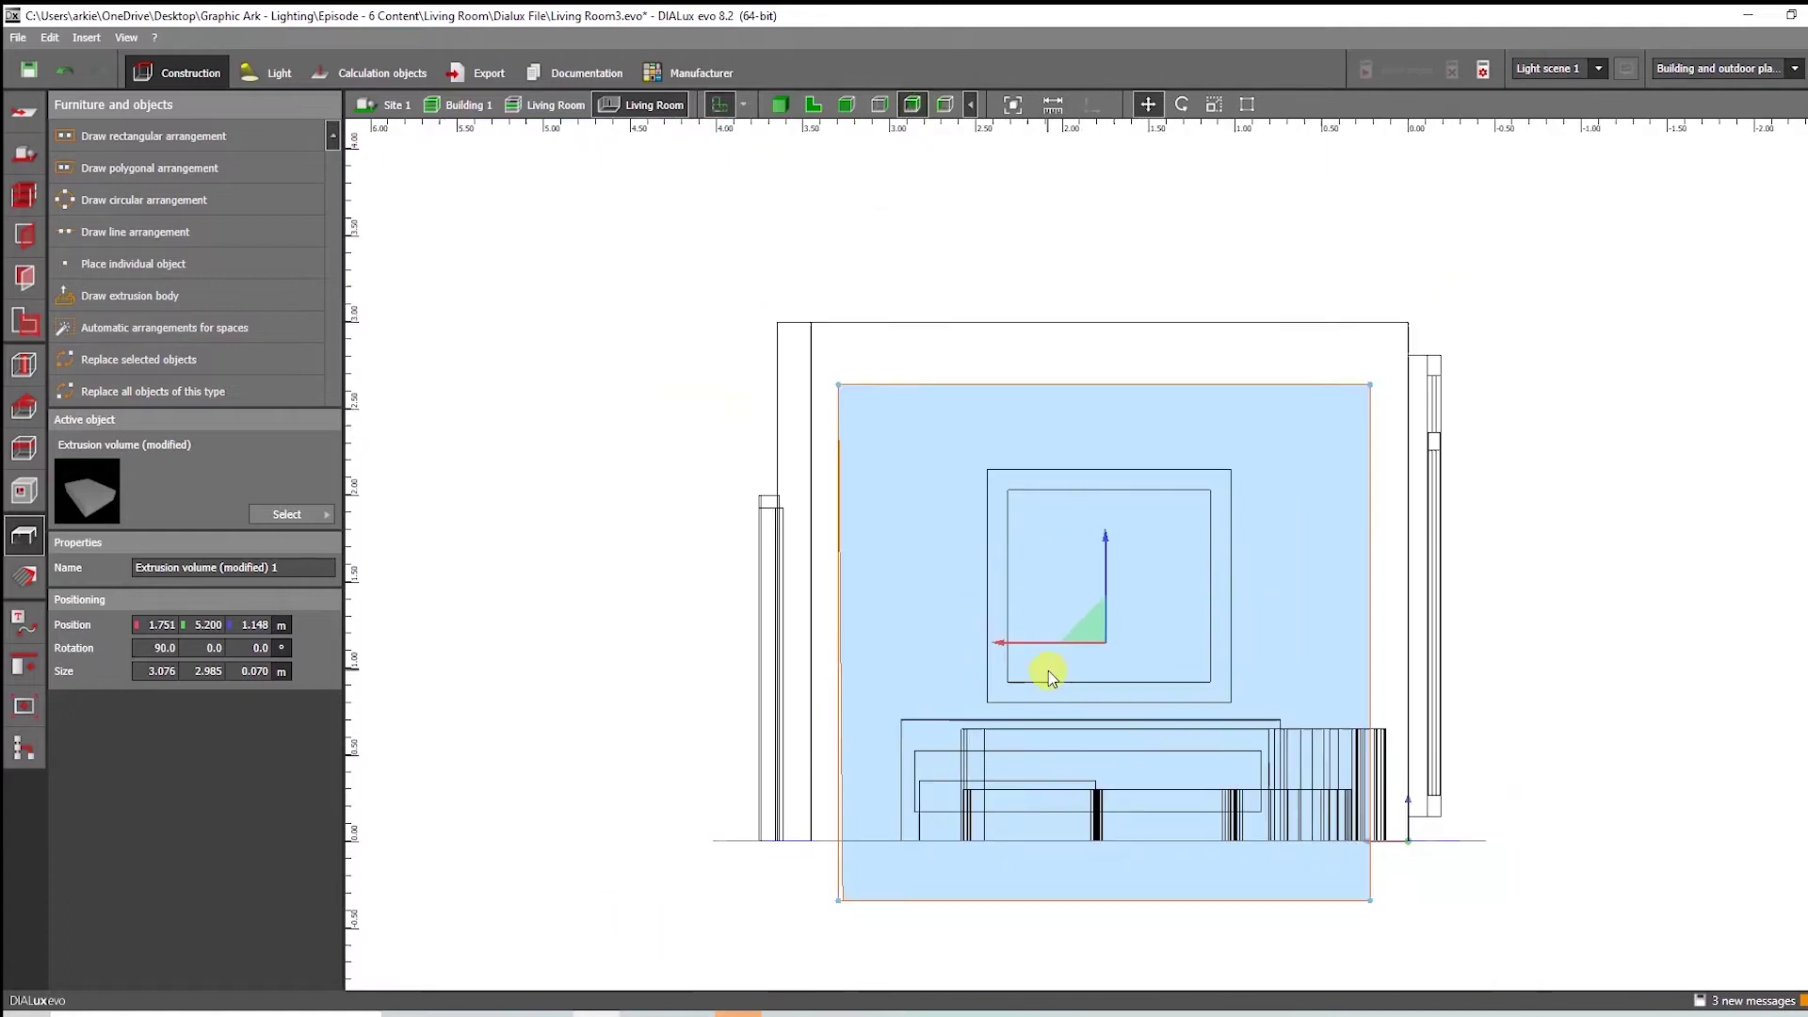
pyautogui.click(857, 108)
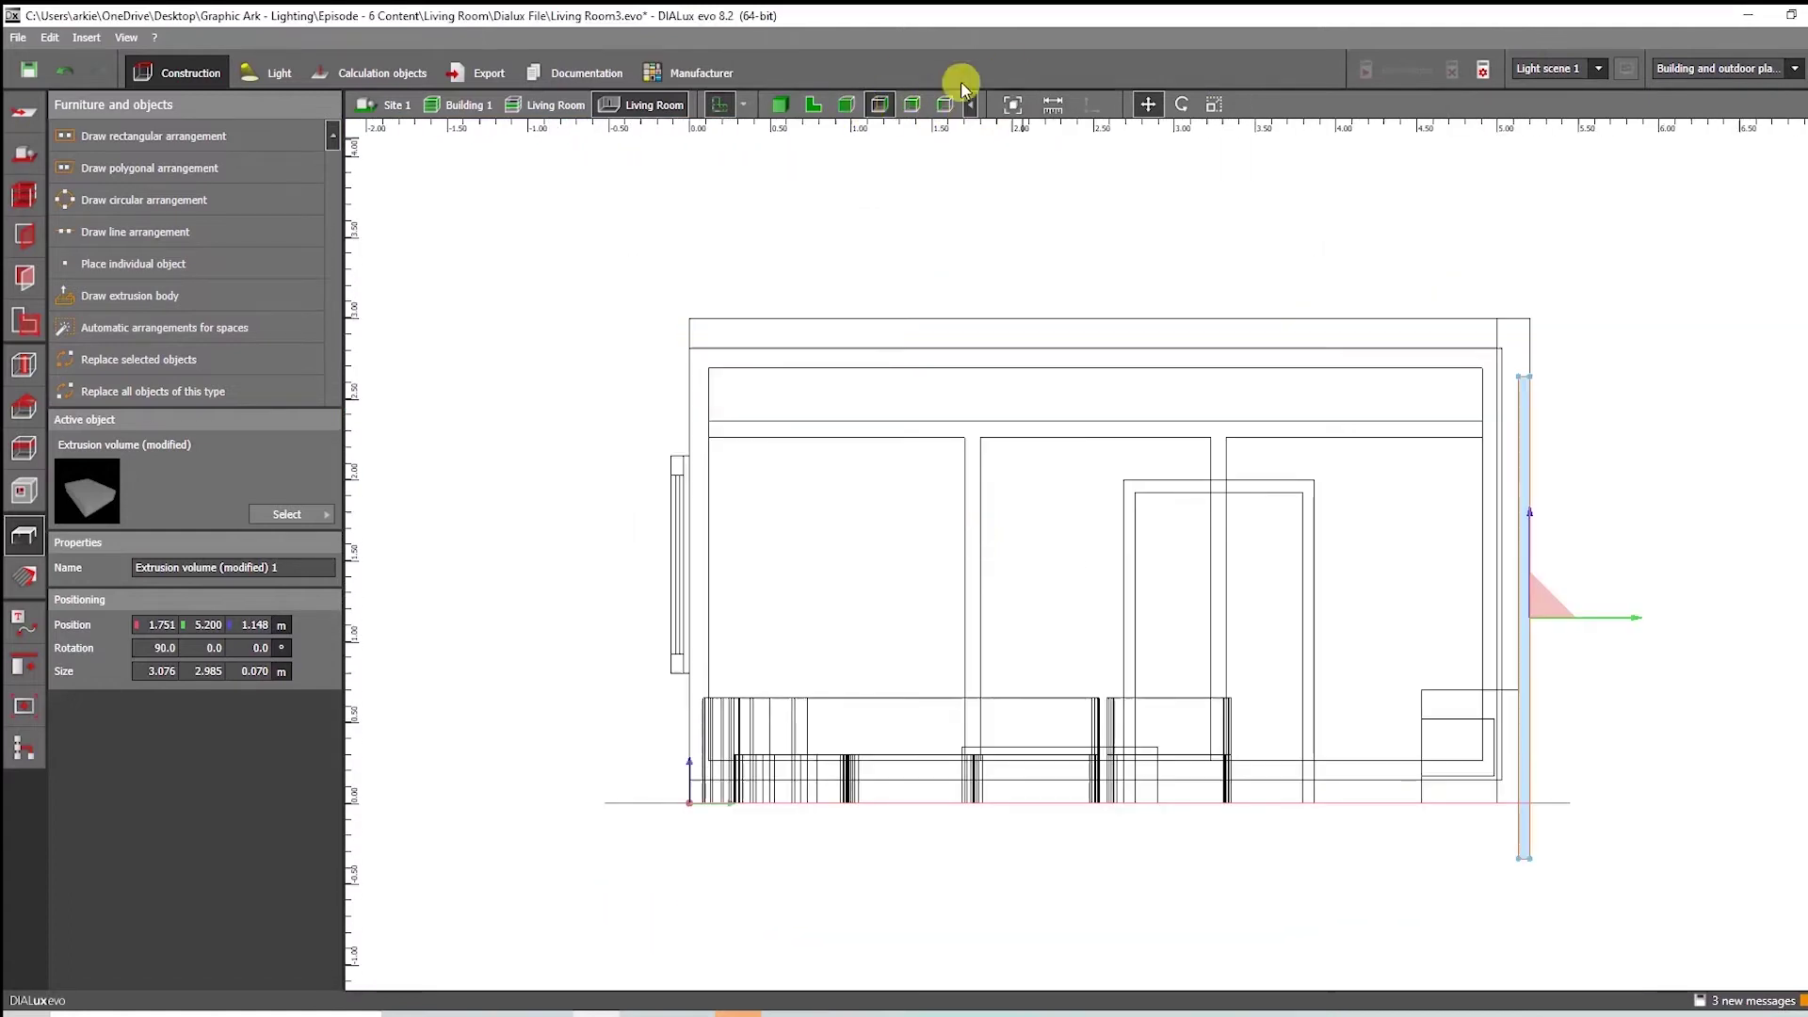
pyautogui.click(912, 104)
pyautogui.click(1214, 104)
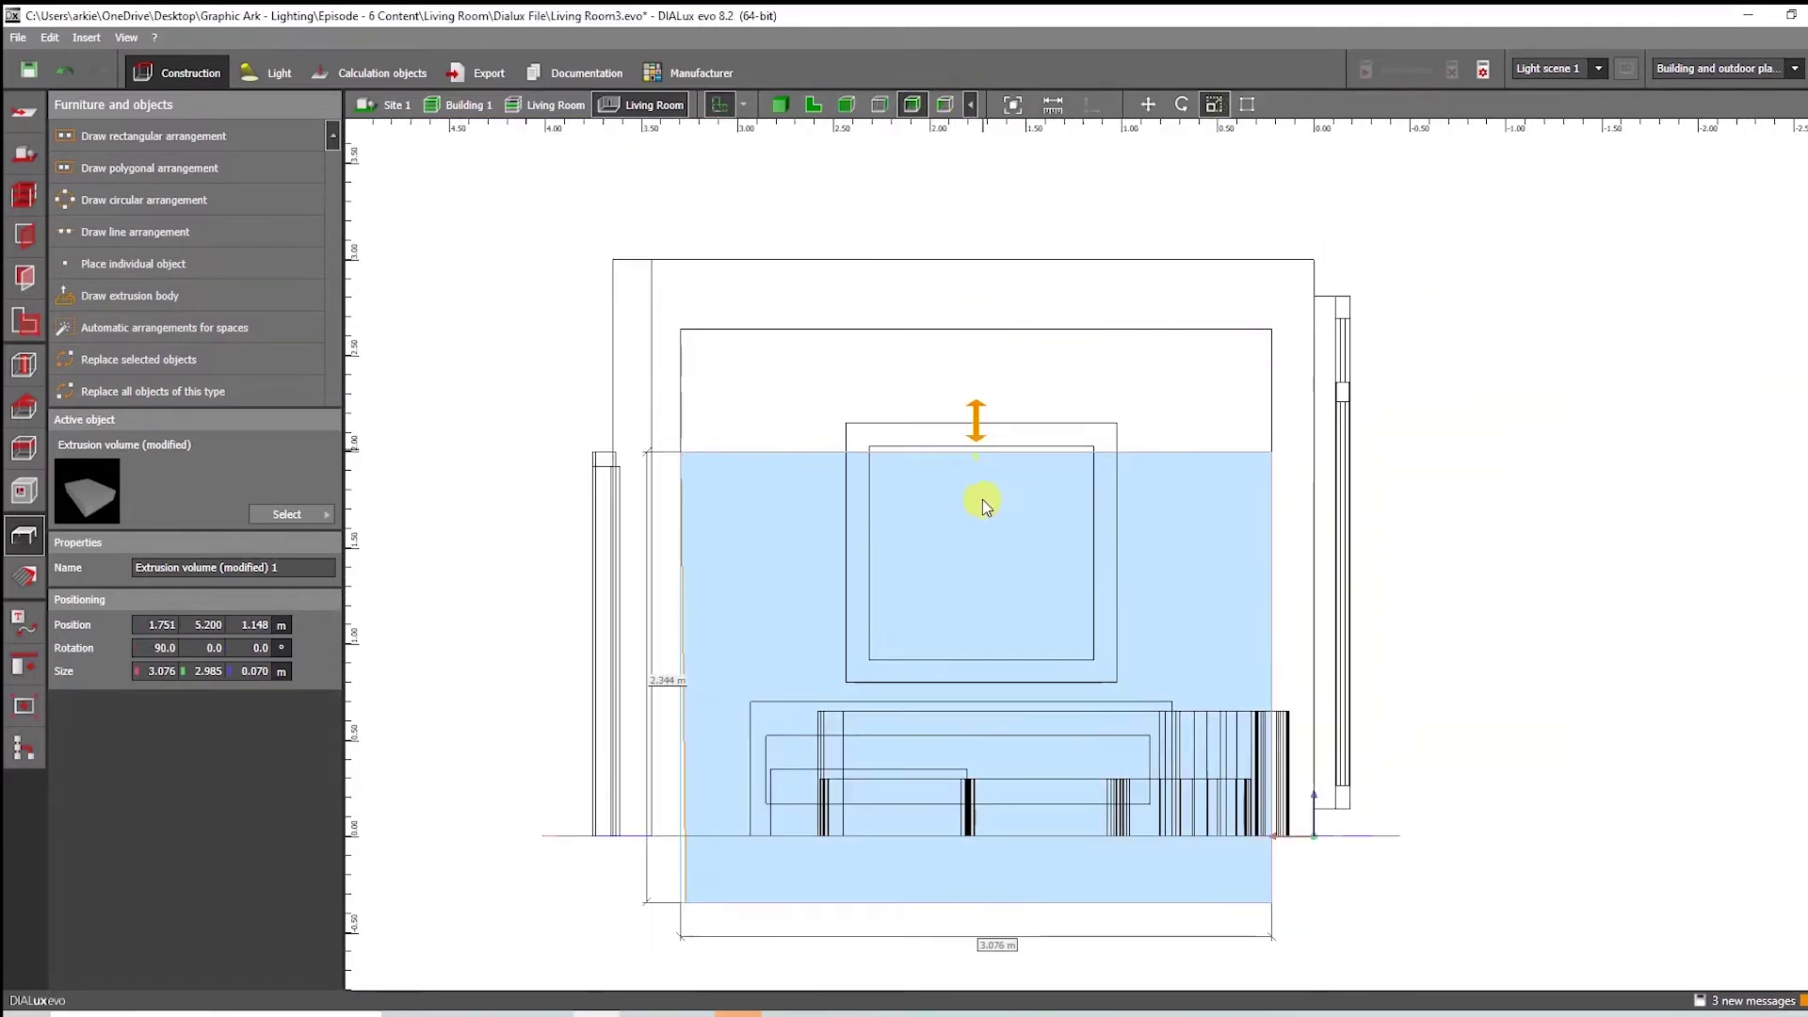
pyautogui.moveTo(986, 898); pyautogui.dragTo(1045, 762)
pyautogui.click(781, 104)
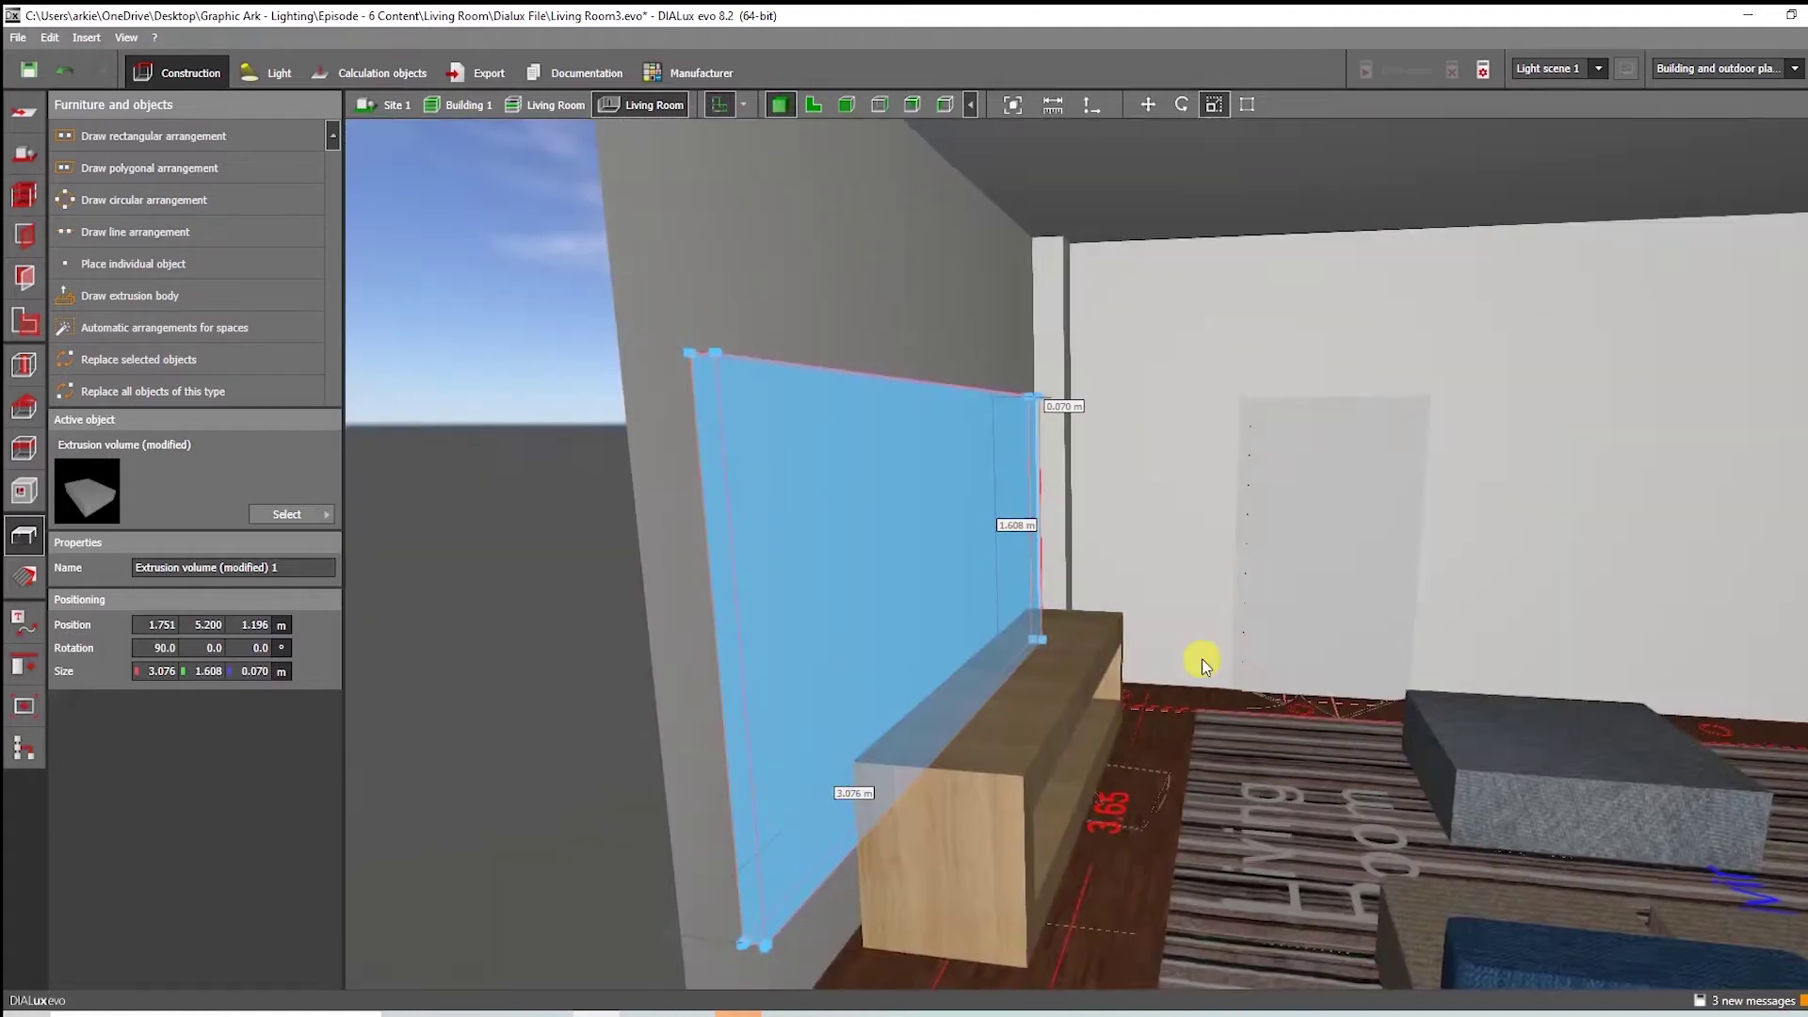
# Scale the wall panel's height up to 2.077 m and shift it sideways to X position 1.814 m.
pyautogui.press('Escape')
pyautogui.moveTo(1100, 722); pyautogui.dragTo(872, 674, button='right')
pyautogui.scroll(-2, 872, 674)
pyautogui.click(1013, 437)
pyautogui.rightClick(916, 431)
pyautogui.click(963, 473)
pyautogui.moveTo(1004, 396); pyautogui.dragTo(1017, 326, button='right')
pyautogui.moveTo(1027, 607)
pyautogui.mouseDown(button='middle')
pyautogui.moveTo(1235, 613)
pyautogui.moveTo(1021, 589)
pyautogui.mouseUp(button='middle')
pyautogui.rightClick(1074, 436)
pyautogui.click(1083, 446)
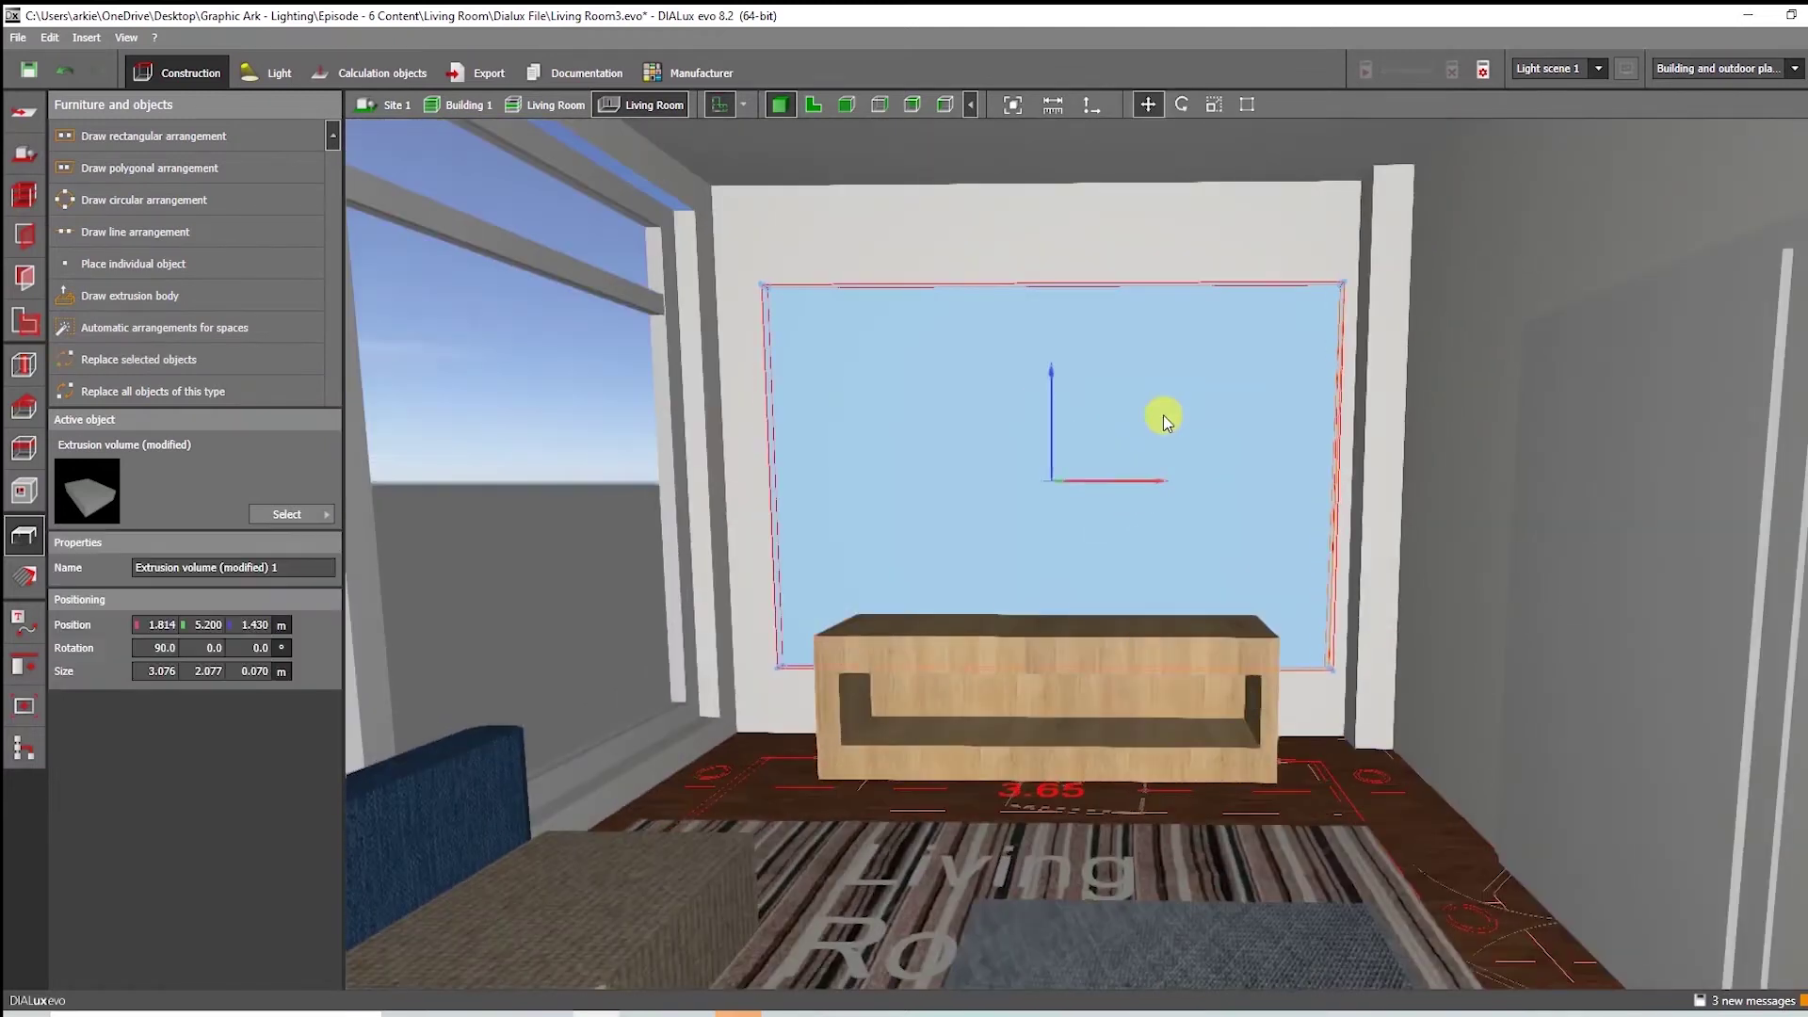
# Create a texture material from the white marble image and apply it to the TV wall panel.
pyautogui.click(1139, 758)
pyautogui.click(25, 577)
pyautogui.click(137, 415)
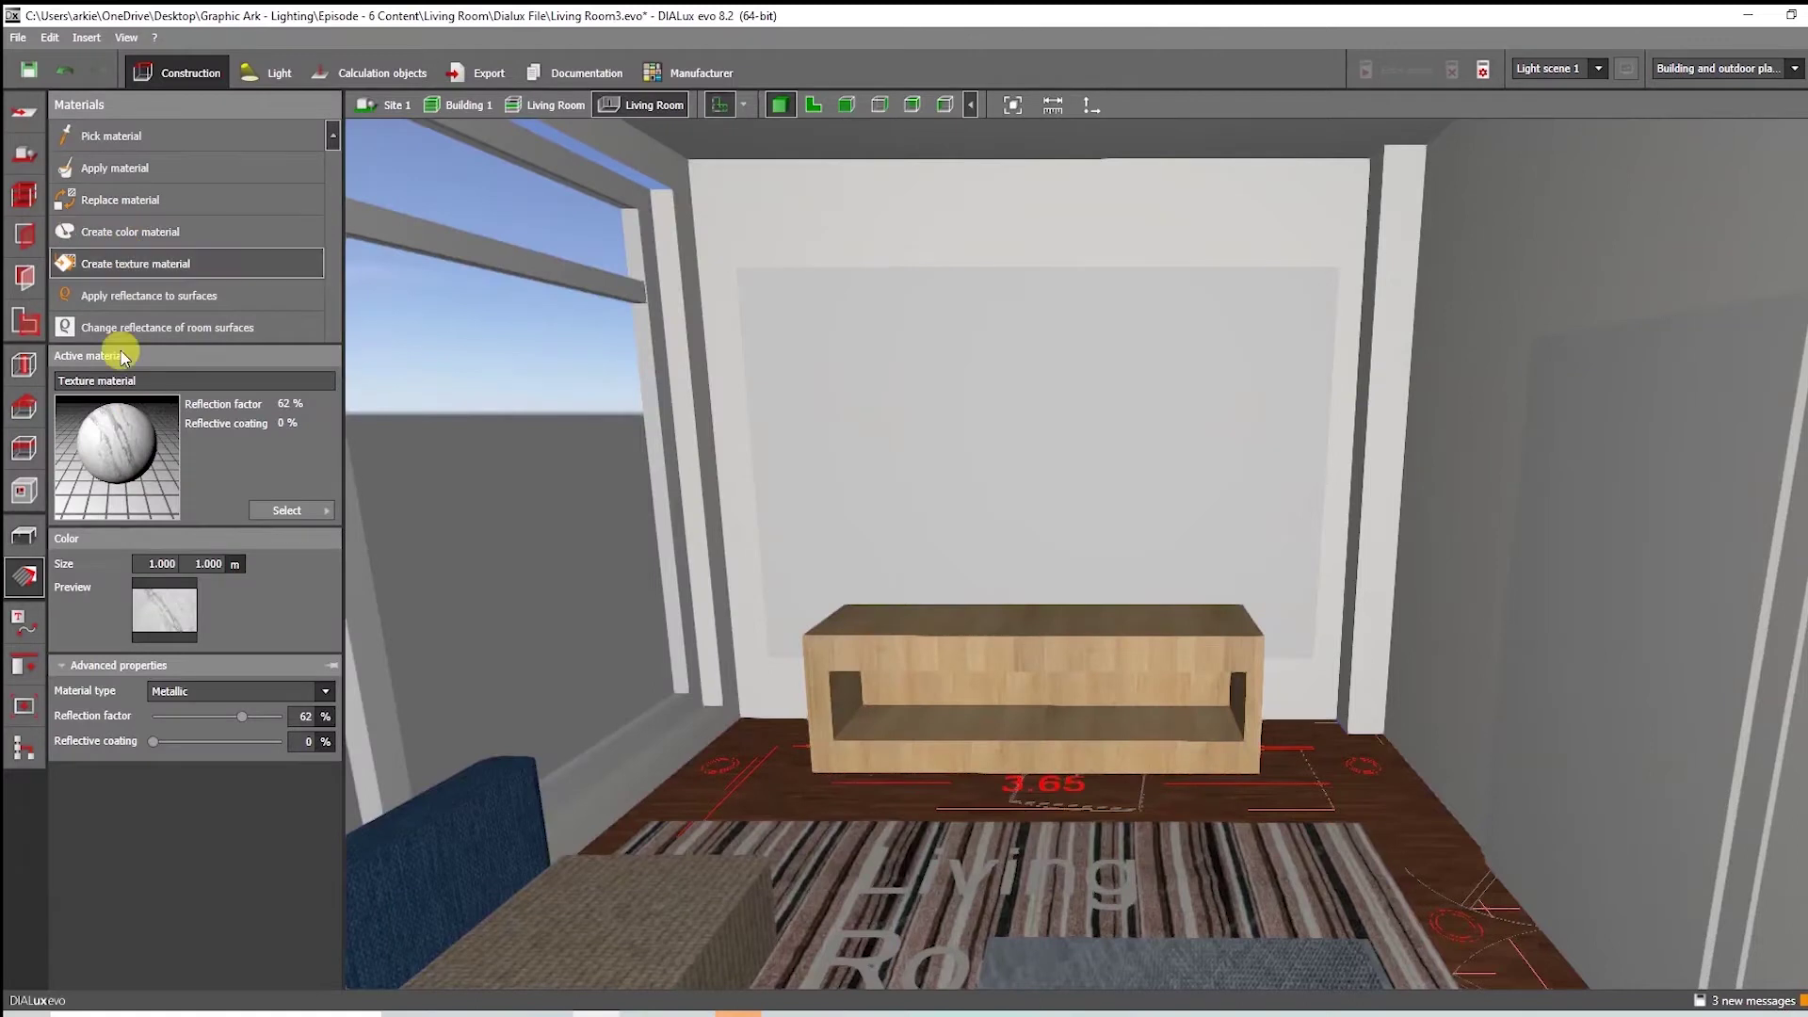
pyautogui.click(1043, 436)
pyautogui.moveTo(904, 612)
pyautogui.mouseDown(button='right')
pyautogui.moveTo(1054, 659)
pyautogui.moveTo(900, 630)
pyautogui.mouseUp(button='right')
pyautogui.click(900, 630)
# Stretch the marble texture on the TV wall panel to a height of 2.077 m.
pyautogui.moveTo(708, 593); pyautogui.dragTo(700, 335)
pyautogui.moveTo(937, 836); pyautogui.dragTo(1276, 843)
pyautogui.press('Escape')
pyautogui.moveTo(1280, 841); pyautogui.dragTo(1349, 716, button='right')
pyautogui.hotkey('ctrl', 'z')
pyautogui.moveTo(1349, 712); pyautogui.dragTo(952, 759, button='middle')
pyautogui.scroll(3, 1099, 698)
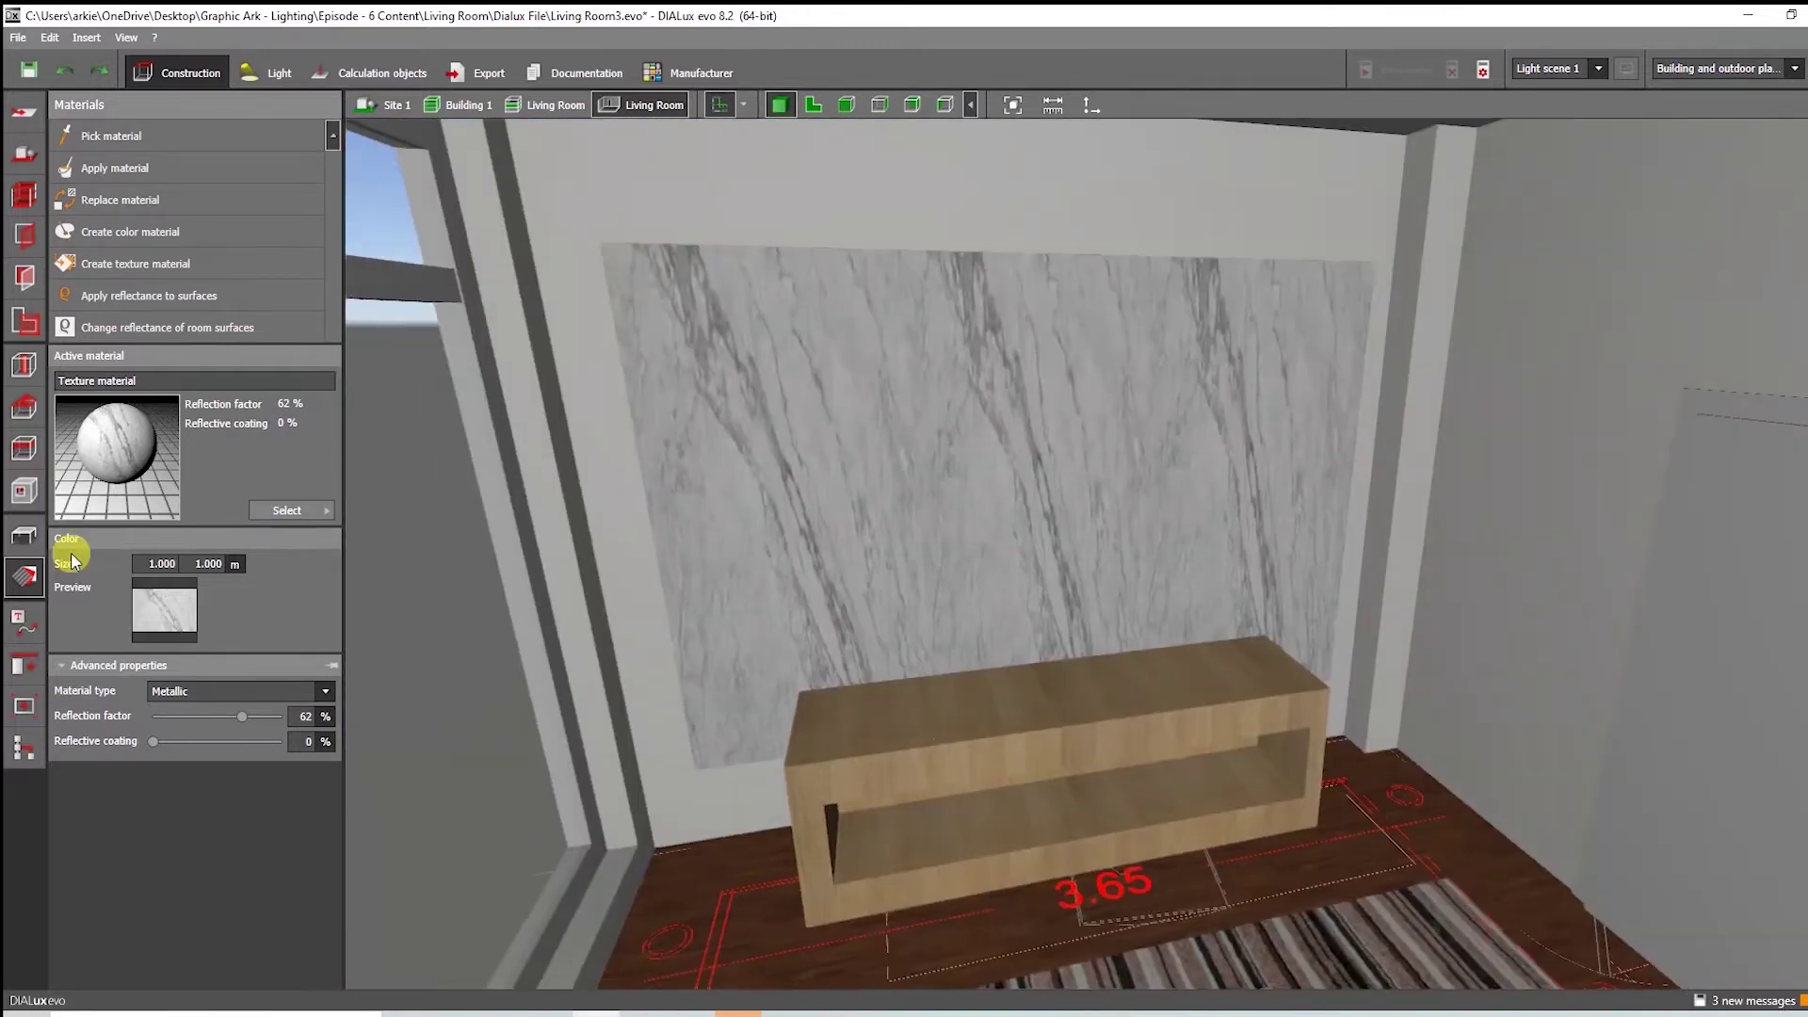
# Place a Cube object in front of the marble wall panel and rotate it 90° upright for the TV screen.
pyautogui.click(25, 536)
pyautogui.click(285, 517)
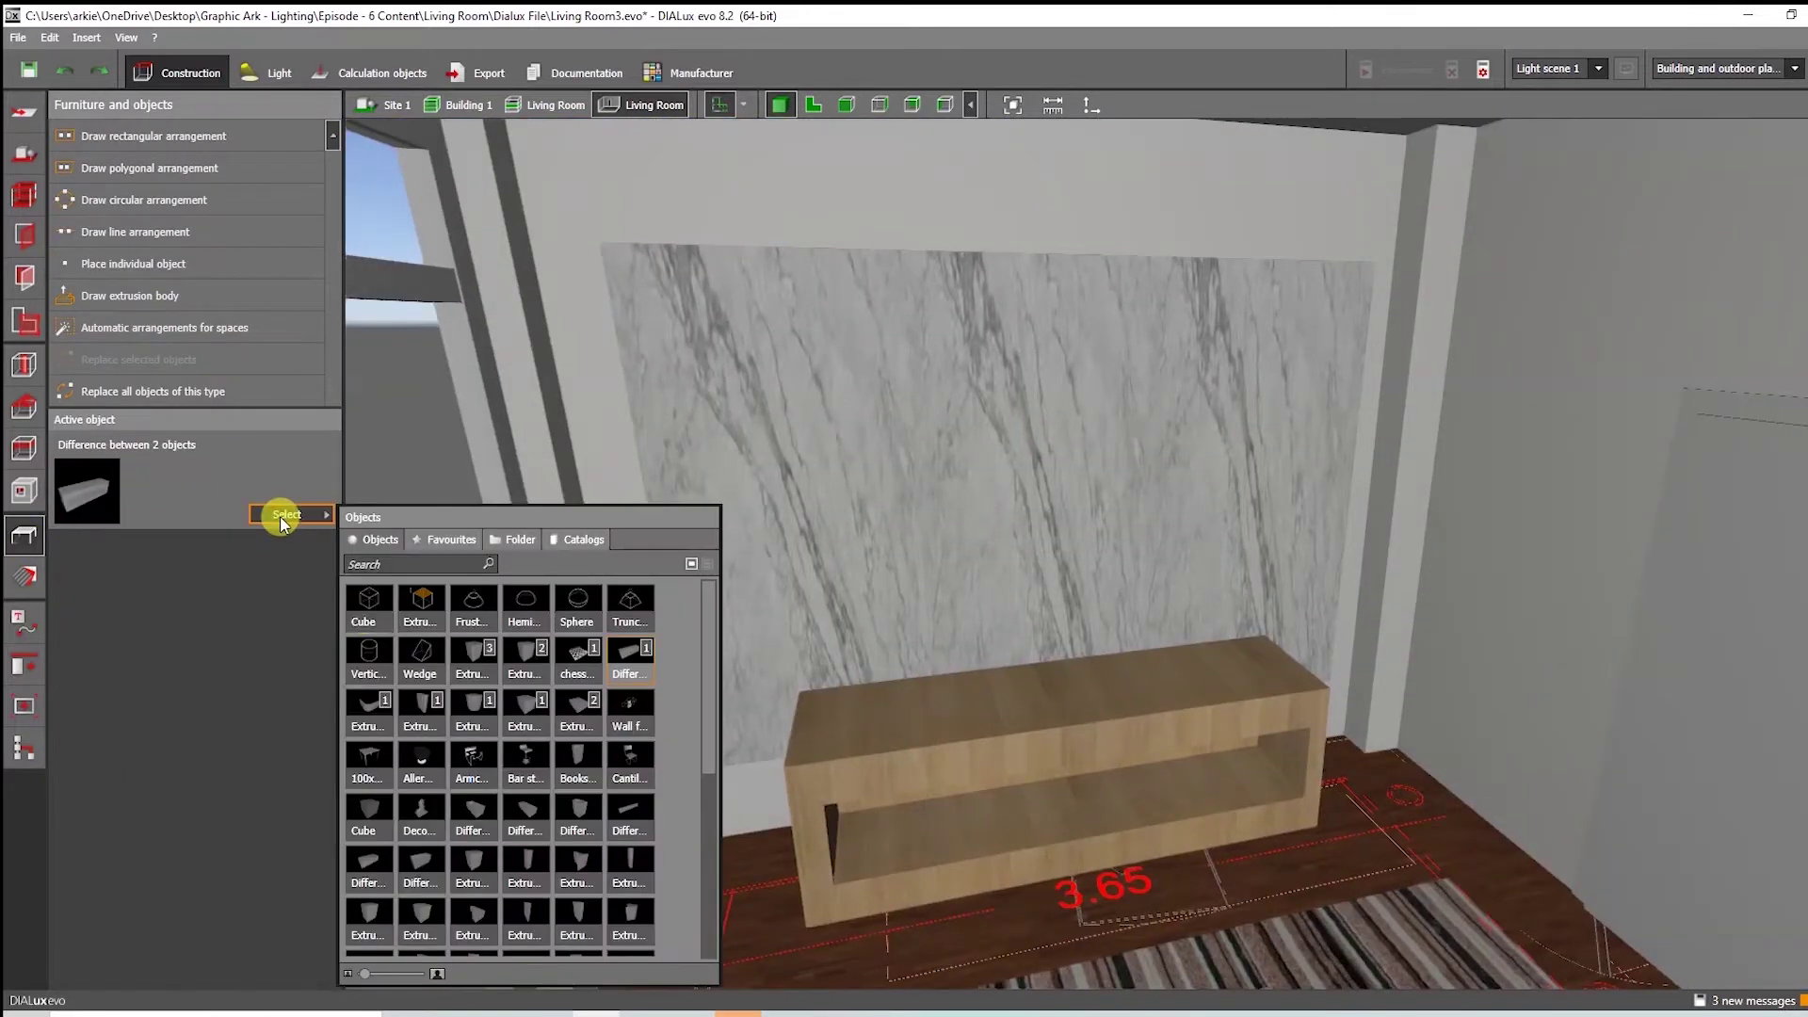
pyautogui.click(369, 612)
pyautogui.click(133, 265)
pyautogui.click(862, 495)
pyautogui.moveTo(1225, 565); pyautogui.dragTo(1300, 482, button='right')
pyautogui.rightClick(1202, 495)
pyautogui.click(1232, 529)
# Scale the TV screen cube to 1.882 m wide and 1.000 m high.
pyautogui.rightClick(1300, 482)
pyautogui.click(1352, 537)
pyautogui.moveTo(1347, 518); pyautogui.dragTo(1647, 571)
pyautogui.moveTo(751, 699); pyautogui.dragTo(1041, 565, button='right')
pyautogui.moveTo(1040, 529); pyautogui.dragTo(1023, 471)
pyautogui.click(1545, 603)
pyautogui.moveTo(1544, 603); pyautogui.dragTo(1234, 647, button='right')
pyautogui.rightClick(1234, 648)
pyautogui.click(1287, 702)
pyautogui.click(1356, 803)
pyautogui.moveTo(1356, 804); pyautogui.dragTo(1060, 429, button='right')
pyautogui.click(1062, 428)
# Position the TV screen against the marble panel at X 1.726 m and thin it to 0.001 m.
pyautogui.click(1188, 649)
pyautogui.moveTo(1189, 650); pyautogui.dragTo(1218, 735, button='right')
pyautogui.scroll(5, 1177, 706)
pyautogui.rightClick(1139, 680)
pyautogui.click(1191, 675)
pyautogui.moveTo(1215, 634); pyautogui.dragTo(1142, 639)
pyautogui.moveTo(1070, 576); pyautogui.dragTo(1070, 561)
pyautogui.click(1187, 835)
pyautogui.moveTo(1187, 841); pyautogui.dragTo(913, 630, button='middle')
pyautogui.click(912, 631)
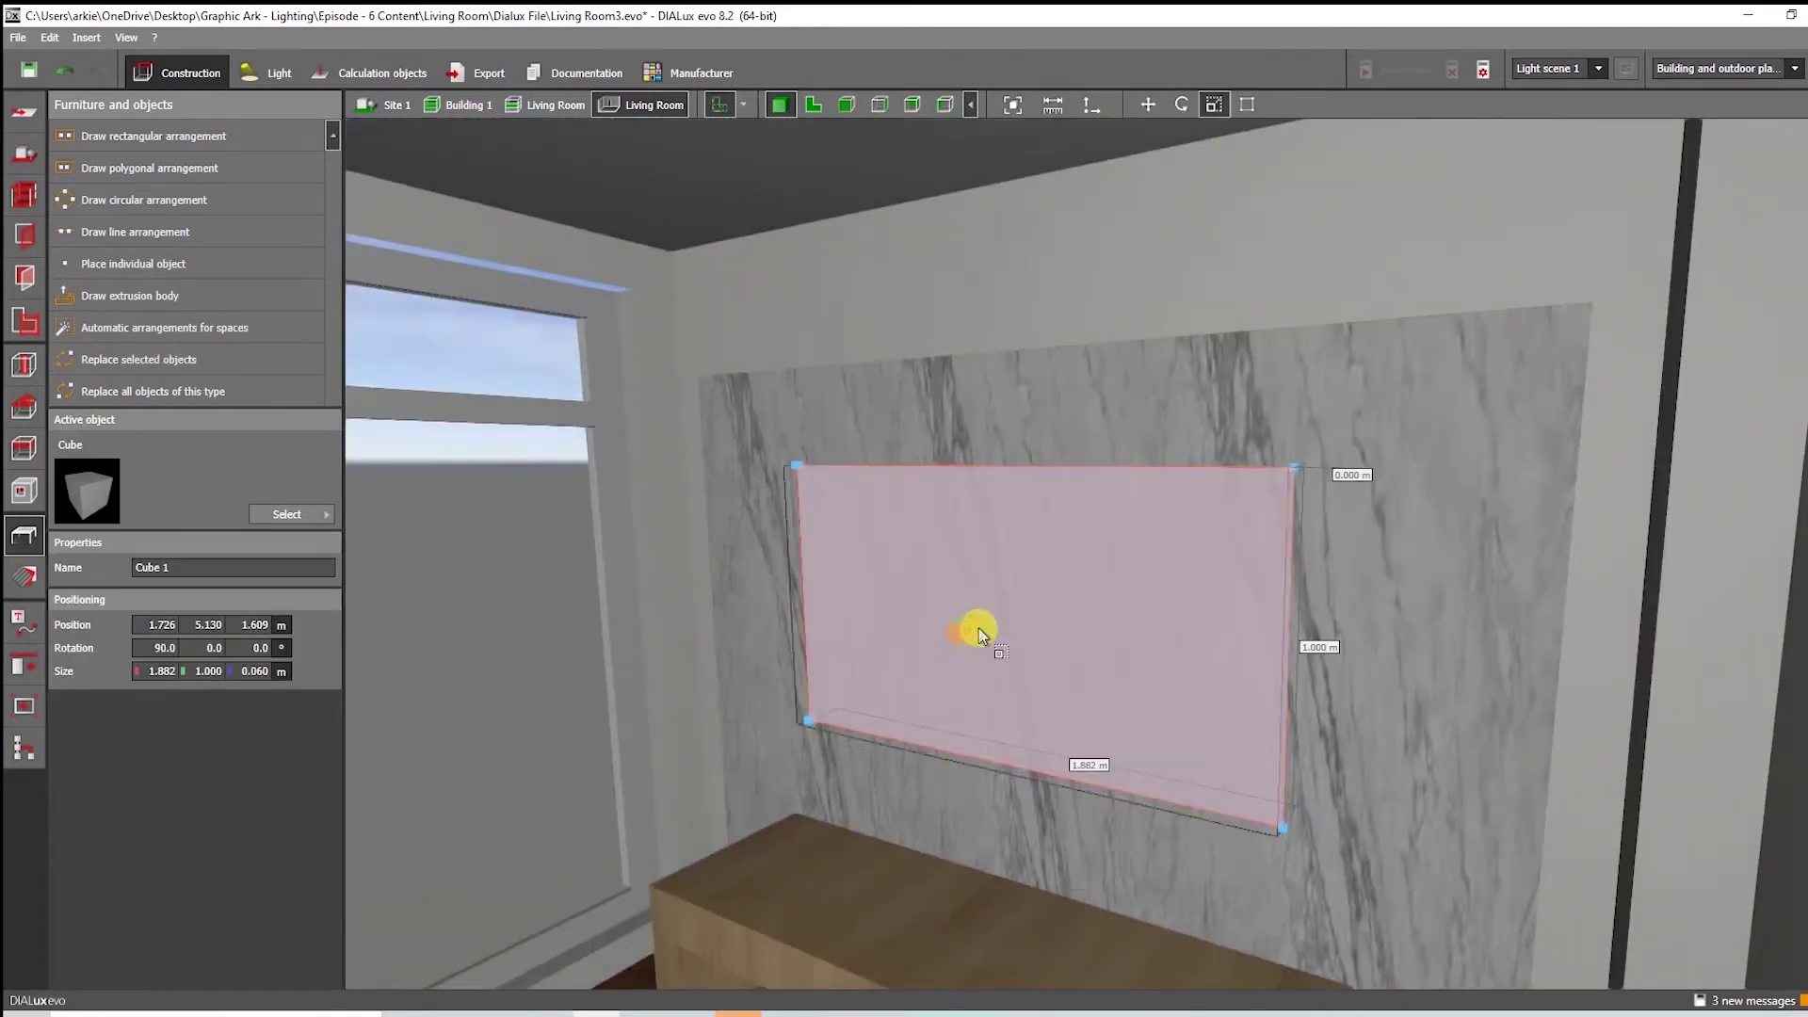
pyautogui.moveTo(1051, 586); pyautogui.dragTo(1071, 779, button='middle')
pyautogui.click(1071, 780)
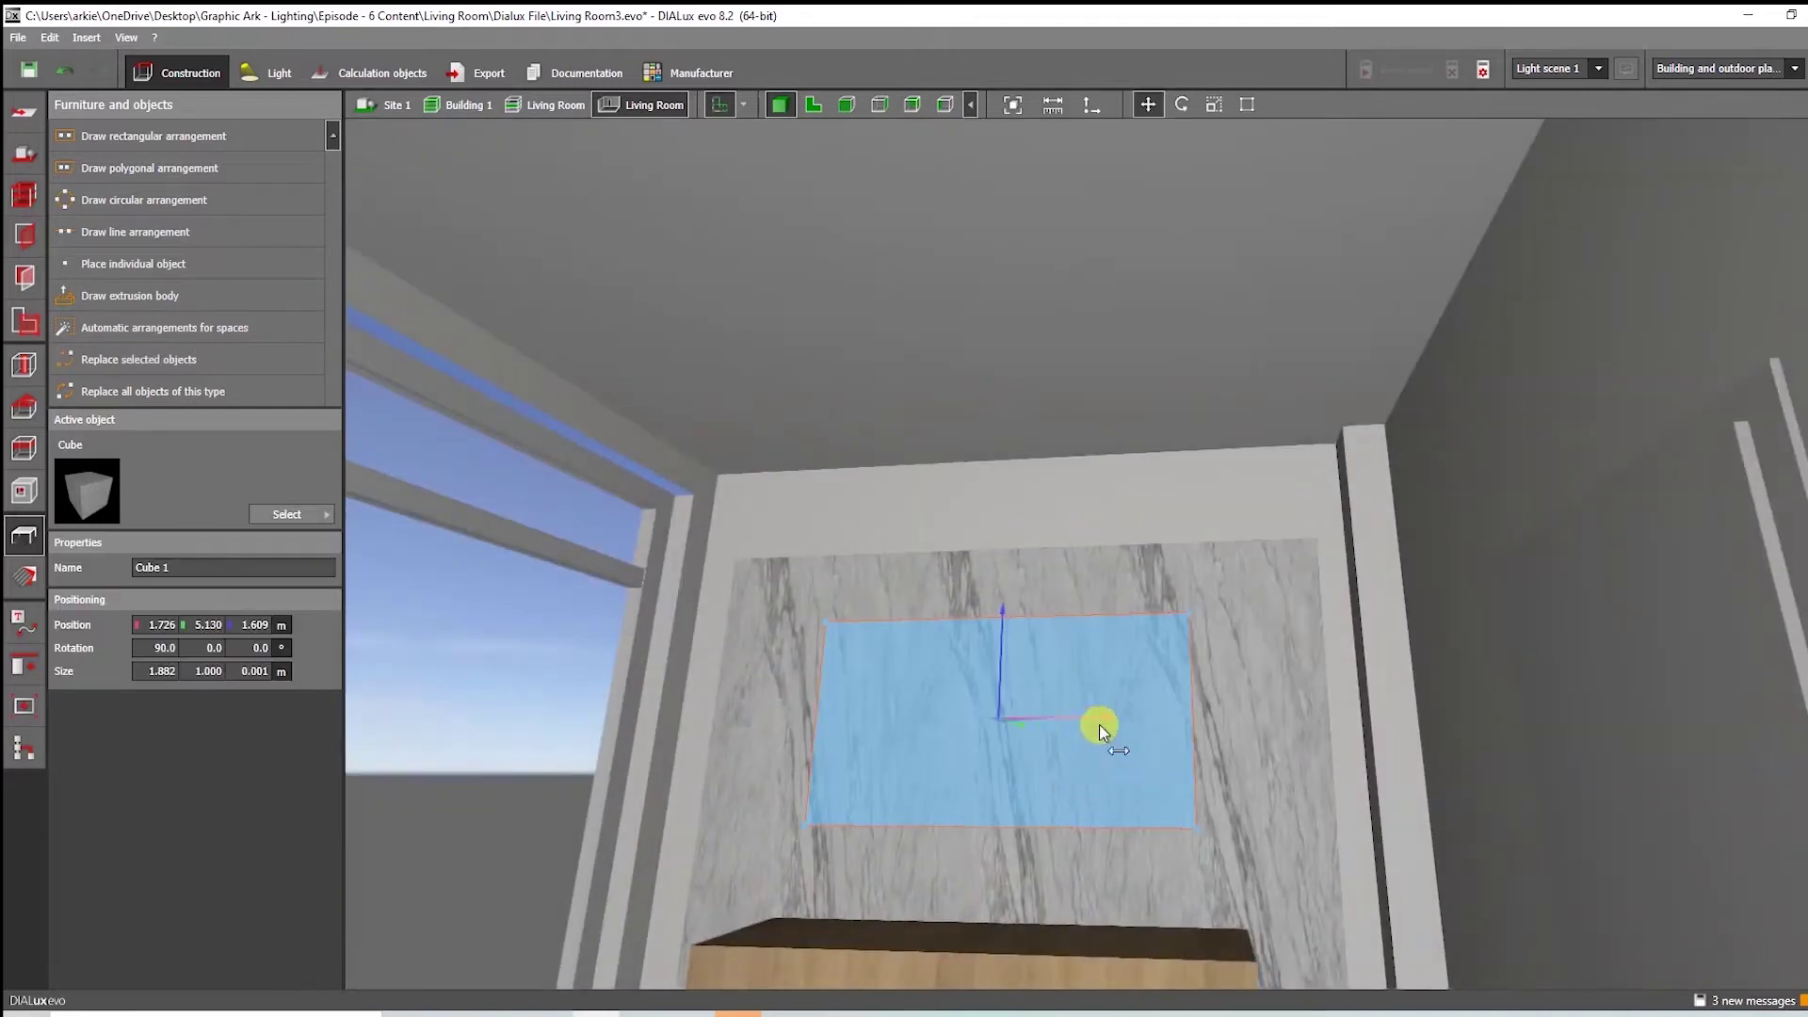
# Duplicate the marble wall panel and place the copy in the room on the floor plan.
pyautogui.moveTo(1172, 867); pyautogui.dragTo(986, 608, button='right')
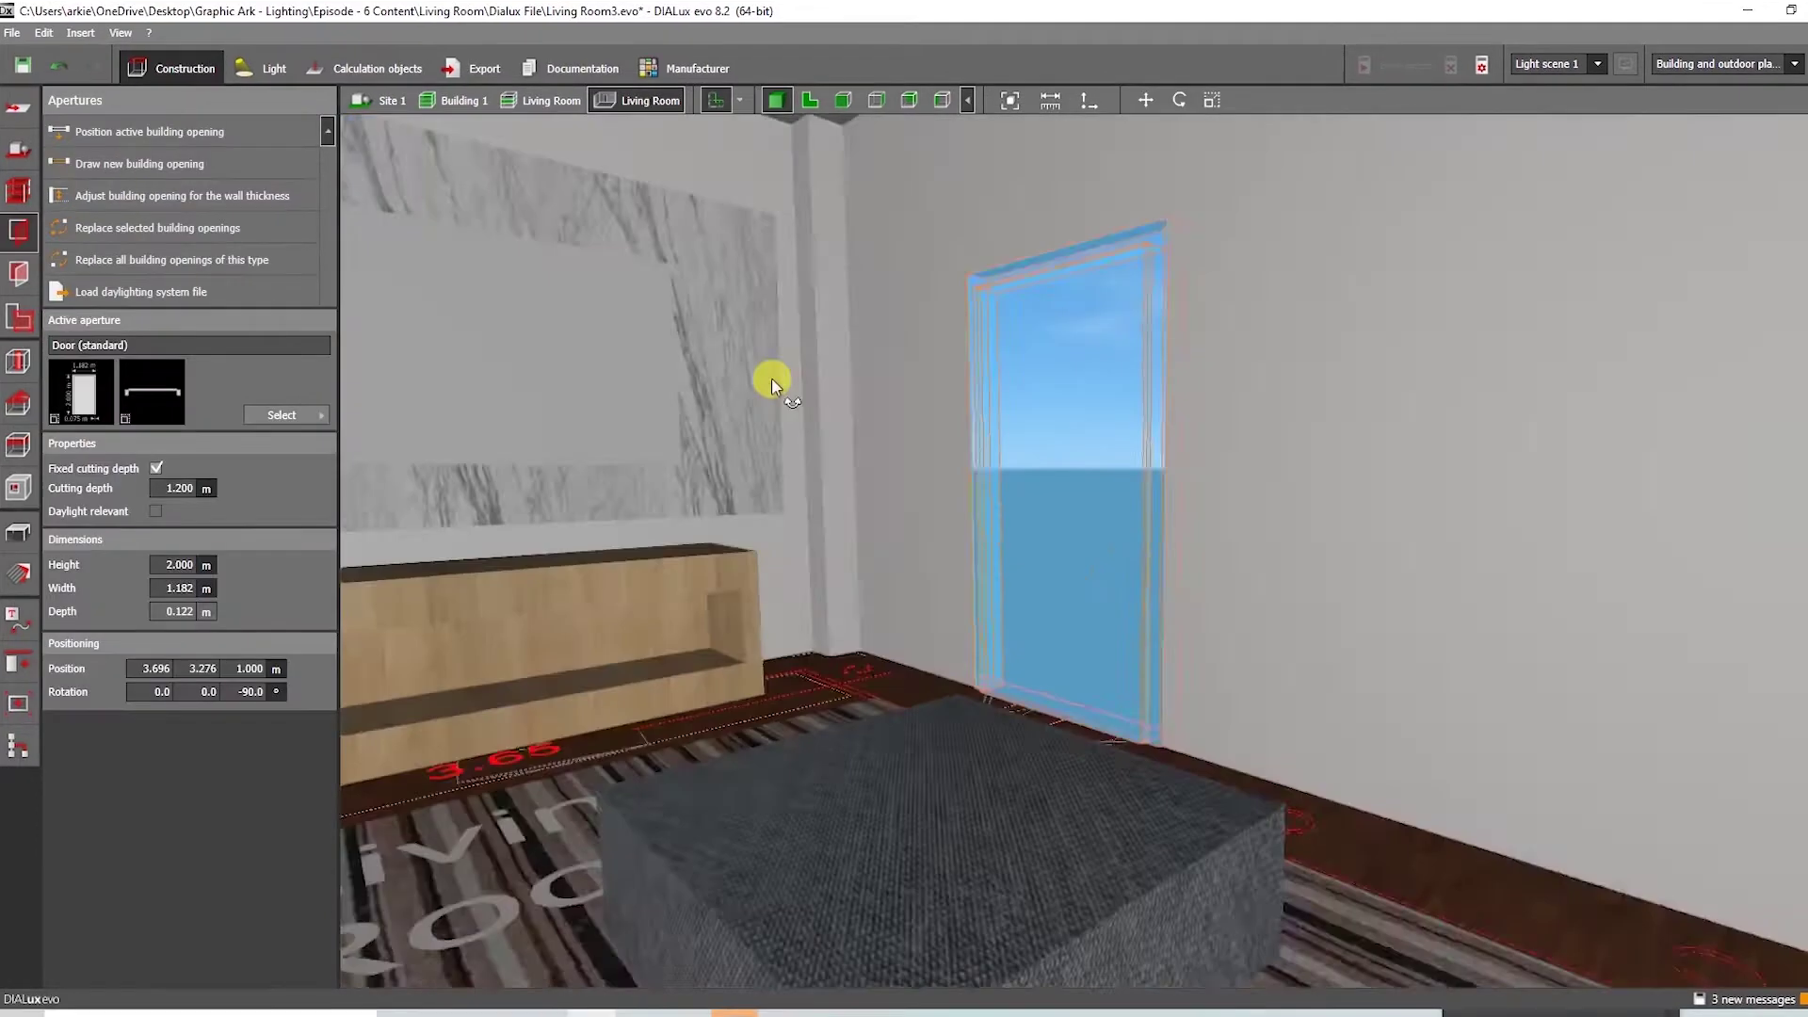
pyautogui.click(794, 396)
pyautogui.moveTo(794, 395); pyautogui.dragTo(905, 489, button='right')
pyautogui.click(745, 394)
pyautogui.click(810, 100)
pyautogui.scroll(4, 839, 505)
pyautogui.moveTo(1078, 710); pyautogui.dragTo(1083, 852, button='middle')
pyautogui.click(970, 325)
pyautogui.scroll(1, 970, 325)
pyautogui.moveTo(881, 404); pyautogui.dragTo(889, 345, button='middle')
pyautogui.scroll(-1, 893, 351)
pyautogui.click(895, 278)
pyautogui.scroll(-1, 1236, 258)
pyautogui.moveTo(1236, 258); pyautogui.dragTo(1119, 105, button='middle')
# Rotate the copied panel to -90° against the door wall and narrow it to picture size.
pyautogui.click(1179, 99)
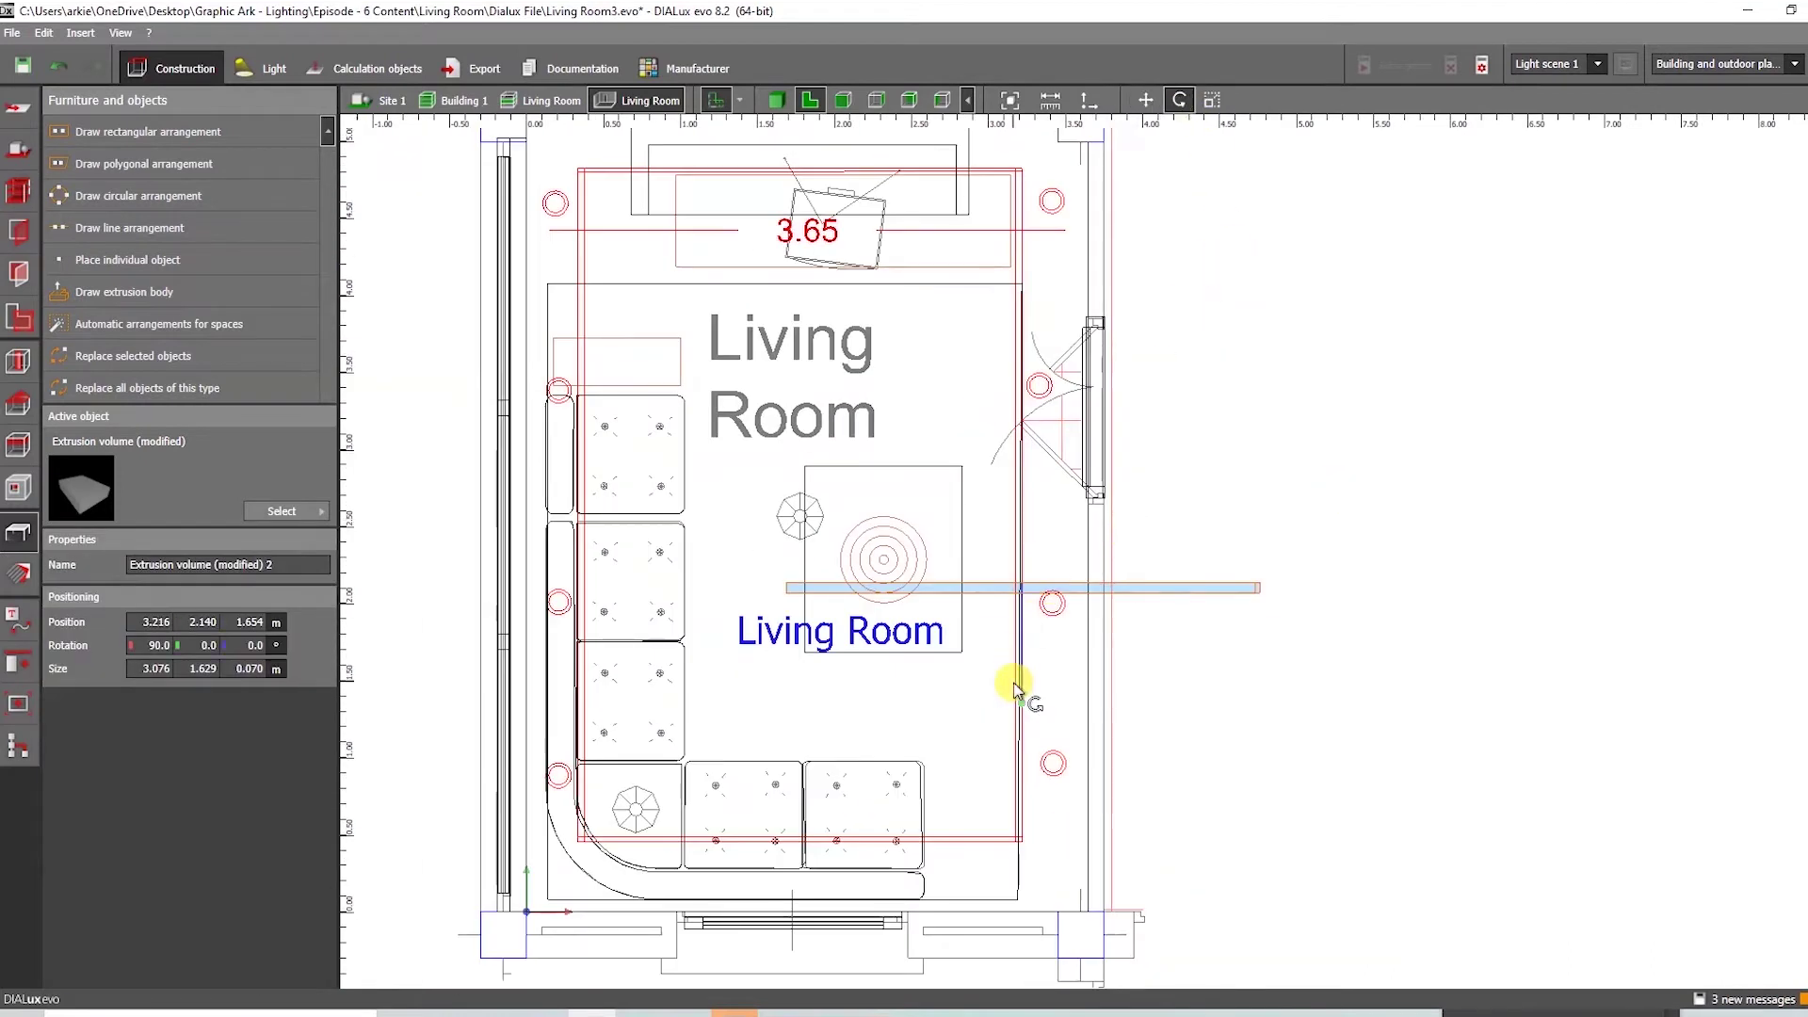
pyautogui.moveTo(1085, 703); pyautogui.dragTo(1085, 455)
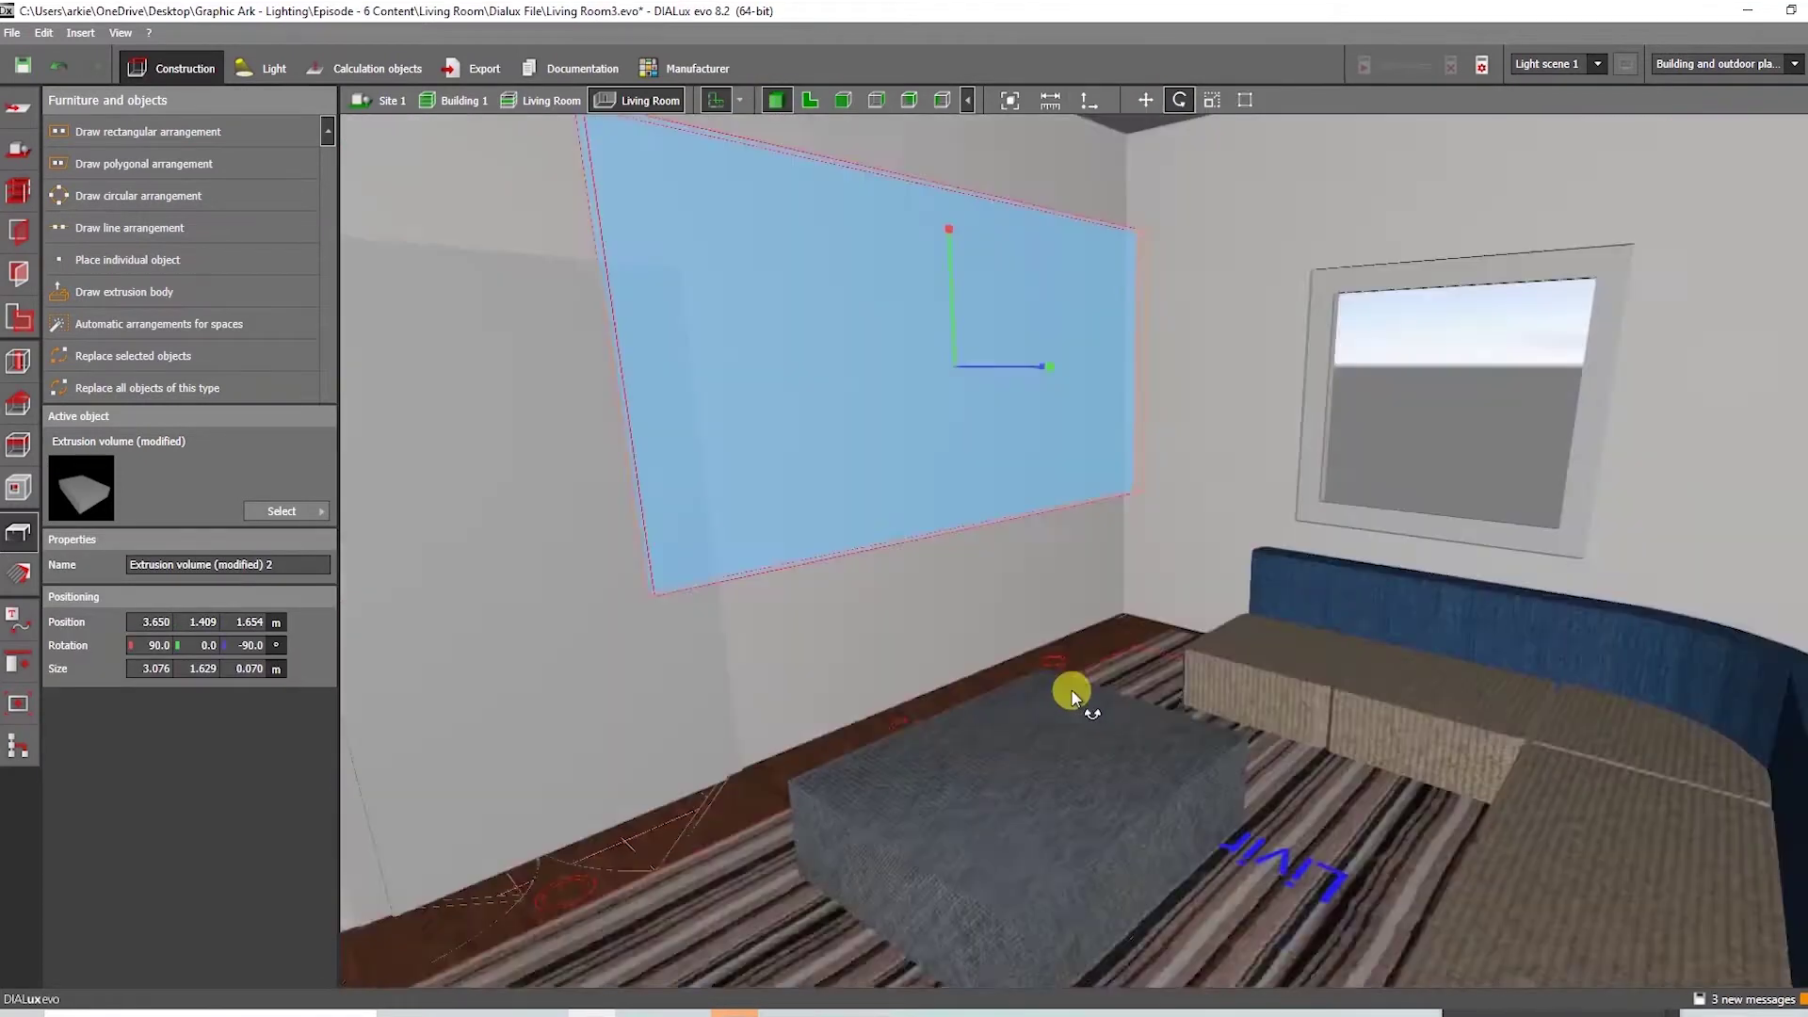
pyautogui.moveTo(907, 371); pyautogui.dragTo(637, 364)
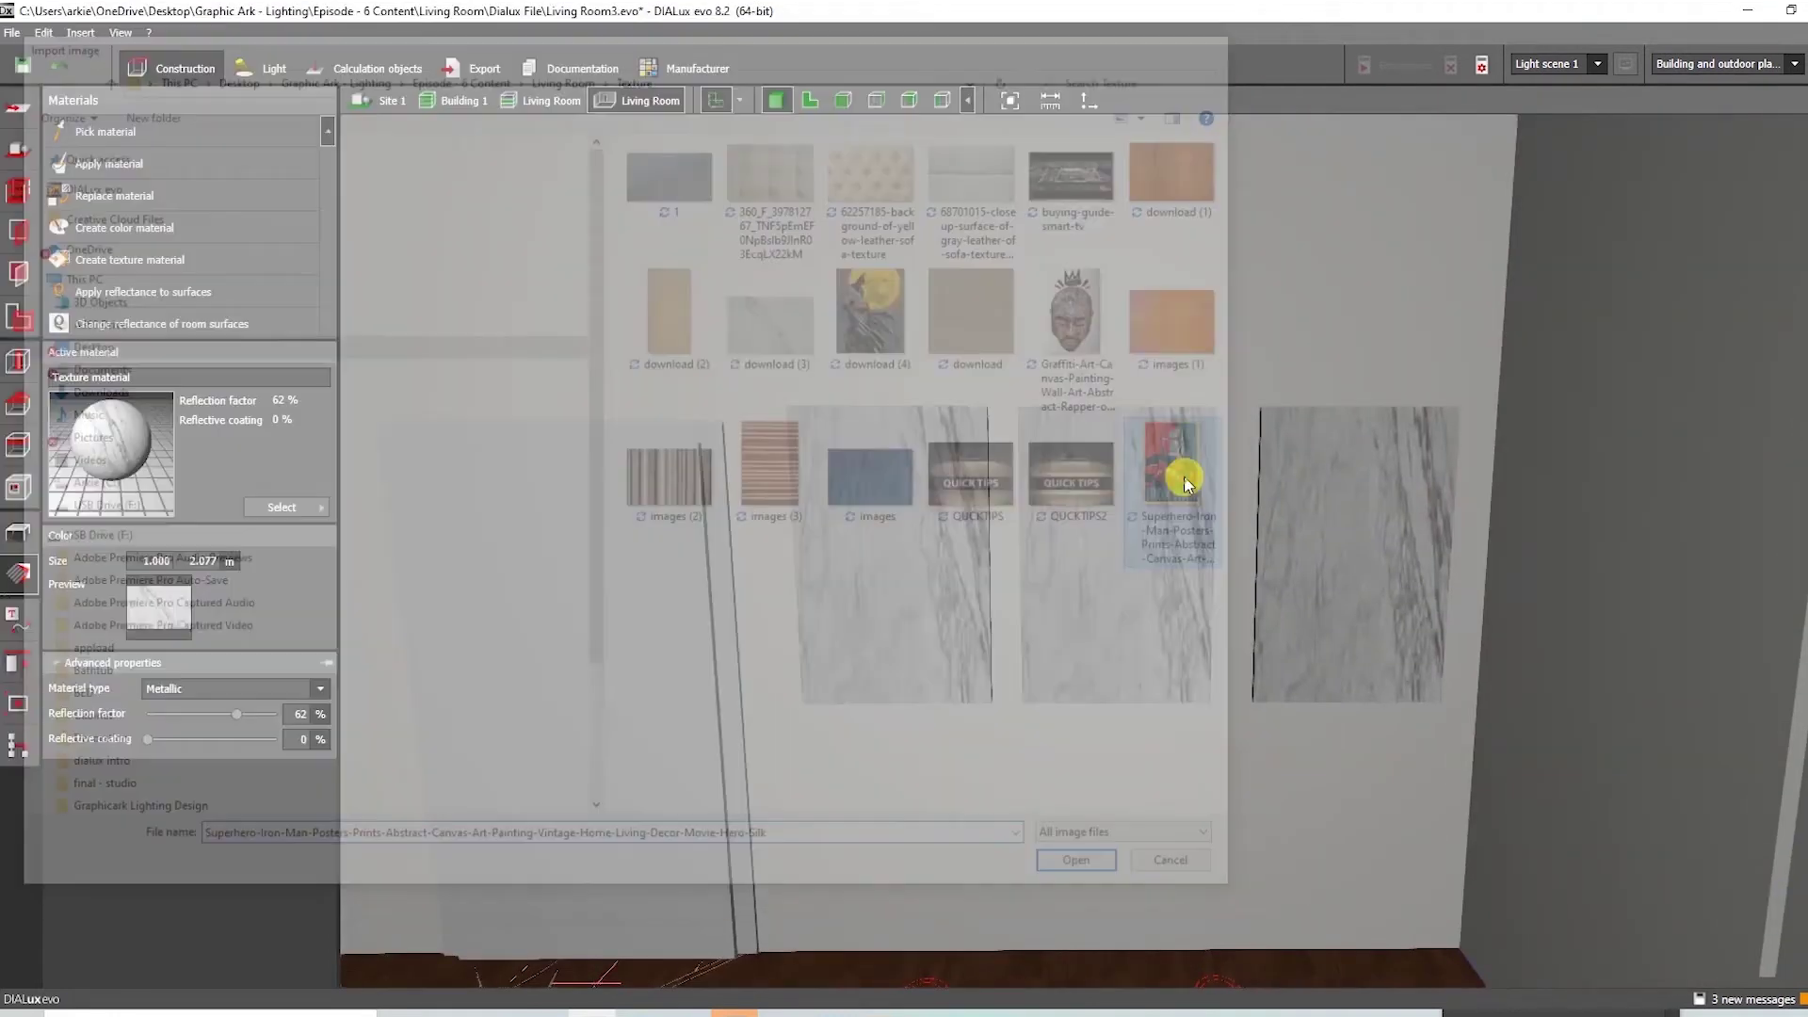
# Apply the Iron Man poster texture to the middle picture panel and create image textures for the pictures on either side.
pyautogui.click(108, 164)
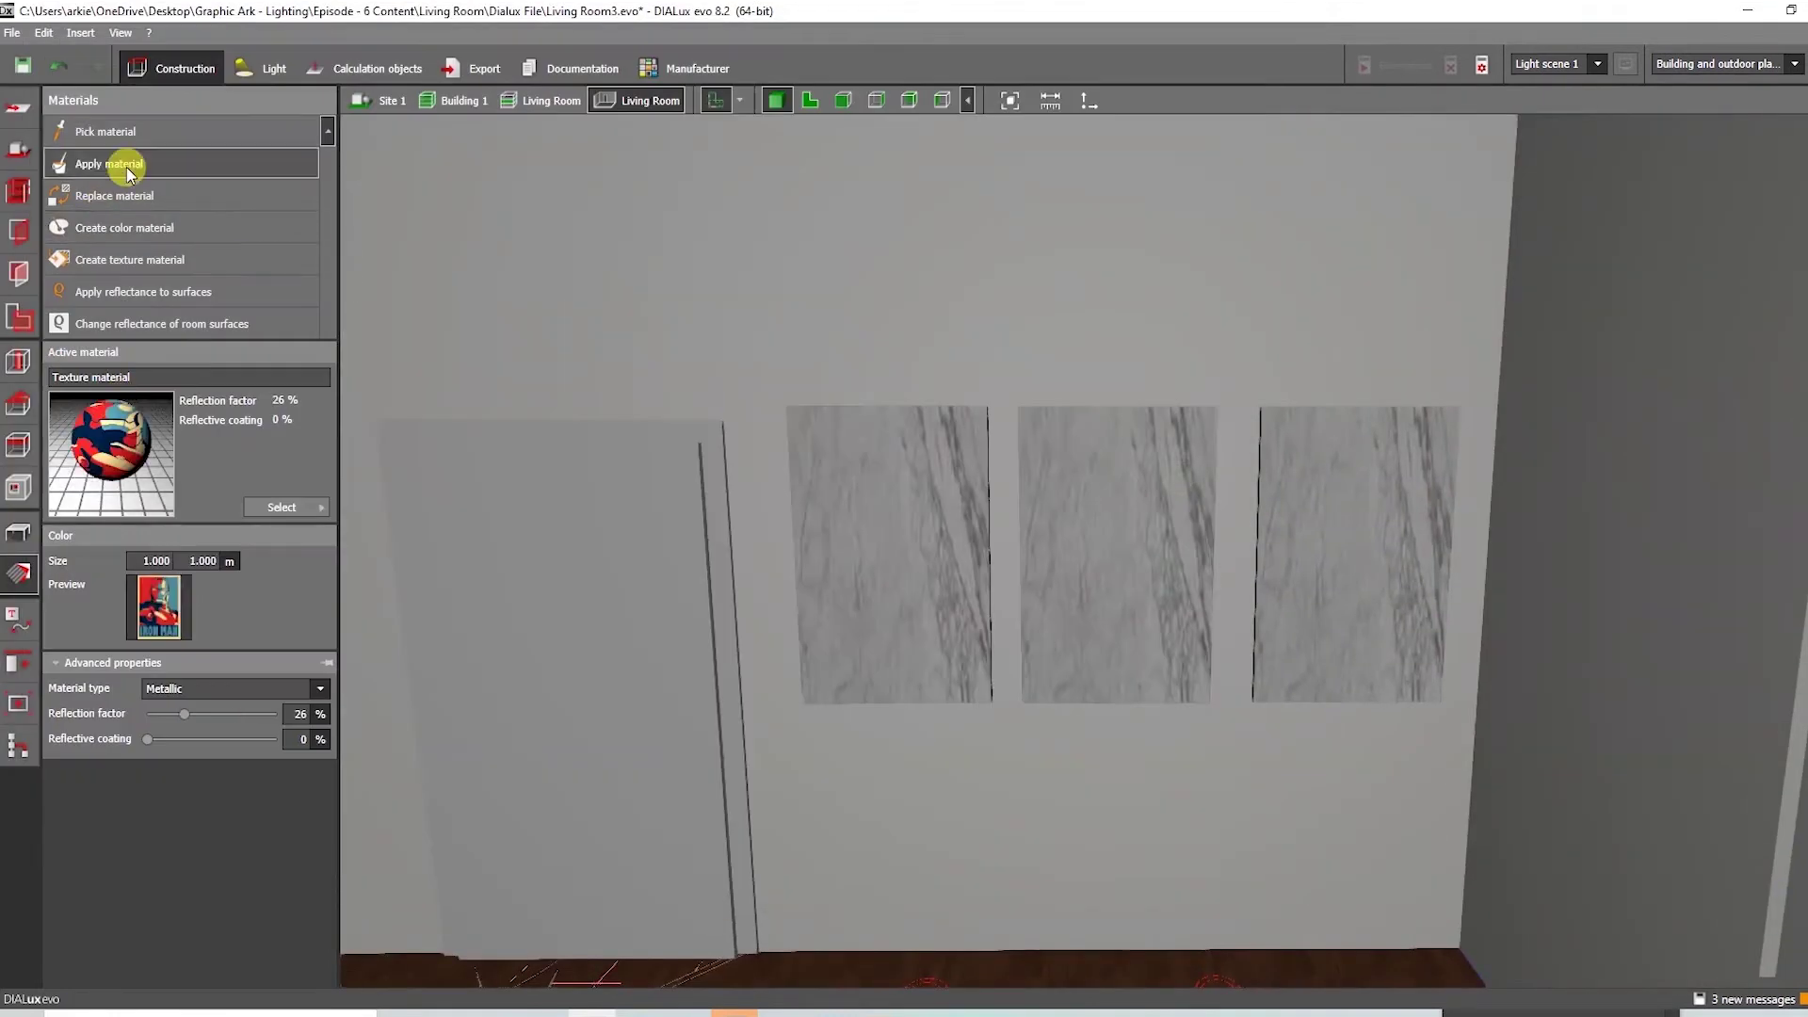
pyautogui.click(1137, 532)
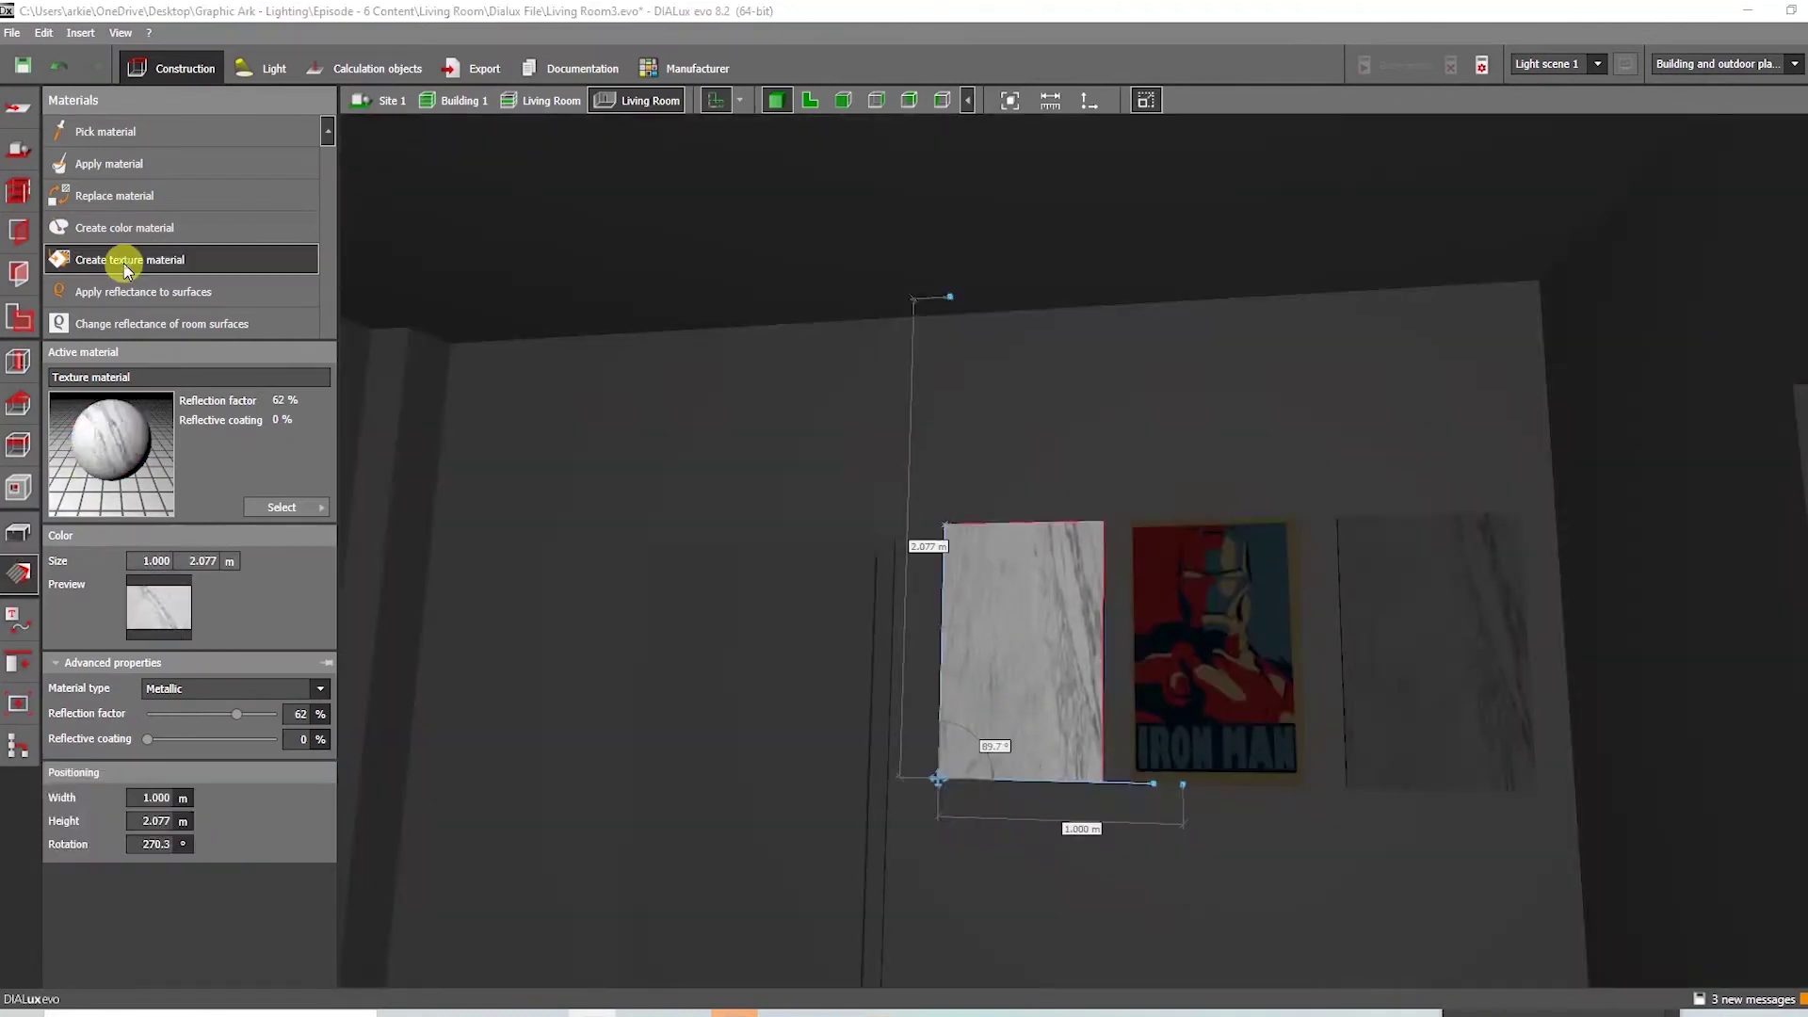
pyautogui.click(127, 261)
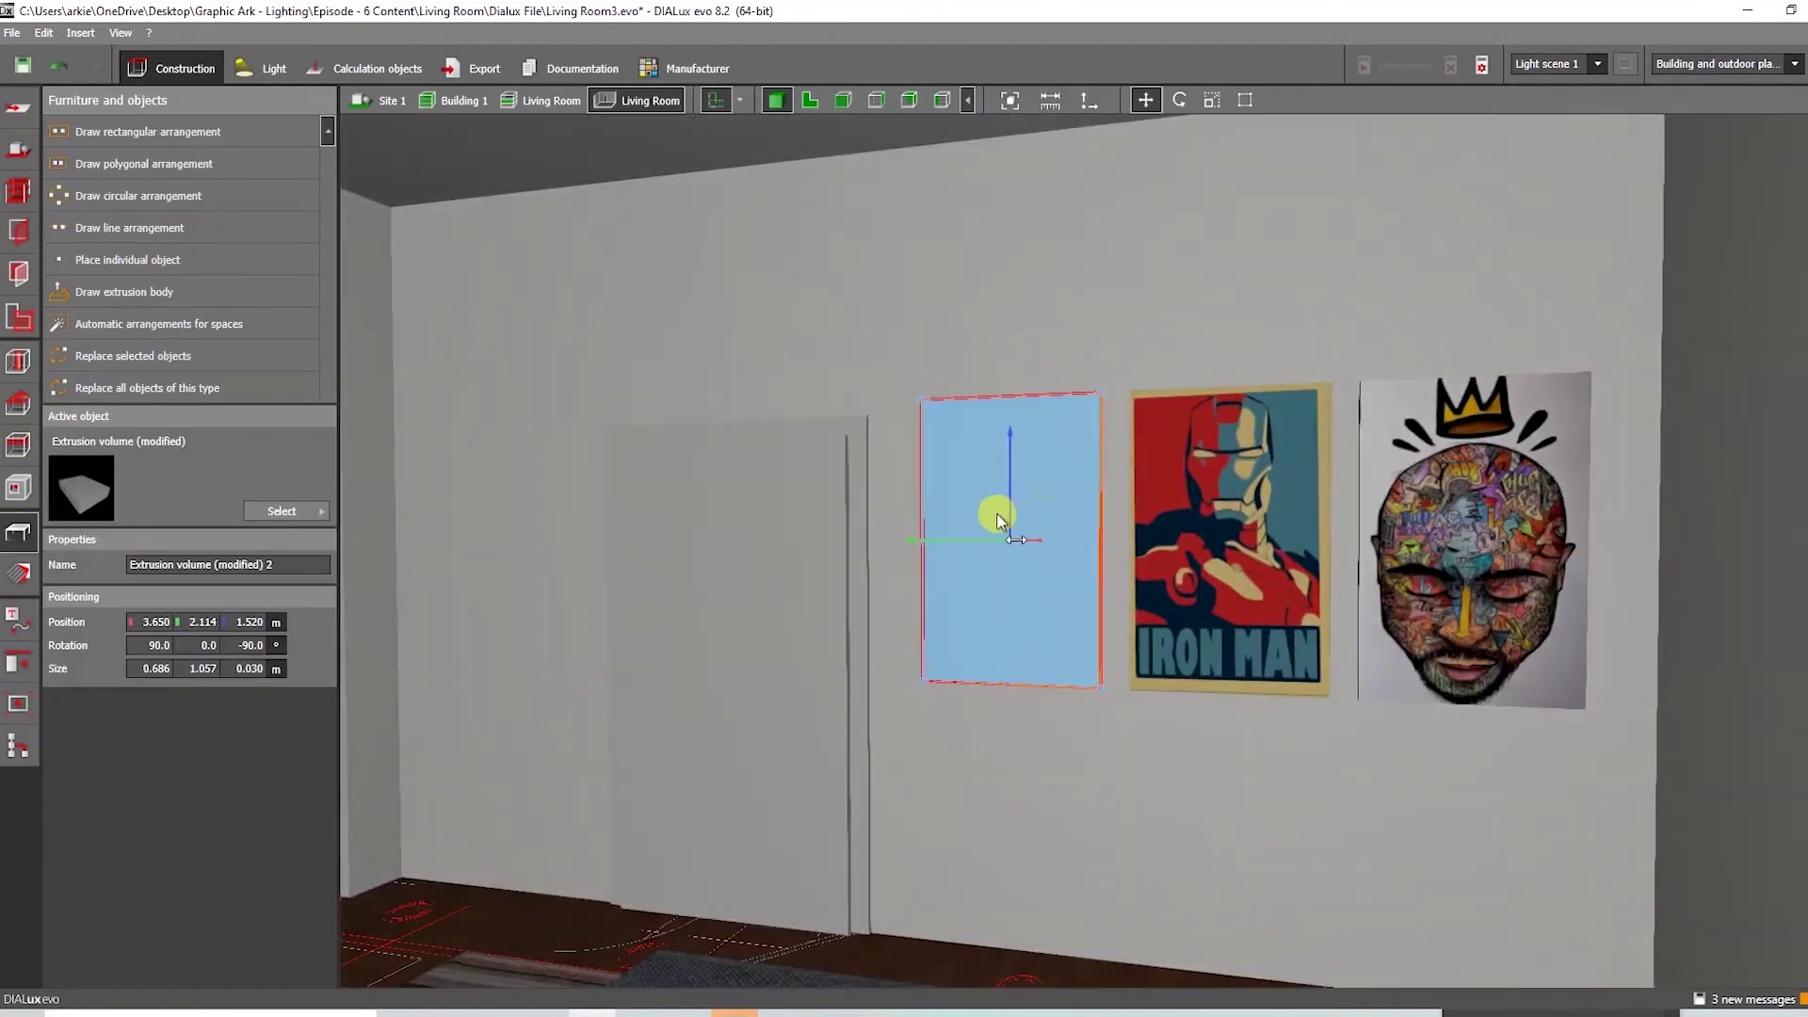
pyautogui.click(1454, 540)
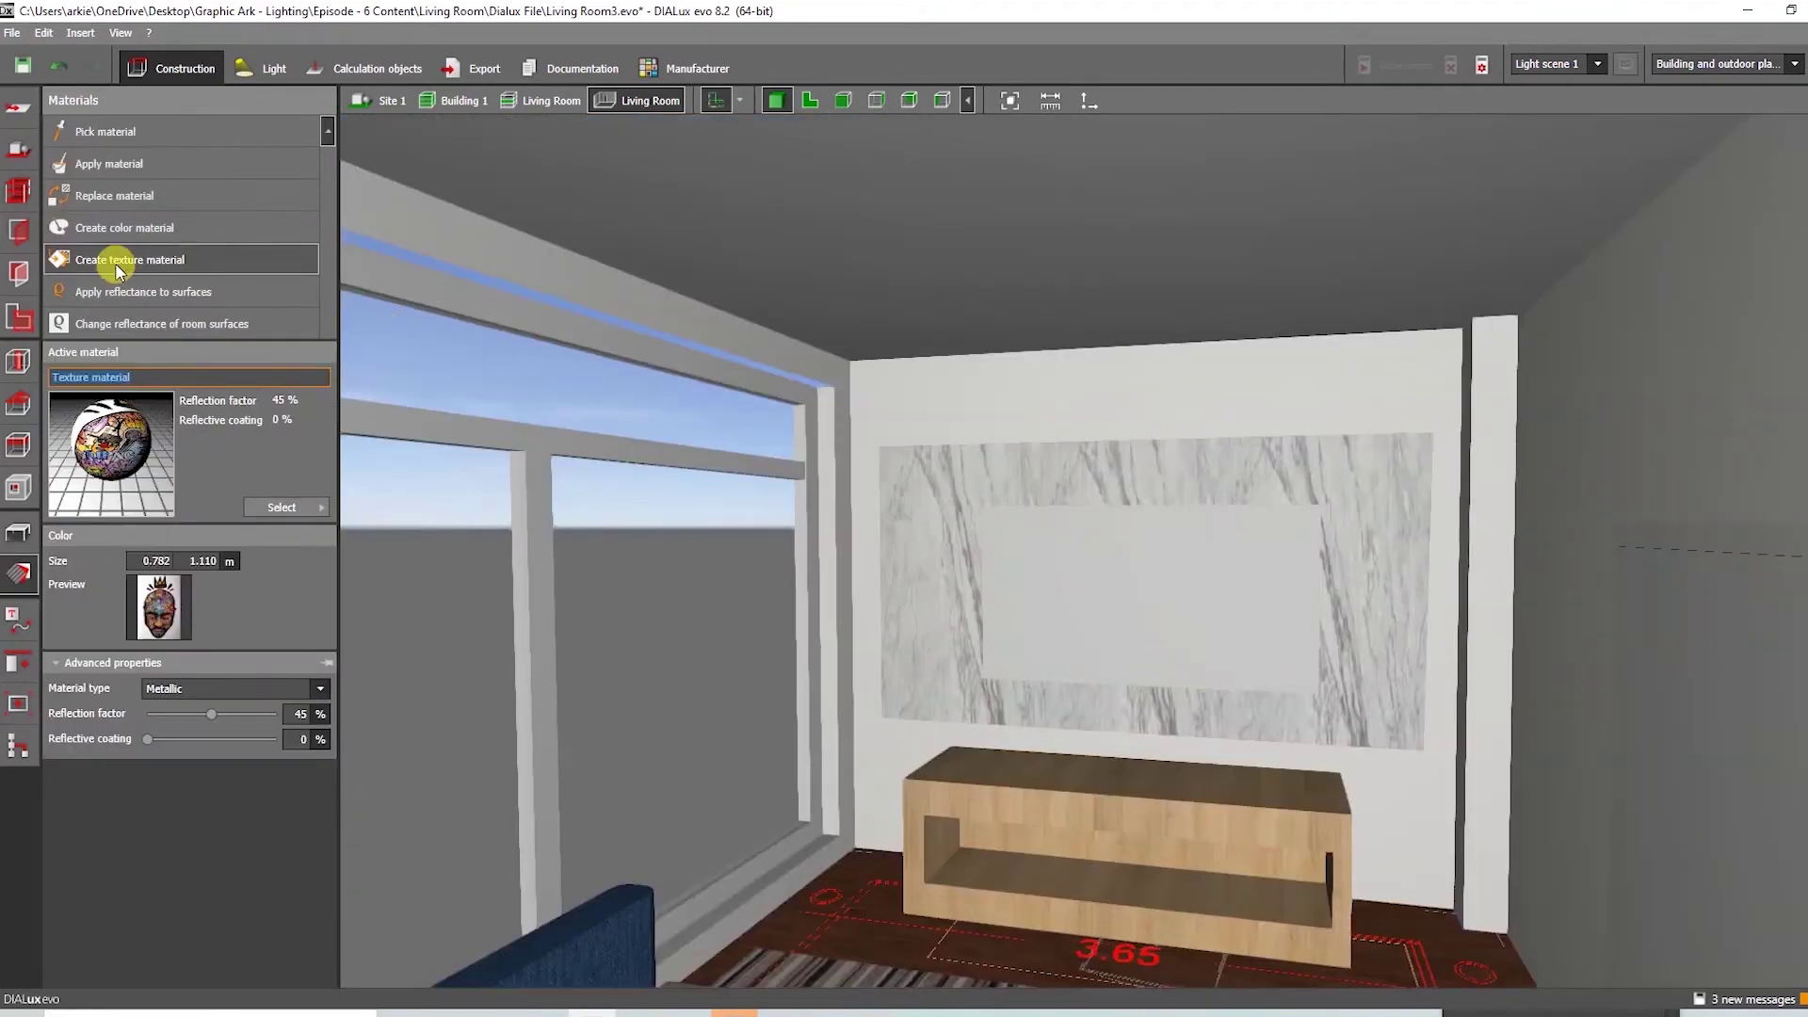
# Apply the buying-guide-smart-tv image as a texture to the TV screen and stretch it to 1.860 m wide.
pyautogui.click(1086, 219)
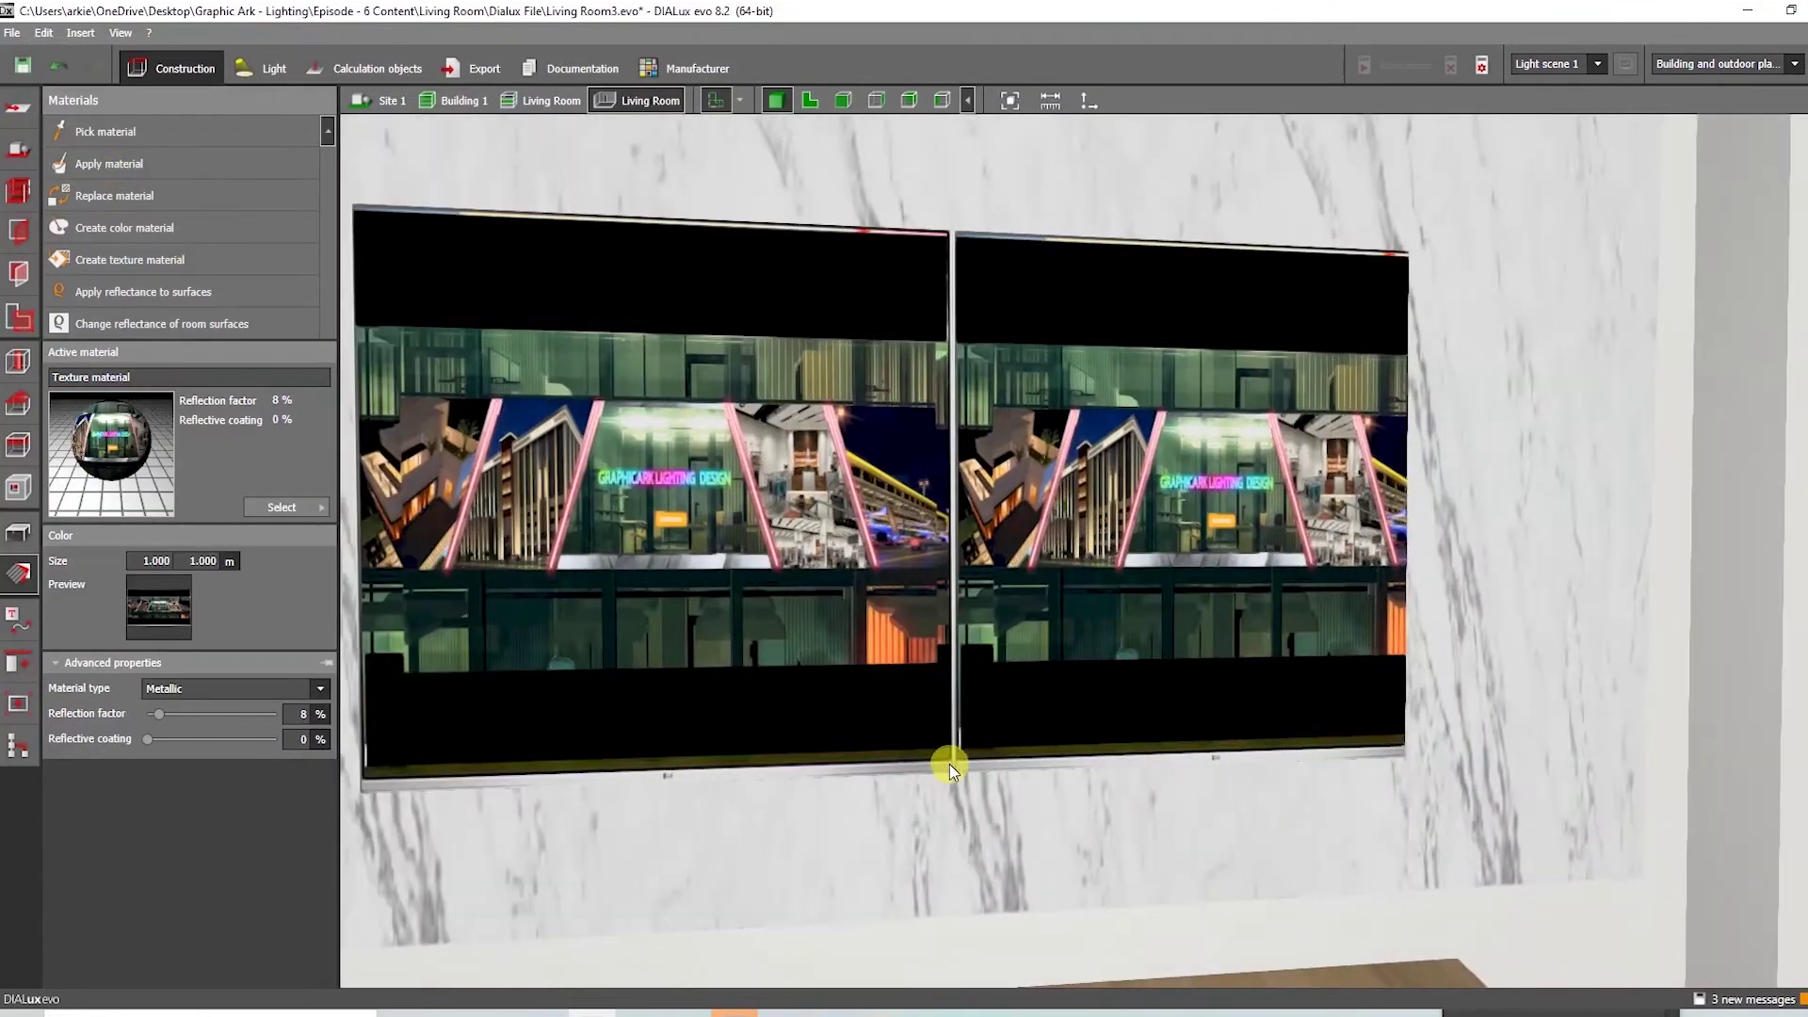
pyautogui.click(1043, 760)
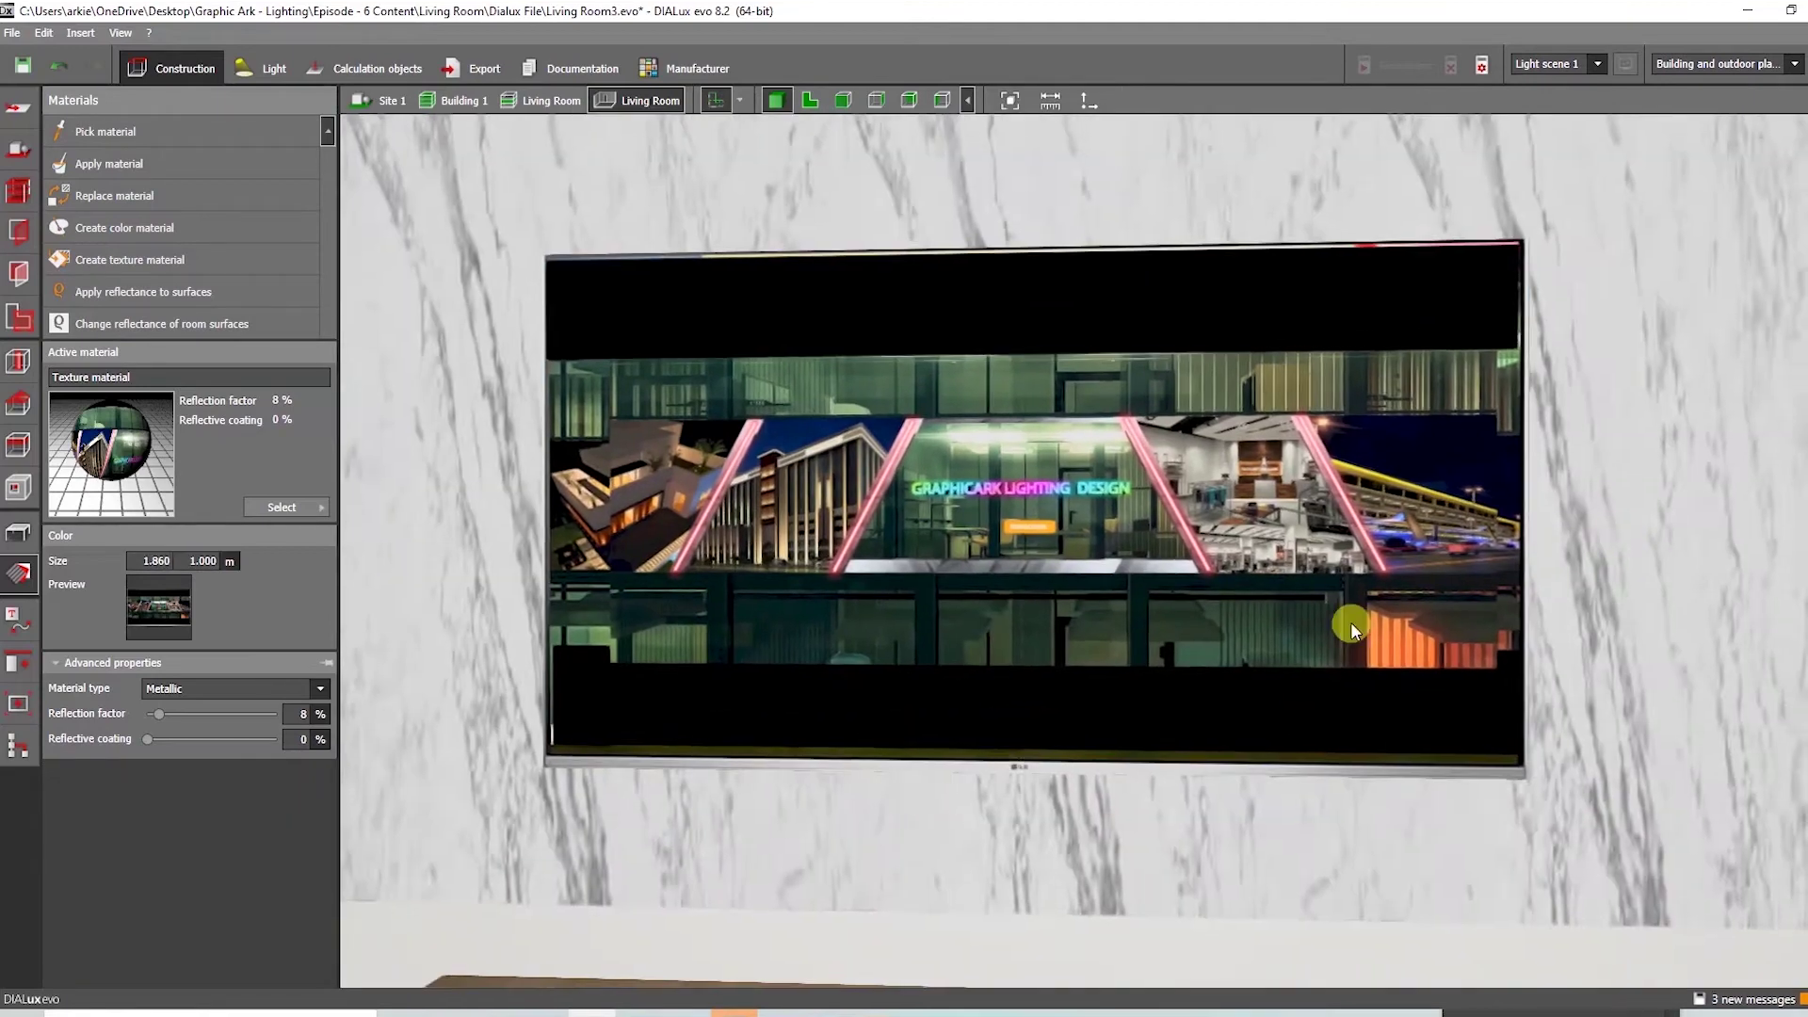
# Resize the window behind the sofa to 0.408 m wide and 1.966 m high.
pyautogui.moveTo(1351, 623); pyautogui.dragTo(1253, 854, button='right')
pyautogui.scroll(-5, 1605, 614)
pyautogui.moveTo(1255, 859); pyautogui.dragTo(1138, 601)
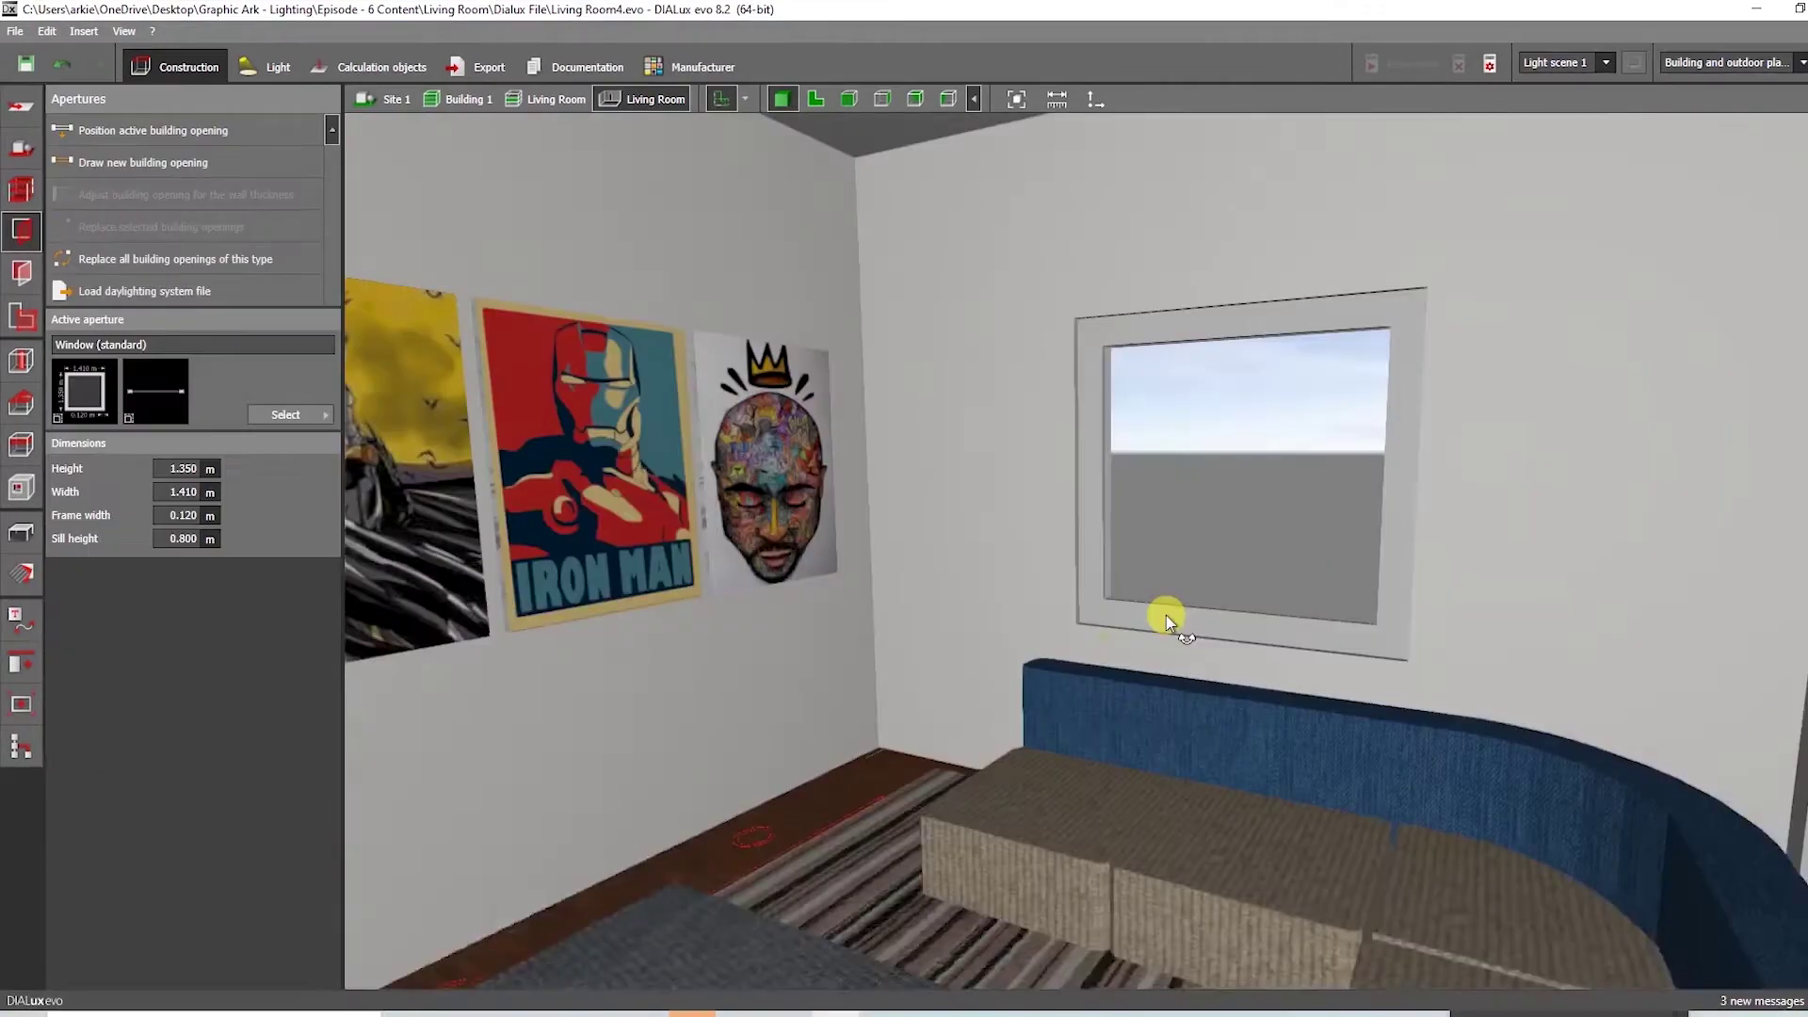
pyautogui.click(1240, 441)
pyautogui.moveTo(1240, 487); pyautogui.dragTo(1098, 335)
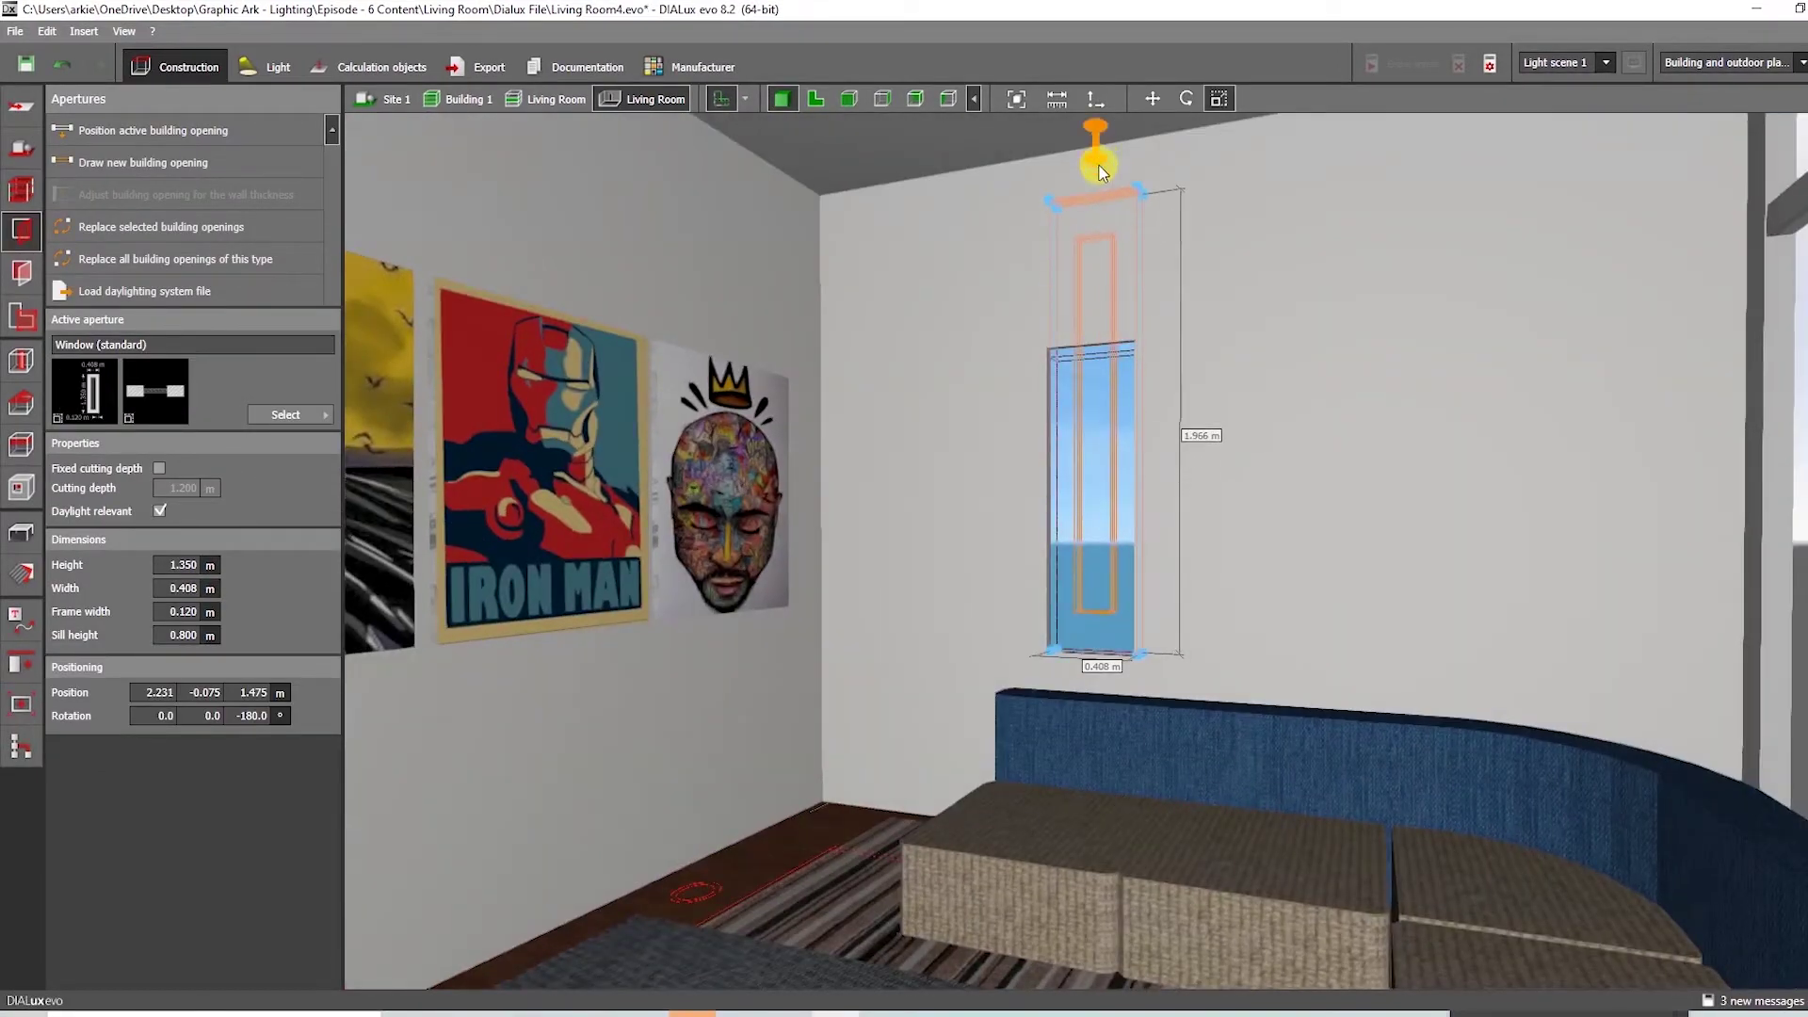
pyautogui.moveTo(1099, 167); pyautogui.dragTo(1099, 167)
# In the elevation view, extend the window down to a height of 2.619 m and move it to X position 3.000 m.
pyautogui.moveTo(1380, 786); pyautogui.dragTo(923, 98, button='right')
pyautogui.click(919, 99)
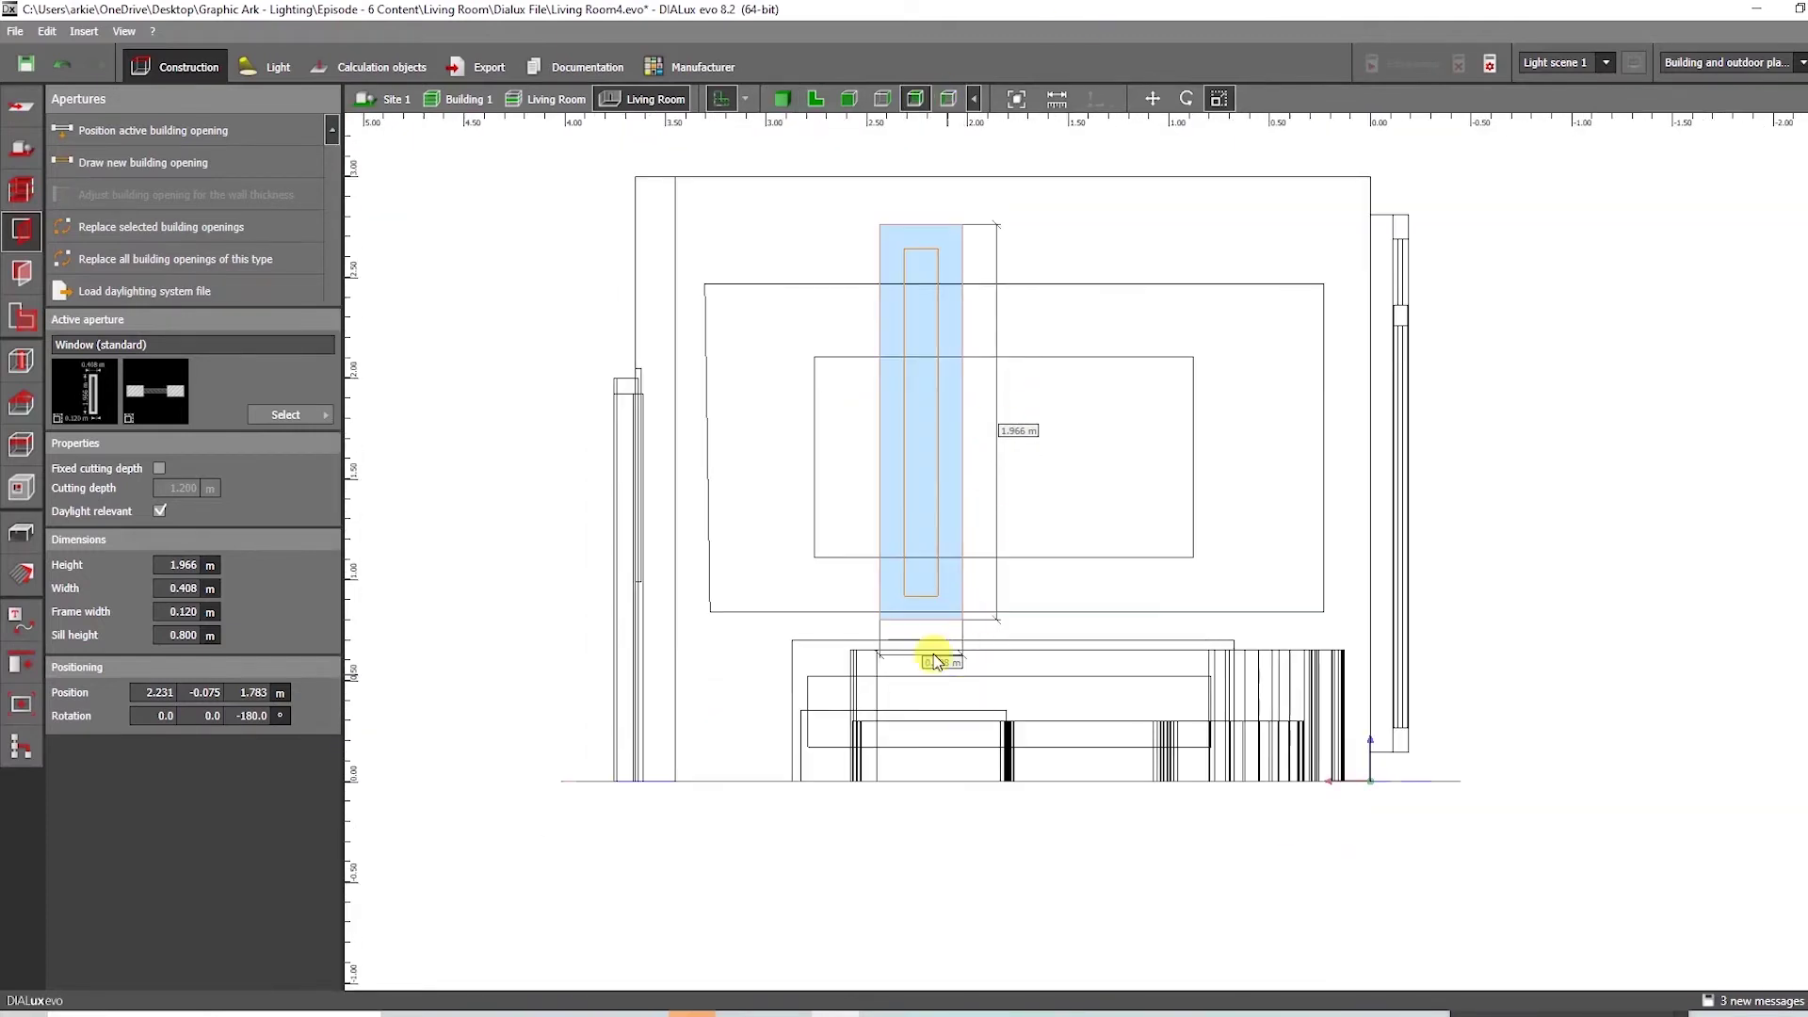
pyautogui.click(935, 527)
pyautogui.moveTo(1028, 488); pyautogui.dragTo(969, 487)
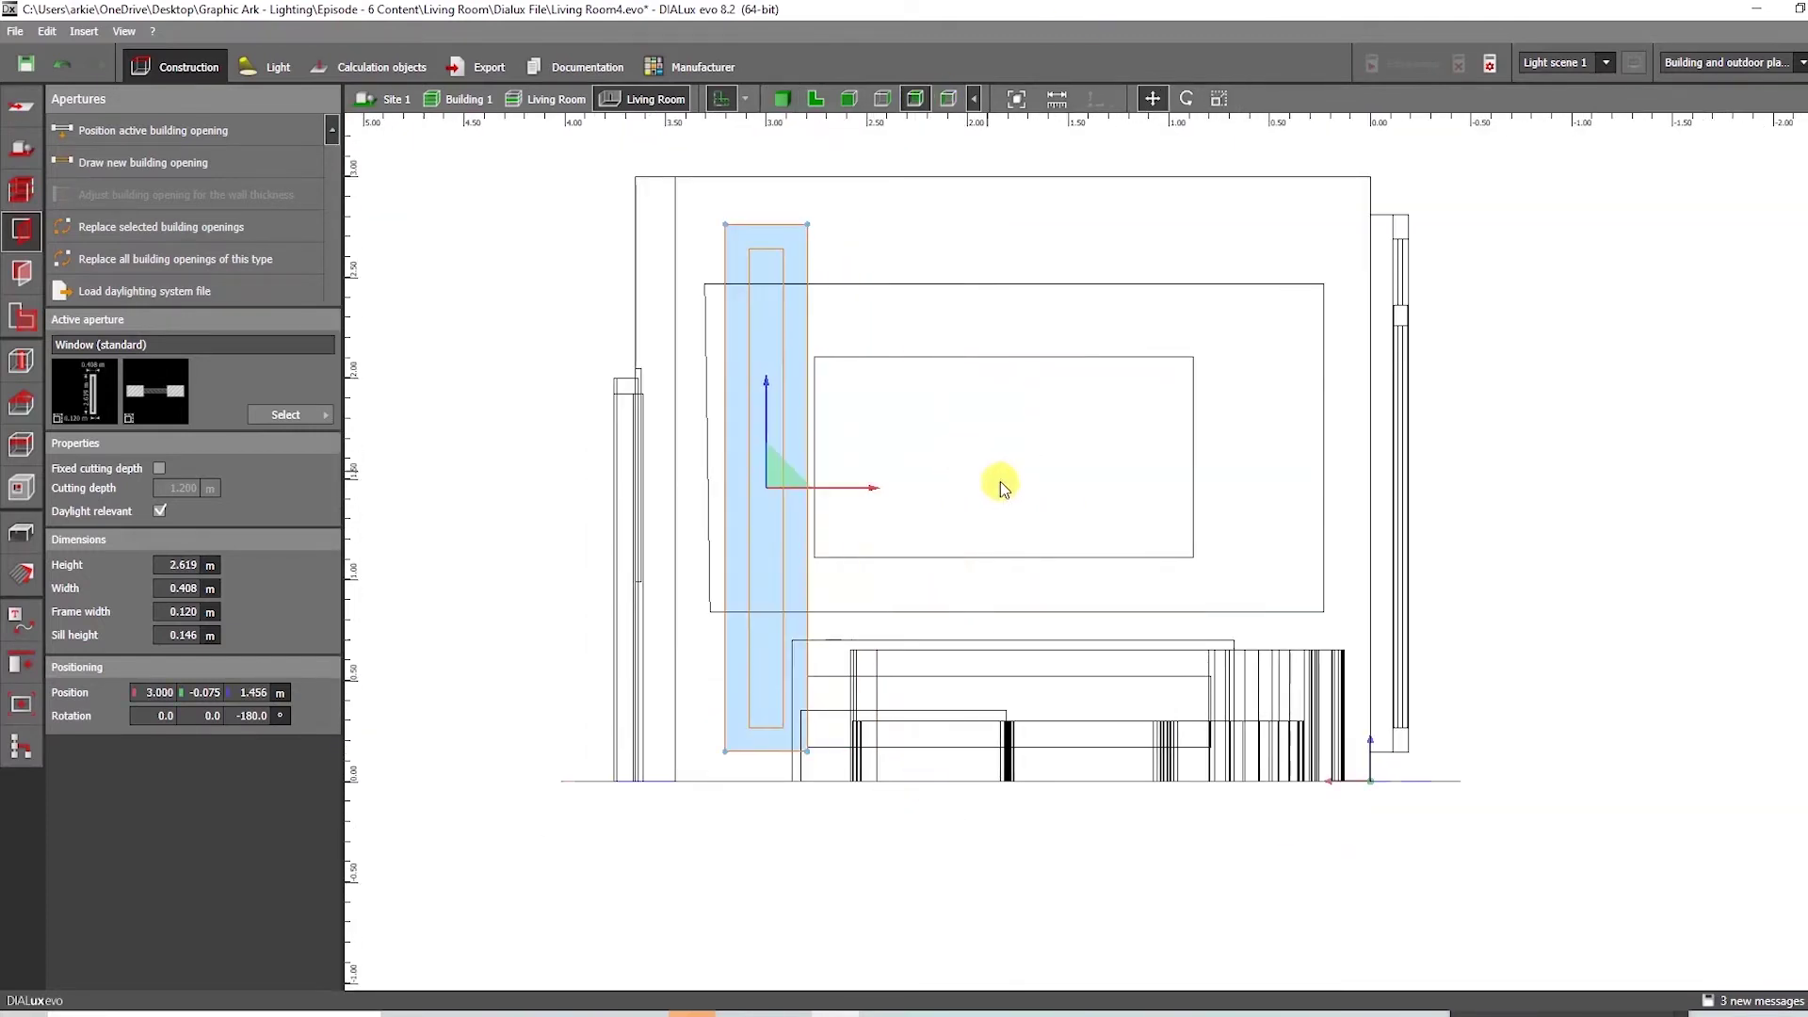
# Copy the narrow window along the wall behind the sofa to make a row of four windows.
pyautogui.click(783, 99)
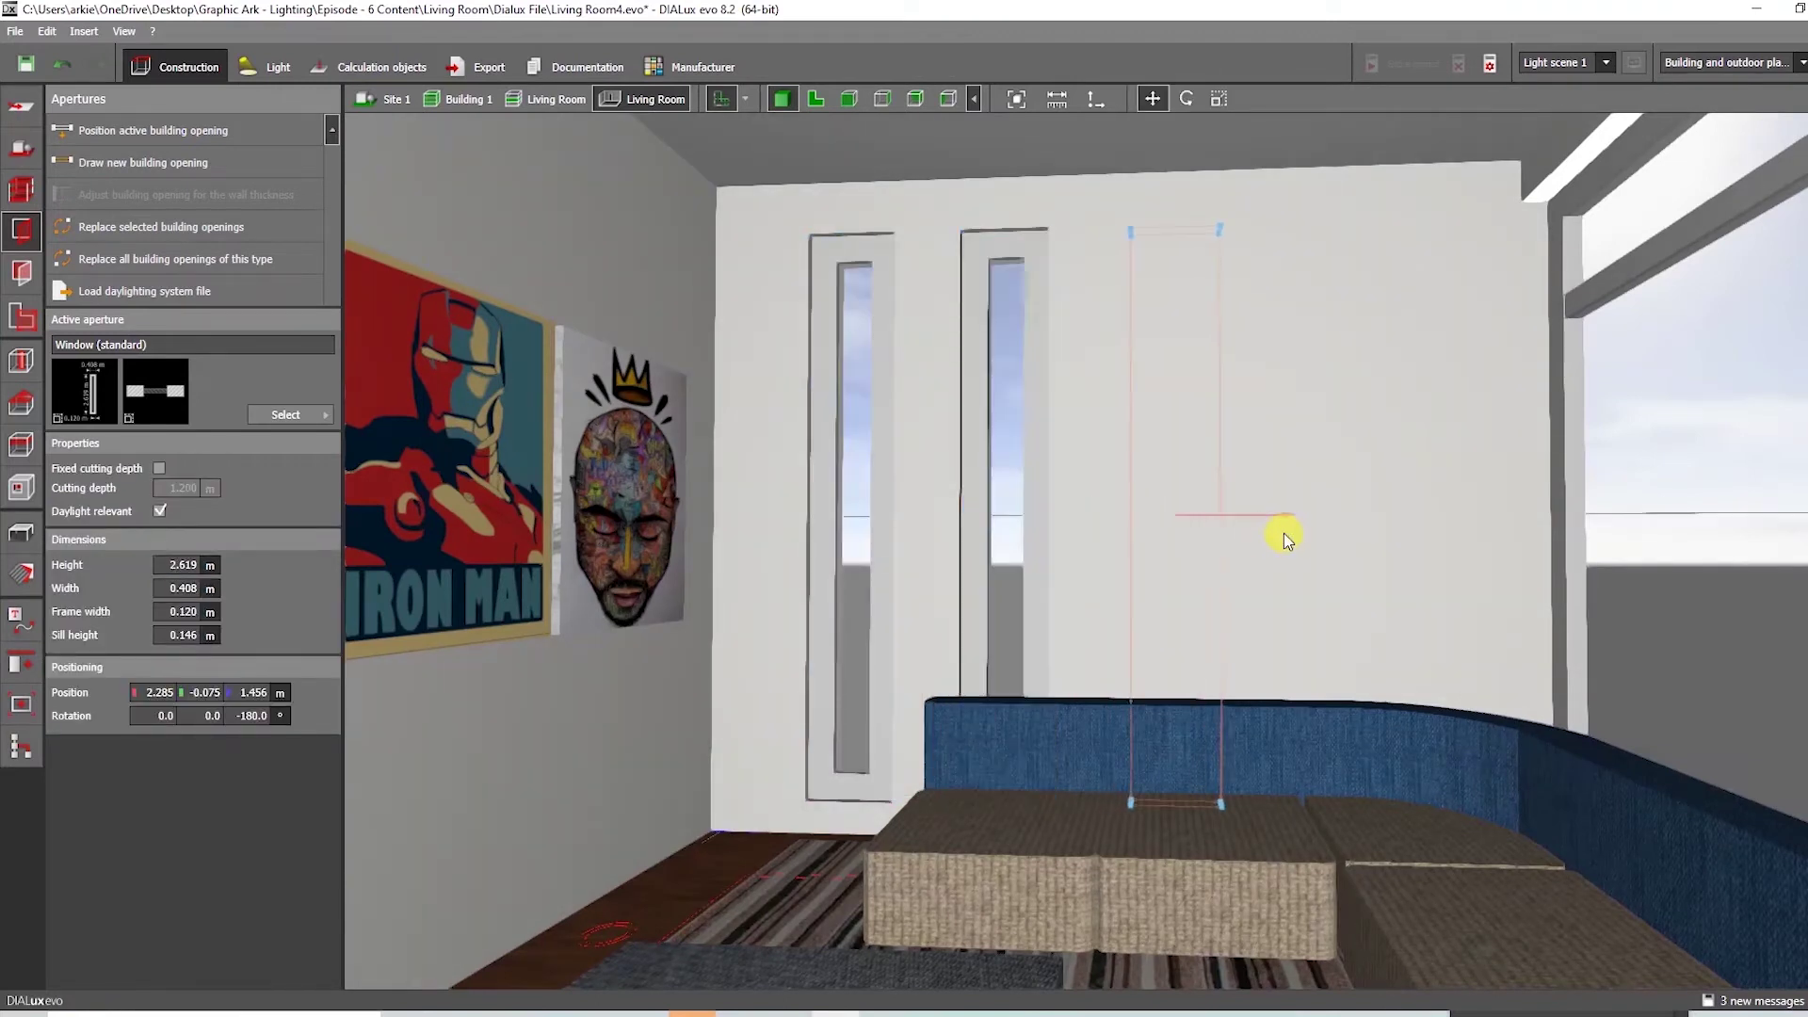
pyautogui.moveTo(1458, 521); pyautogui.dragTo(1458, 522)
pyautogui.moveTo(1473, 546); pyautogui.dragTo(771, 725, button='right')
pyautogui.click(1541, 618)
pyautogui.scroll(-4, 1541, 618)
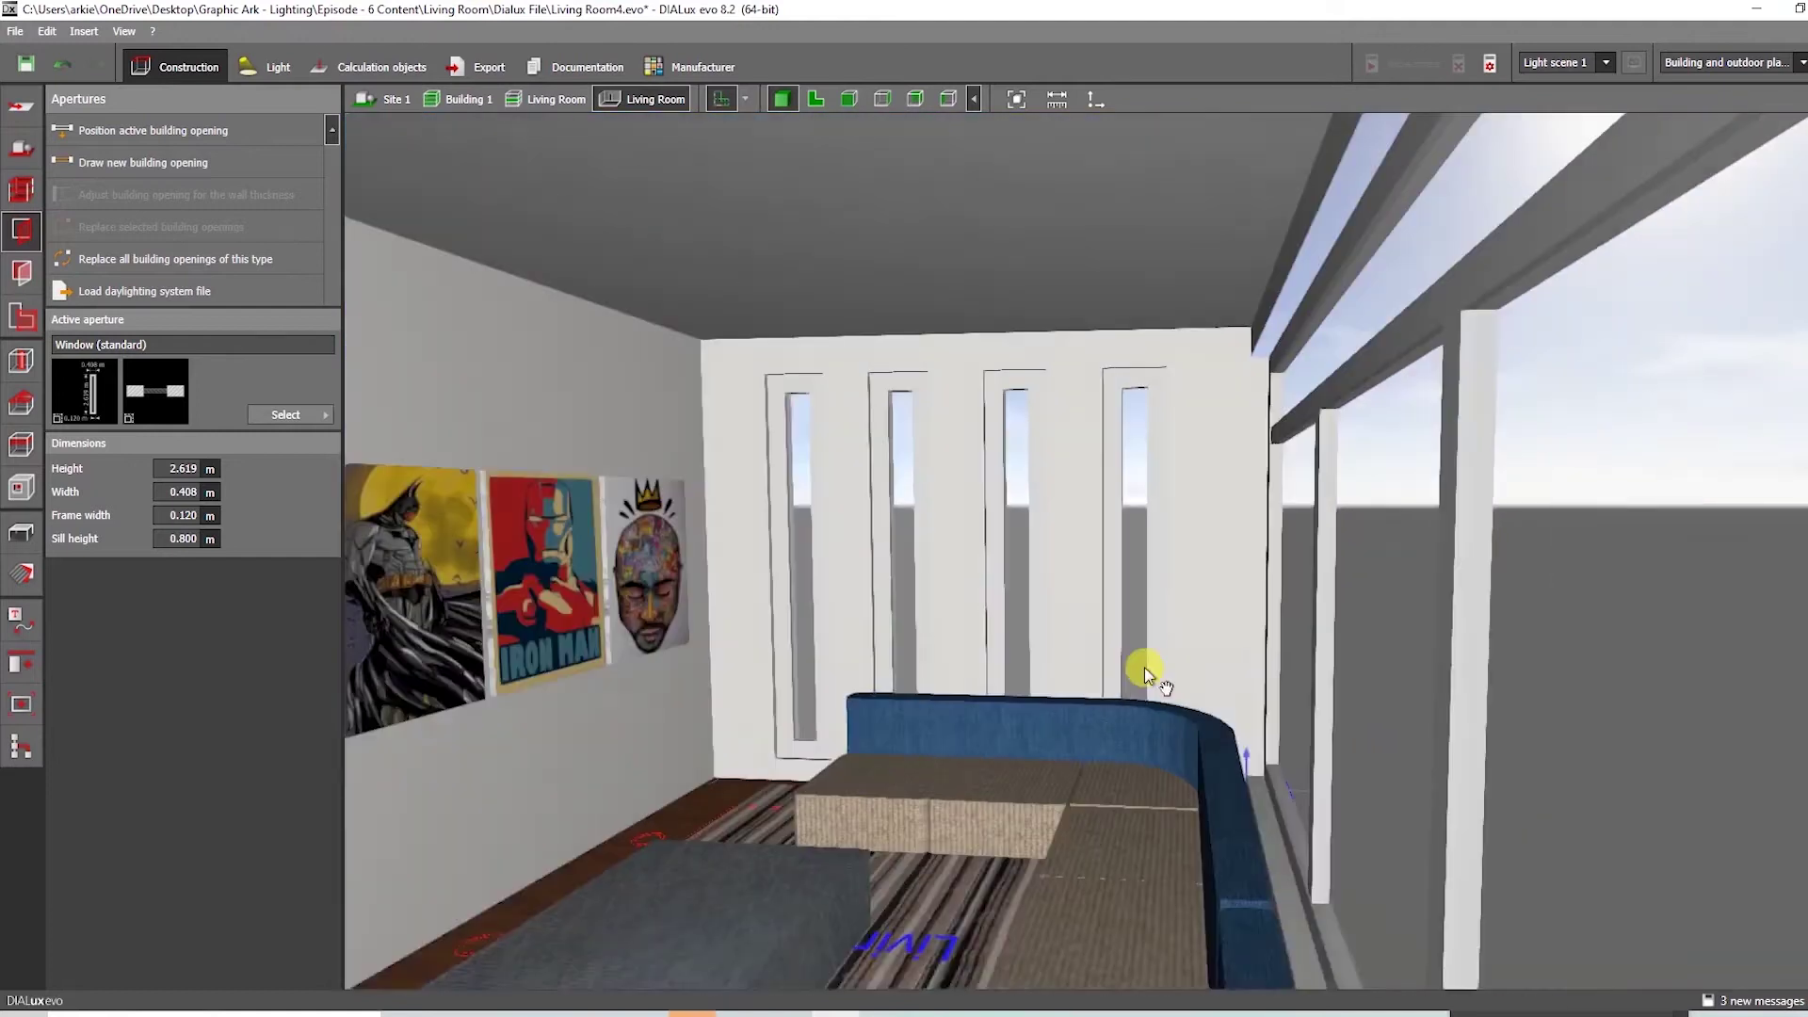
# Shift the copied windows sideways along the wall to even out their spacing.
pyautogui.scroll(3, 1143, 675)
pyautogui.rightClick(1342, 444)
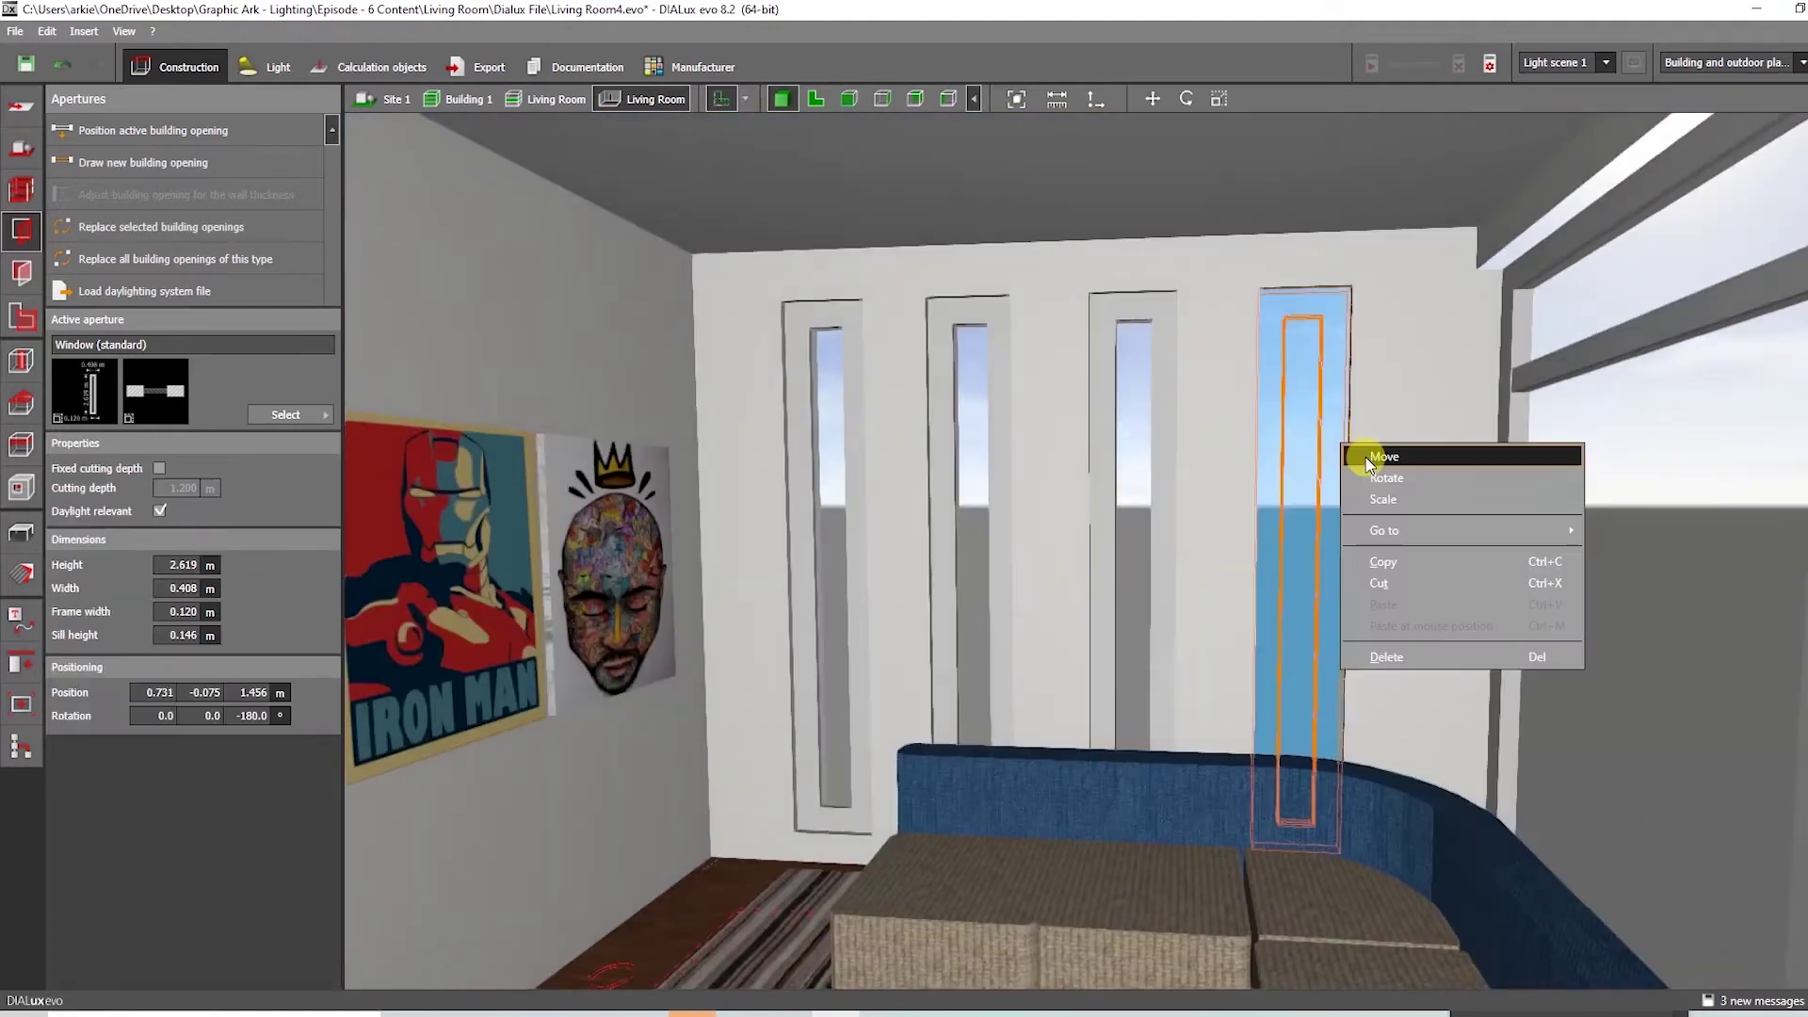
pyautogui.click(1121, 457)
pyautogui.moveTo(1276, 579); pyautogui.dragTo(1267, 578)
pyautogui.click(1082, 590)
pyautogui.moveTo(1082, 590); pyautogui.dragTo(1223, 537, button='right')
pyautogui.scroll(-3, 1159, 563)
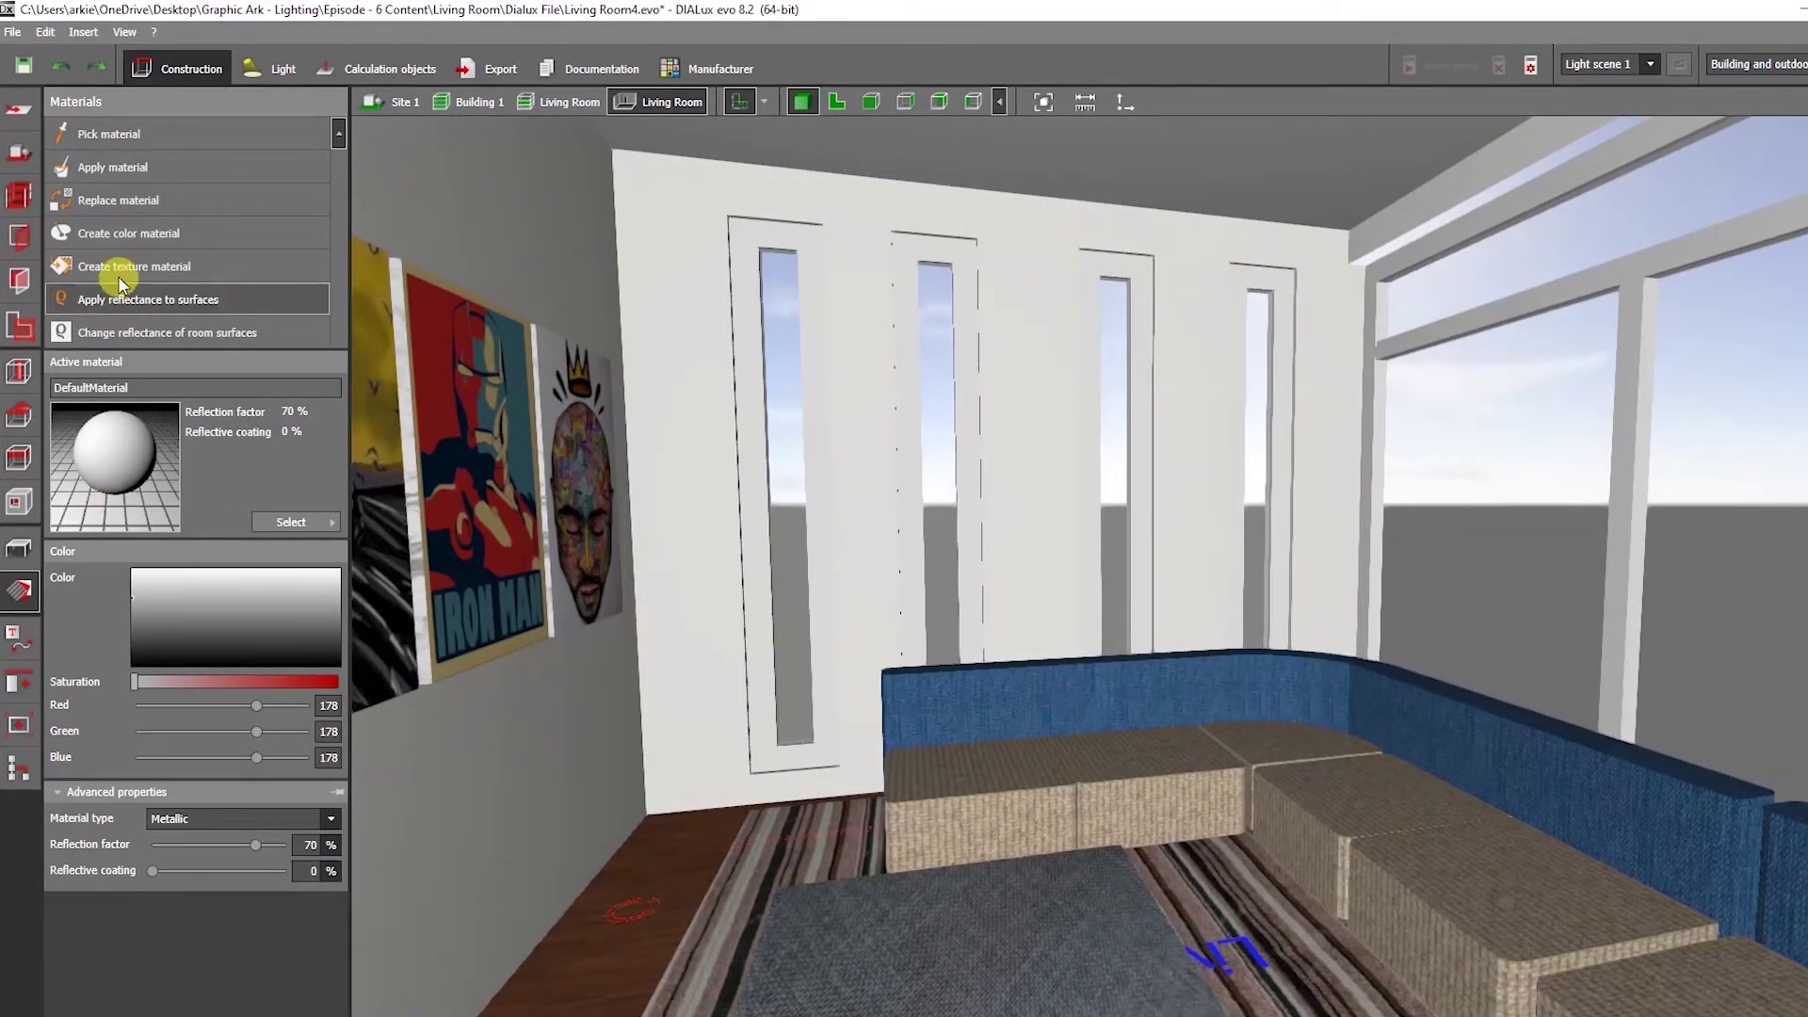
# Create a texture material from the white wavy image 487822239d99dc7d9650df2b1138bd83 and apply it to the window wall.
pyautogui.click(146, 266)
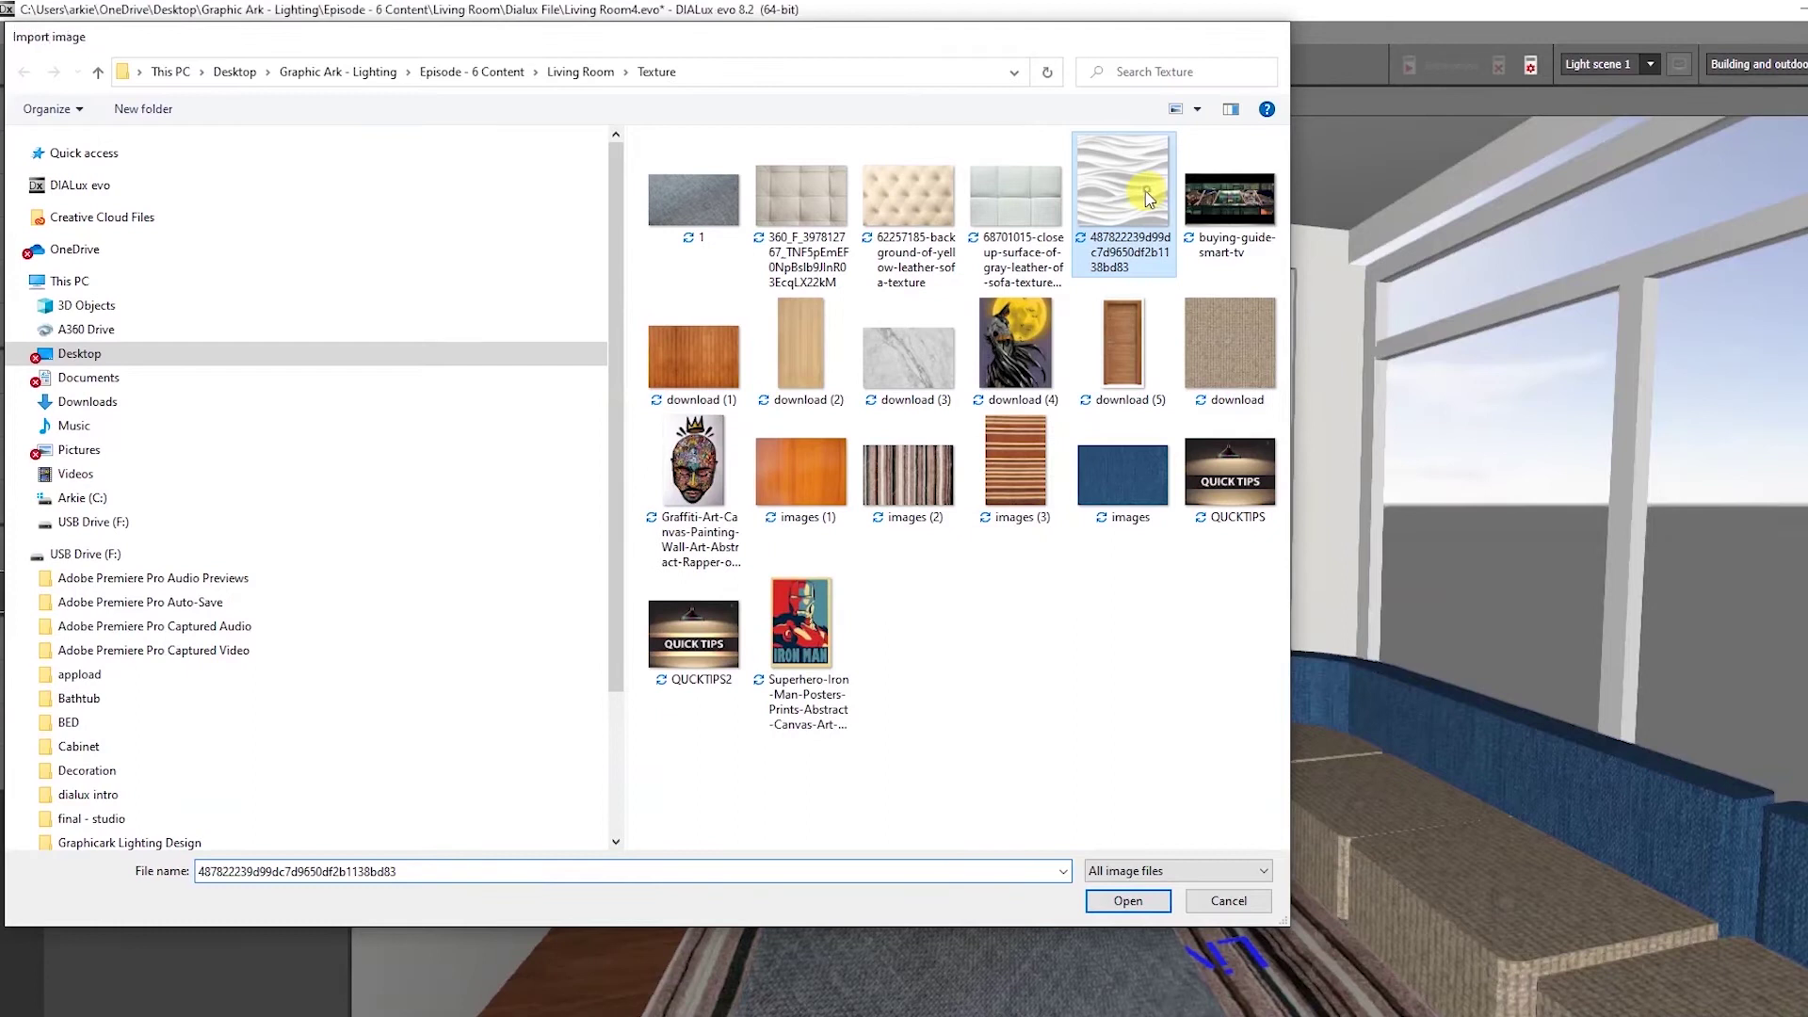
pyautogui.doubleClick(1147, 196)
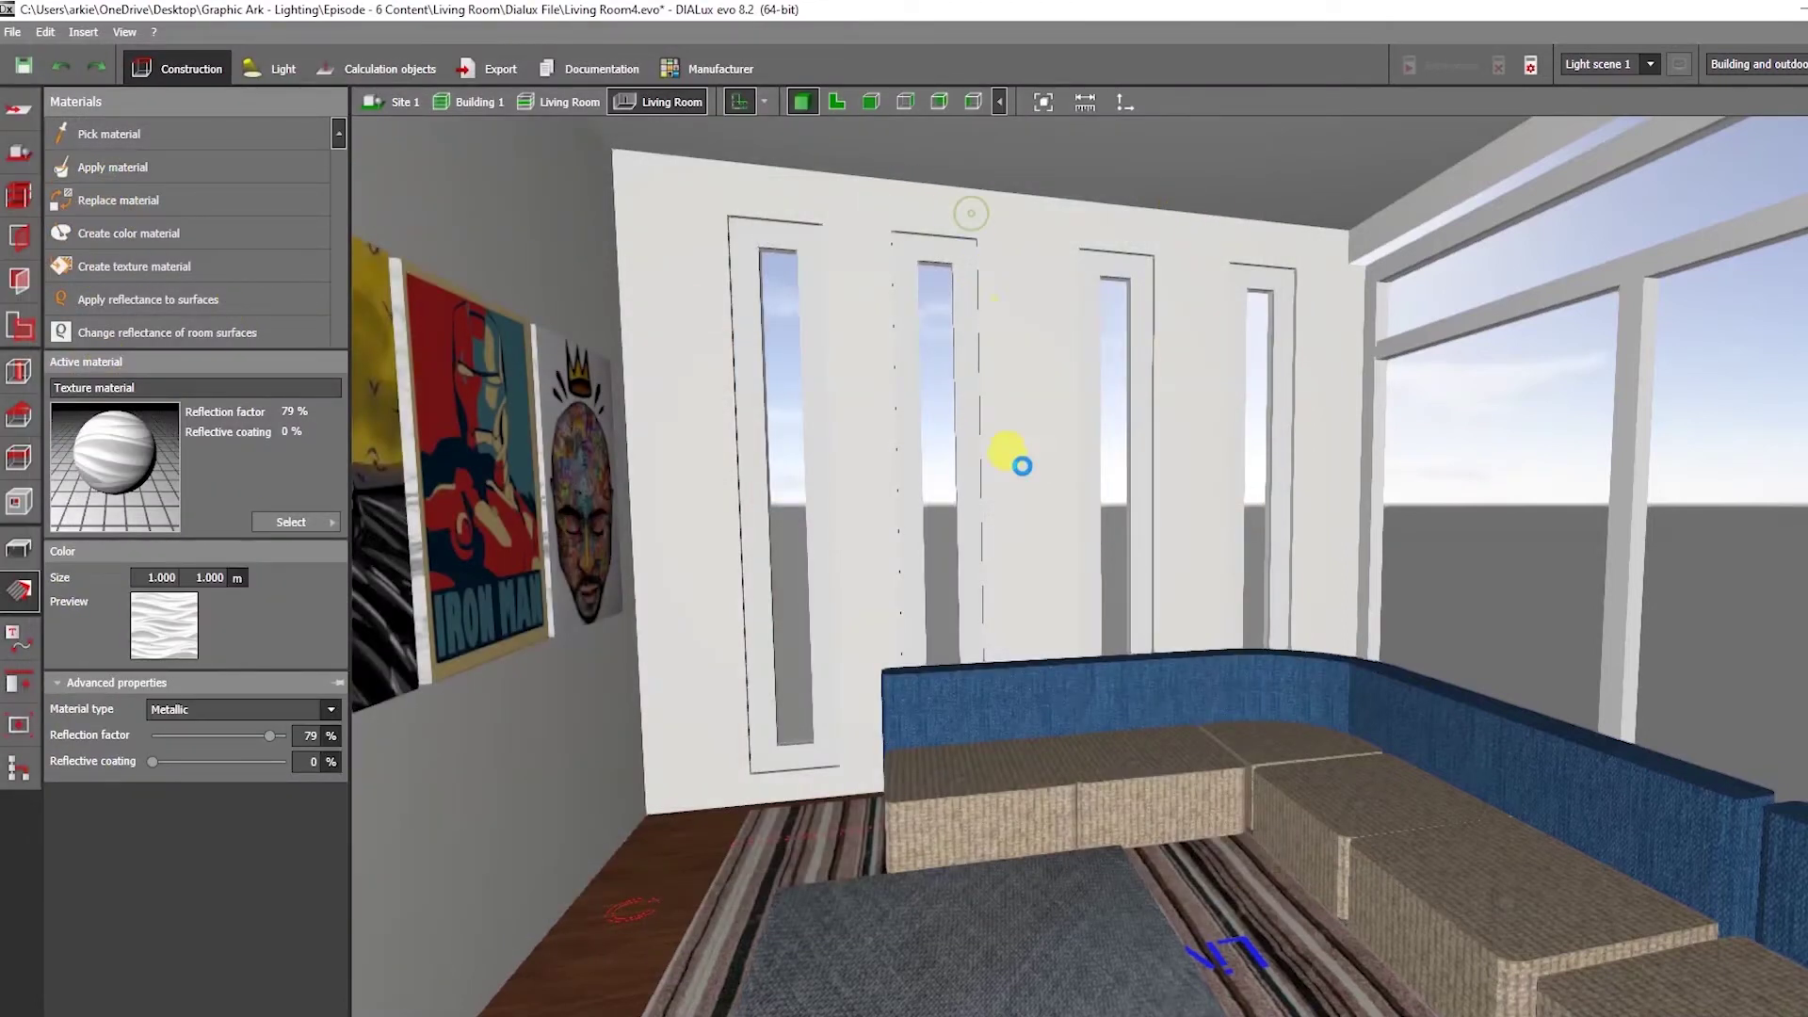
pyautogui.moveTo(1033, 517); pyautogui.dragTo(902, 523, button='right')
pyautogui.scroll(-3, 890, 529)
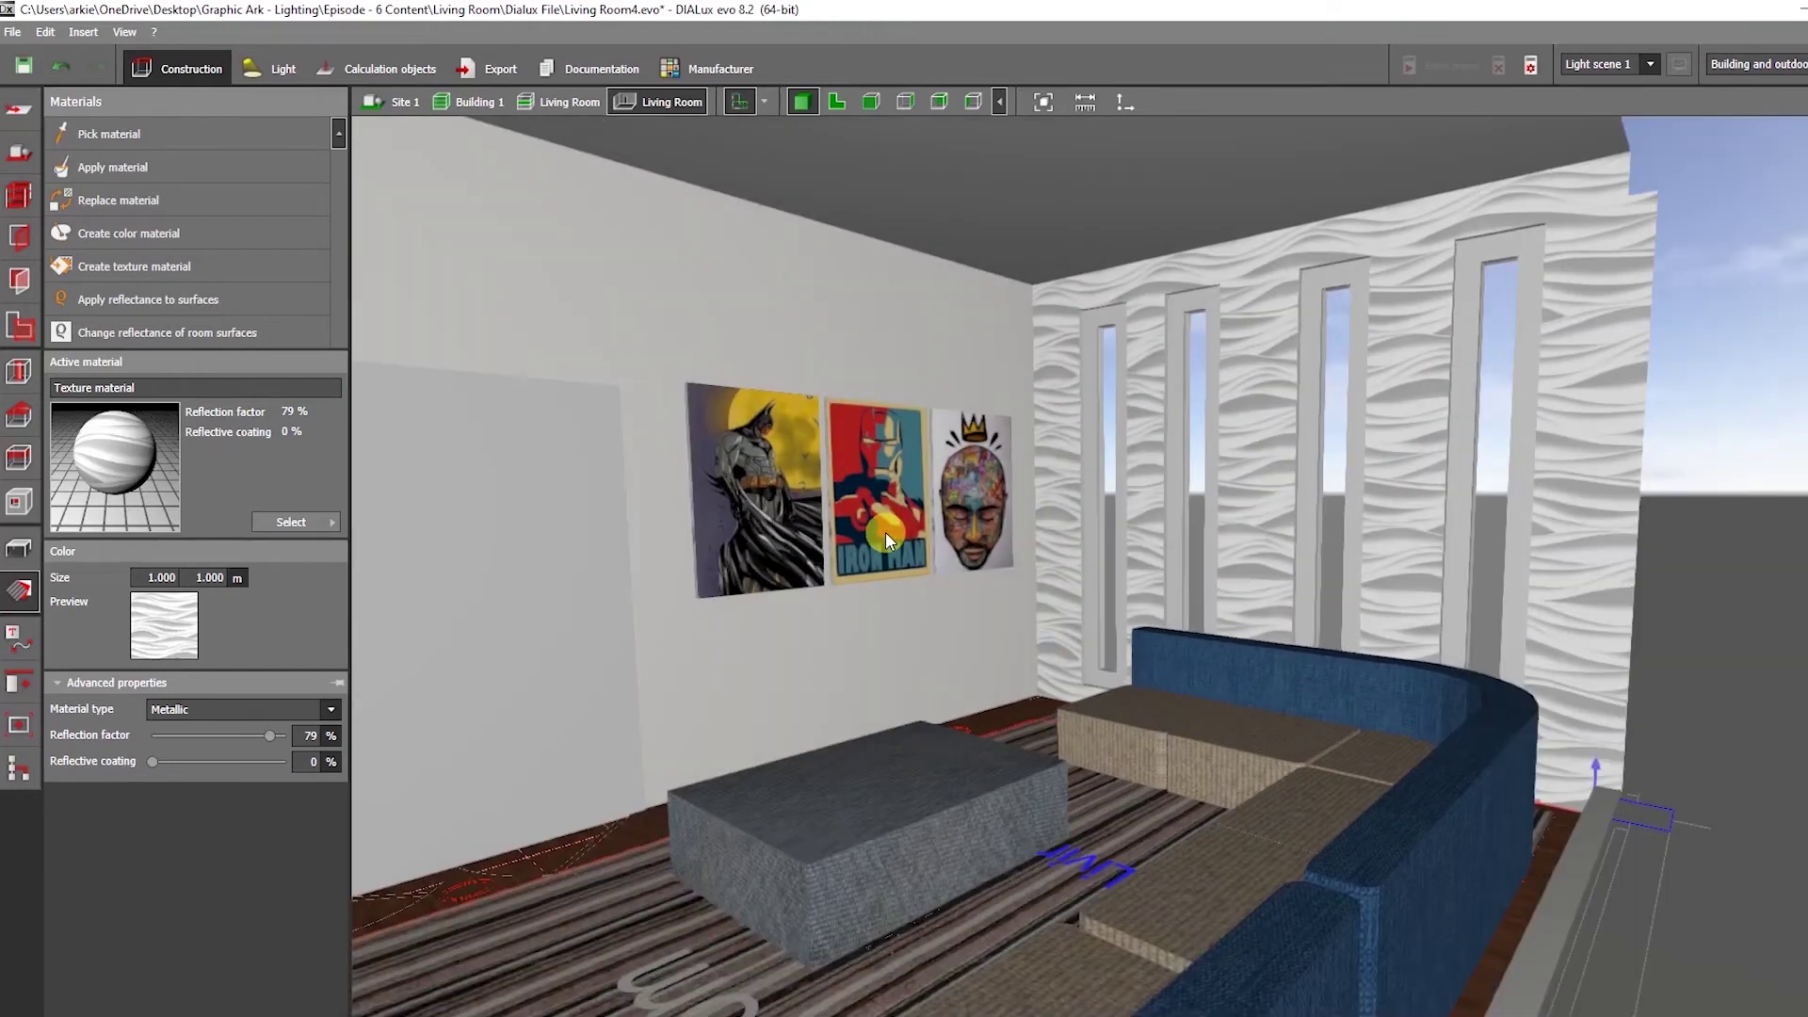
# Create a texture material from the wooden door image download (5) and apply it to the door leaf.
pyautogui.moveTo(1085, 531); pyautogui.dragTo(1256, 499, button='right')
pyautogui.moveTo(1256, 500); pyautogui.dragTo(1067, 537, button='middle')
pyautogui.scroll(2, 753, 523)
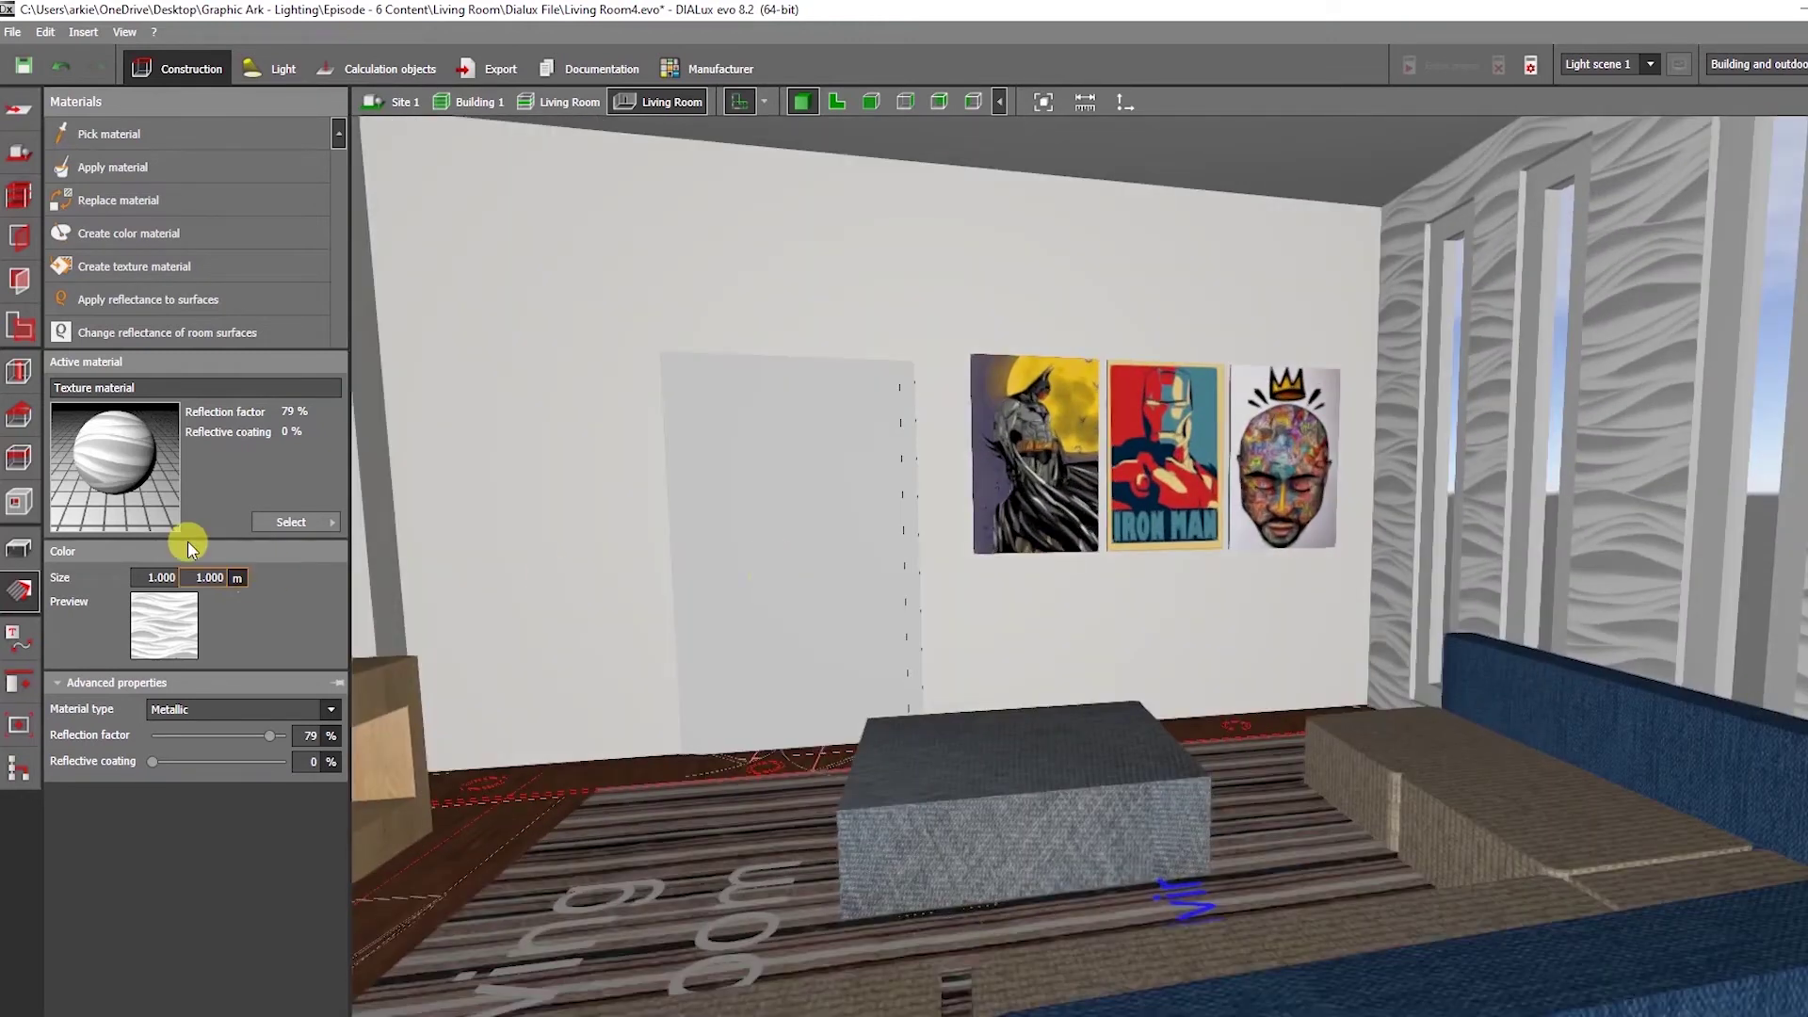
pyautogui.click(122, 273)
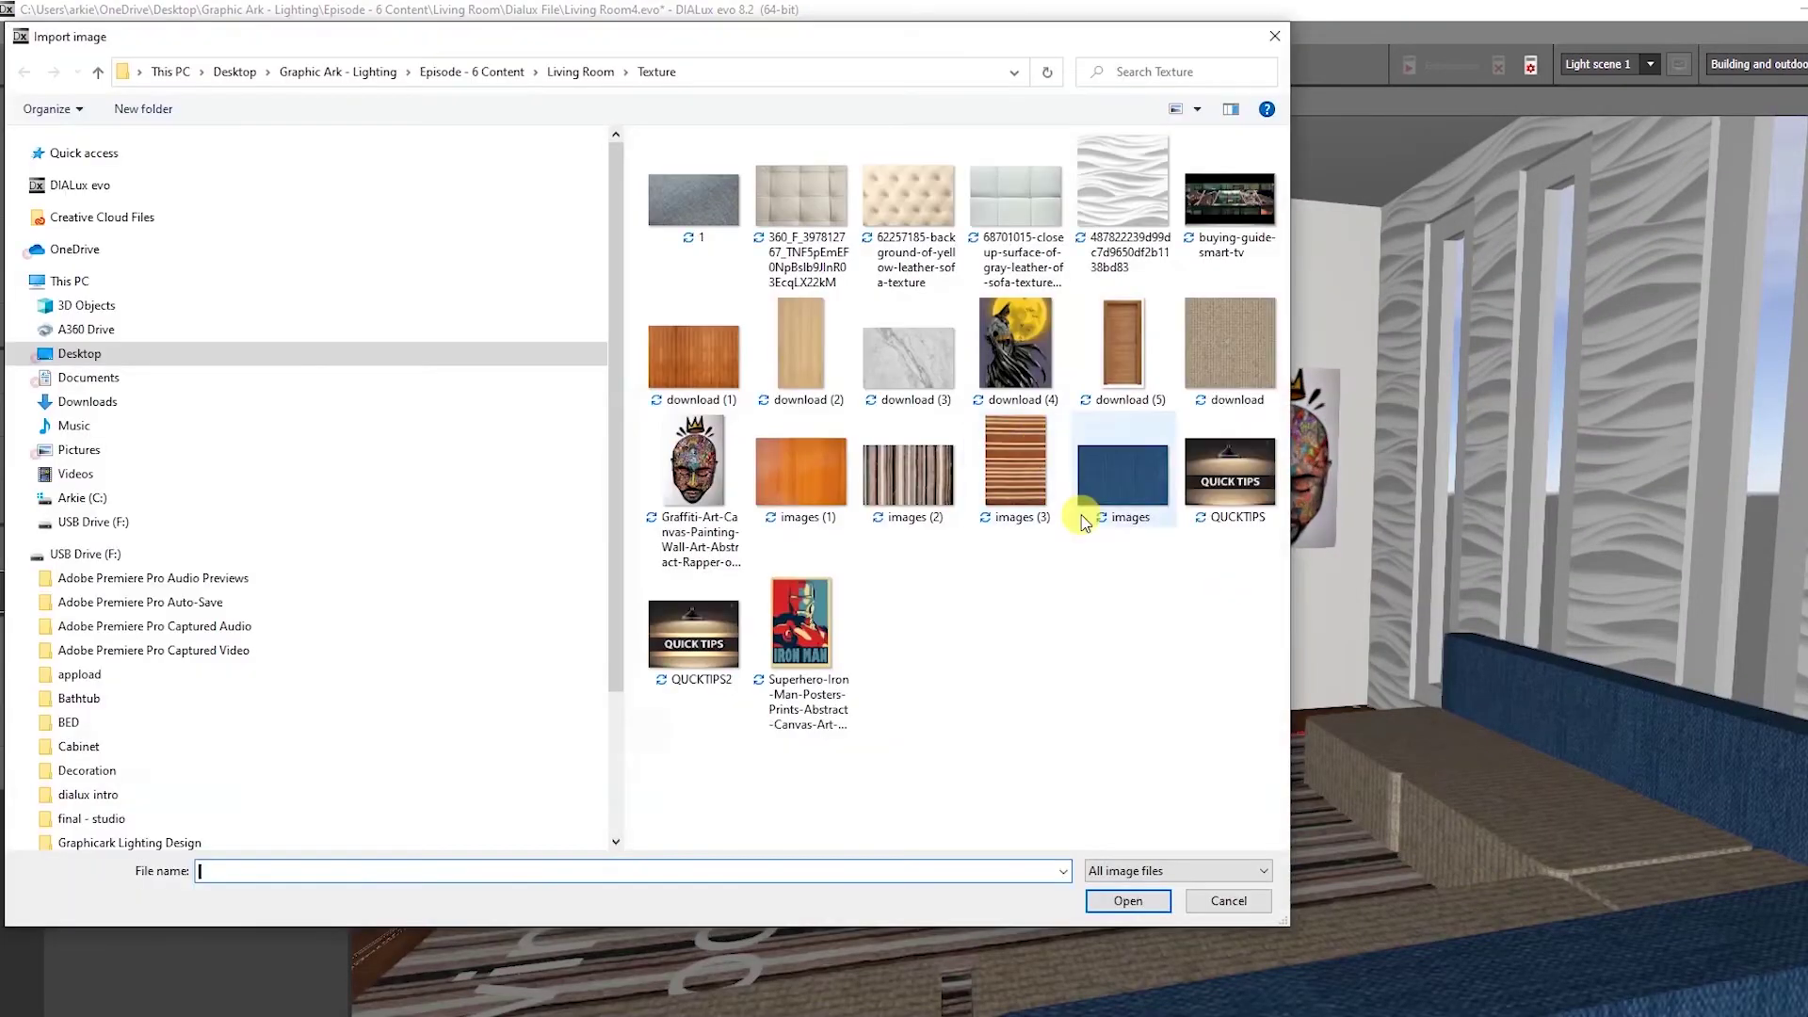
pyautogui.doubleClick(1143, 380)
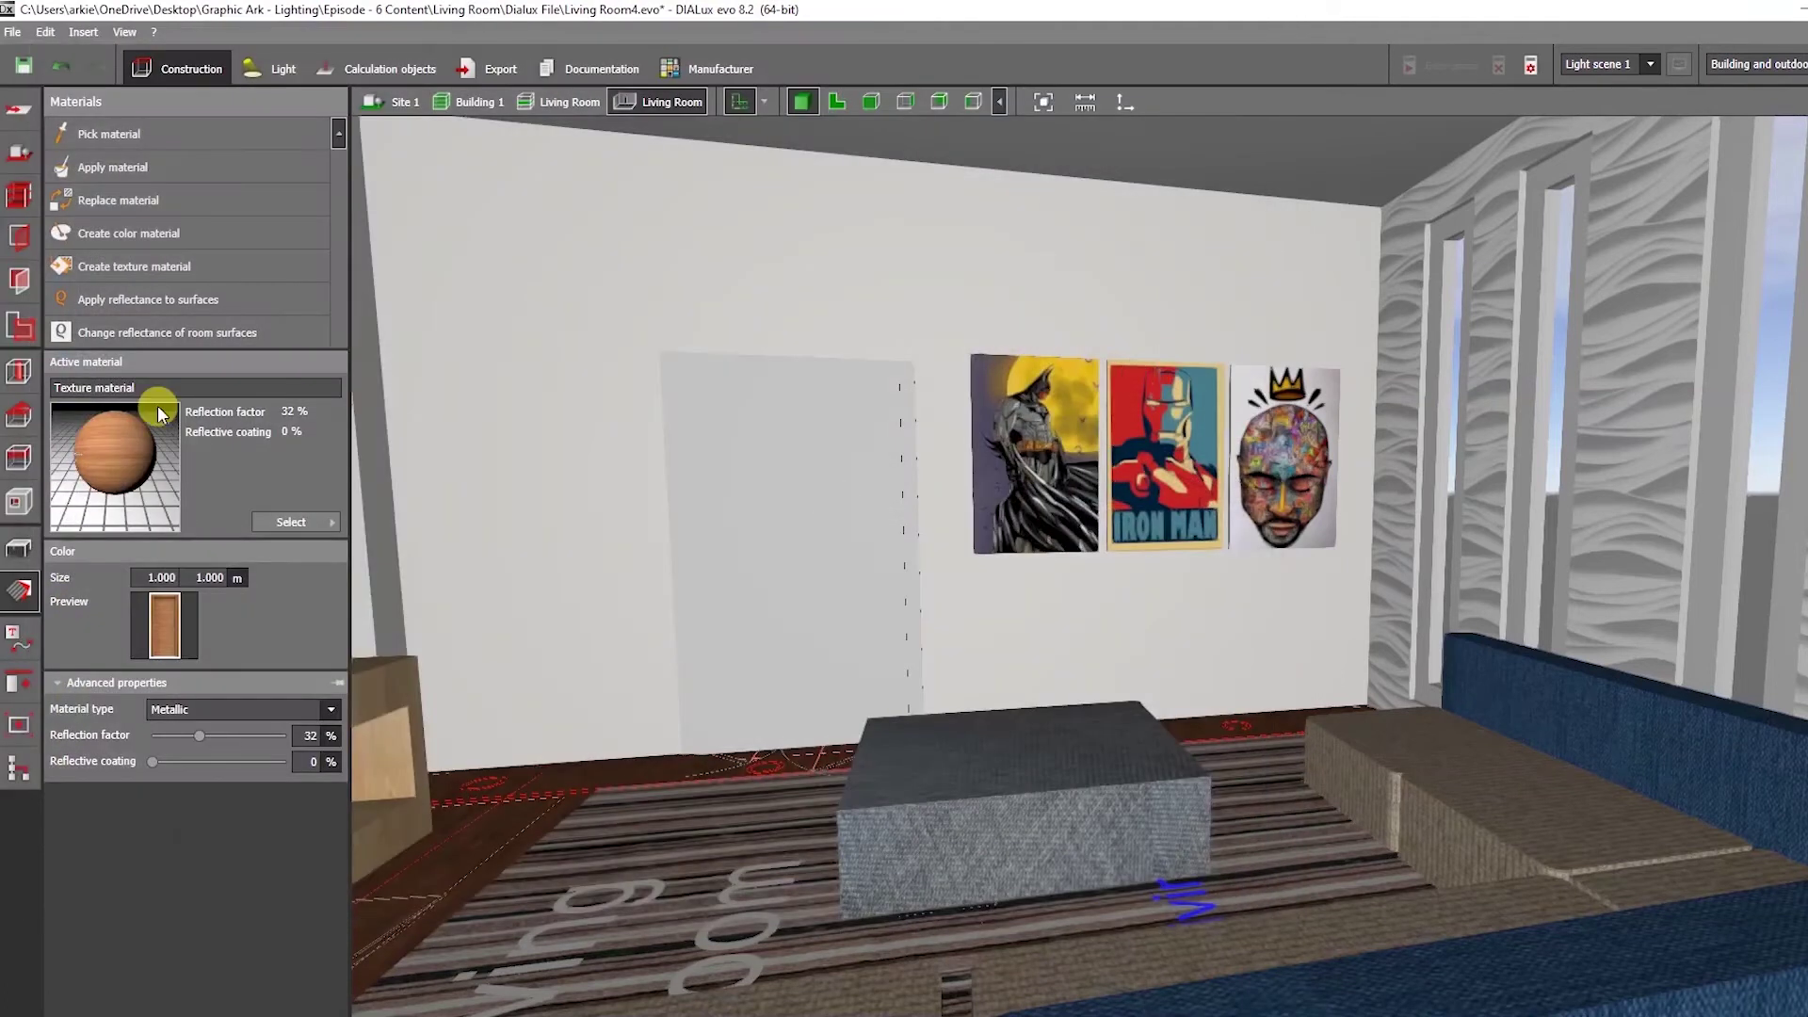
pyautogui.click(783, 447)
pyautogui.scroll(2, 876, 561)
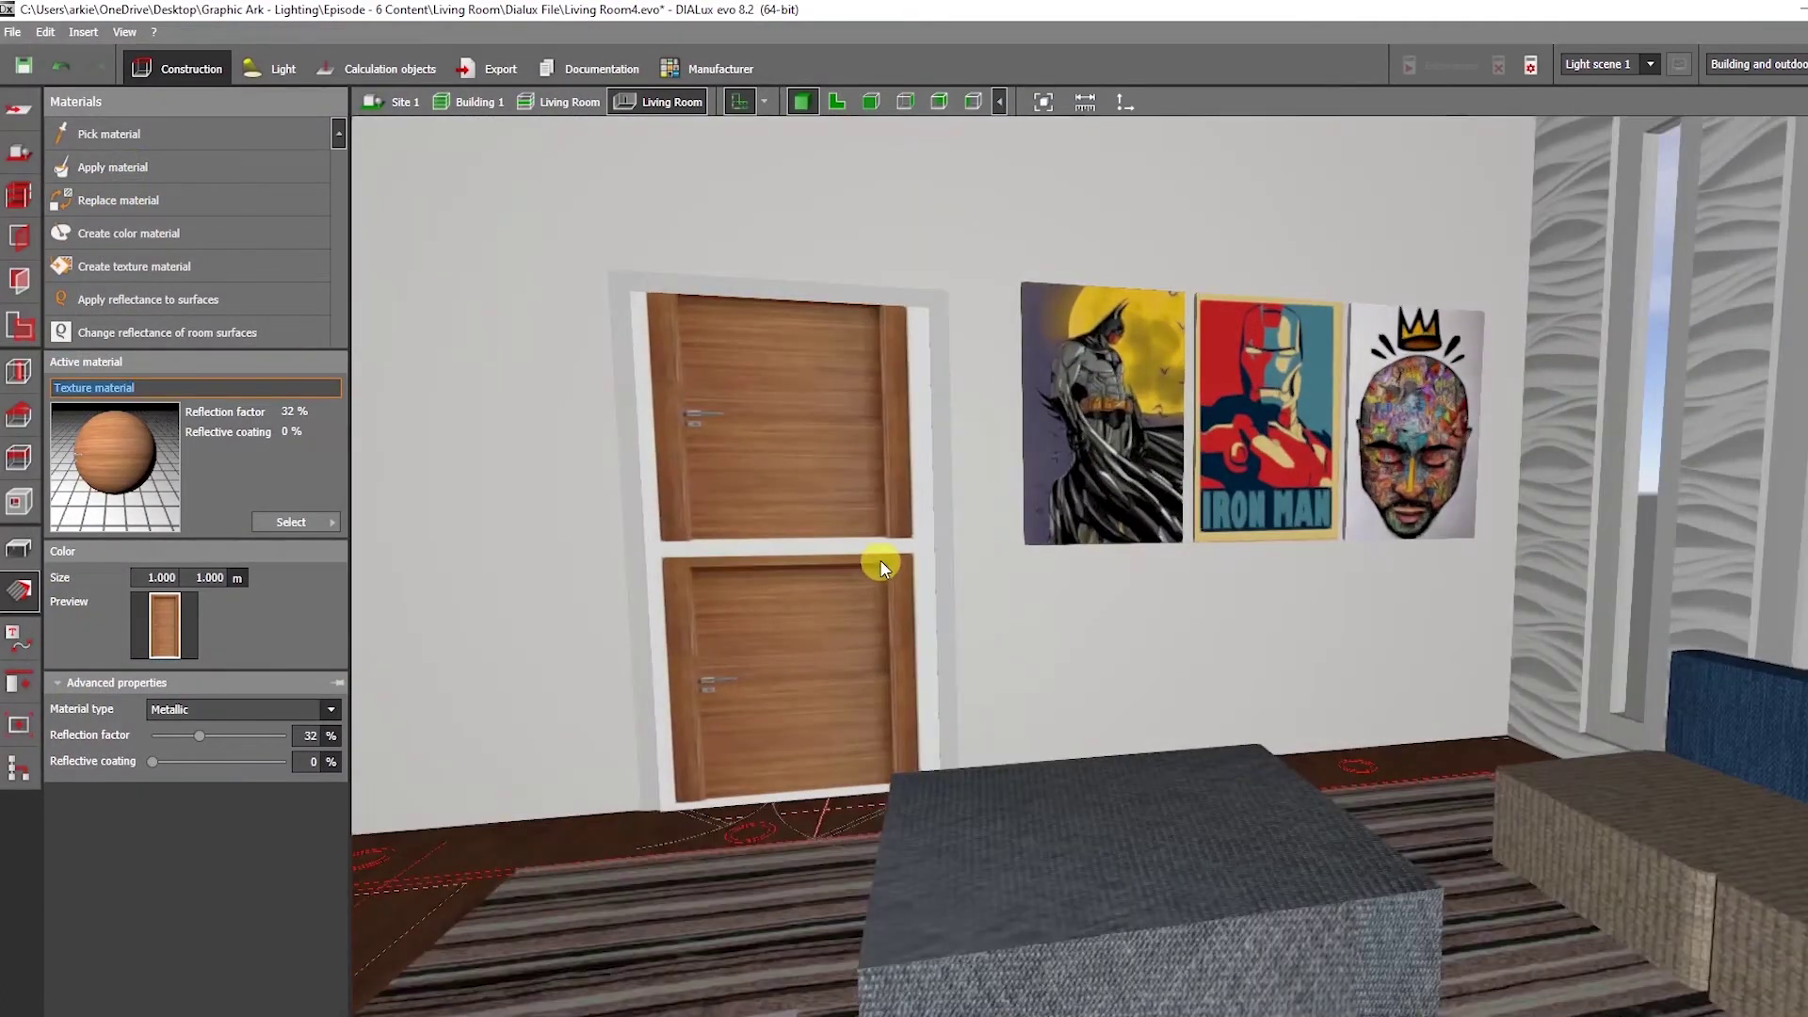
# Stretch and align the door texture on the door leaf to 1.182 m wide and 2.000 m high.
pyautogui.click(682, 561)
pyautogui.moveTo(663, 303); pyautogui.dragTo(665, 291)
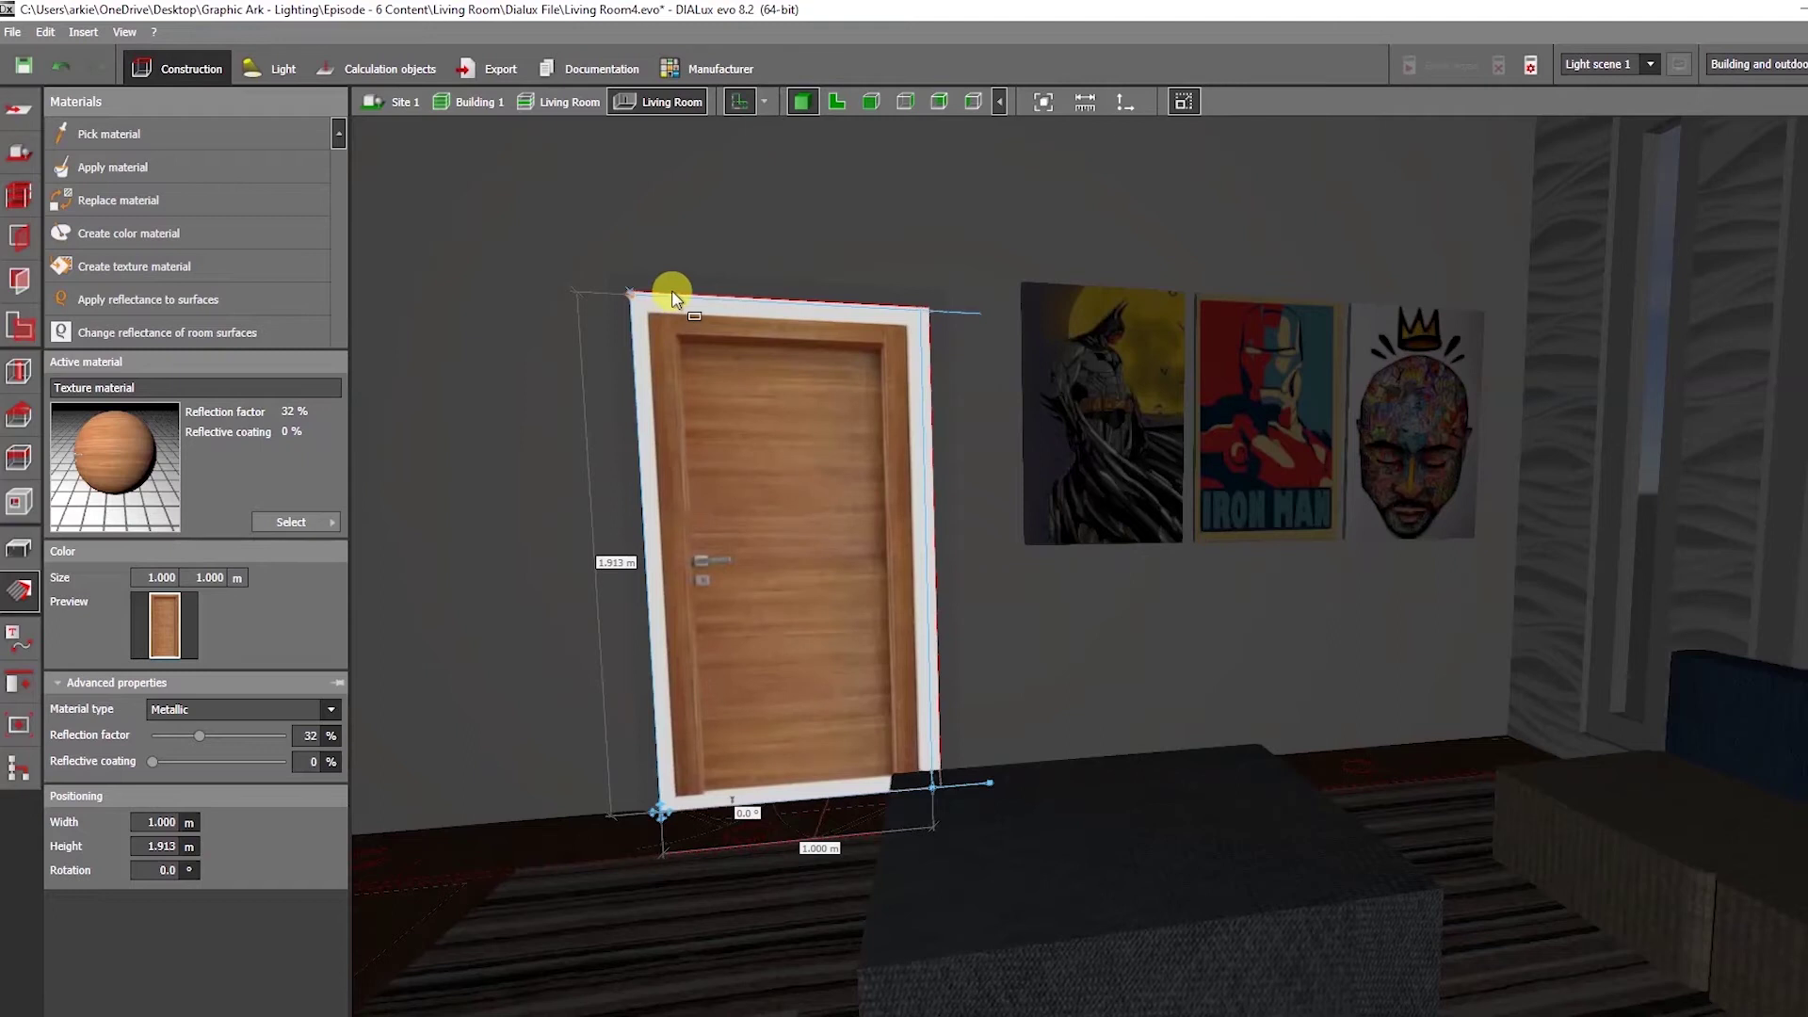
pyautogui.moveTo(673, 815); pyautogui.dragTo(644, 815)
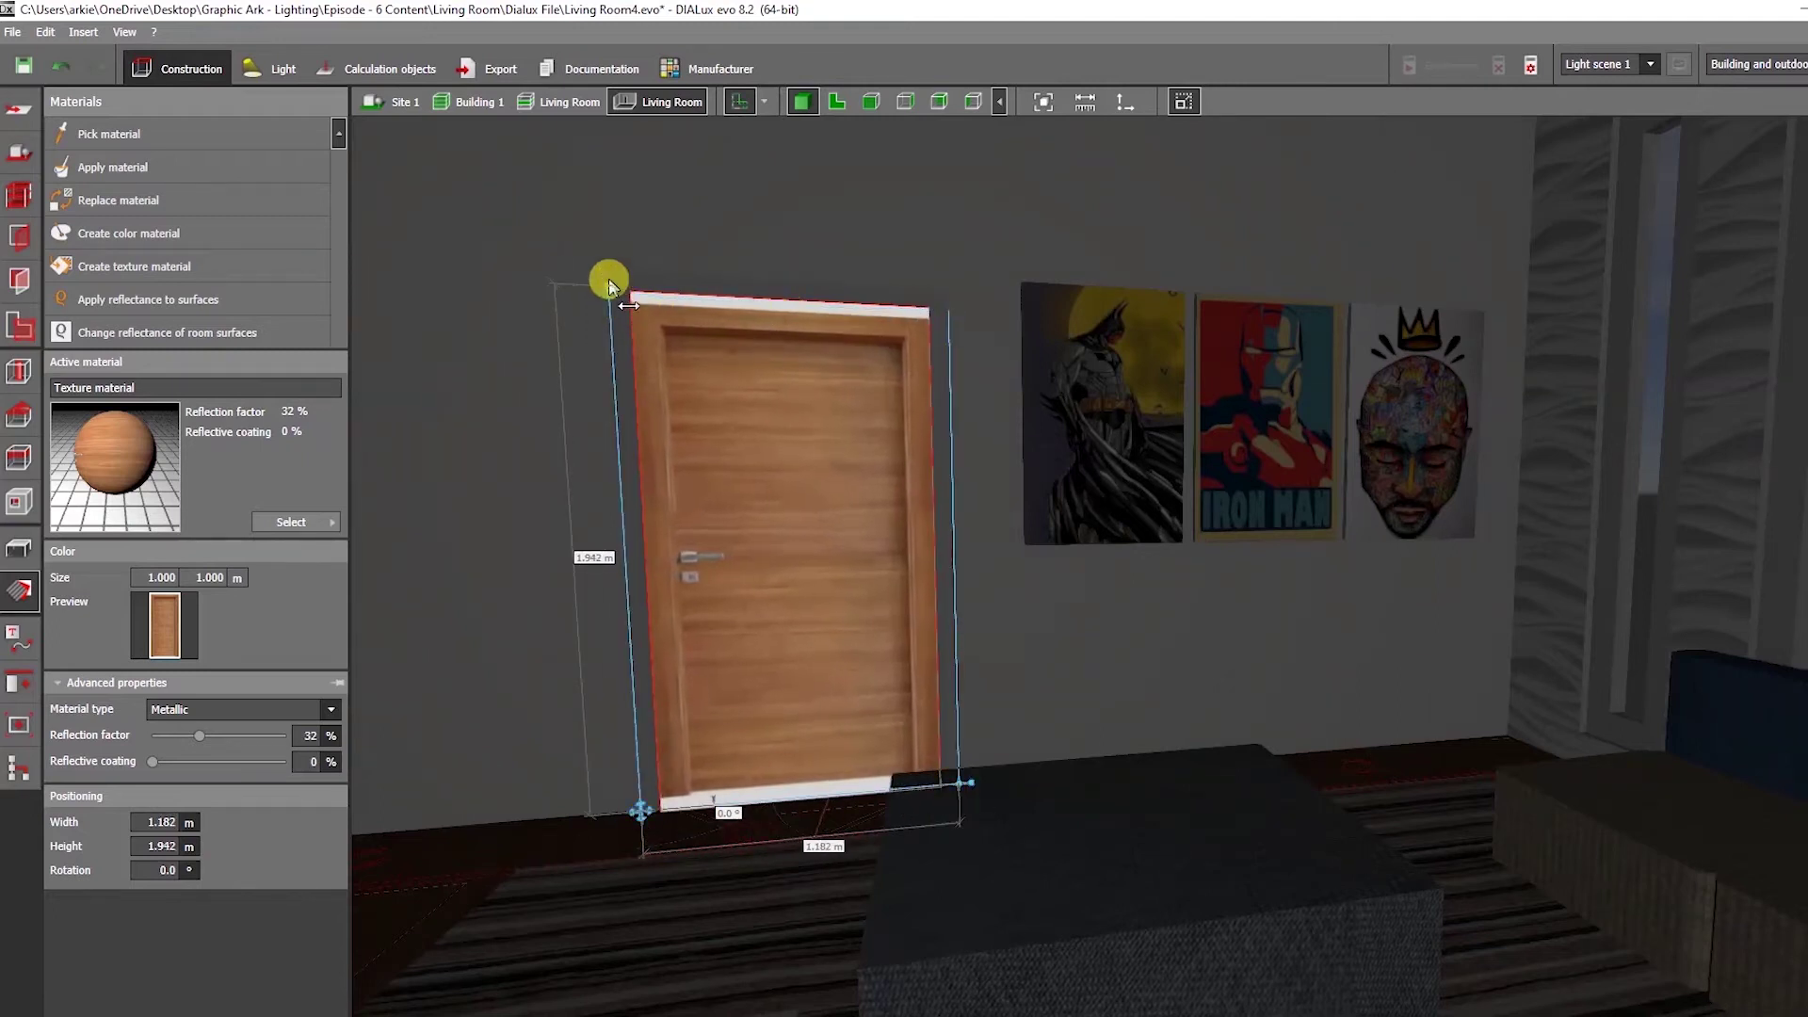
pyautogui.moveTo(998, 716); pyautogui.dragTo(895, 785, button='right')
pyautogui.moveTo(983, 669); pyautogui.dragTo(982, 688)
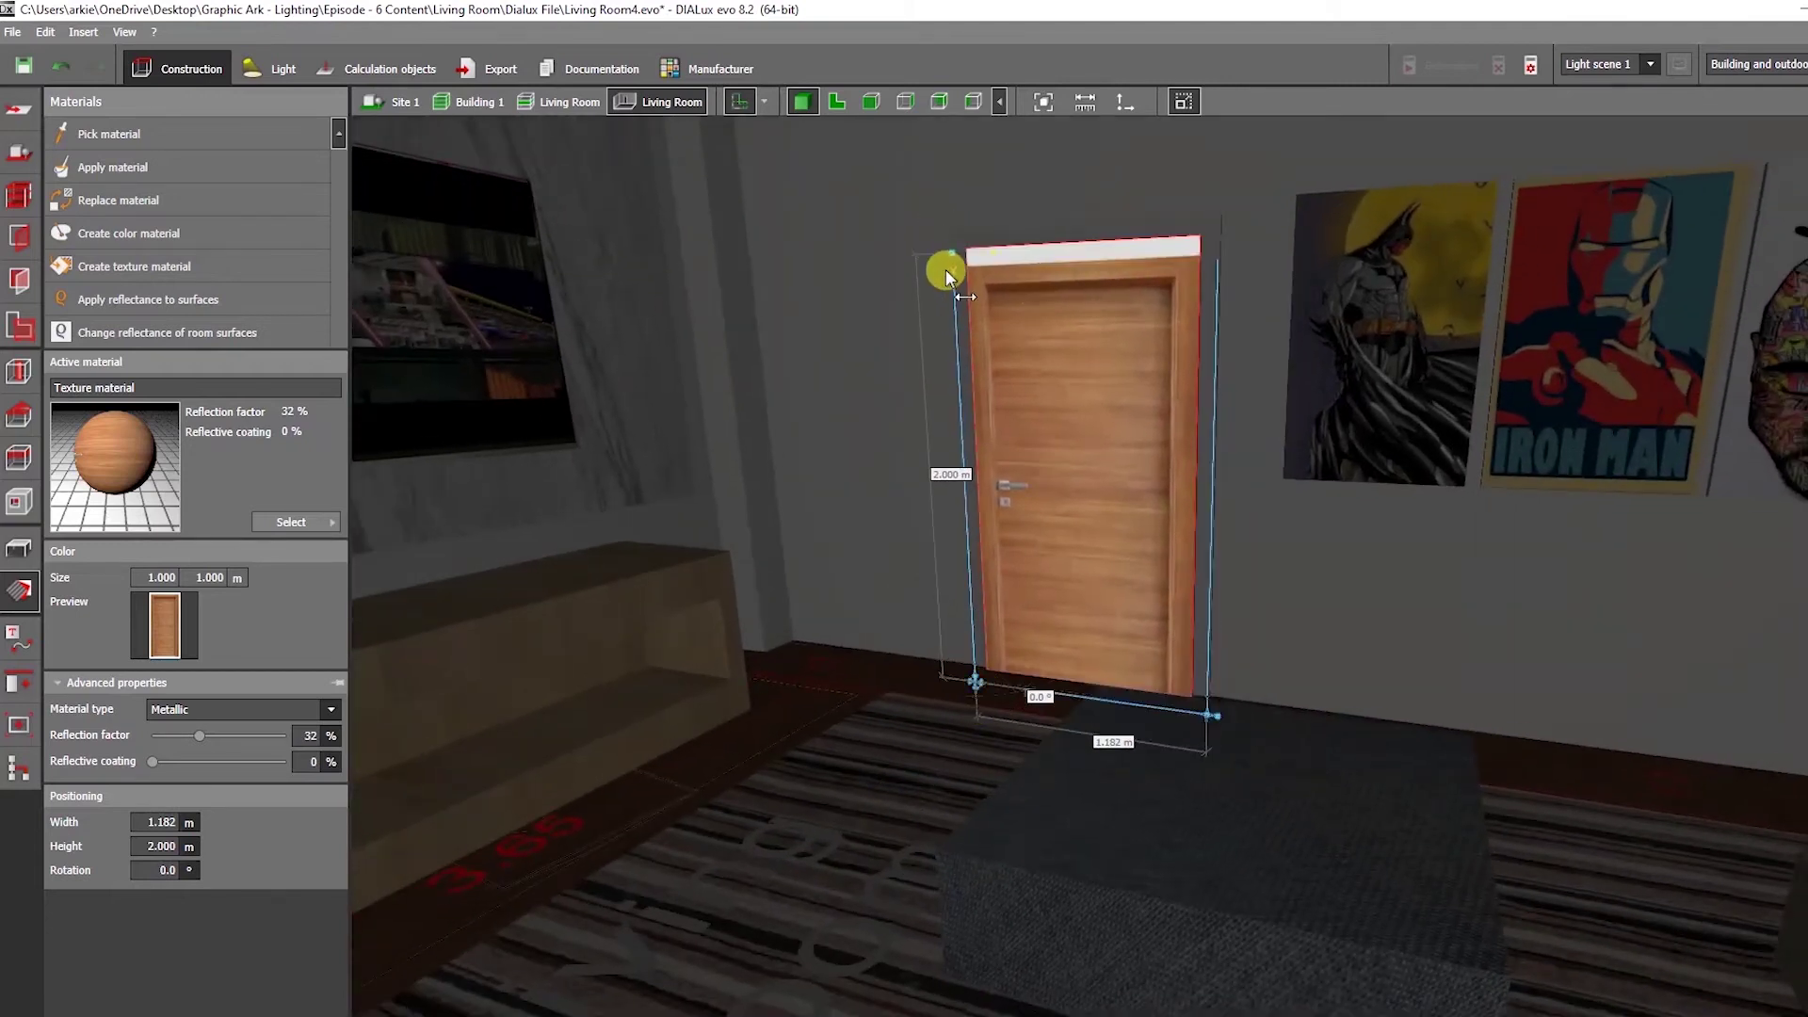
pyautogui.moveTo(993, 486); pyautogui.dragTo(1071, 288, button='right')
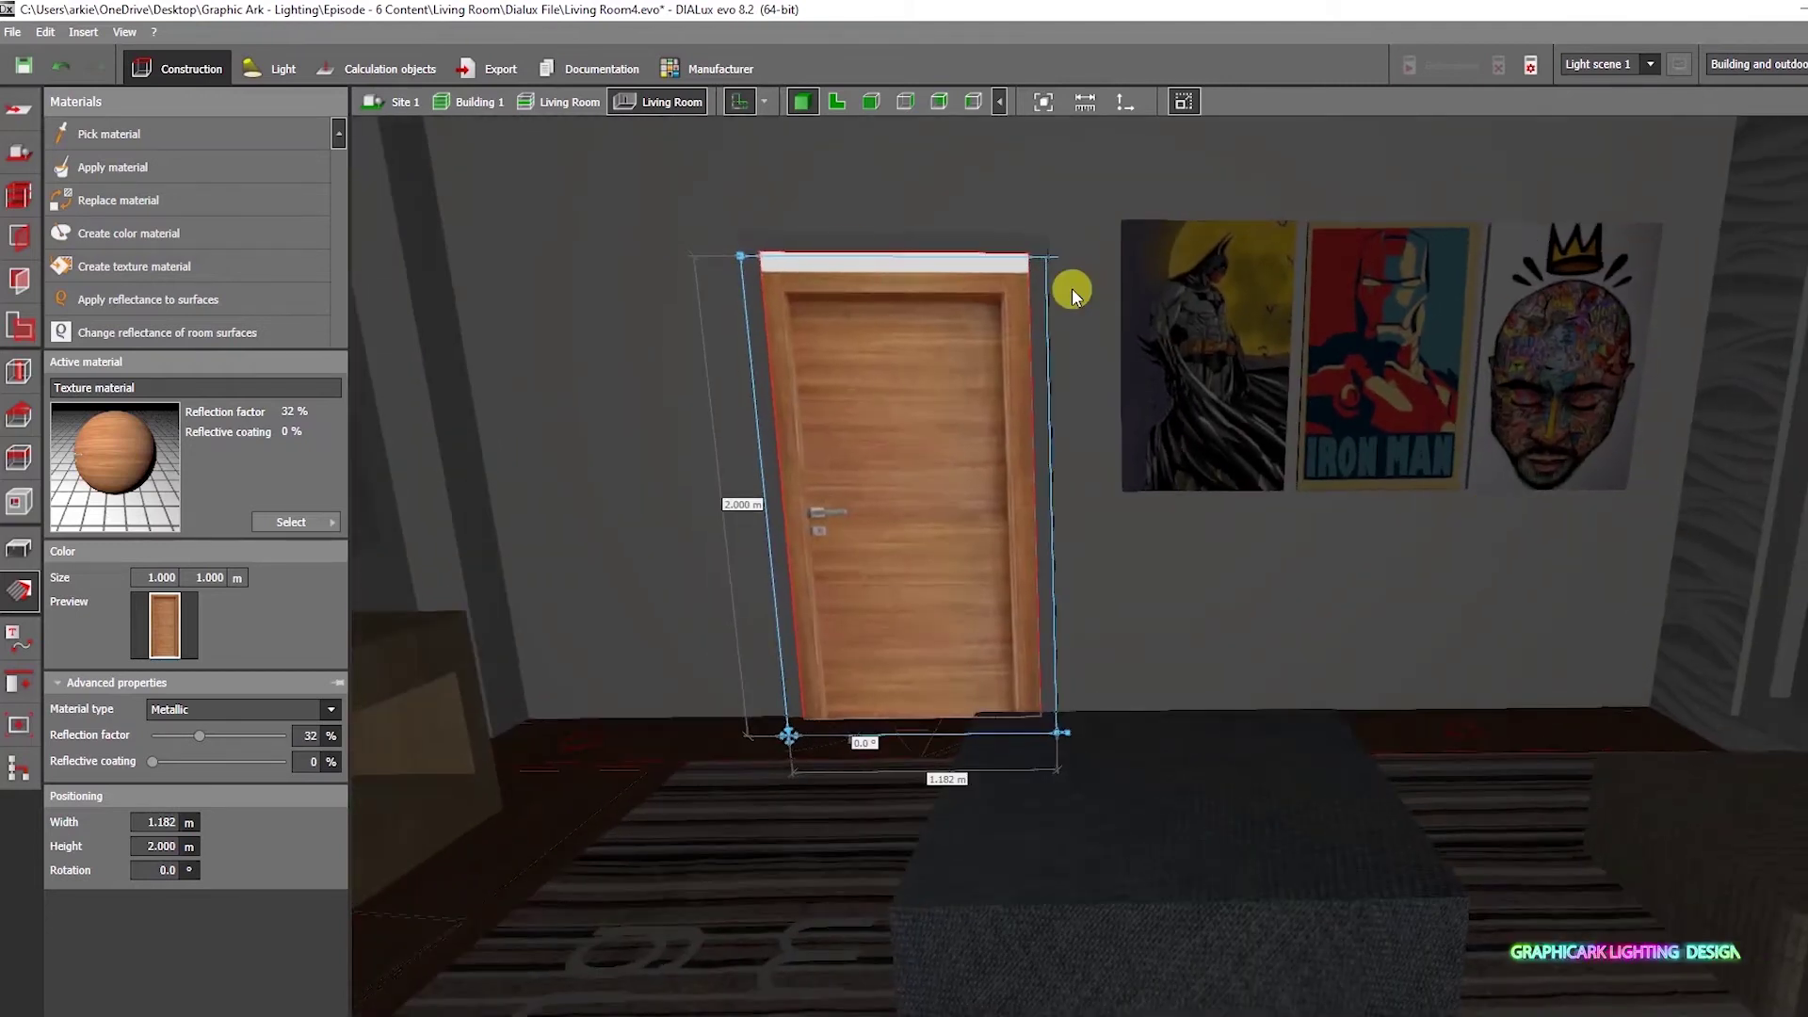
pyautogui.click(1015, 562)
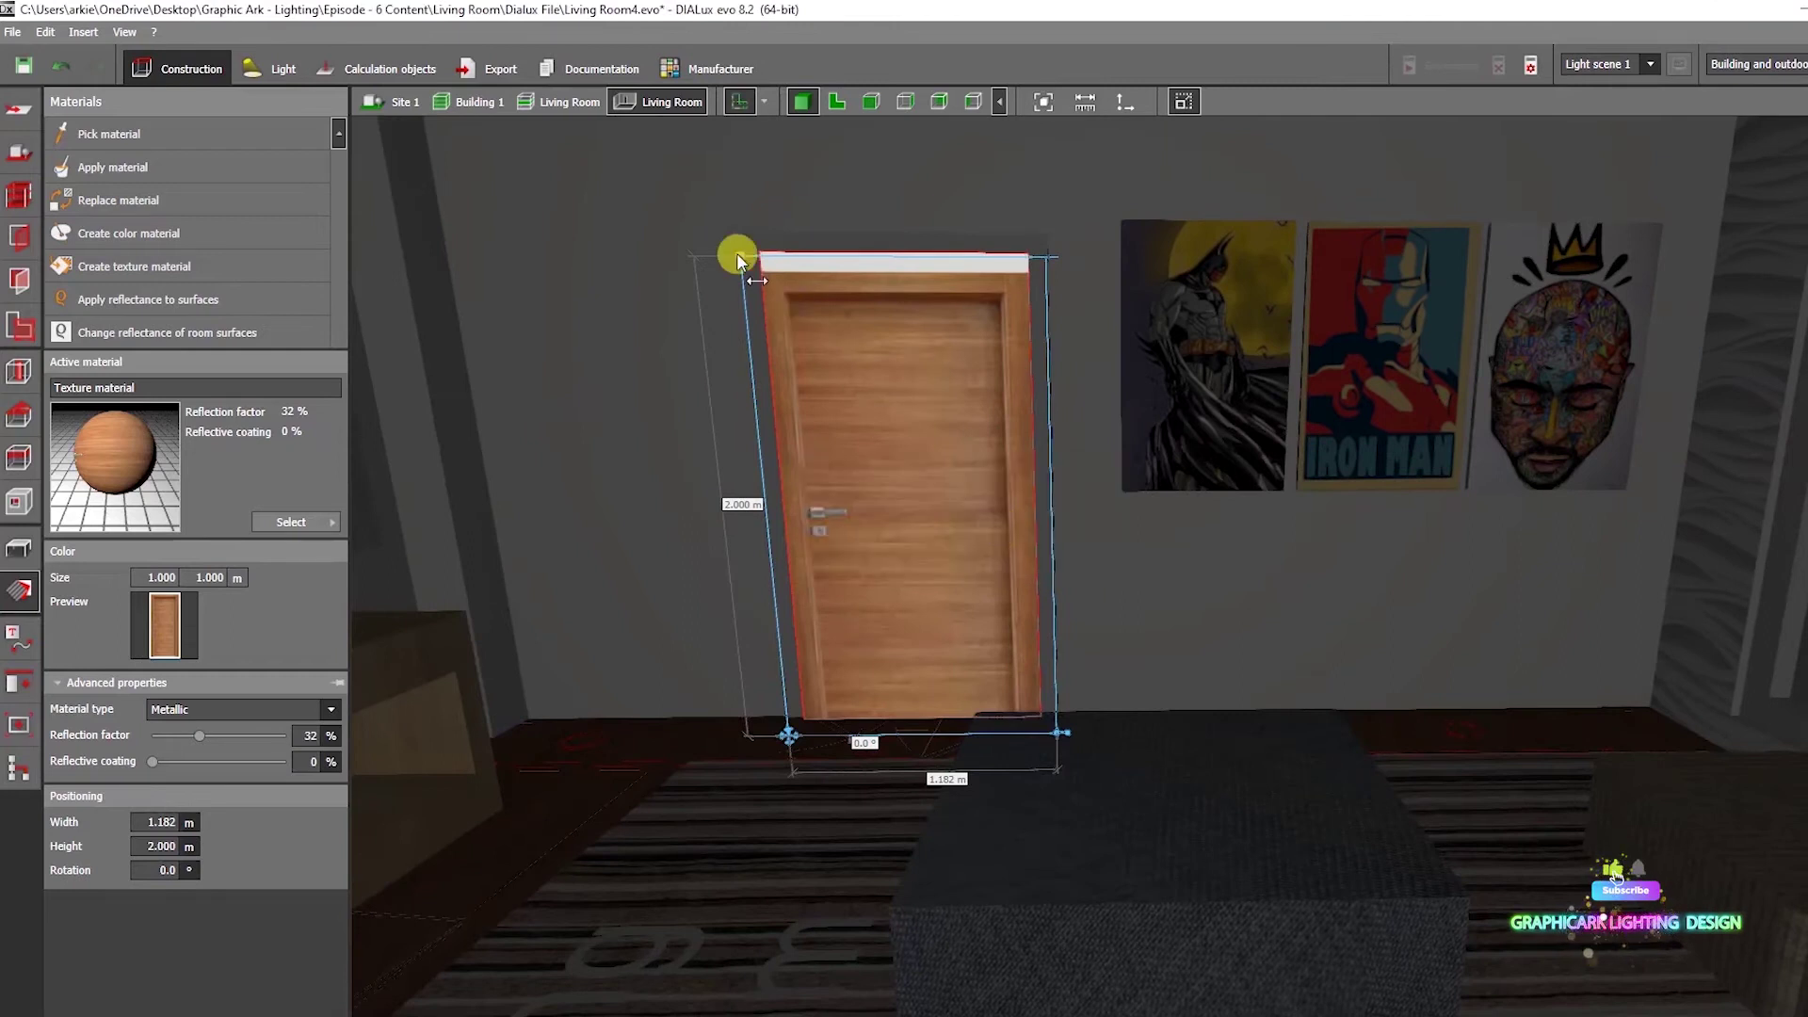
# Leave the texture alignment and examine the textured door and the surrounding wall in the room.
pyautogui.press('Escape')
pyautogui.moveTo(1053, 716); pyautogui.dragTo(1266, 759, button='right')
pyautogui.scroll(-3, 1132, 720)
pyautogui.scroll(-4, 1262, 755)
pyautogui.moveTo(1252, 743); pyautogui.dragTo(1070, 670, button='middle')
pyautogui.moveTo(1070, 671); pyautogui.dragTo(1007, 596, button='right')
pyautogui.scroll(5, 1027, 567)
pyautogui.moveTo(1028, 569); pyautogui.dragTo(1020, 578, button='middle')
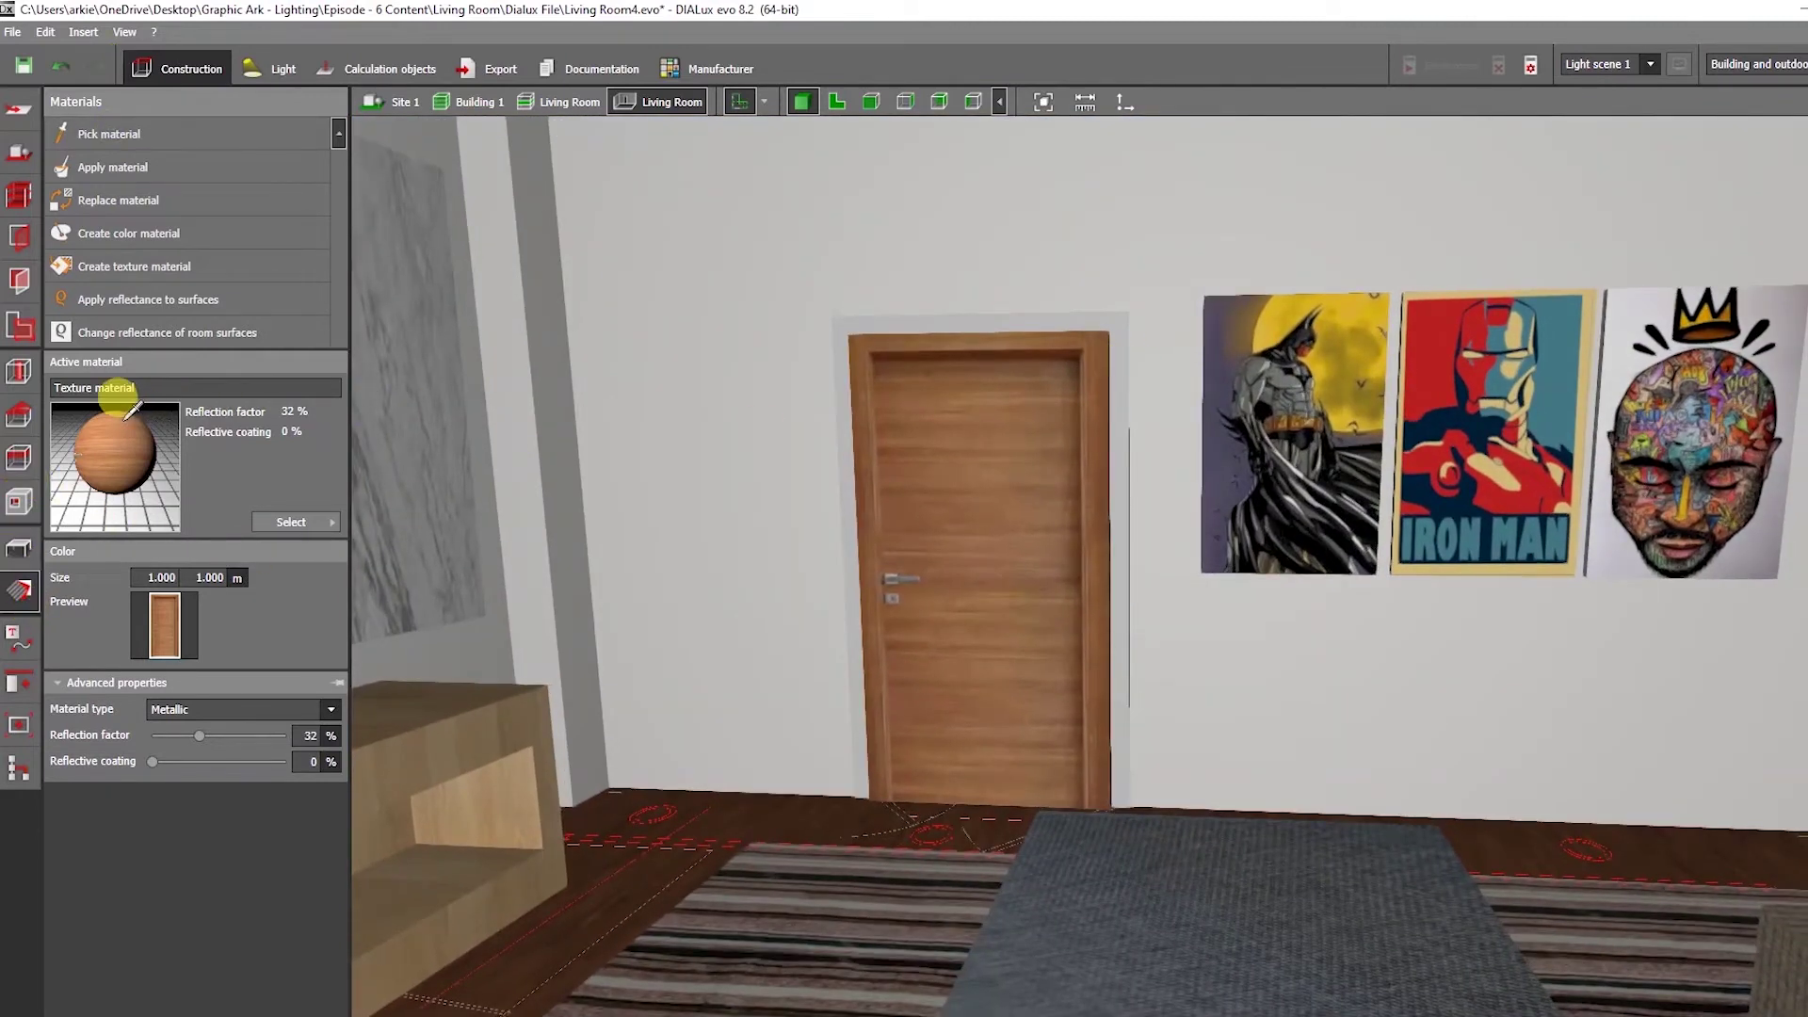
# Browse the Color catalog among the available material catalogs and close it without applying a colour.
pyautogui.click(294, 523)
pyautogui.click(540, 550)
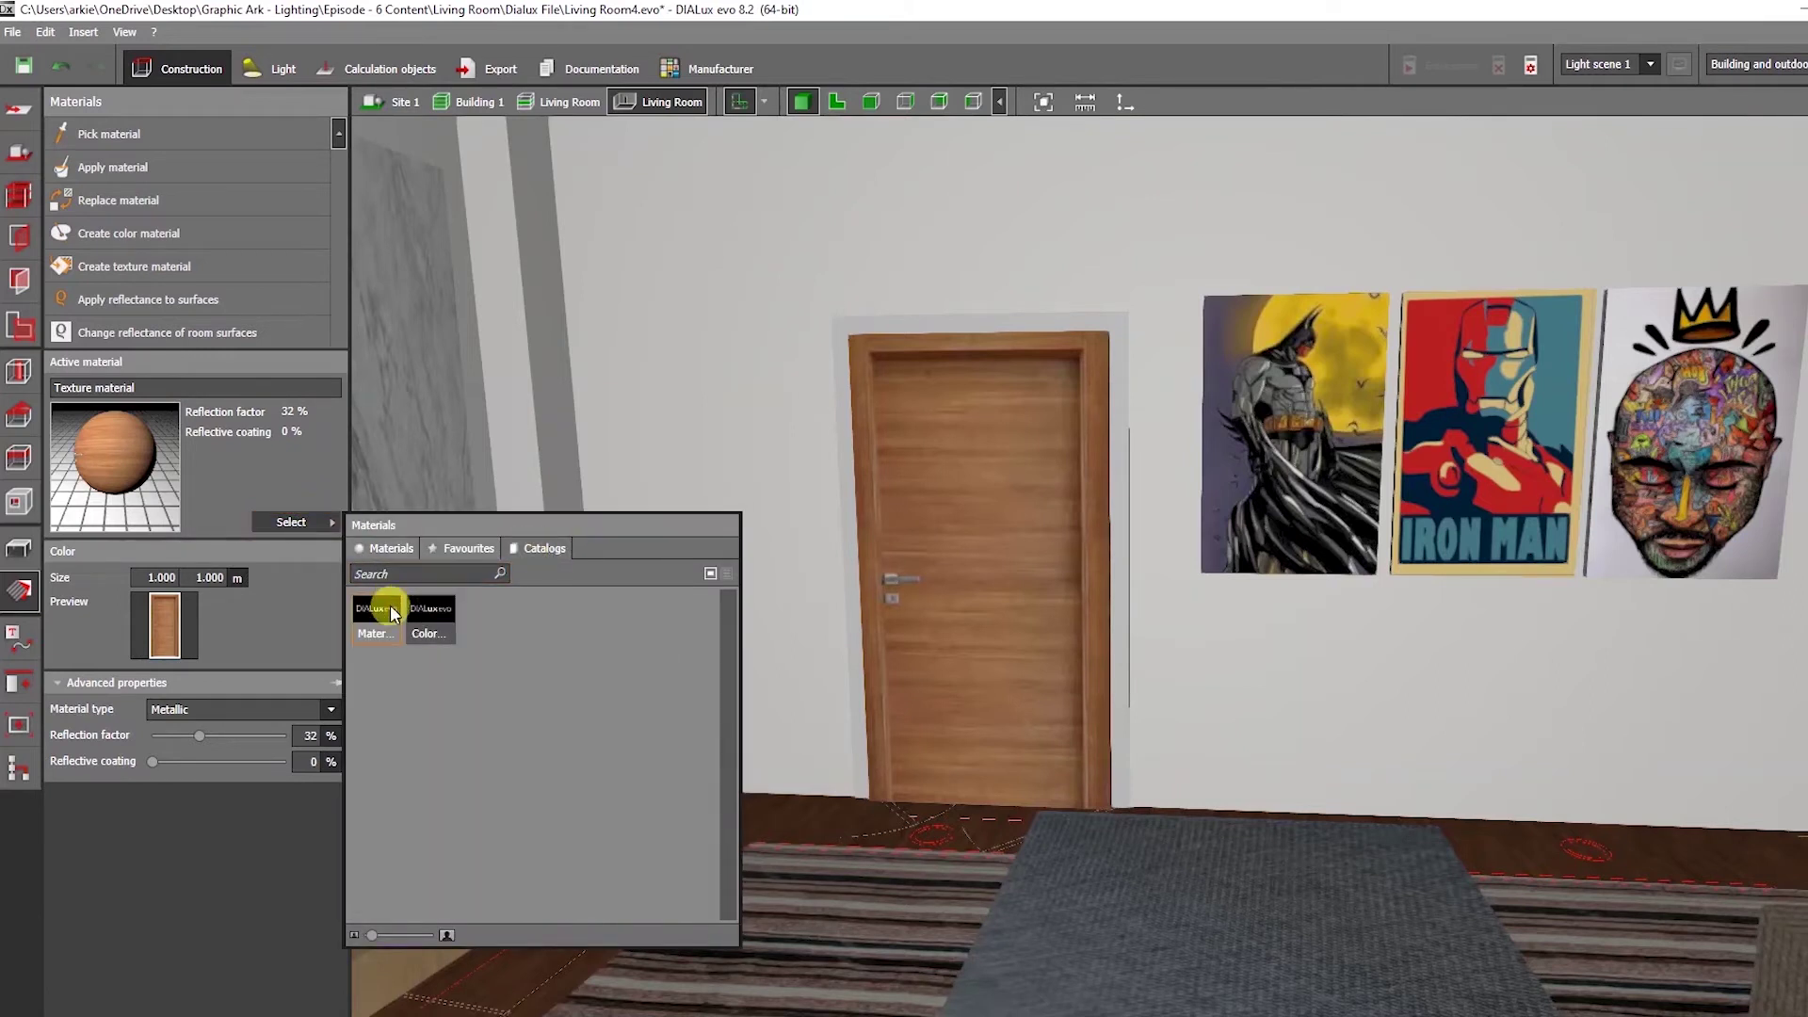
pyautogui.click(426, 616)
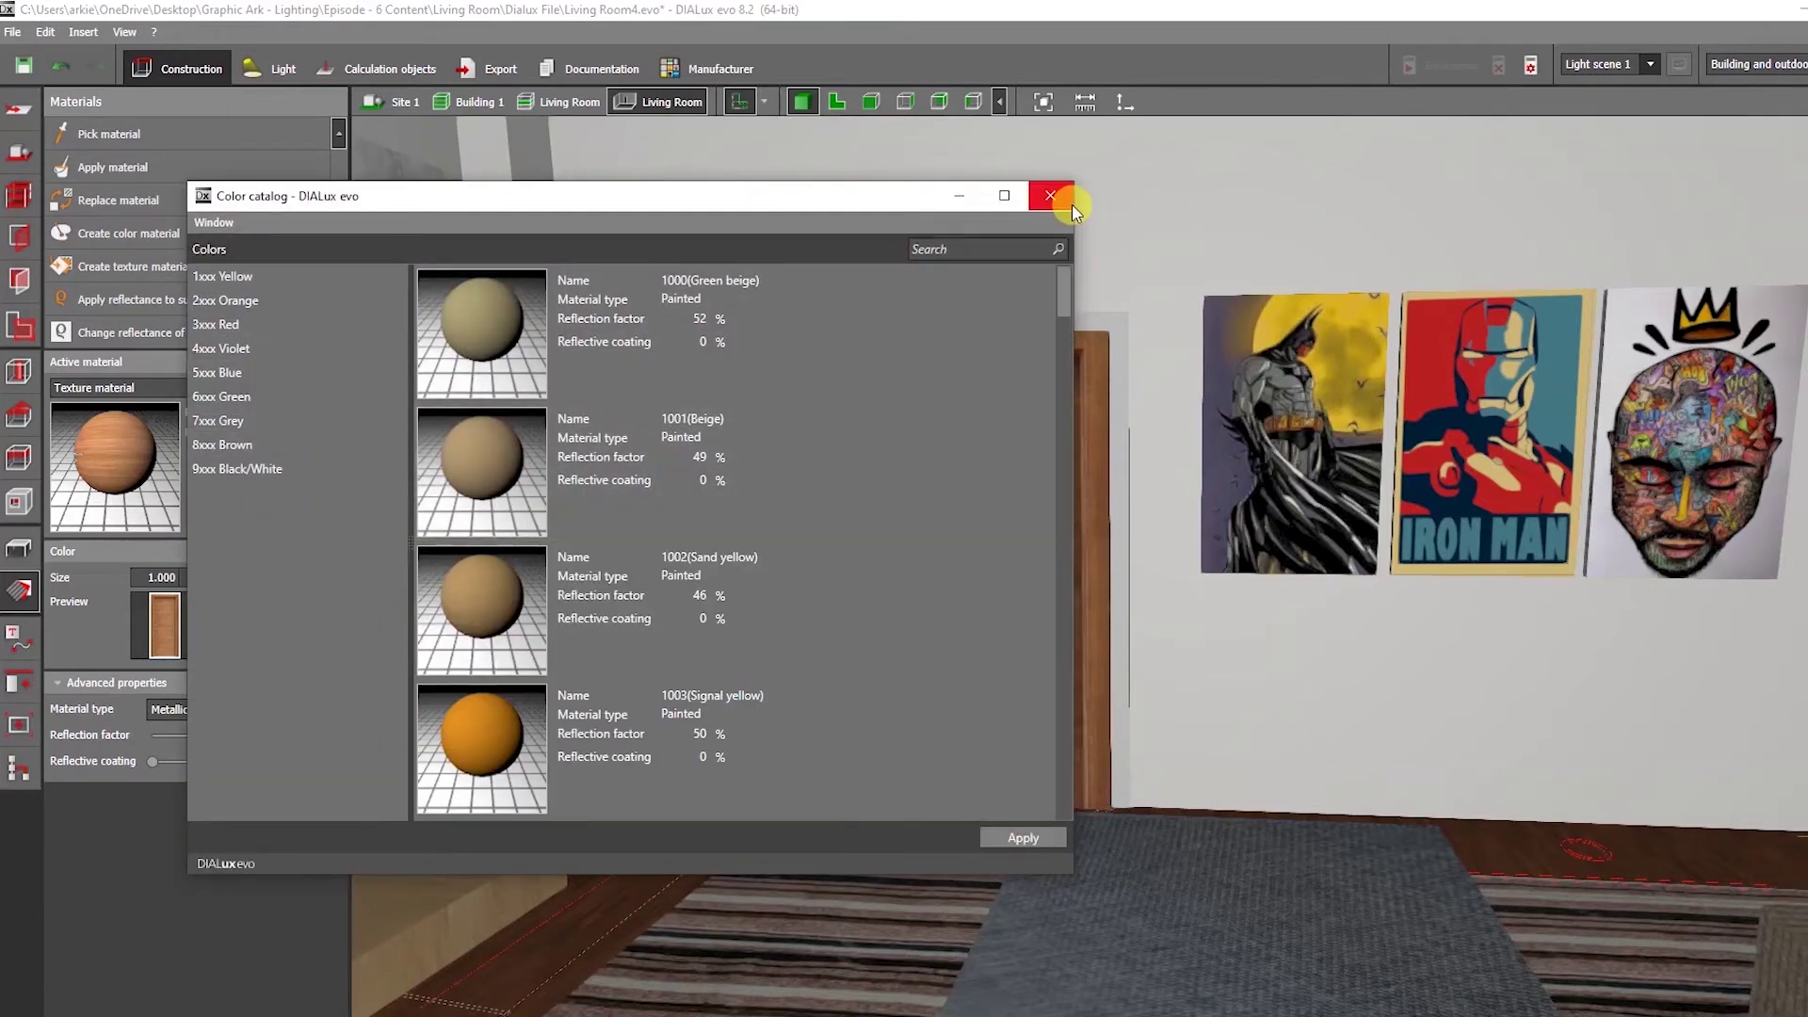
pyautogui.click(1072, 205)
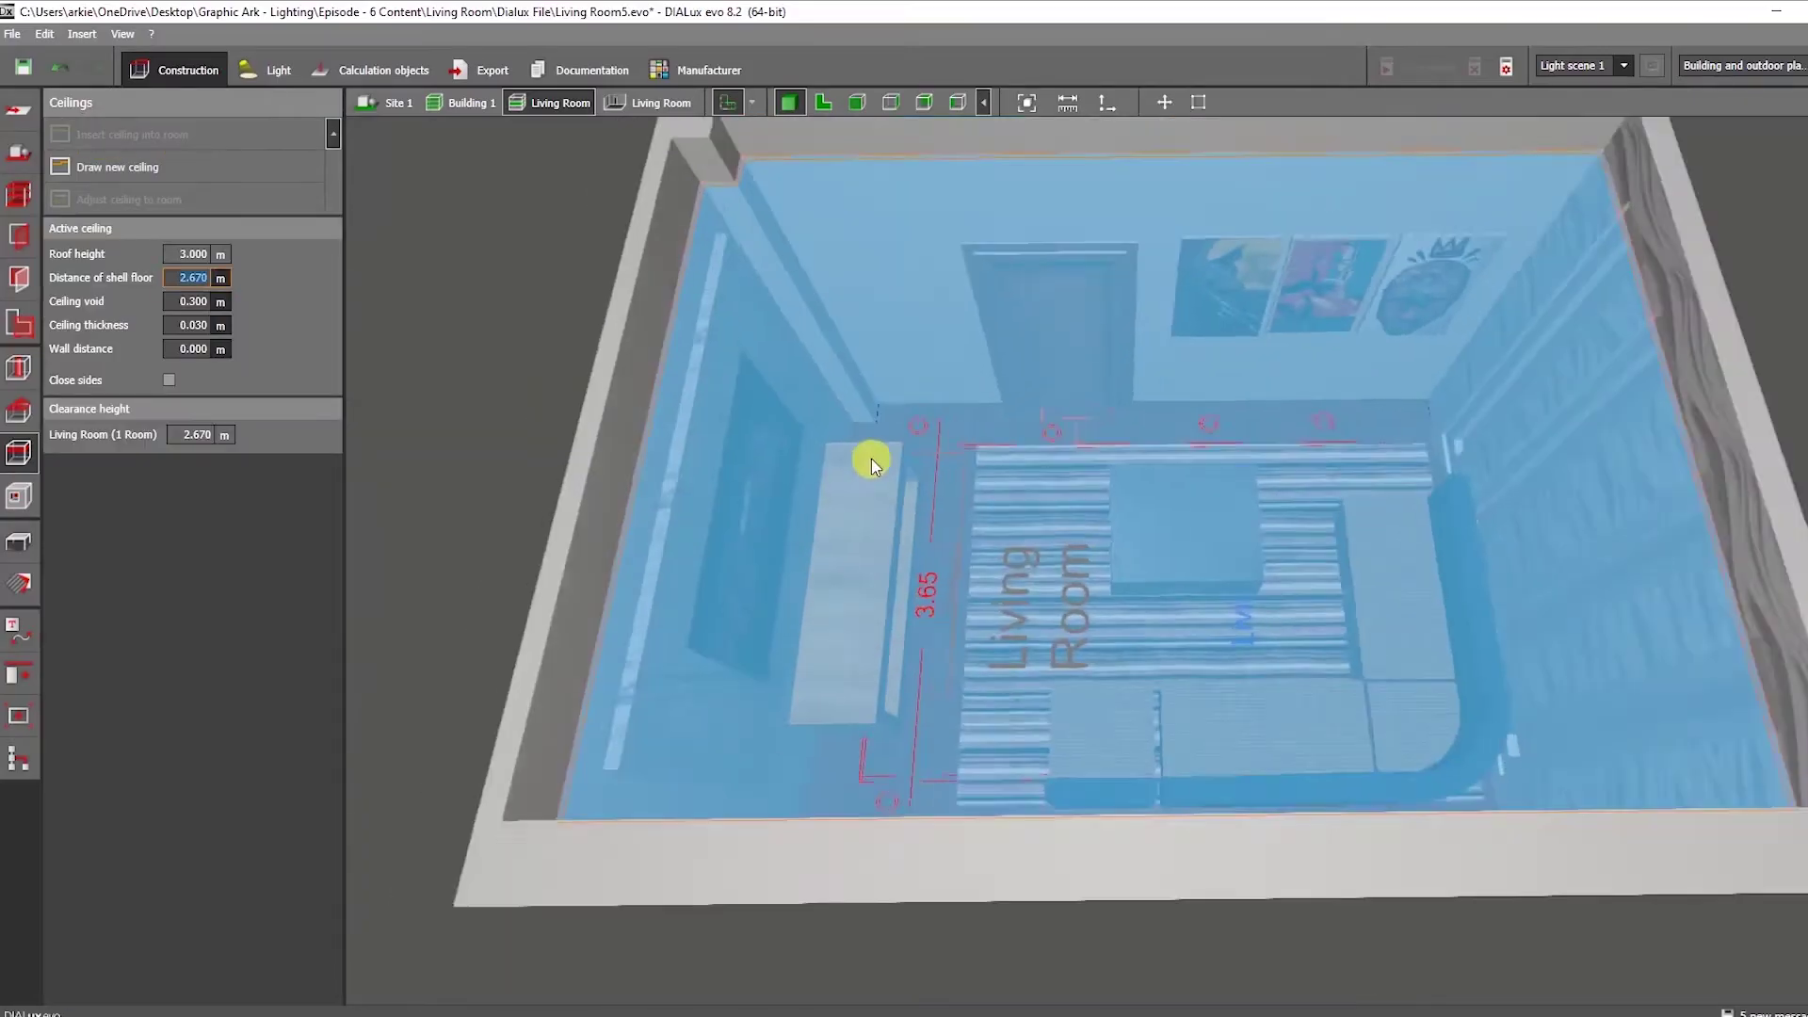
# Start a cutout in the suspended ceiling and place its lower-left corner on the plan's red outline at 0.627, -4.831 m.
pyautogui.click(869, 456)
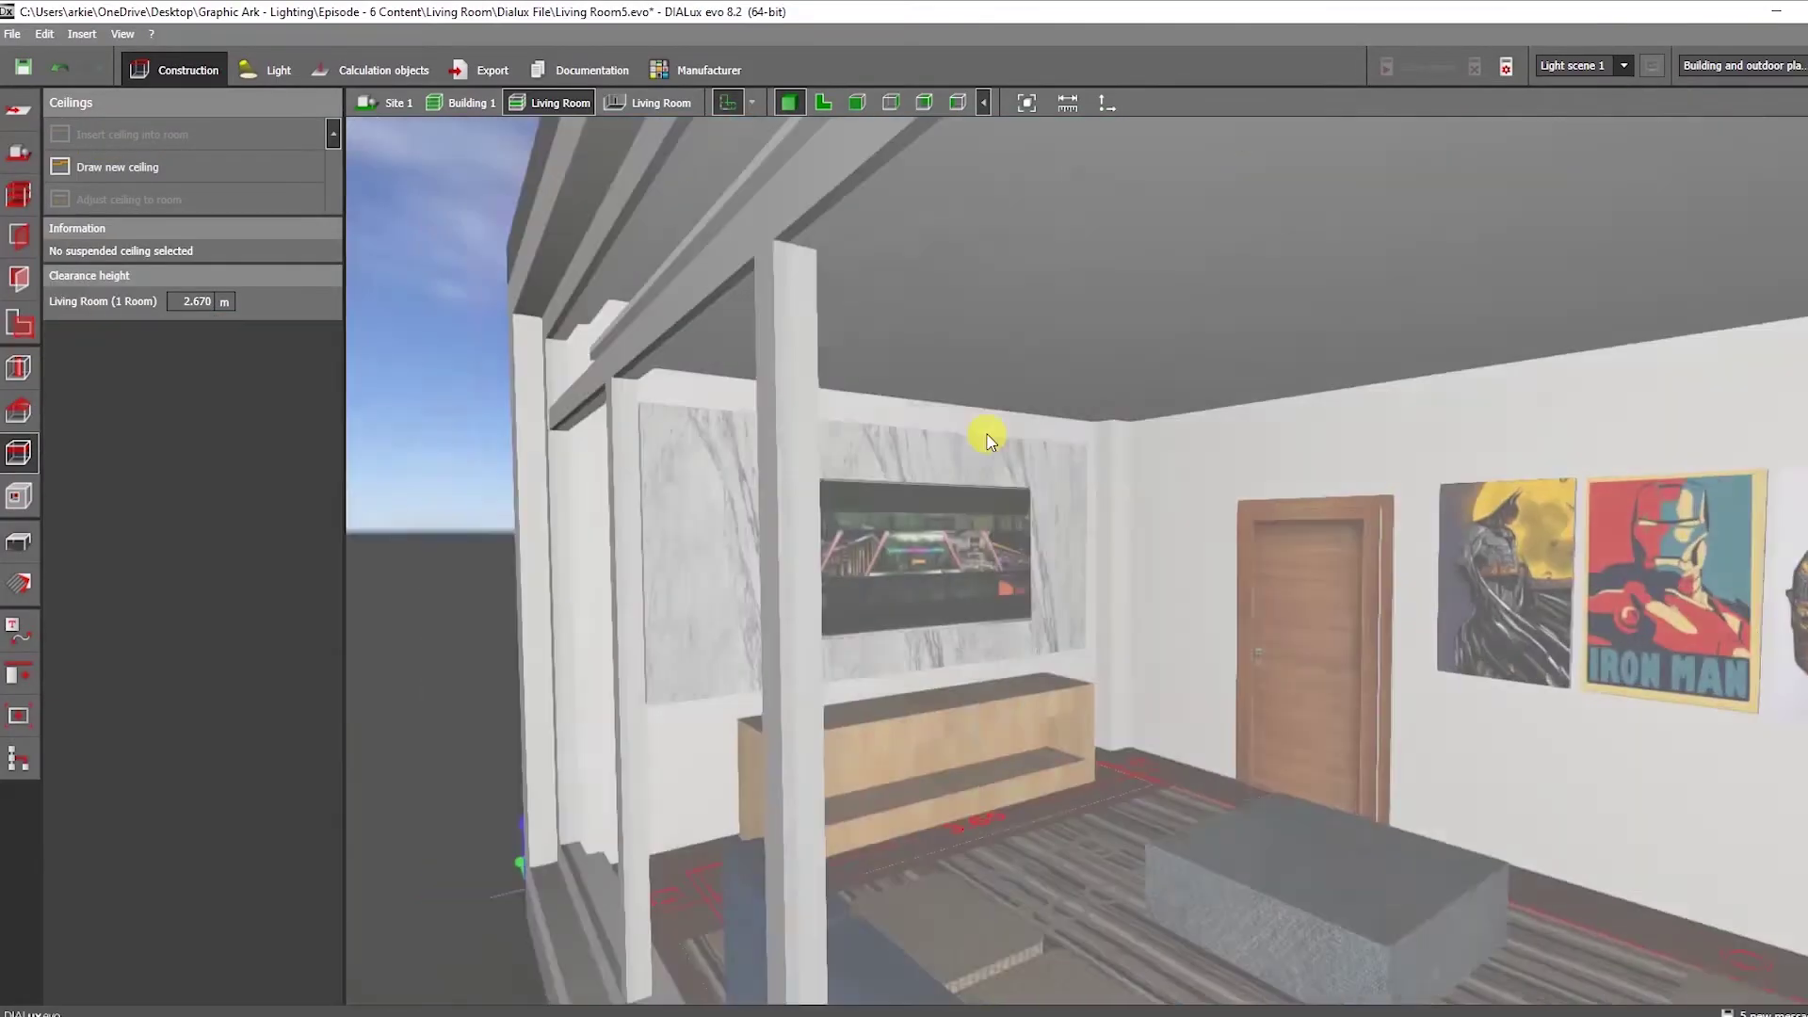
pyautogui.scroll(2, 867, 512)
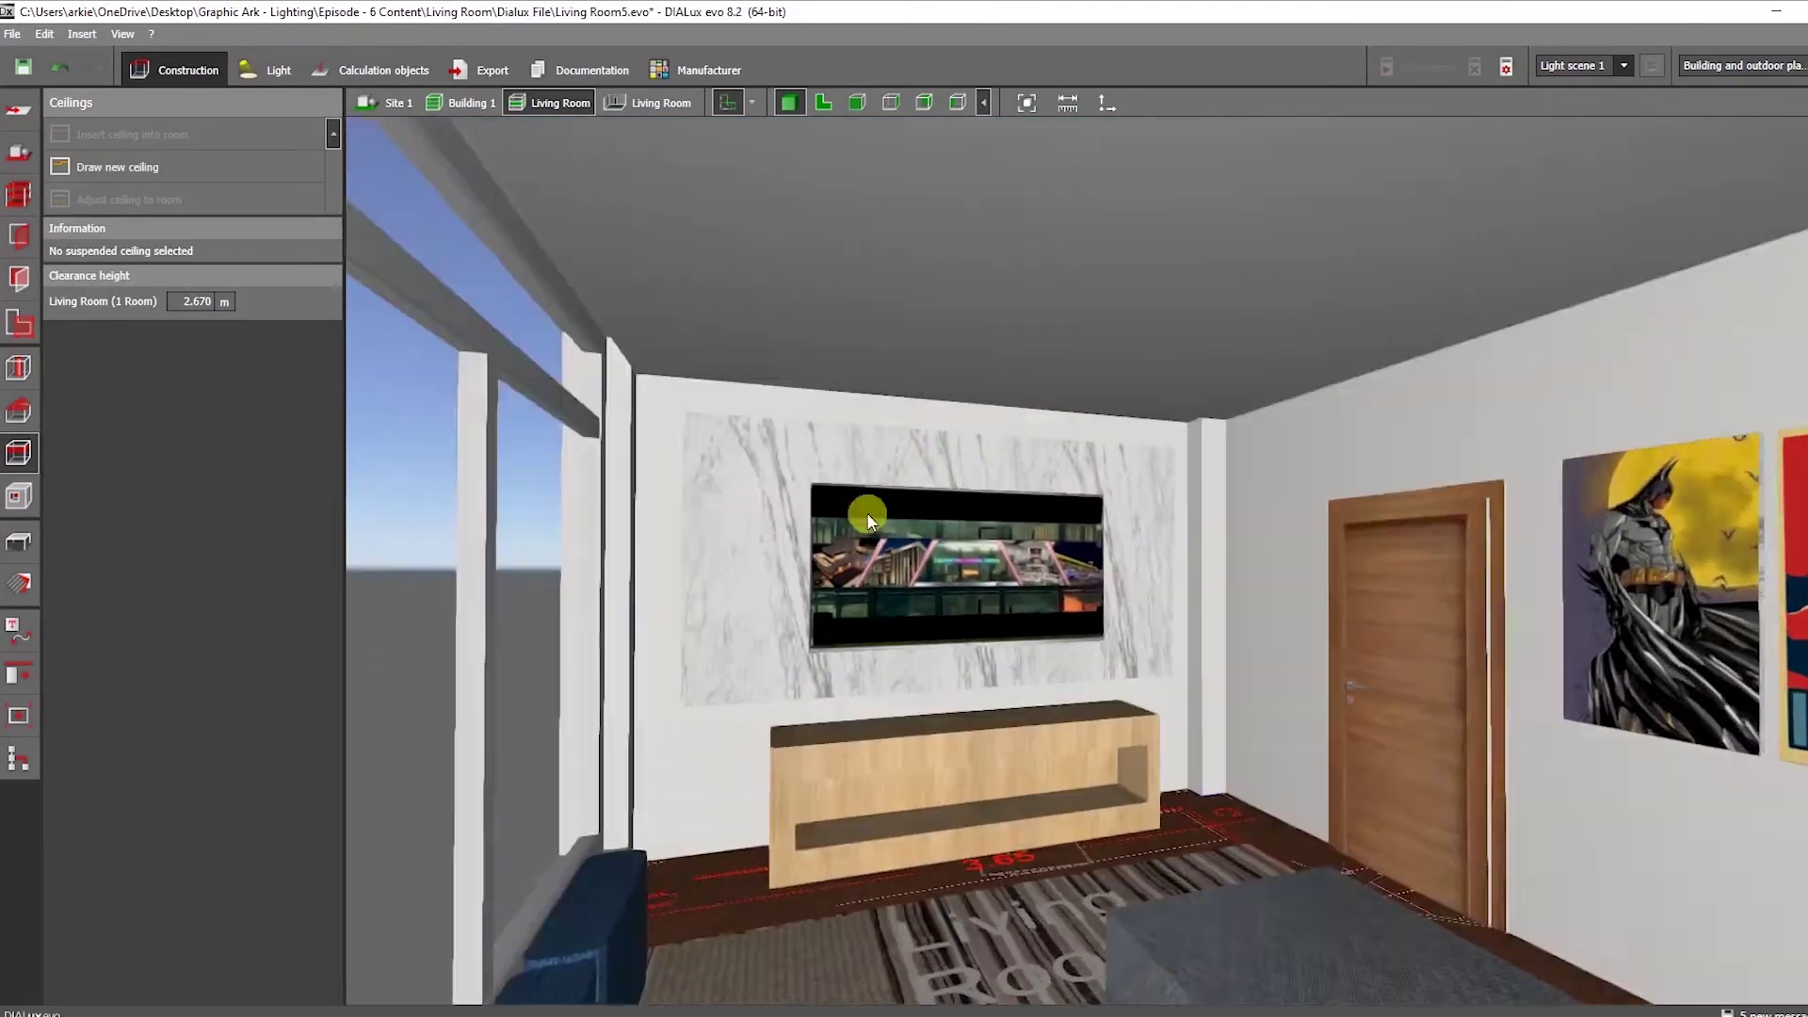
pyautogui.click(19, 496)
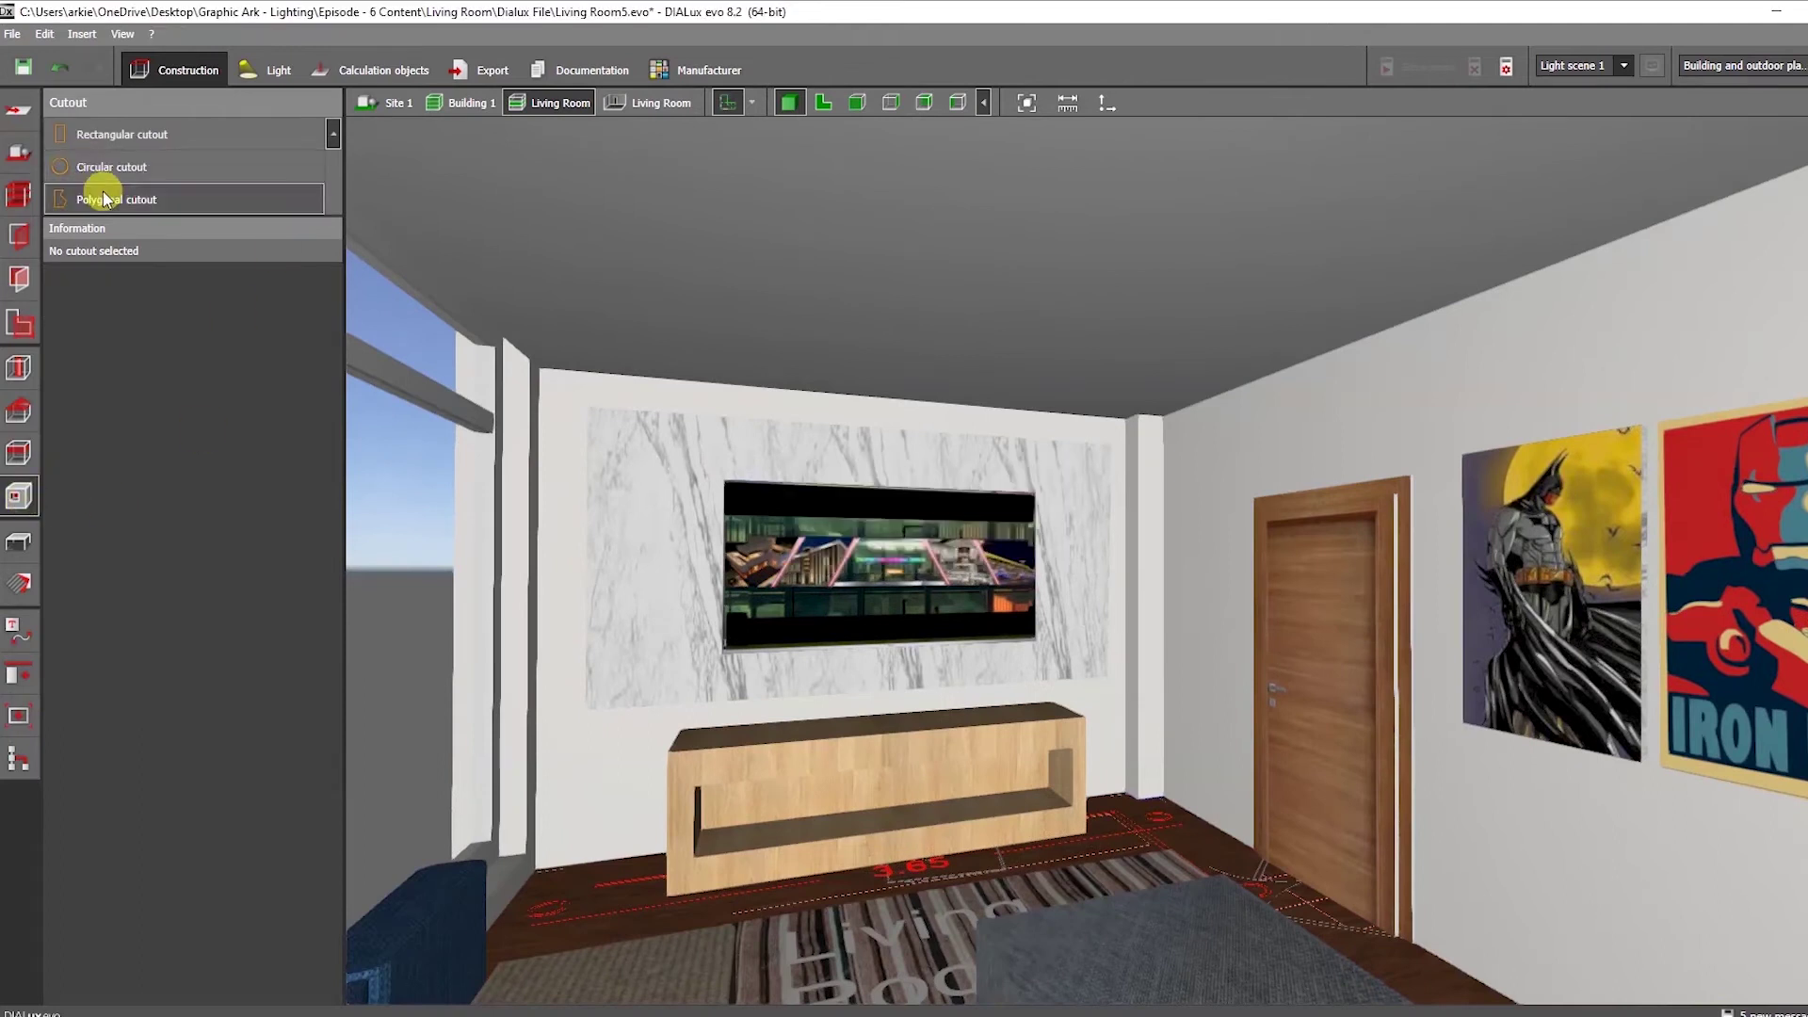
pyautogui.click(130, 142)
pyautogui.click(634, 285)
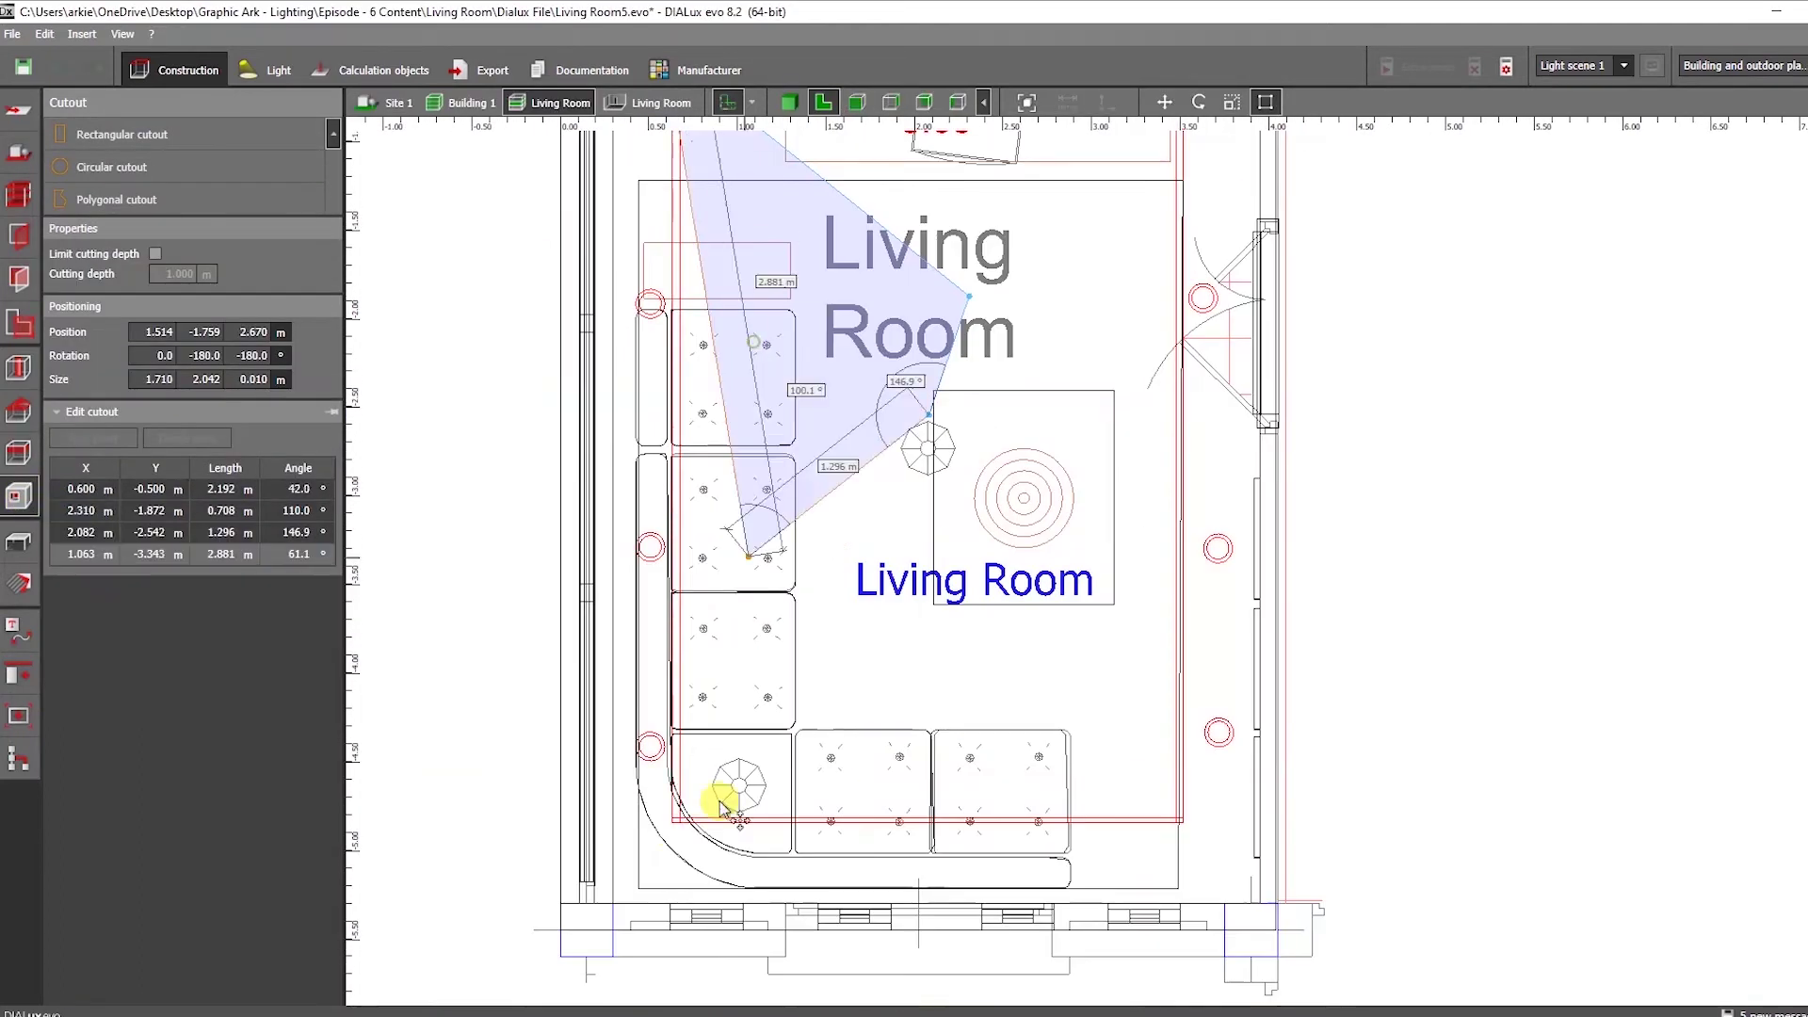
pyautogui.moveTo(721, 801); pyautogui.dragTo(672, 820)
pyautogui.scroll(-3, 673, 819)
pyautogui.moveTo(672, 820); pyautogui.dragTo(634, 952, button='middle')
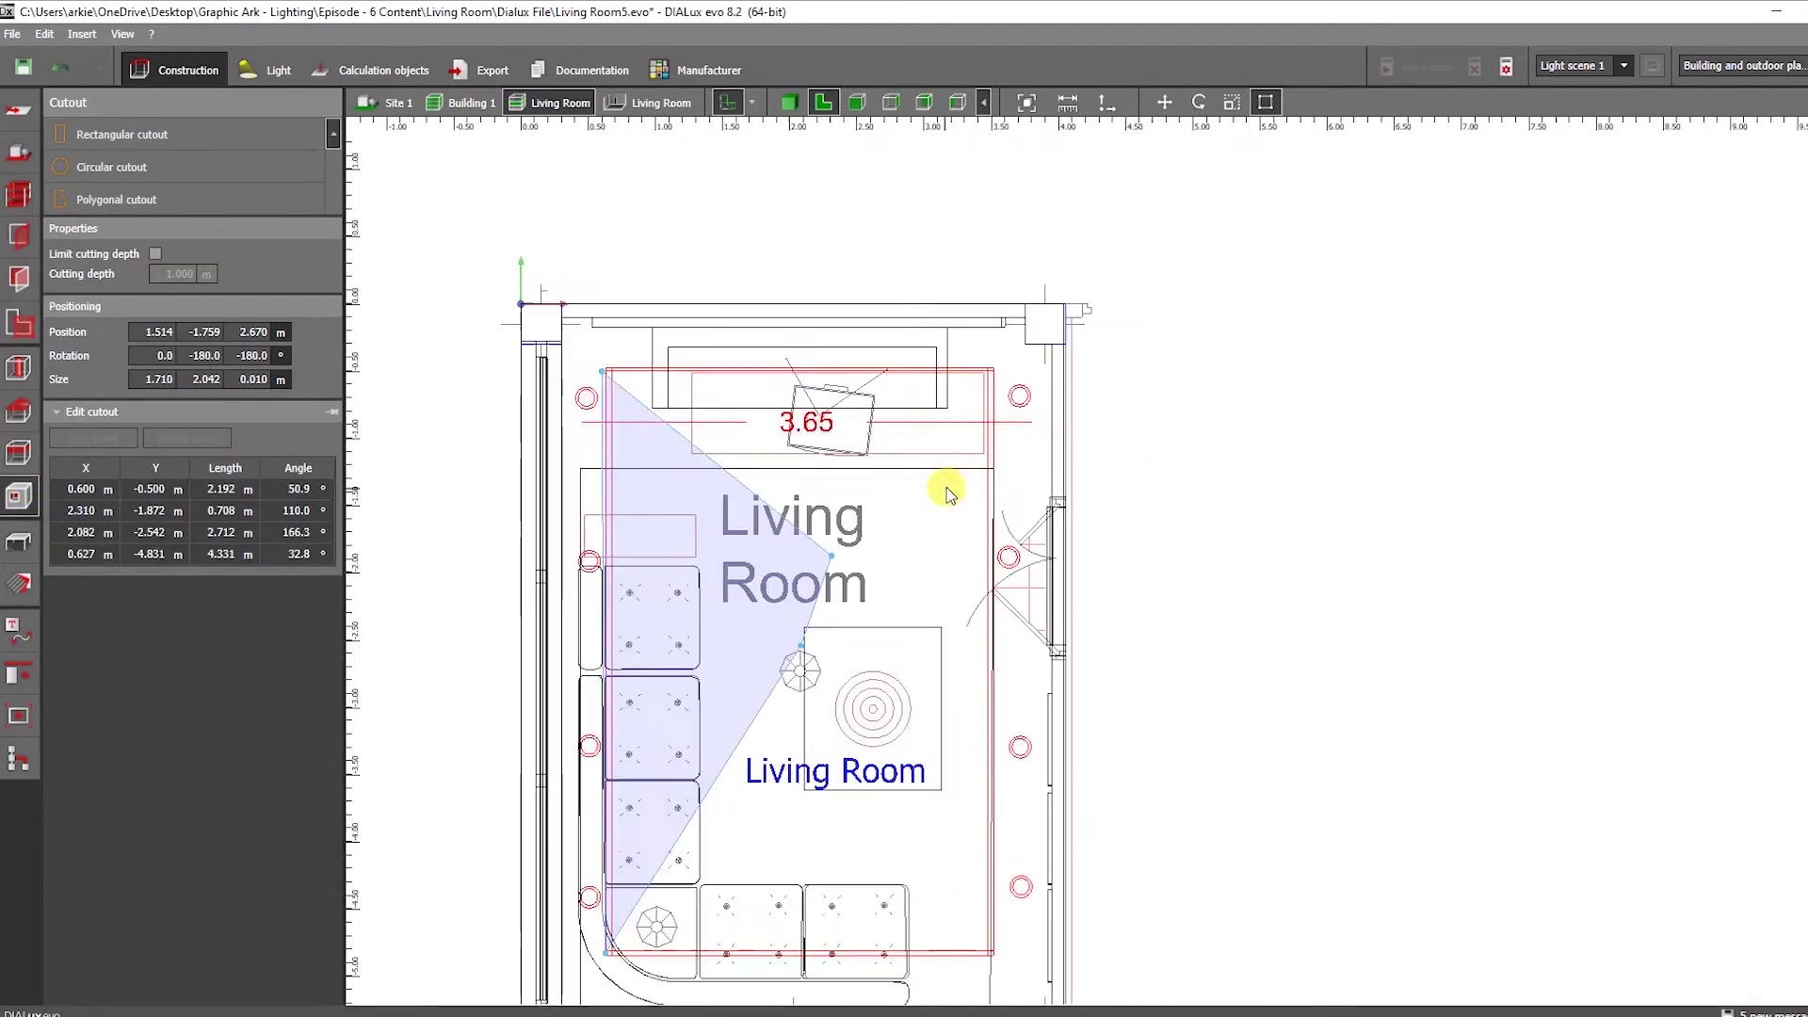
# Fit the remaining cutout corners to the red outline, making a ceiling opening about 2.92 m by 4.33 m.
pyautogui.scroll(3, 797, 692)
pyautogui.moveTo(829, 550); pyautogui.dragTo(1026, 330)
pyautogui.moveTo(791, 661); pyautogui.dragTo(1016, 957)
pyautogui.moveTo(1016, 957); pyautogui.dragTo(956, 737, button='middle')
pyautogui.moveTo(956, 736); pyautogui.dragTo(973, 821)
pyautogui.scroll(-3, 975, 820)
pyautogui.scroll(4, 999, 323)
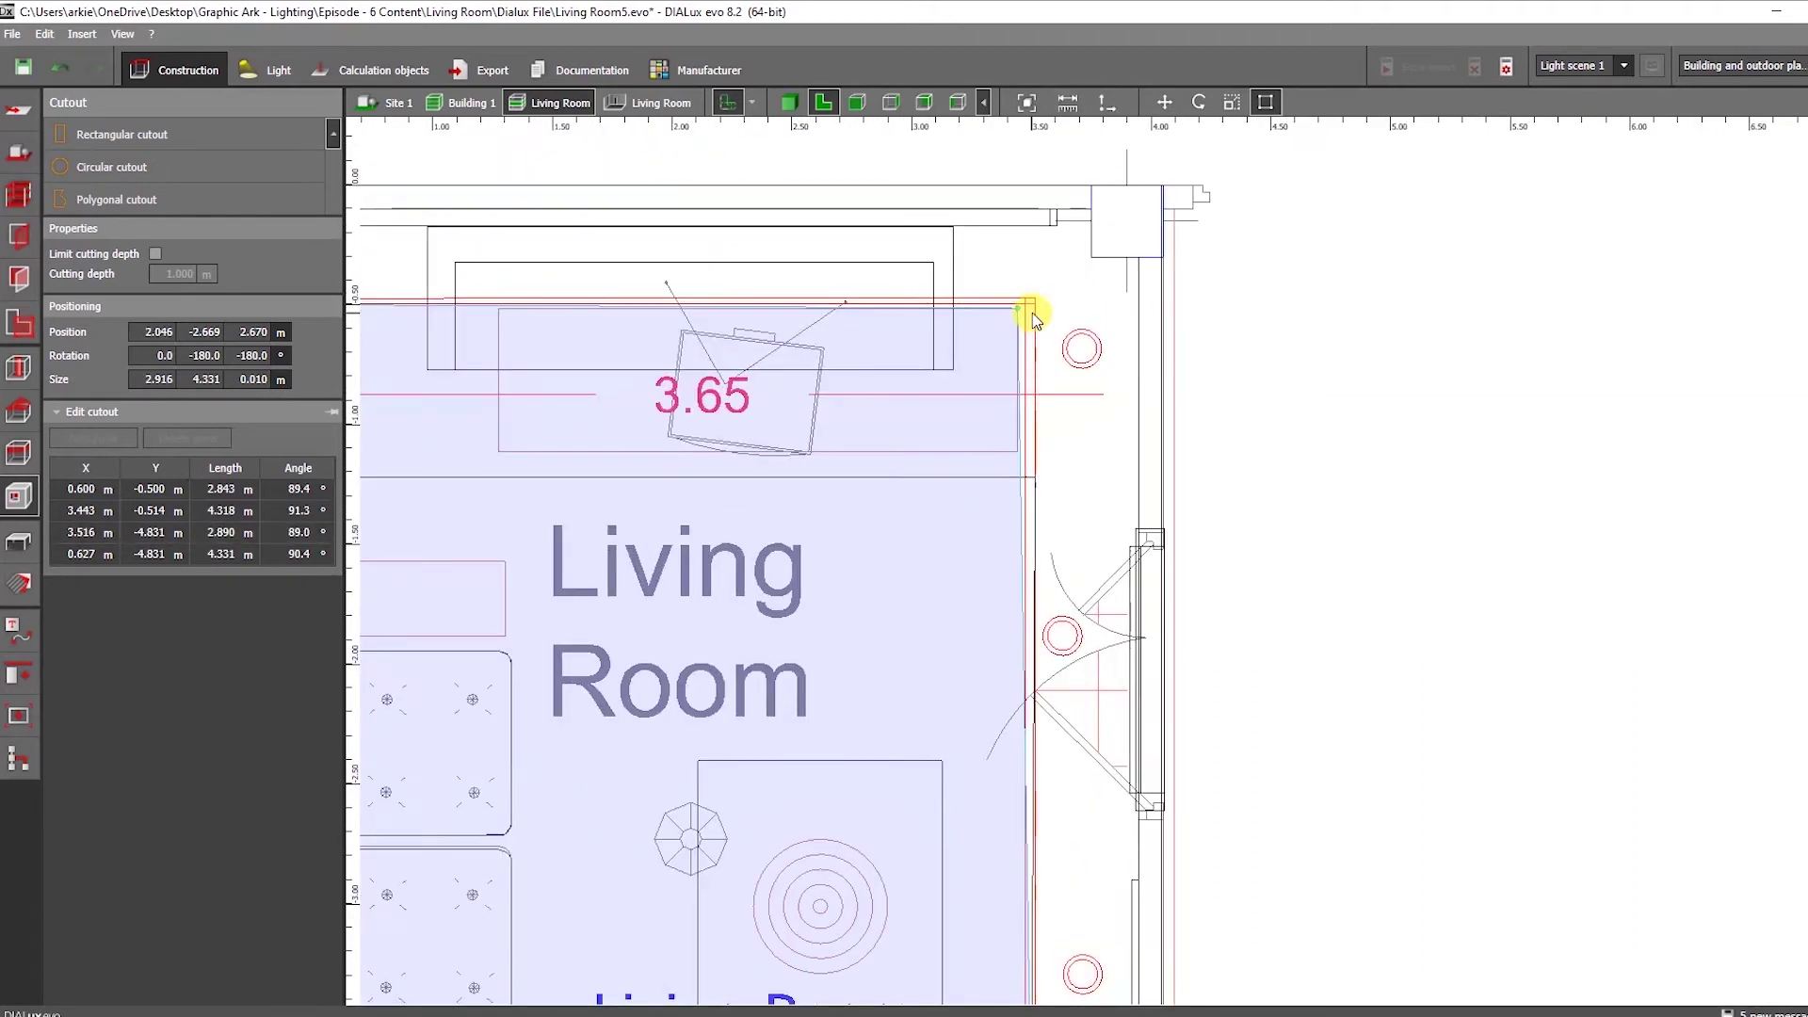
pyautogui.scroll(-3, 1027, 294)
pyautogui.click(791, 103)
pyautogui.moveTo(879, 597); pyautogui.dragTo(1286, 624, button='right')
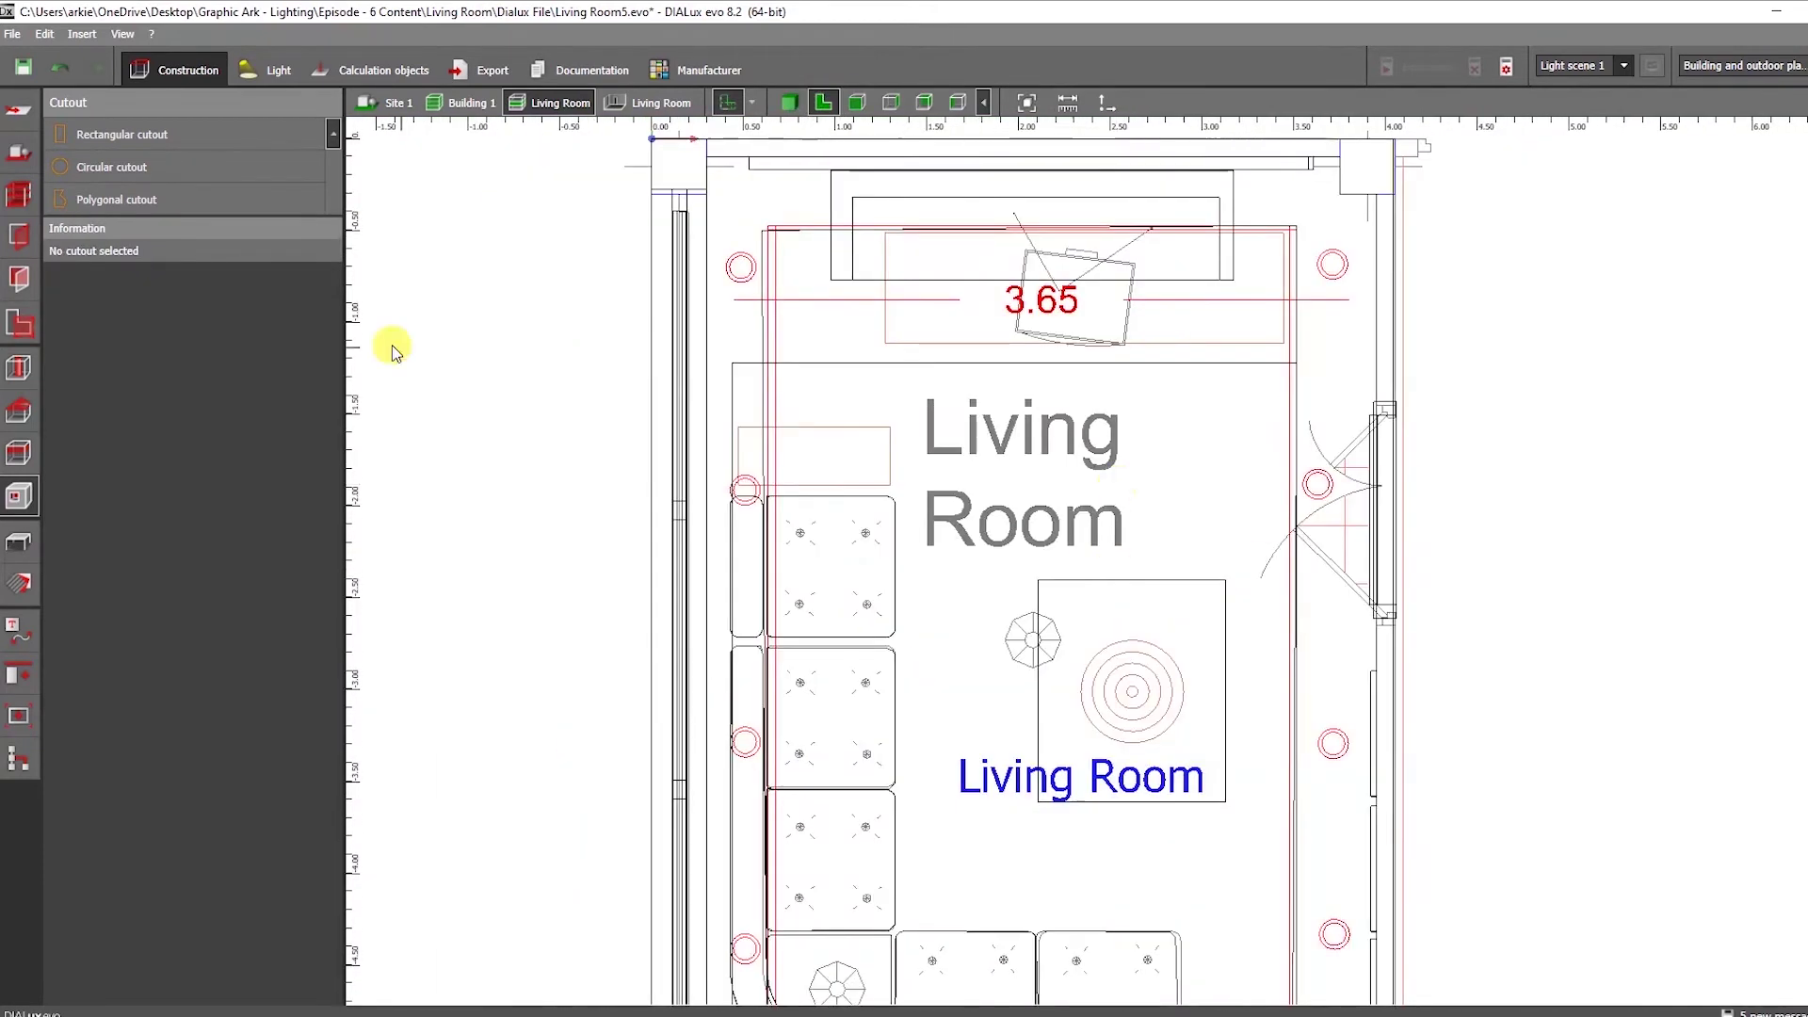
# Draw a line arrangement of the LED R5050B60P strip about 3.106 m long beside the TV wall, with a quantity of 7.
pyautogui.click(269, 69)
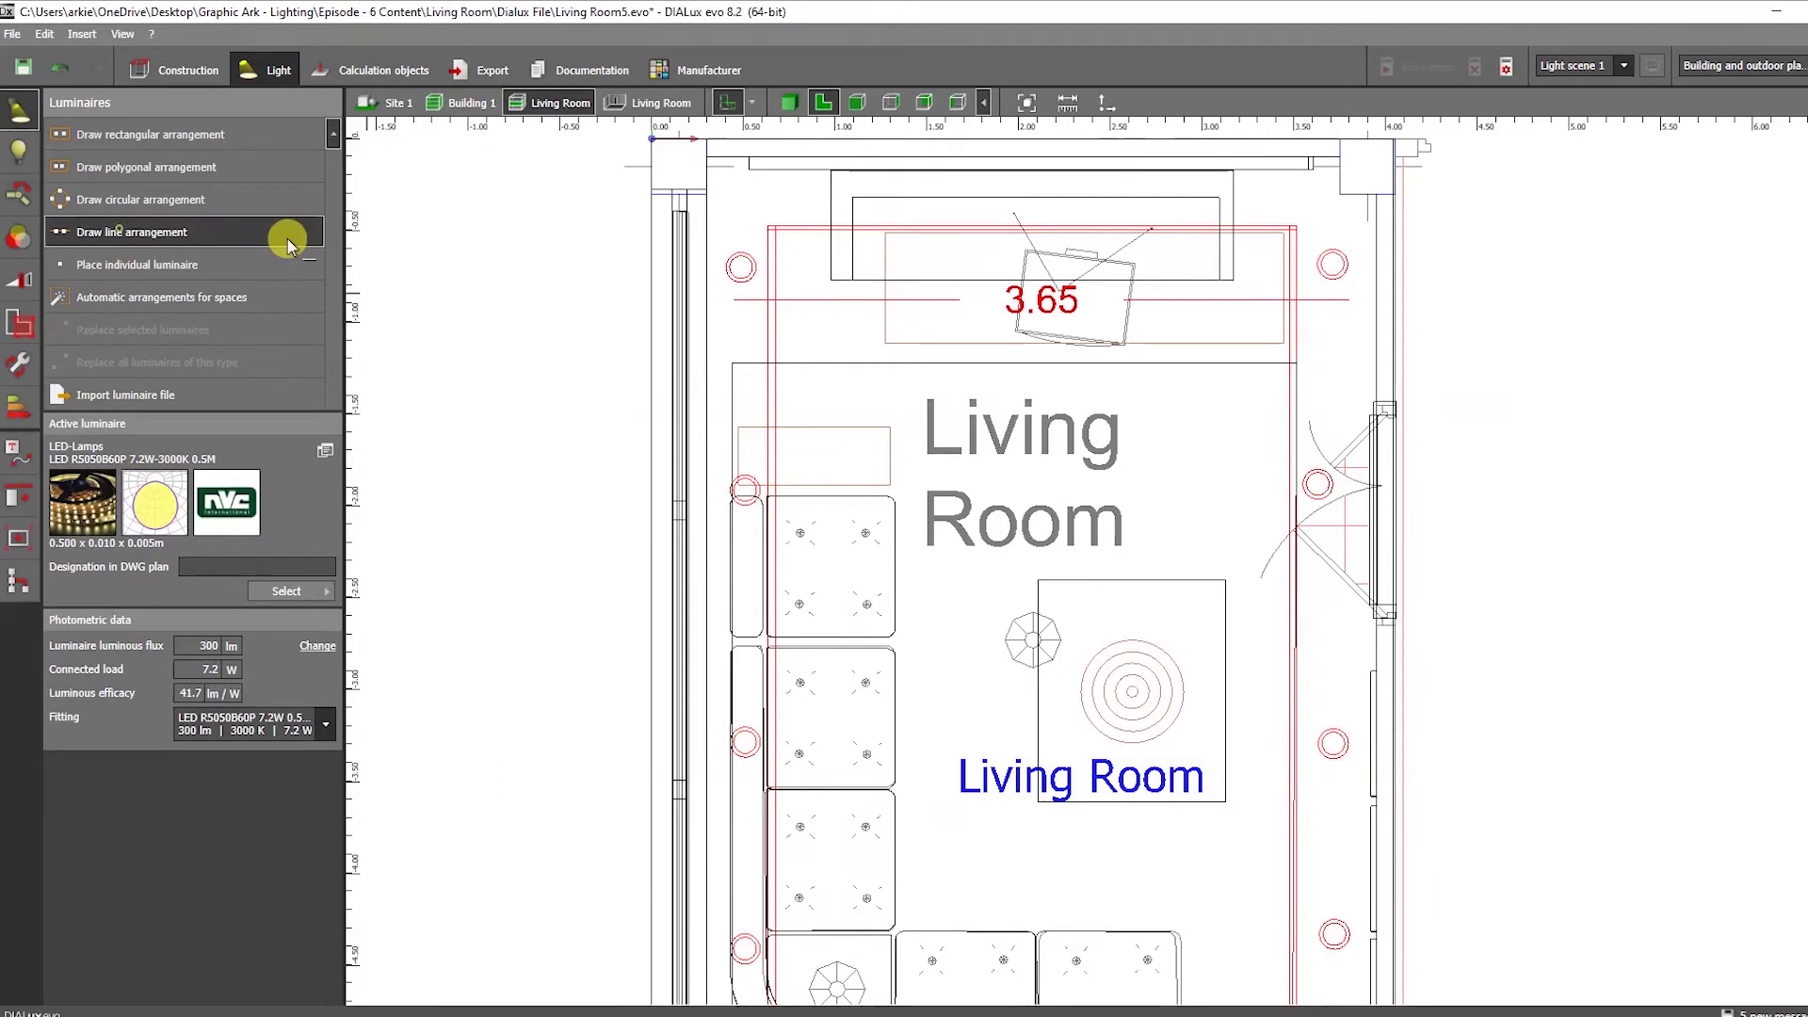
pyautogui.click(132, 231)
pyautogui.scroll(3, 968, 209)
pyautogui.click(1335, 252)
pyautogui.click(141, 701)
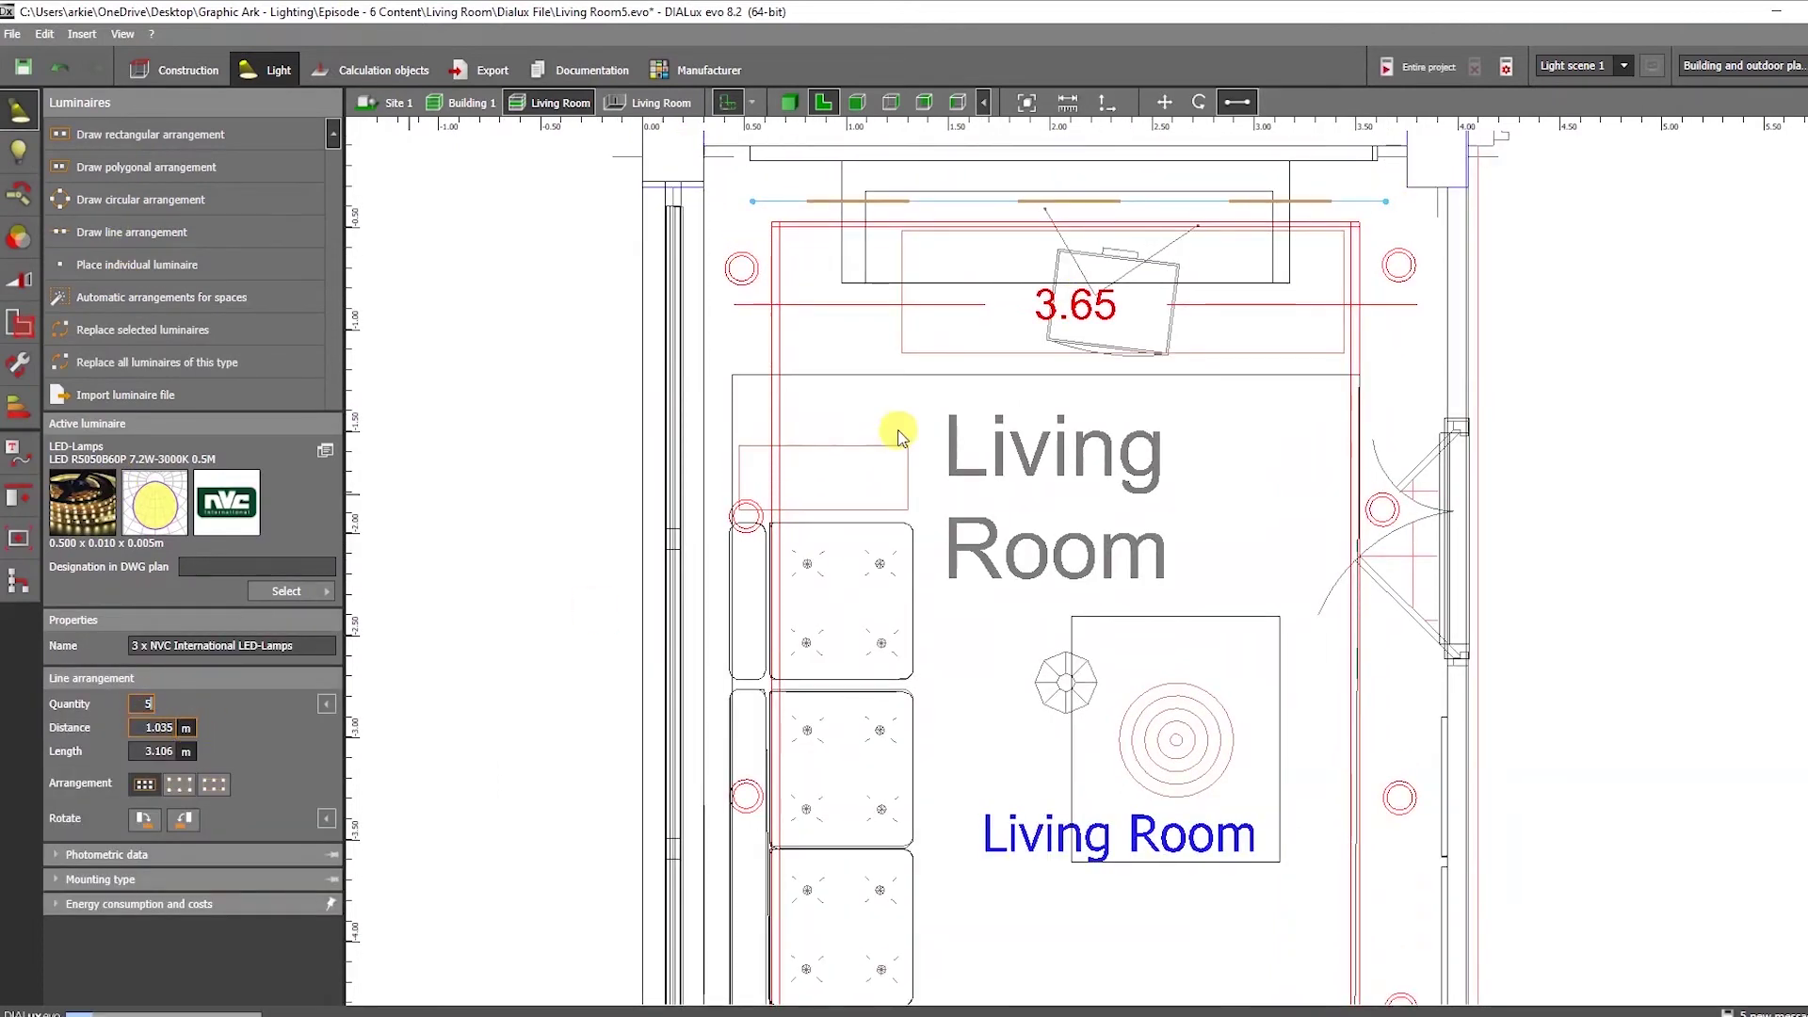
pyautogui.press('Return')
# Copy the TV-wall strip line to the opposite wavy window wall and adjust its distance from the wall.
pyautogui.scroll(-3, 1207, 396)
pyautogui.click(1165, 102)
pyautogui.moveTo(939, 216); pyautogui.dragTo(977, 802)
pyautogui.scroll(3, 865, 880)
pyautogui.click(788, 101)
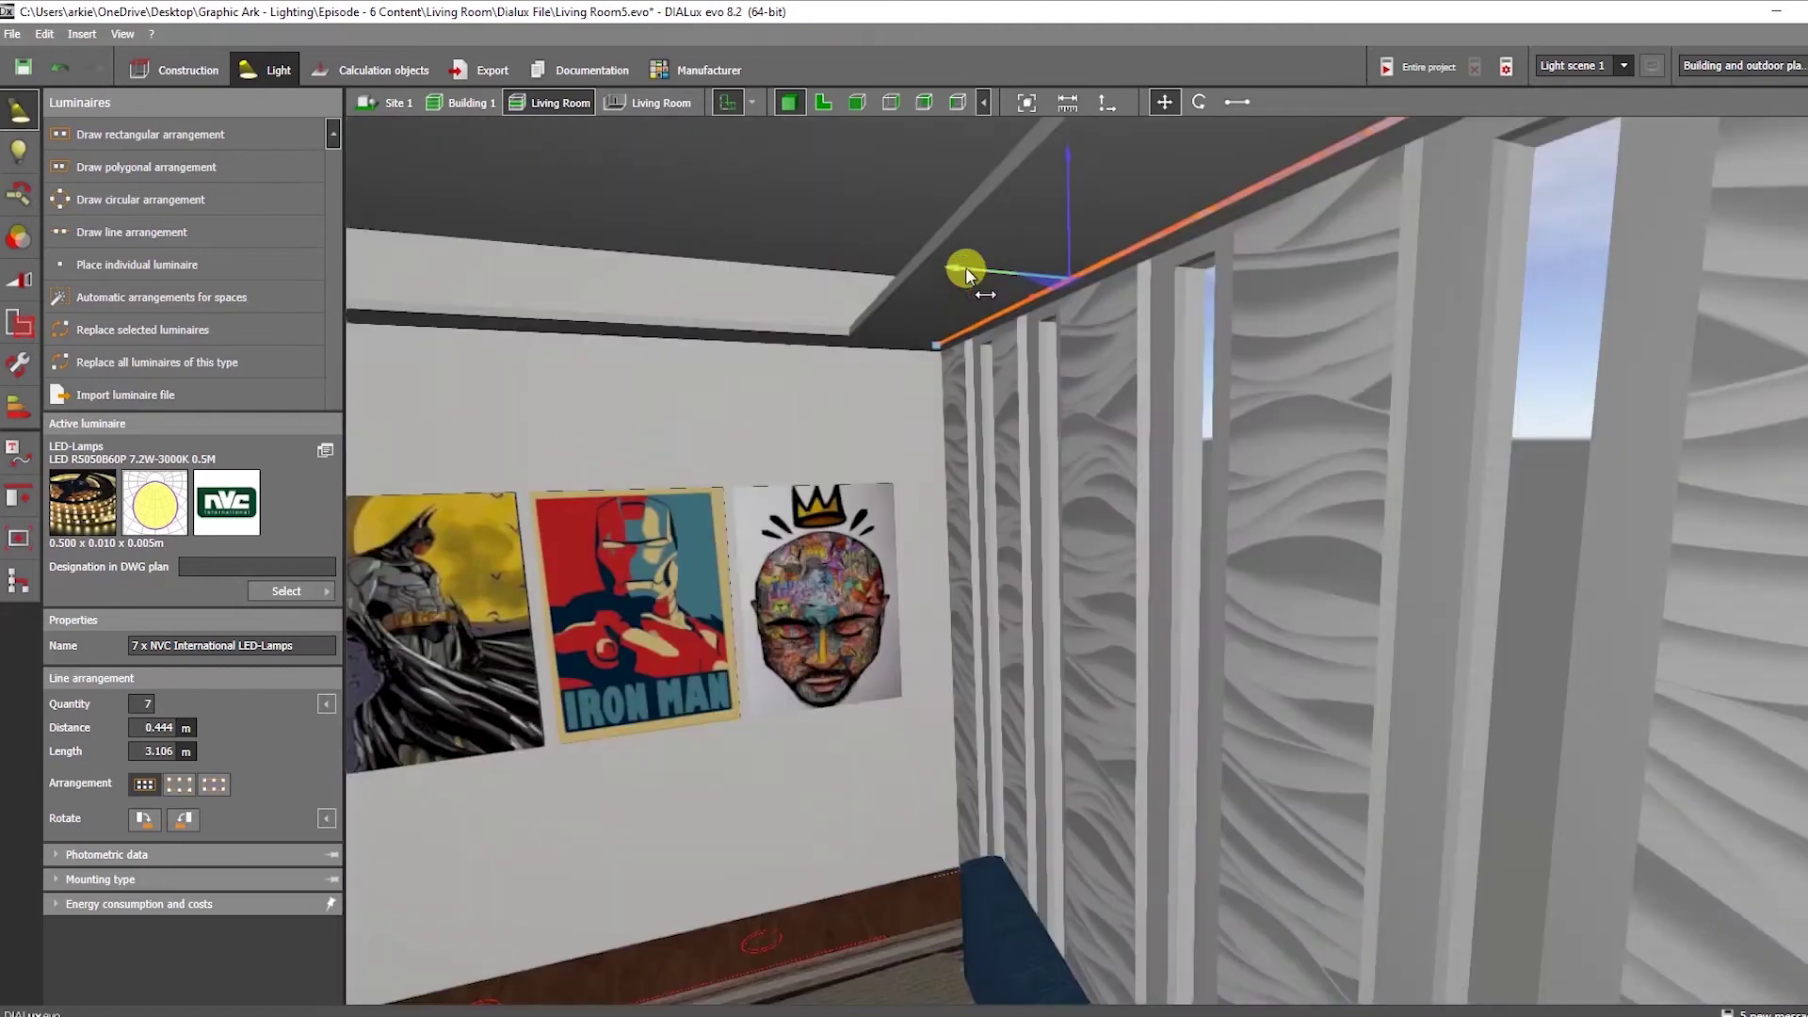
pyautogui.moveTo(968, 273); pyautogui.dragTo(980, 274)
# Adjust the height of the short strip line in an elevation view and check the TV-wall strip above the ceiling.
pyautogui.moveTo(1319, 583); pyautogui.dragTo(984, 386, button='right')
pyautogui.click(857, 101)
pyautogui.scroll(3, 1079, 376)
pyautogui.moveTo(1080, 268); pyautogui.dragTo(1079, 256)
pyautogui.click(790, 106)
pyautogui.moveTo(685, 381); pyautogui.dragTo(1553, 437, button='right')
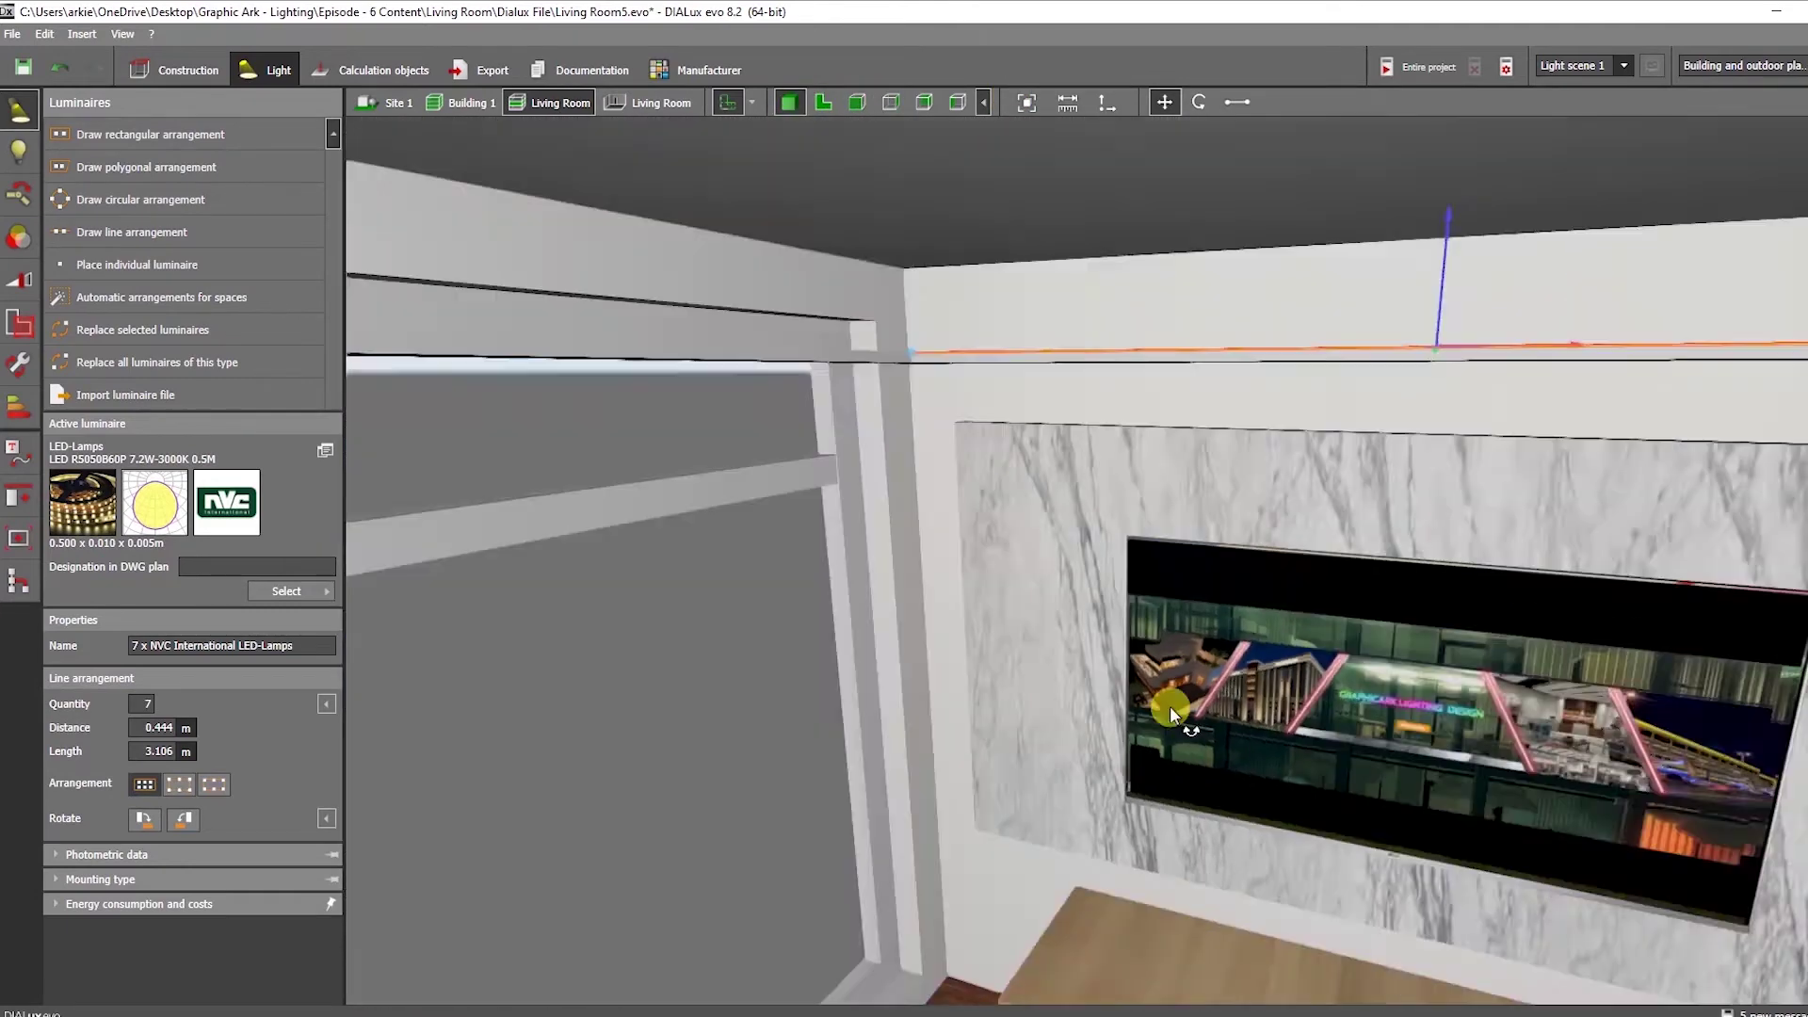
pyautogui.moveTo(1170, 705); pyautogui.dragTo(1009, 355)
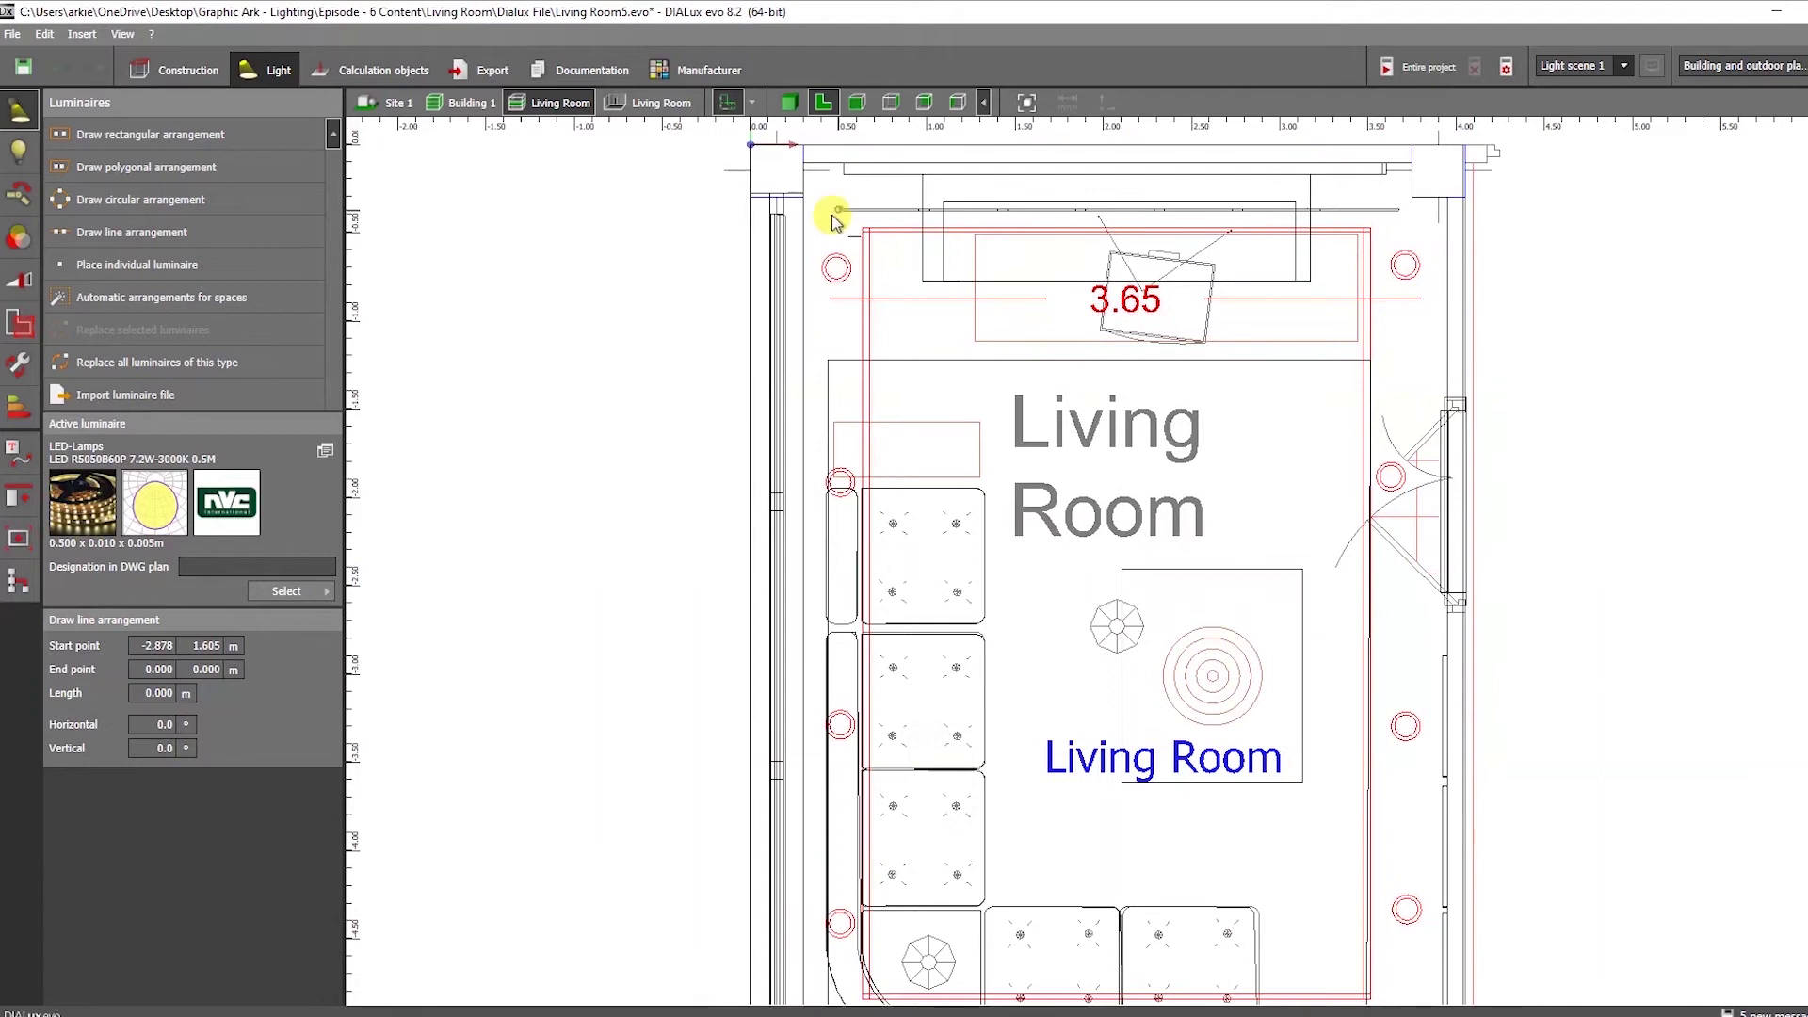
# Draw a line arrangement of 10 LED strips about 4.665 m long beside the large glazed wall.
pyautogui.click(837, 210)
pyautogui.scroll(-3, 836, 212)
pyautogui.scroll(5, 836, 756)
pyautogui.click(835, 753)
pyautogui.scroll(-5, 621, 765)
pyautogui.scroll(5, 820, 249)
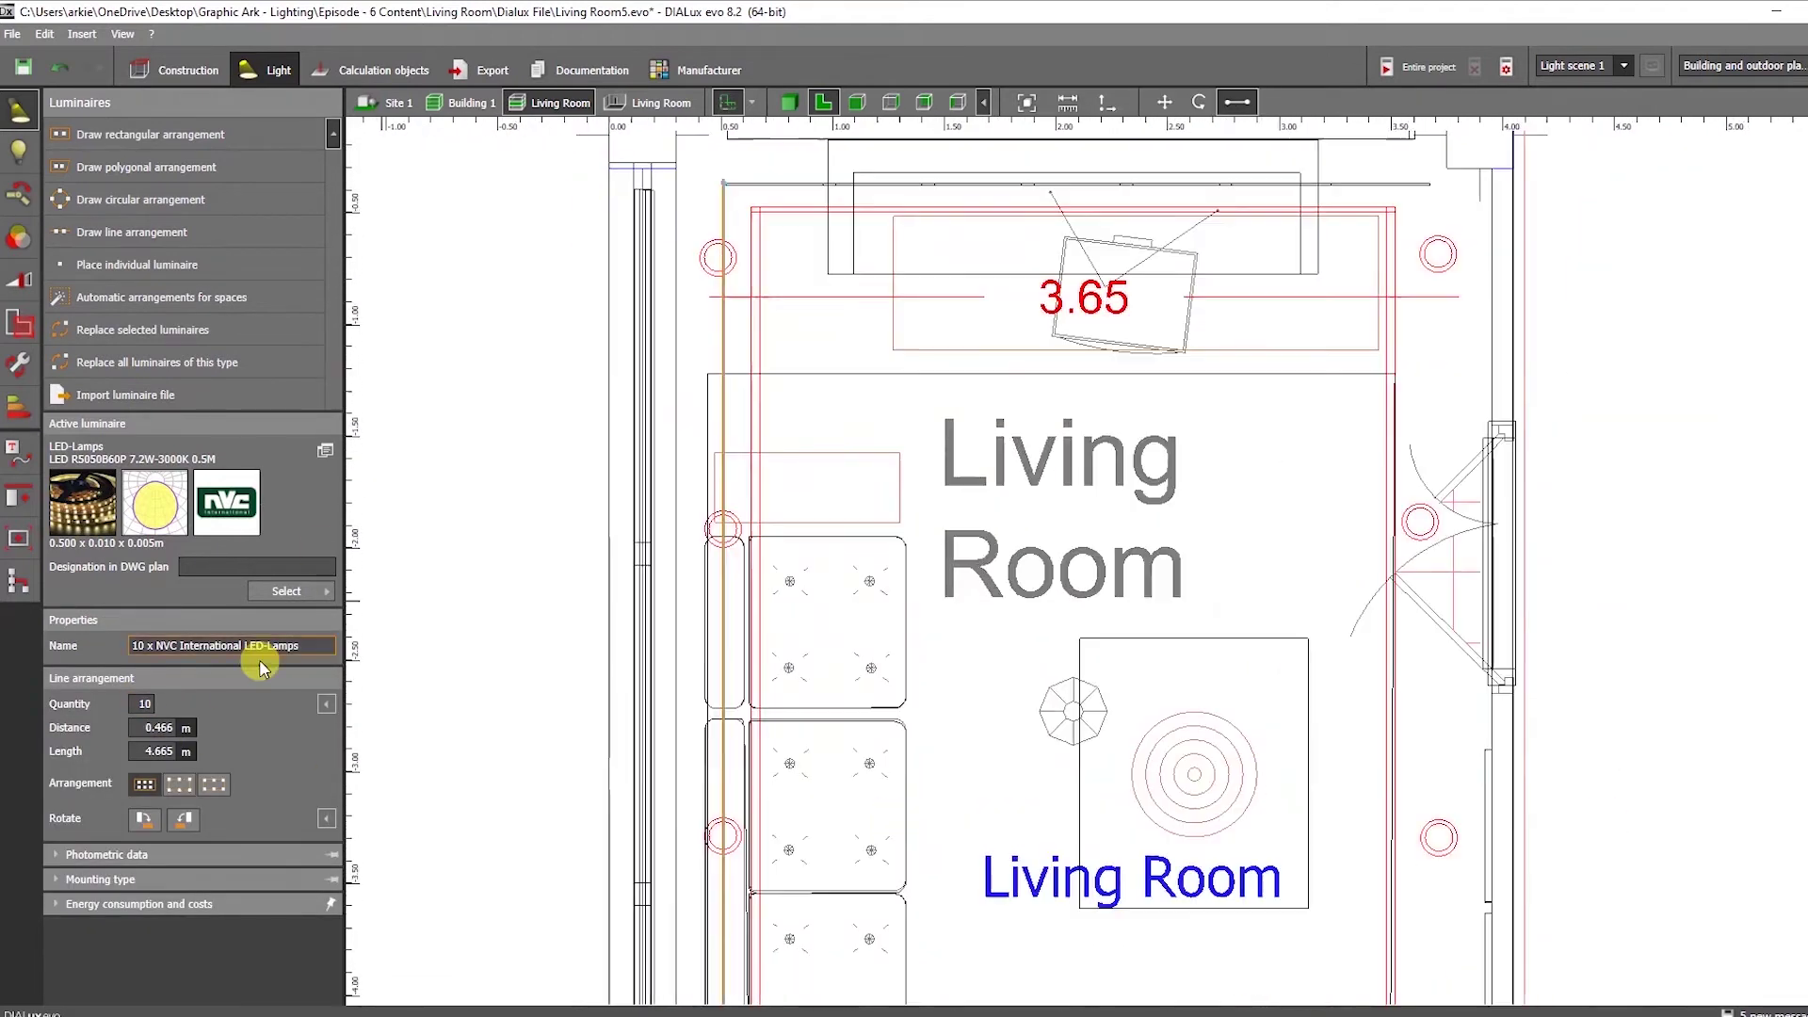
pyautogui.write('9')
pyautogui.press('Return')
pyautogui.scroll(-1, 746, 454)
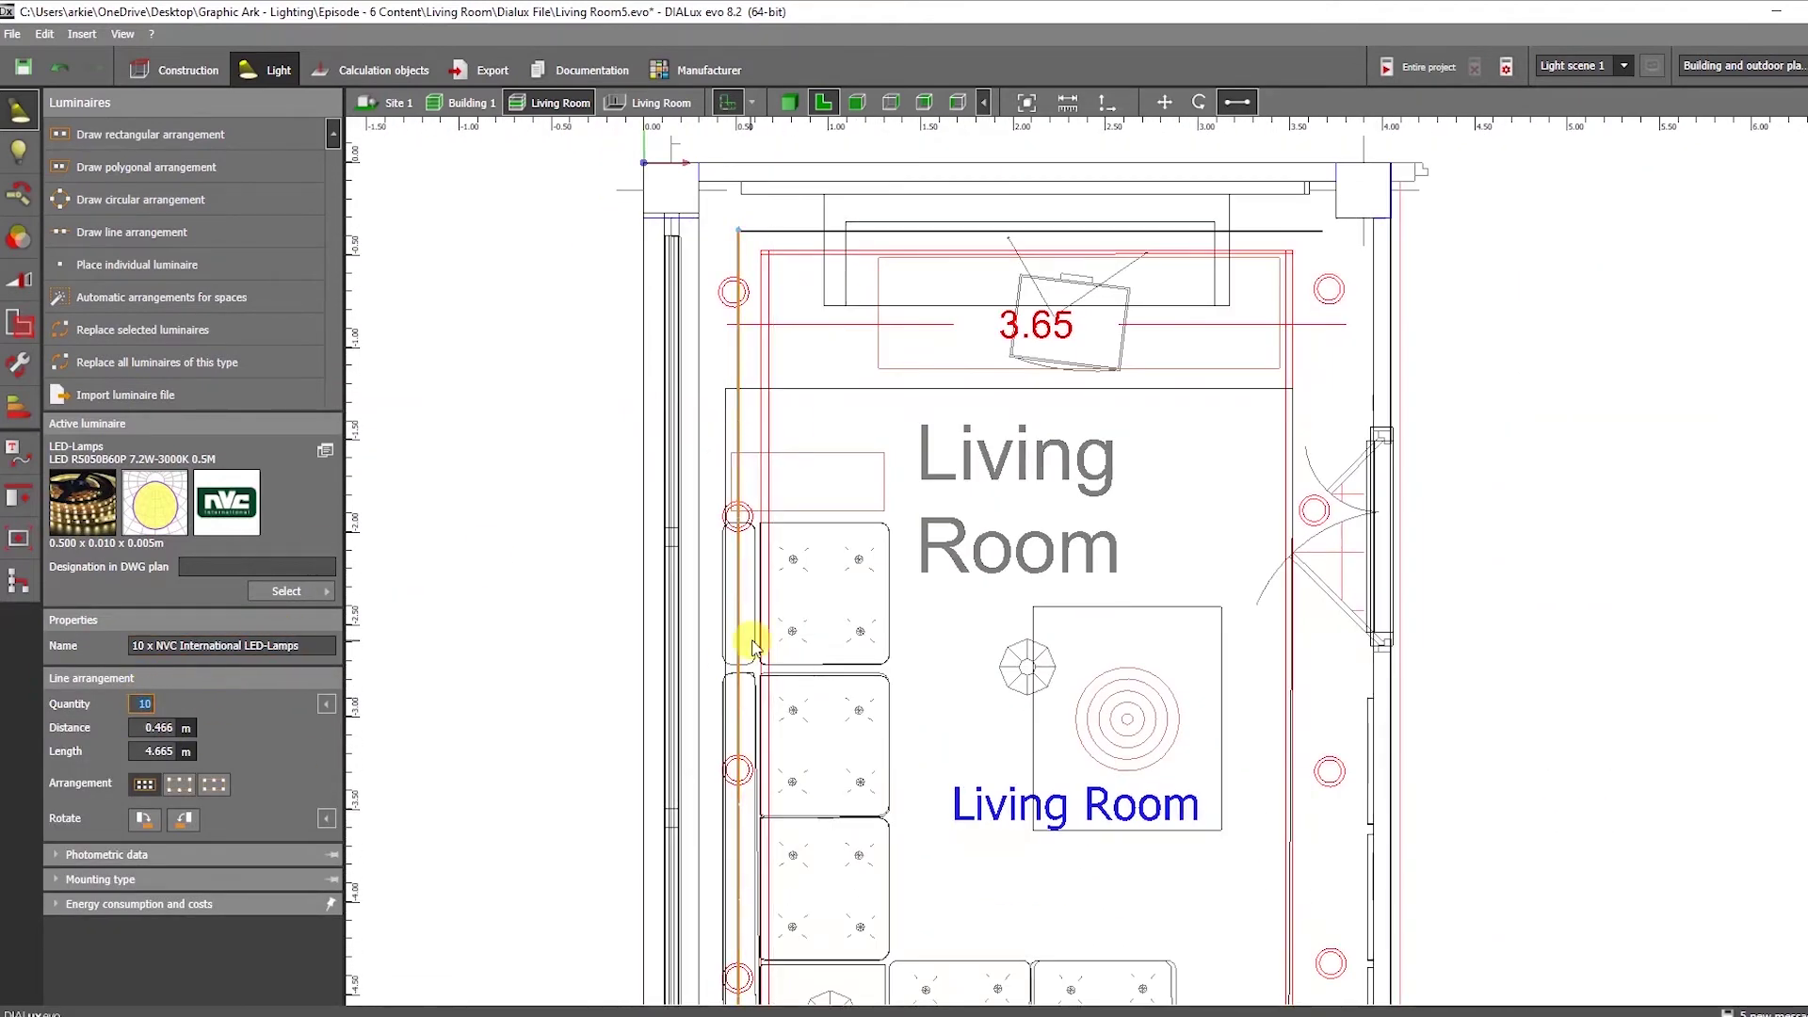
# Move the glazed-wall strip line up onto the suspended ceiling in an elevation view.
pyautogui.click(790, 102)
pyautogui.scroll(5, 941, 433)
pyautogui.moveTo(940, 432); pyautogui.dragTo(743, 365, button='right')
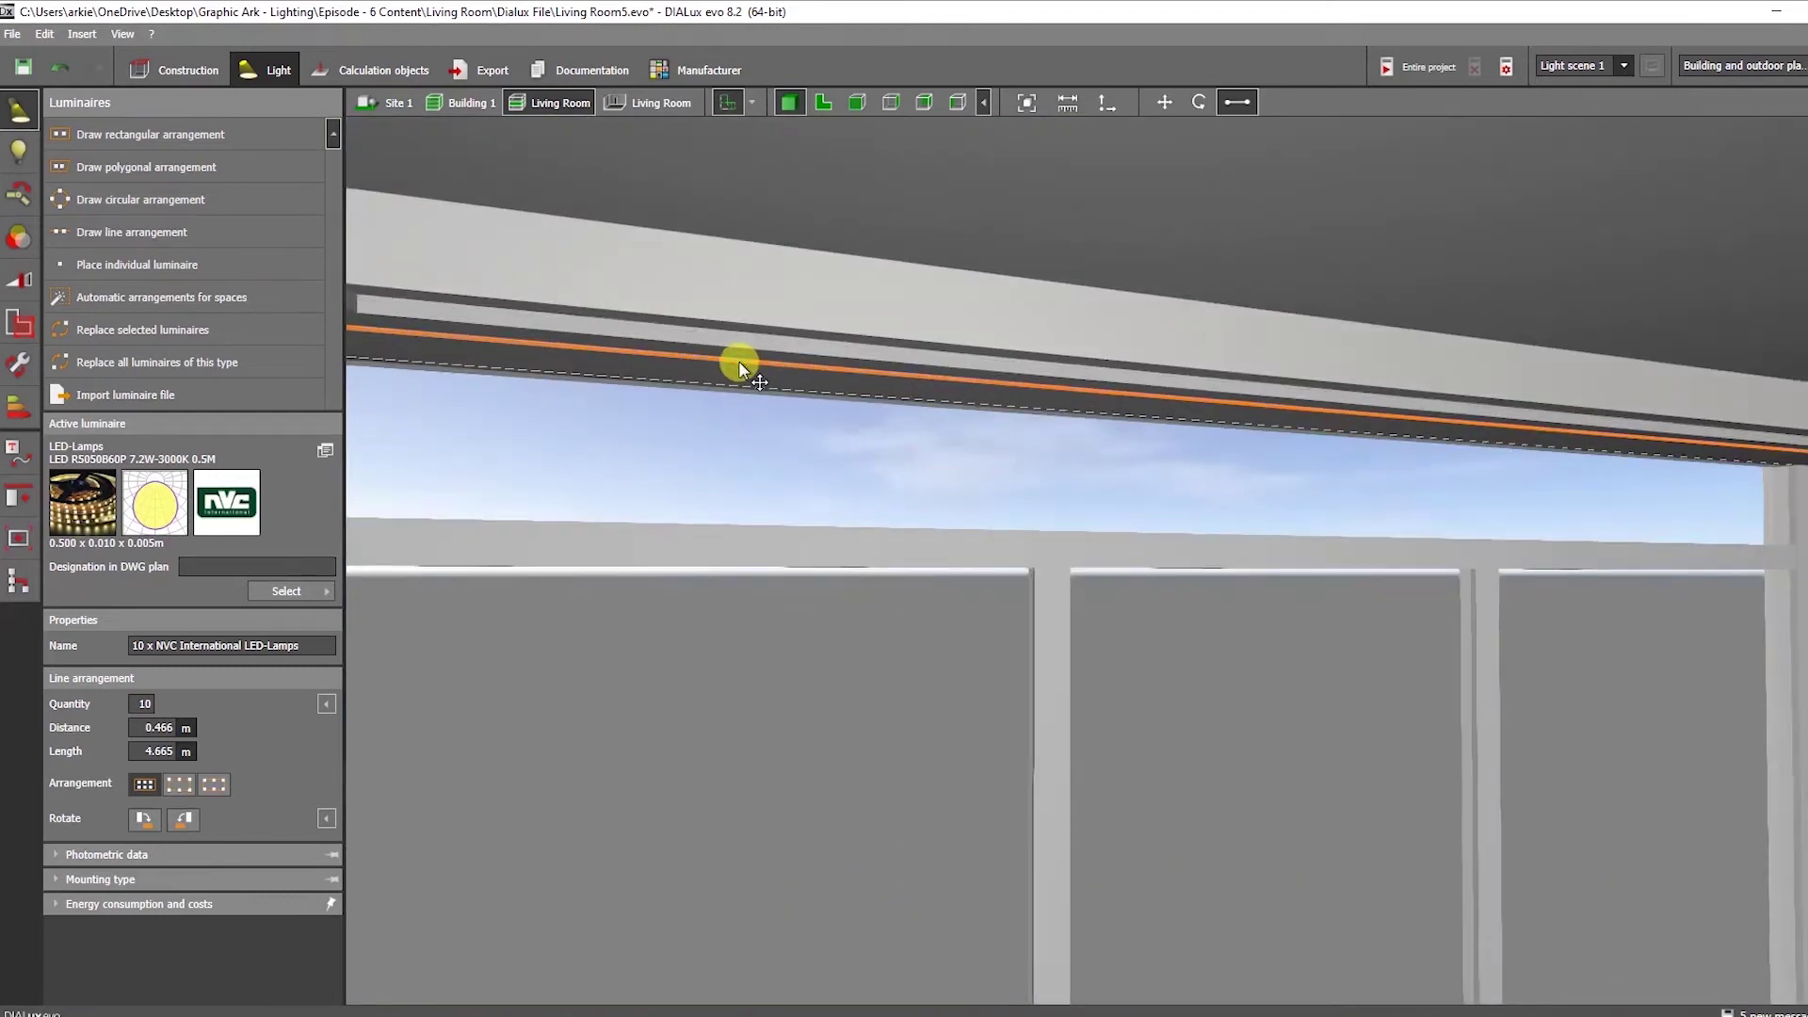
pyautogui.click(891, 102)
pyautogui.scroll(5, 1068, 576)
pyautogui.scroll(-1, 1068, 576)
pyautogui.moveTo(1068, 576); pyautogui.dragTo(1534, 621, button='middle')
pyautogui.scroll(4, 835, 565)
pyautogui.moveTo(835, 493); pyautogui.dragTo(866, 453)
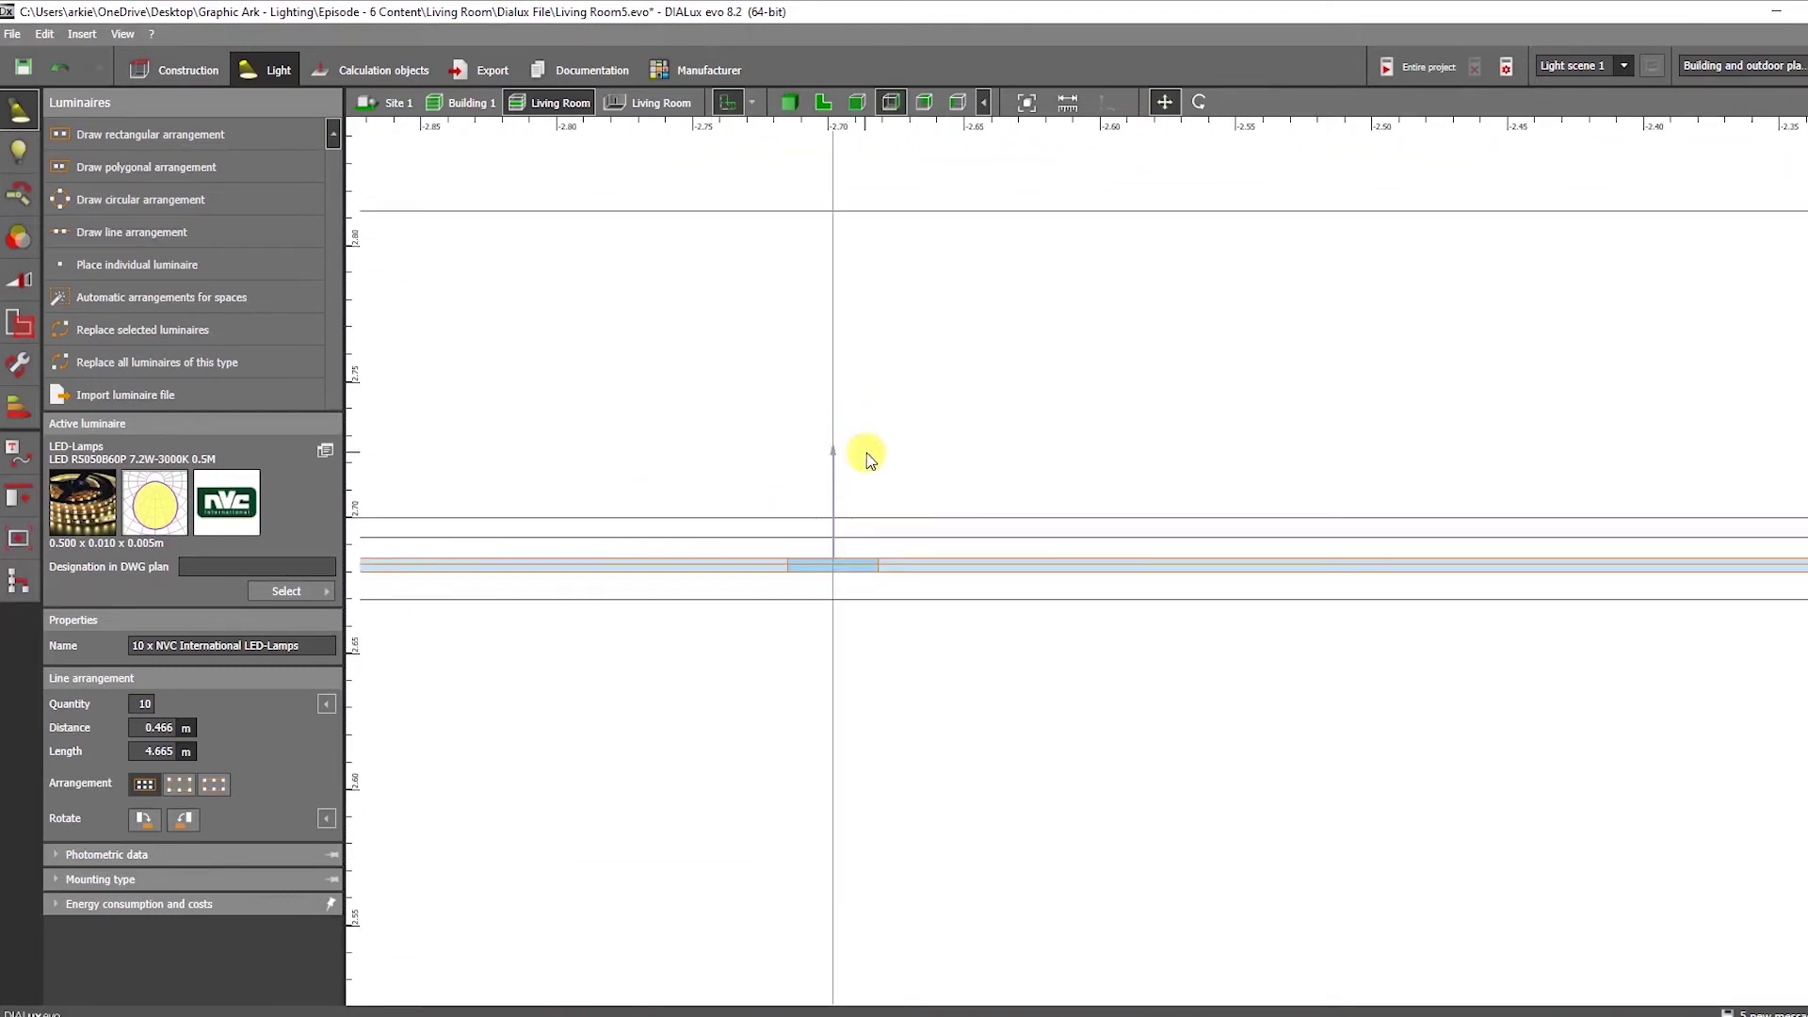
# Fine-tune the strip height in small upward moves so the line sits just above the suspended ceiling.
pyautogui.click(790, 101)
pyautogui.moveTo(930, 365); pyautogui.dragTo(1095, 420, button='right')
pyautogui.moveTo(1157, 567); pyautogui.dragTo(1155, 550)
pyautogui.click(891, 102)
pyautogui.scroll(2, 853, 525)
pyautogui.scroll(-3, 855, 526)
pyautogui.scroll(-2, 880, 405)
pyautogui.moveTo(879, 378); pyautogui.dragTo(877, 359)
pyautogui.click(790, 102)
pyautogui.moveTo(928, 259); pyautogui.dragTo(1033, 235, button='right')
# Copy the long strip line from the glazed wall to the door wall.
pyautogui.click(823, 102)
pyautogui.keyDown('ctrl'); pyautogui.moveTo(928, 672); pyautogui.dragTo(1471, 687); pyautogui.keyUp('ctrl')
pyautogui.moveTo(1429, 738); pyautogui.dragTo(1369, 770, button='middle')
pyautogui.scroll(-1, 1368, 770)
pyautogui.click(790, 101)
pyautogui.moveTo(1033, 465); pyautogui.dragTo(952, 471, button='right')
# Show the luminaires' light distribution curves and view the door-wall strip line in elevation.
pyautogui.click(1065, 616)
pyautogui.click(1588, 273)
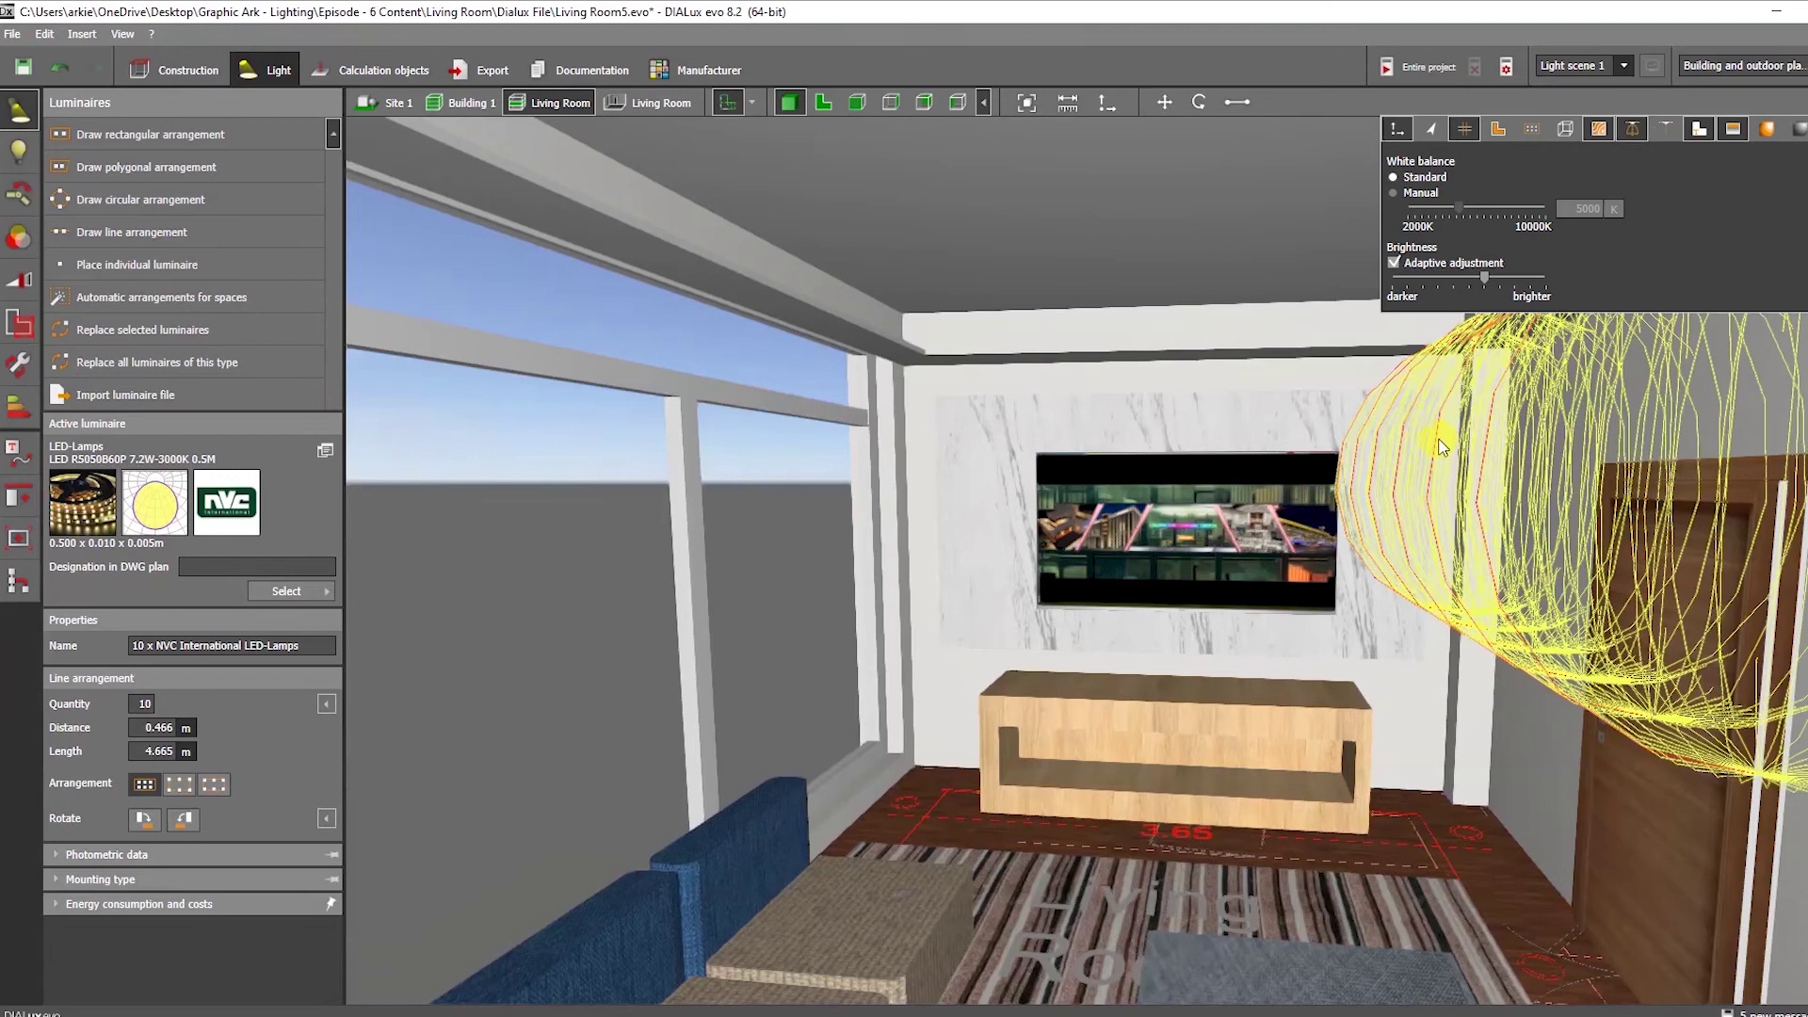
pyautogui.moveTo(1441, 446); pyautogui.dragTo(1055, 433, button='right')
pyautogui.click(931, 103)
pyautogui.scroll(5, 814, 323)
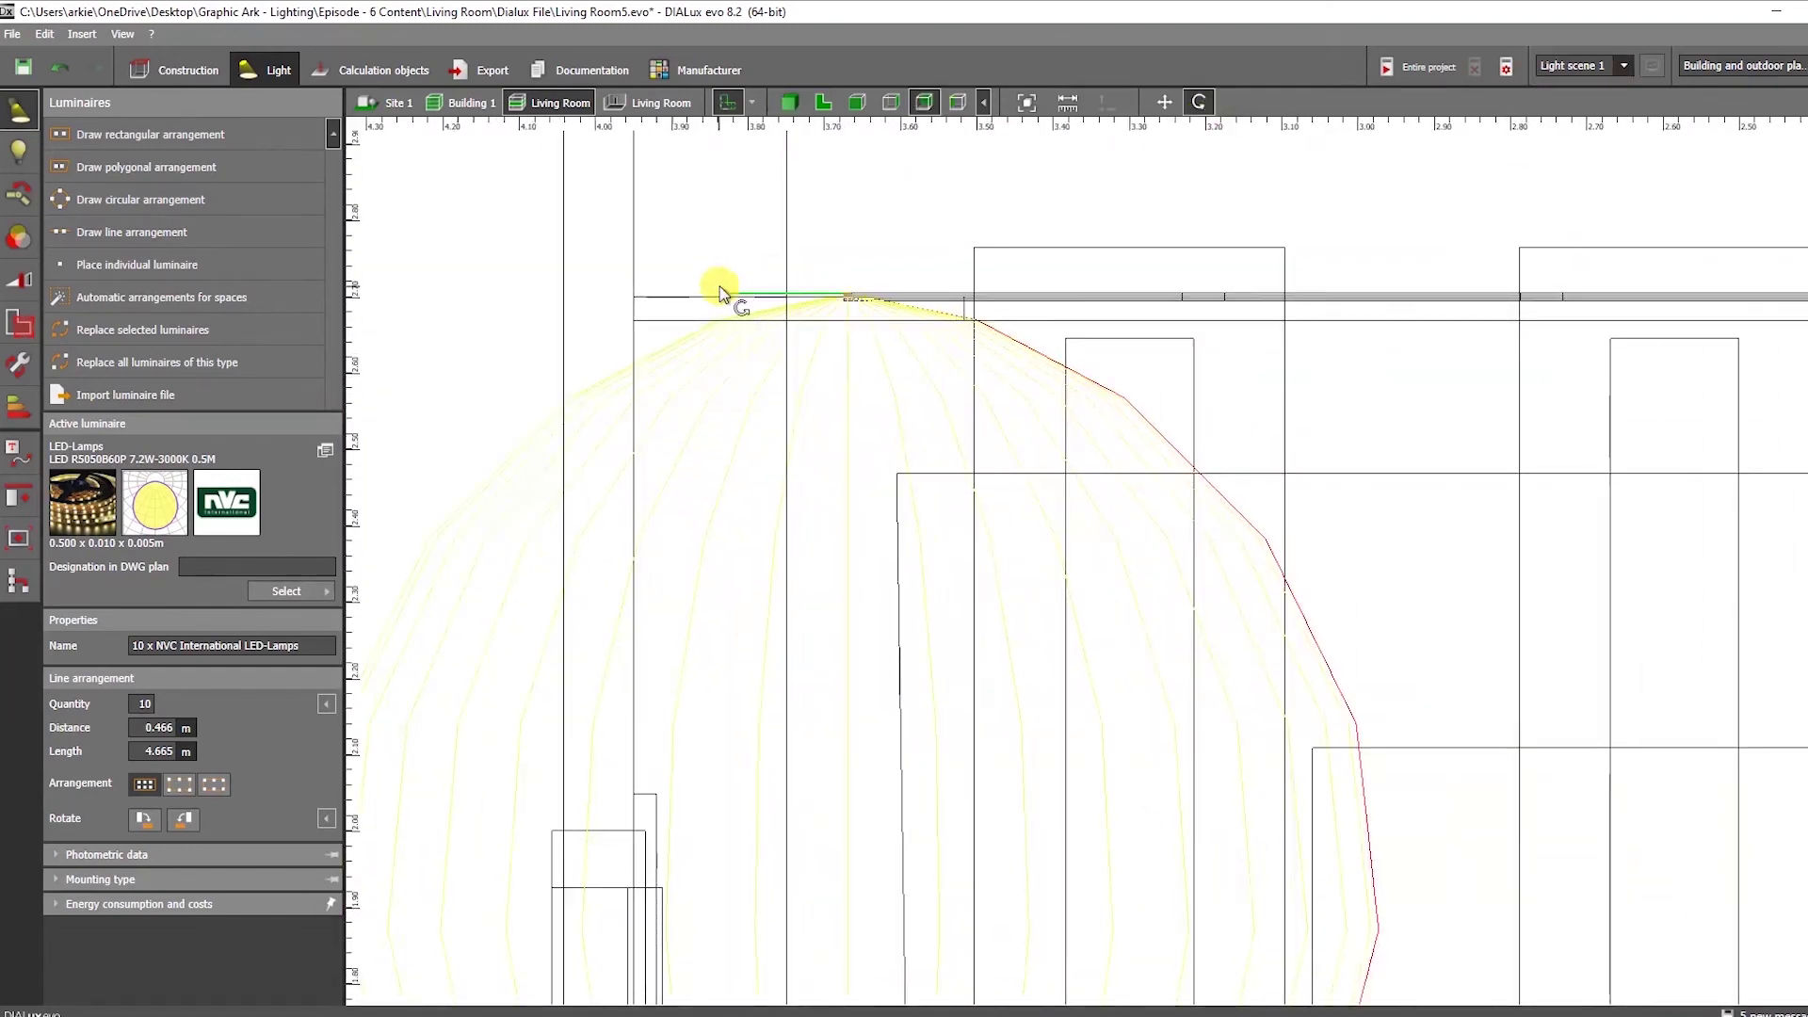
# Adjust the door-wall strip line's orientation to aim its light at the ceiling, and select the next strip line.
pyautogui.scroll(-3, 910, 304)
pyautogui.moveTo(910, 303); pyautogui.dragTo(1054, 643, button='middle')
pyautogui.scroll(1, 1117, 617)
pyautogui.scroll(3, 996, 631)
pyautogui.doubleClick(977, 674)
pyautogui.doubleClick(977, 674)
pyautogui.moveTo(1099, 671); pyautogui.dragTo(1108, 675)
pyautogui.scroll(-4, 1111, 674)
pyautogui.moveTo(1122, 682); pyautogui.dragTo(581, 428, button='middle')
pyautogui.doubleClick(1215, 422)
pyautogui.click(1409, 196)
pyautogui.scroll(-1, 1257, 339)
pyautogui.click(1243, 406)
pyautogui.click(1201, 105)
pyautogui.moveTo(1158, 282); pyautogui.dragTo(1160, 528)
pyautogui.scroll(3, 1083, 424)
pyautogui.hotkey('ctrl', 'z')
# Rotate the selected strip line so its light points up at the main ceiling.
pyautogui.scroll(-5, 1153, 403)
pyautogui.click(1199, 103)
pyautogui.moveTo(1189, 280); pyautogui.dragTo(1188, 523)
pyautogui.scroll(3, 1475, 411)
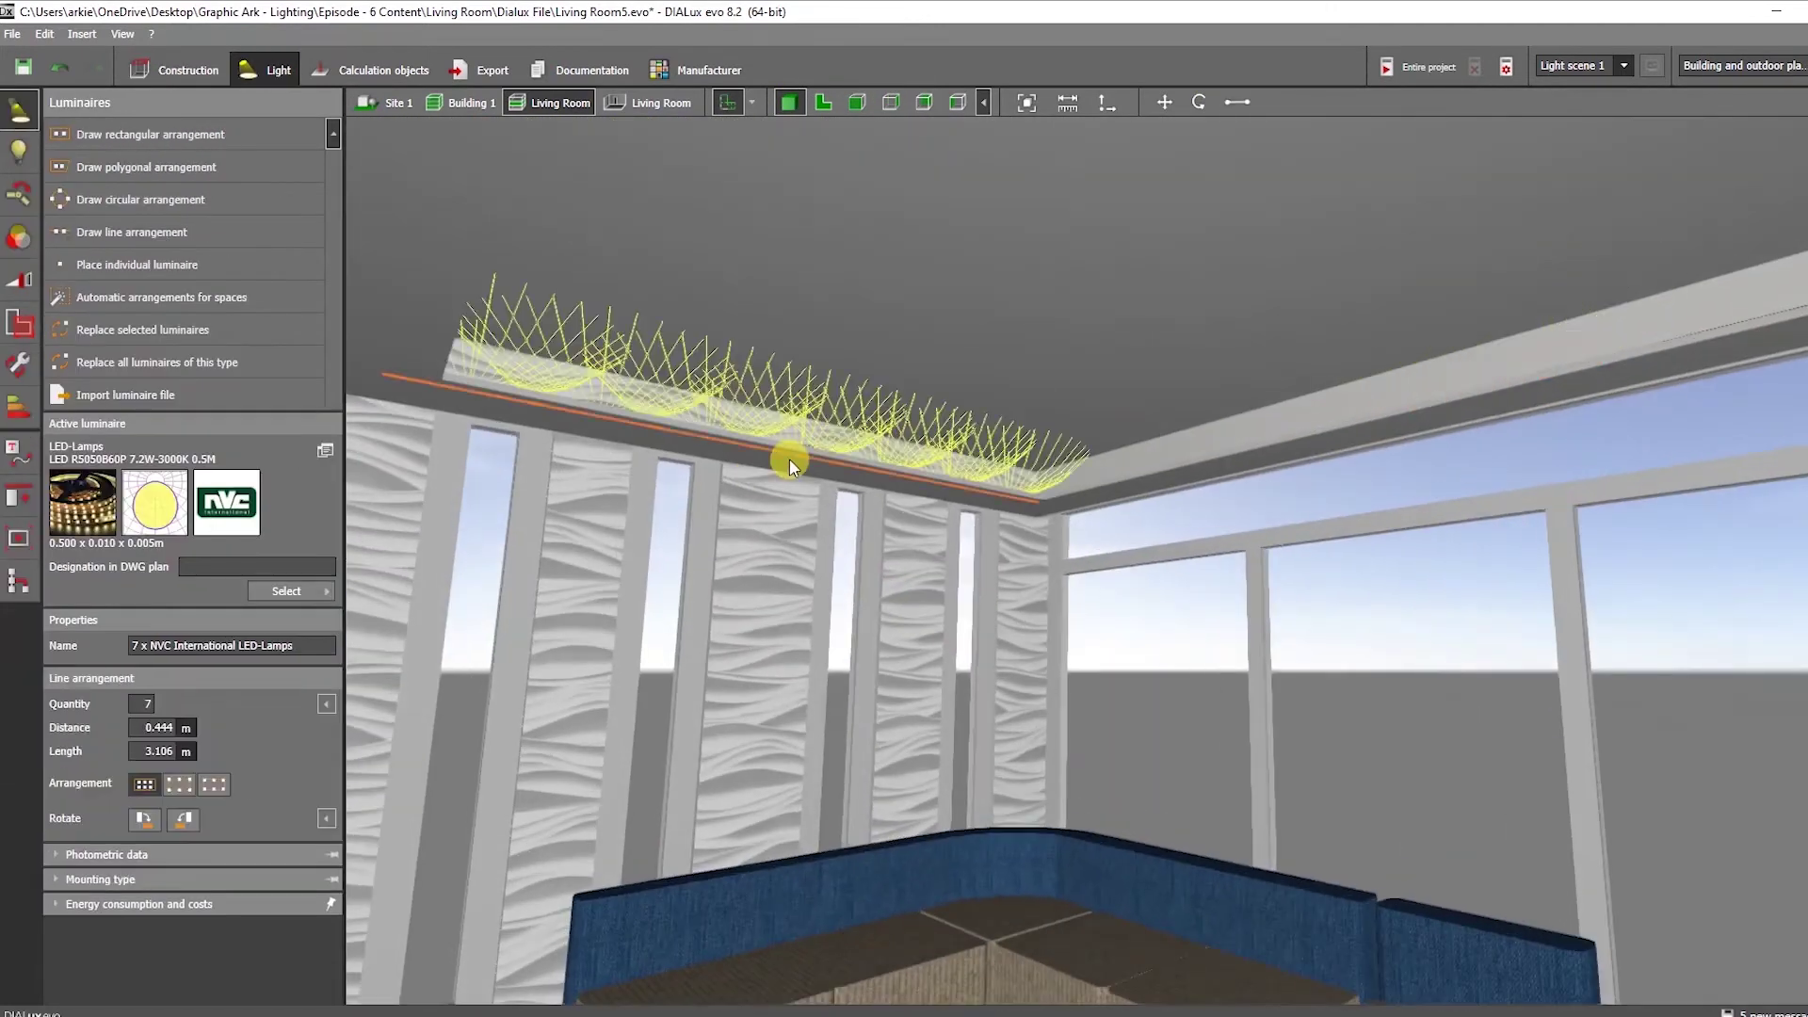
# Calculate the entire project and inspect the indirect strip lighting in the room.
pyautogui.click(1388, 68)
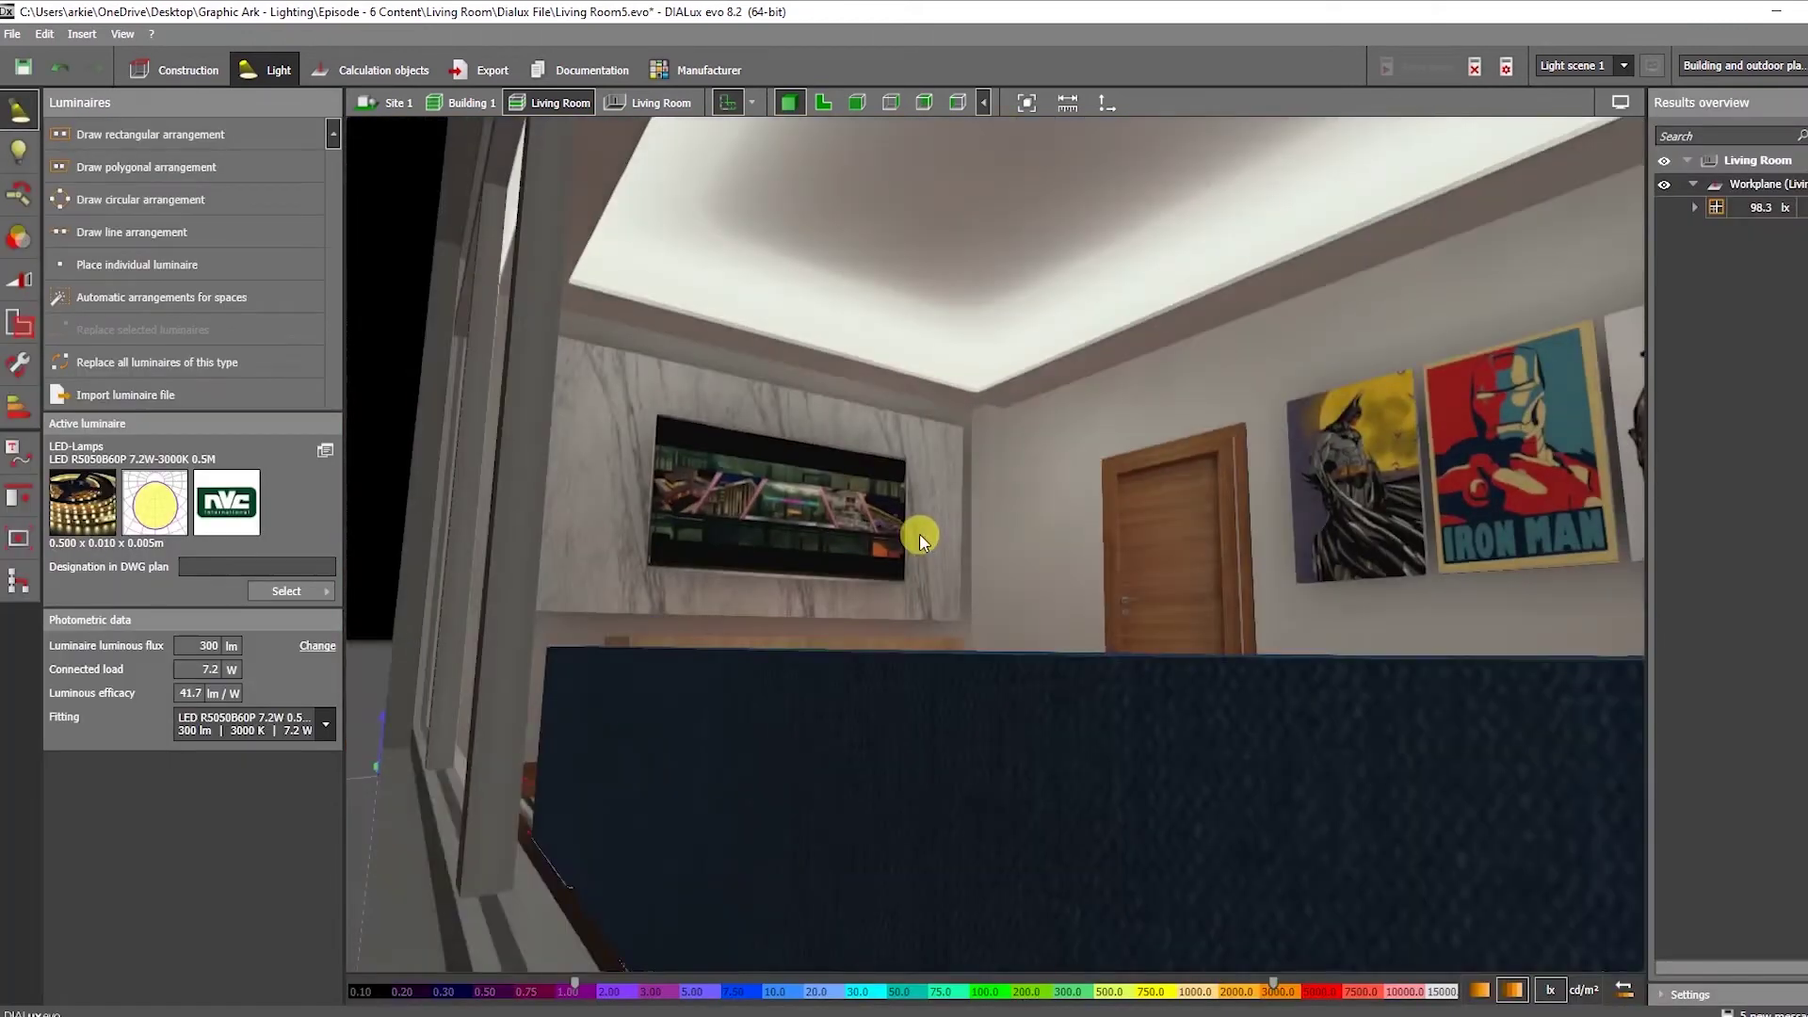
pyautogui.moveTo(921, 537); pyautogui.dragTo(1016, 548, button='right')
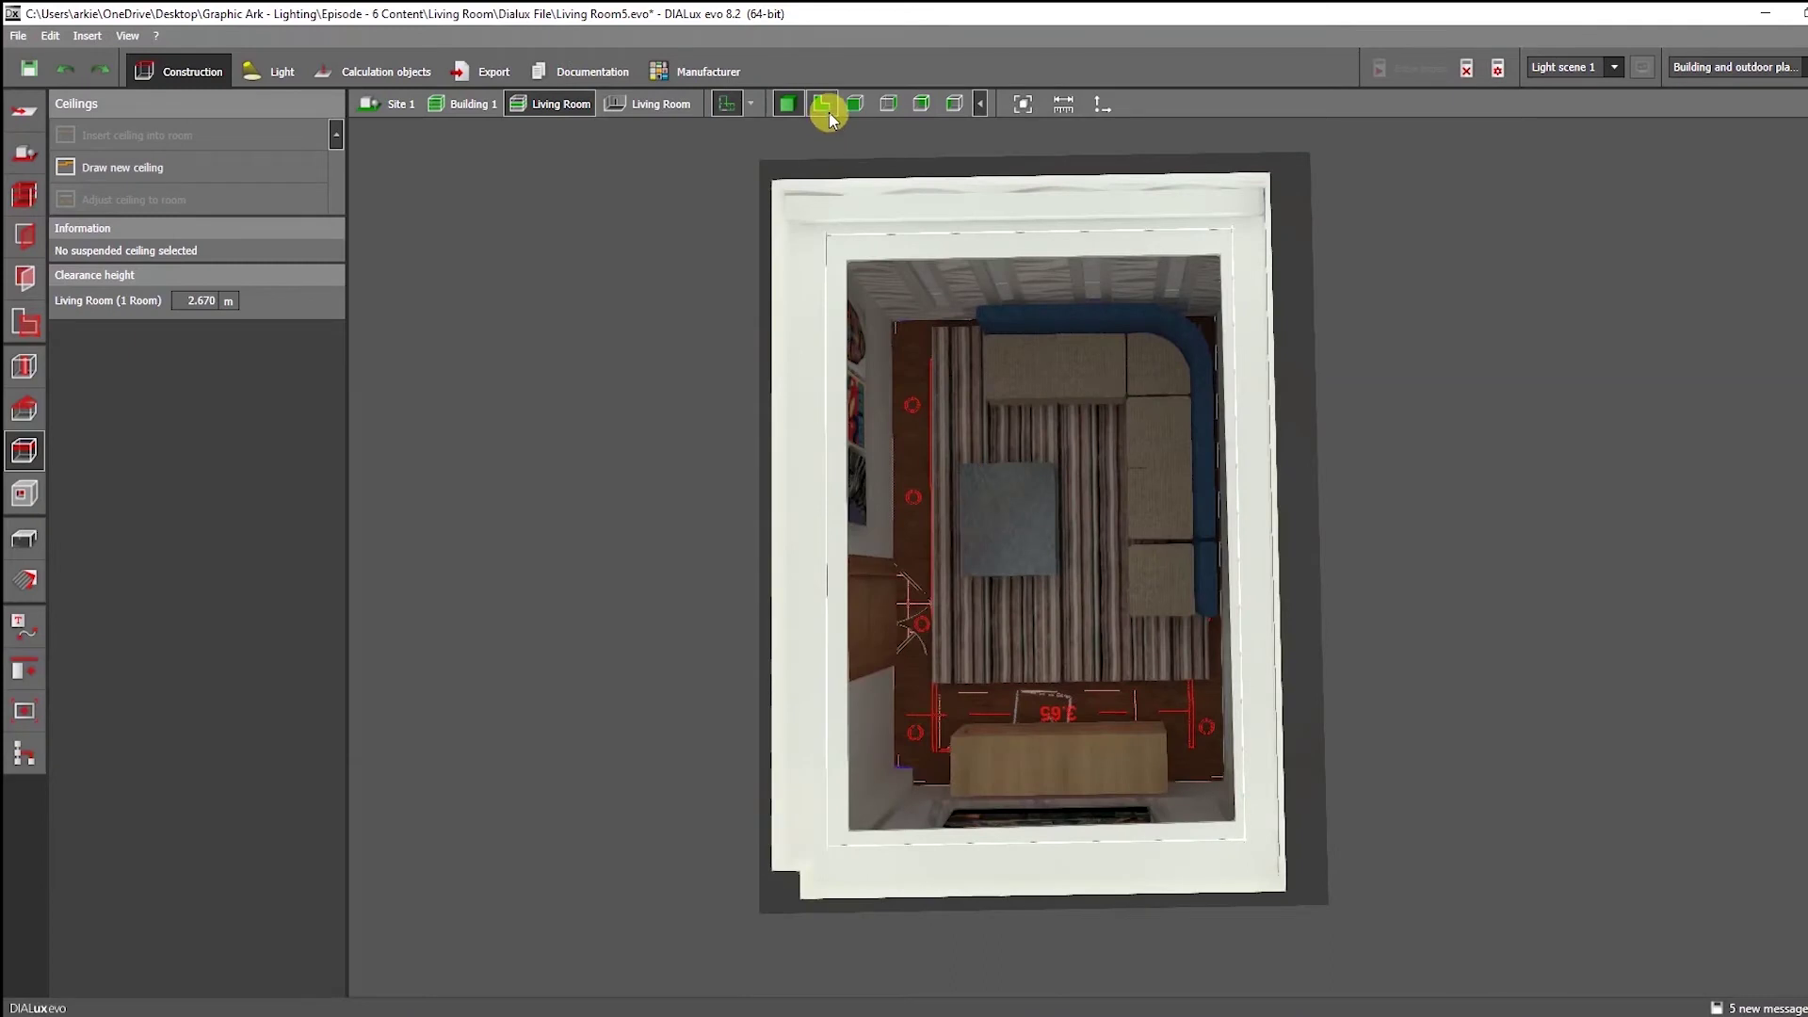
# Draw a new rectangular suspended ceiling about 2.03 m by 2.87 m inside the opening, accepting that results become invalid.
pyautogui.click(823, 101)
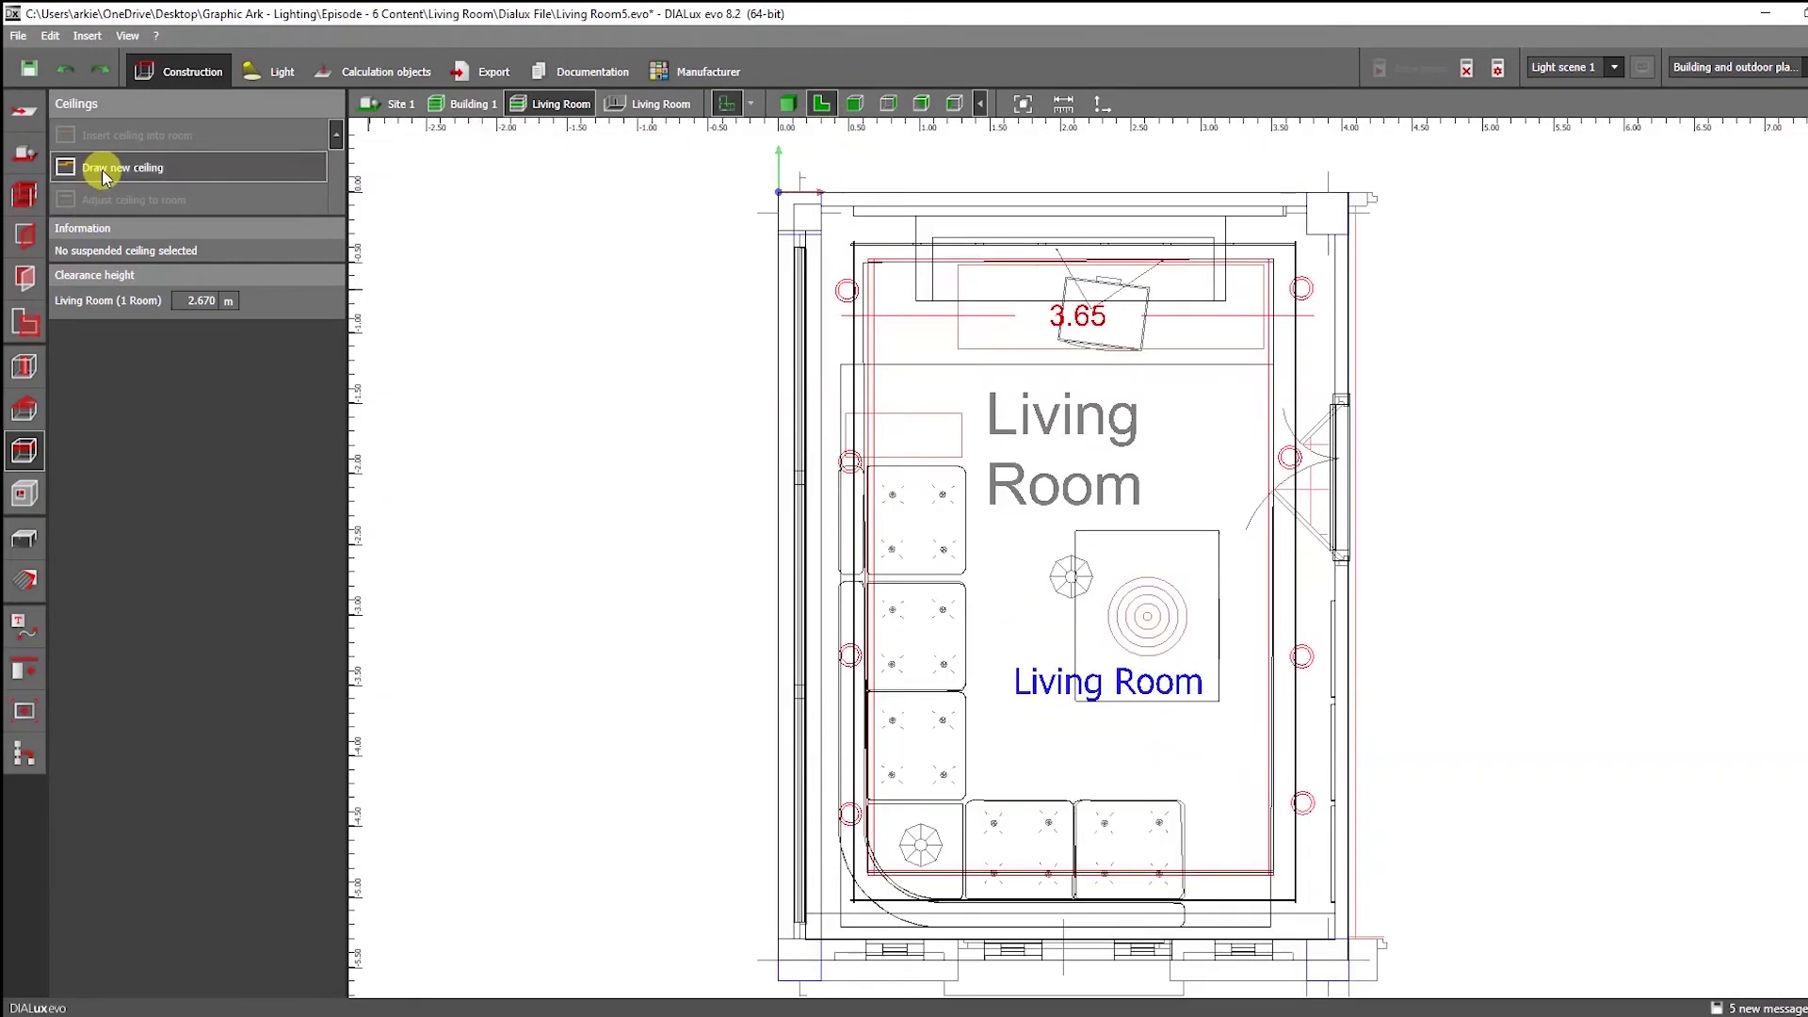
pyautogui.click(106, 169)
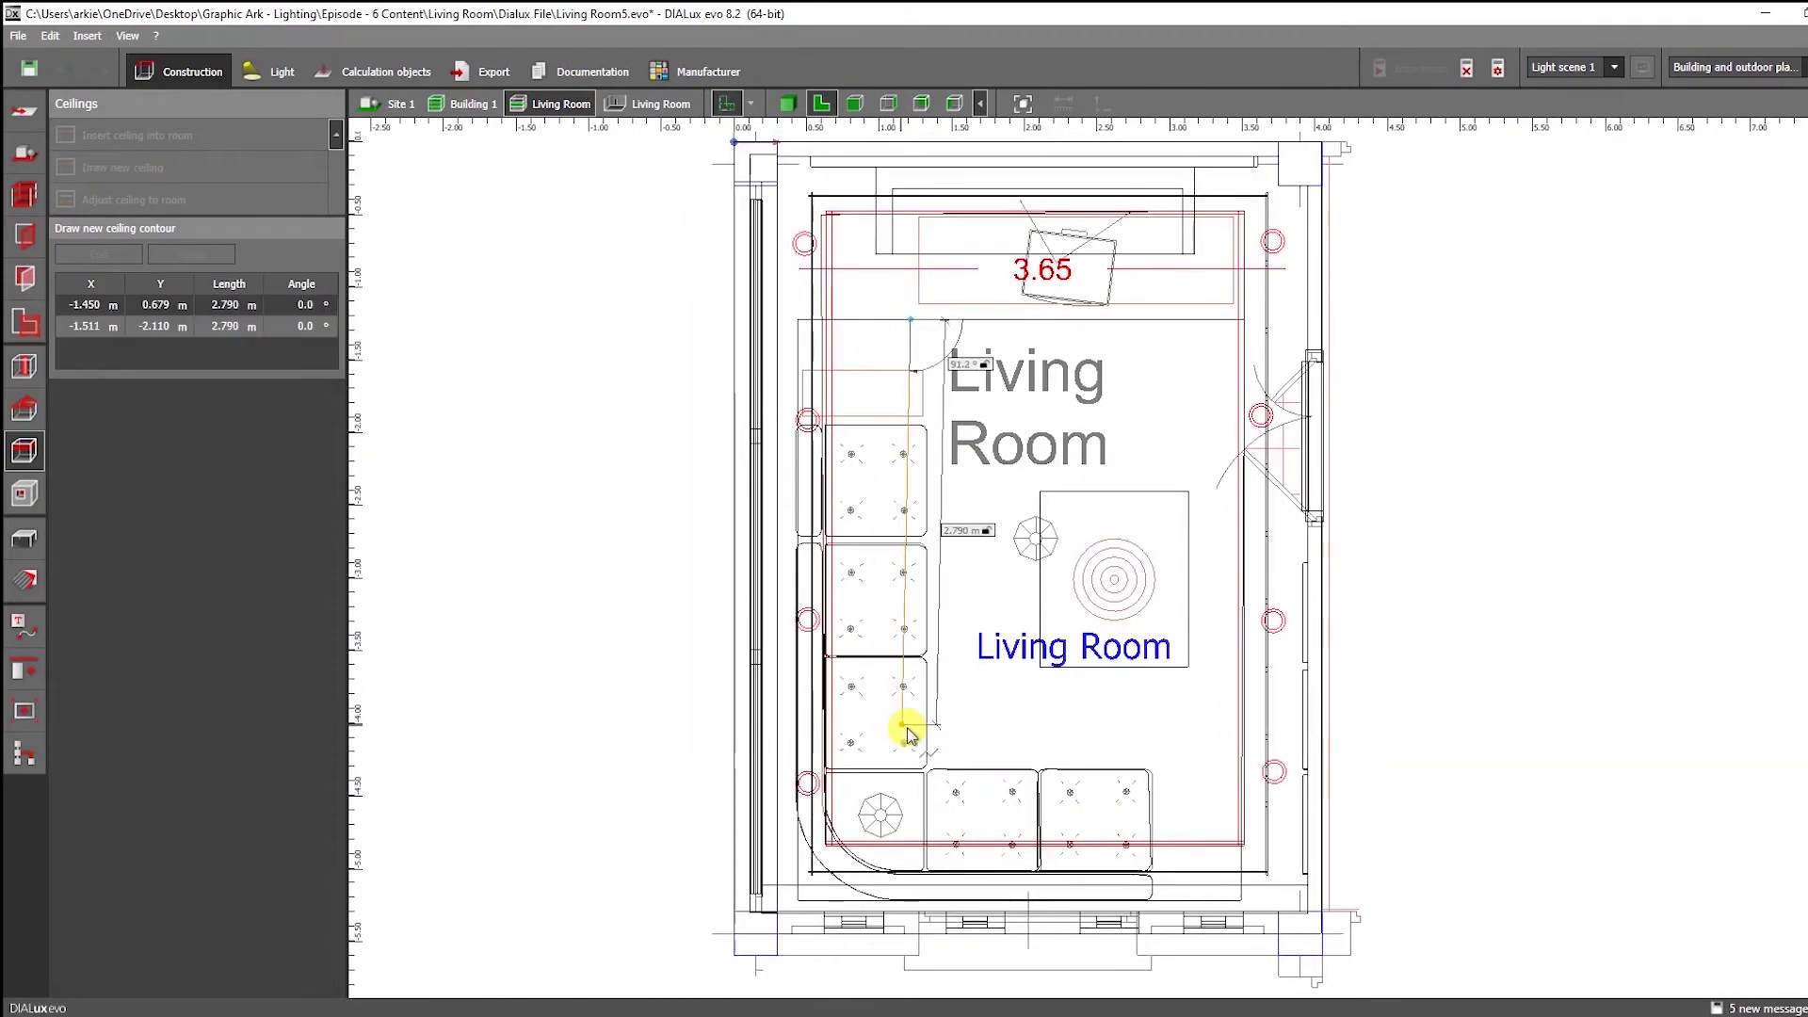
pyautogui.click(958, 328)
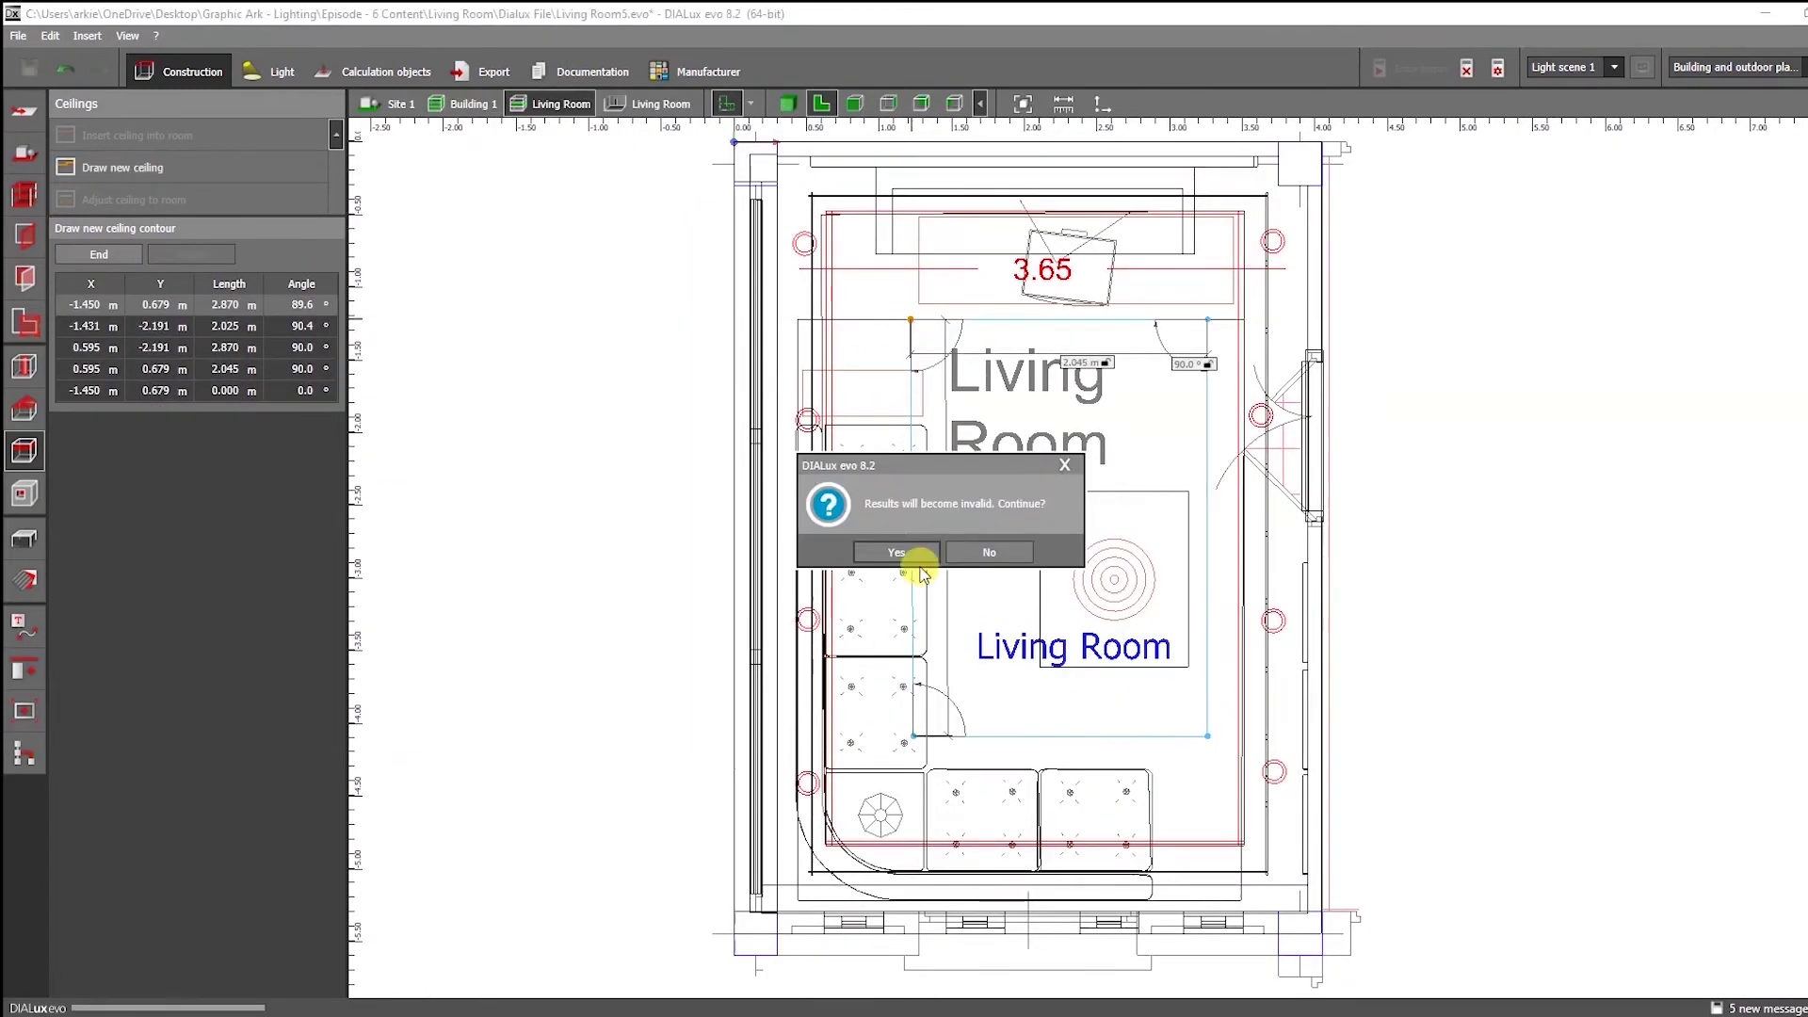
pyautogui.click(920, 563)
pyautogui.click(787, 104)
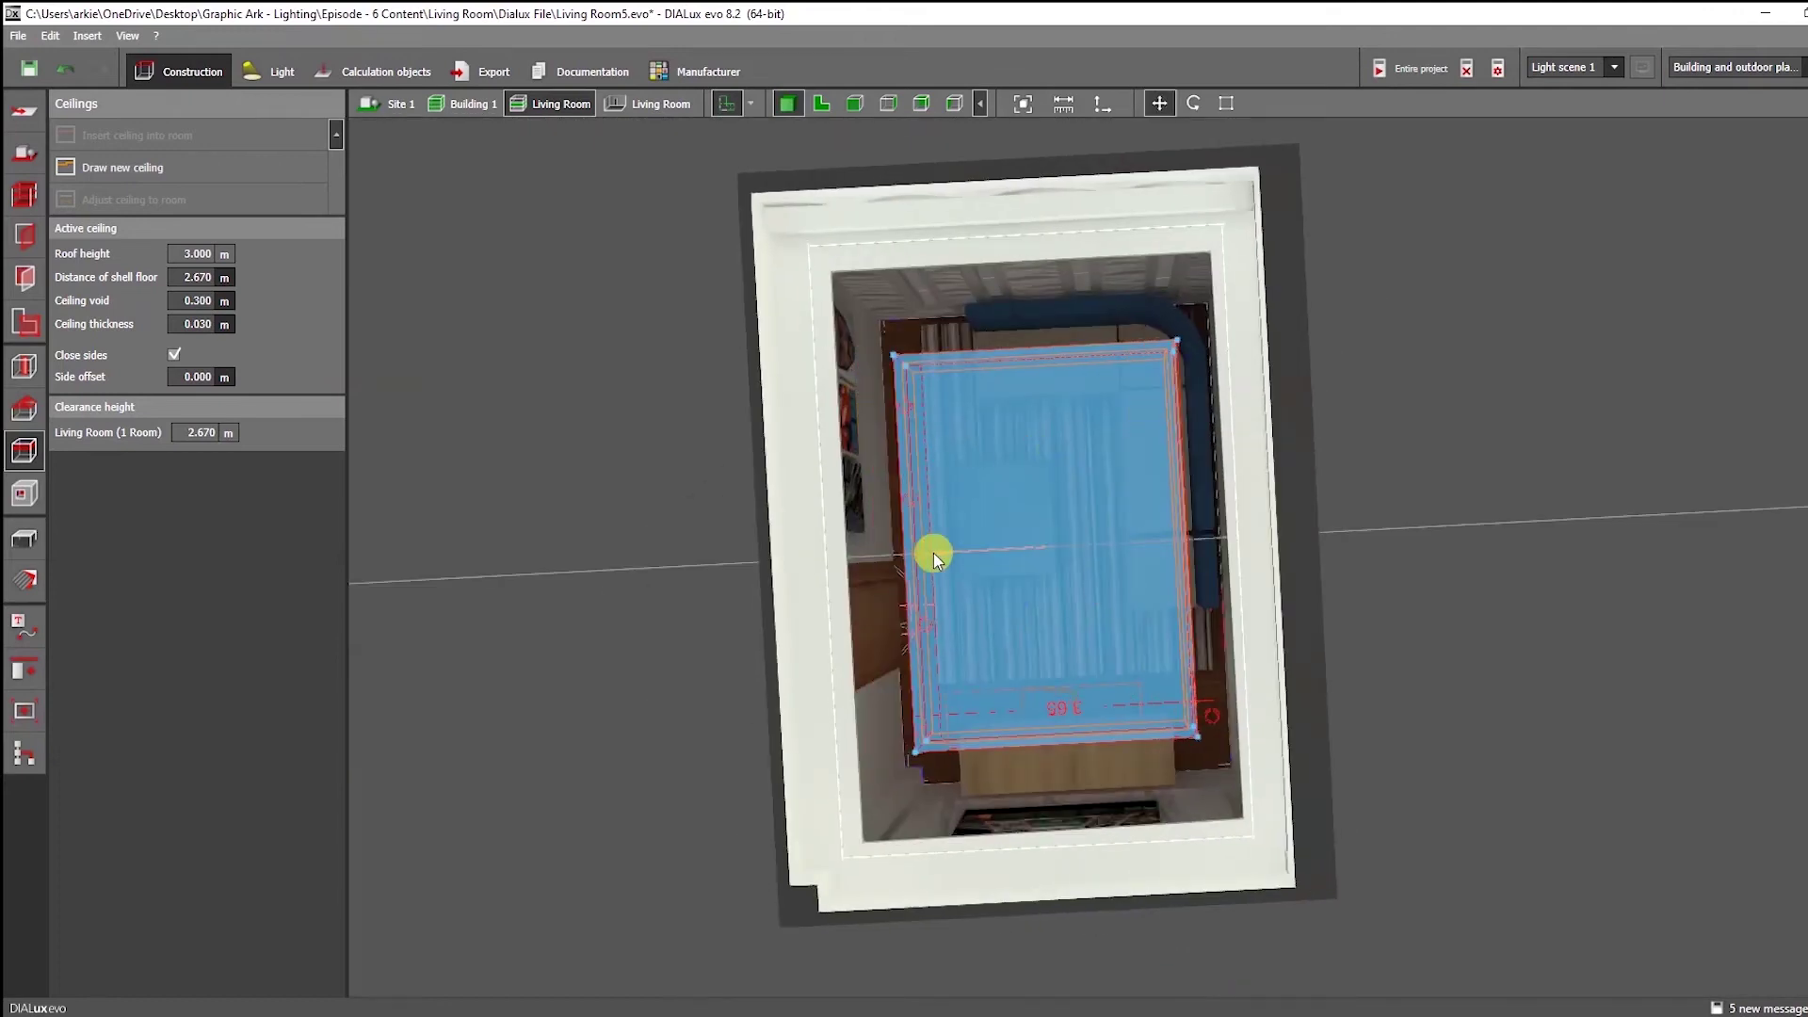
pyautogui.moveTo(952, 558); pyautogui.dragTo(1098, 609, button='middle')
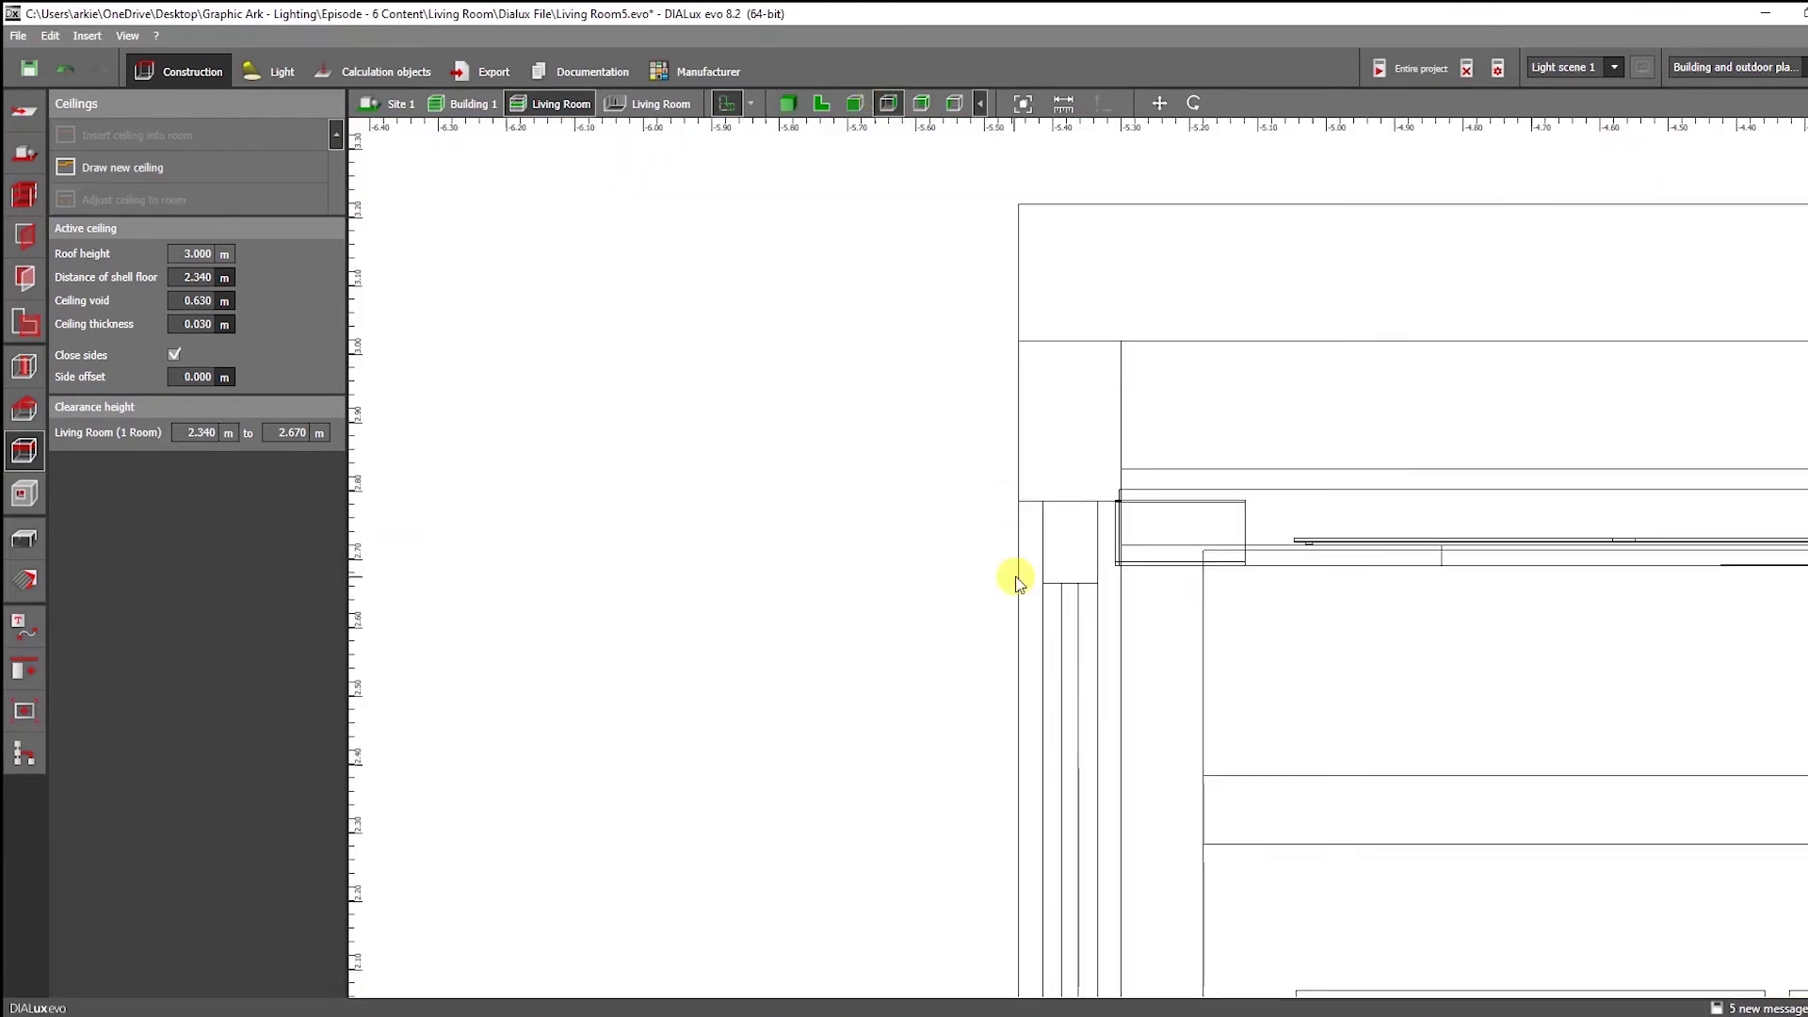
# Raise the new central suspended ceiling in the elevation view and inspect the cove in 3D.
pyautogui.scroll(-5, 1015, 581)
pyautogui.rightClick(1082, 457)
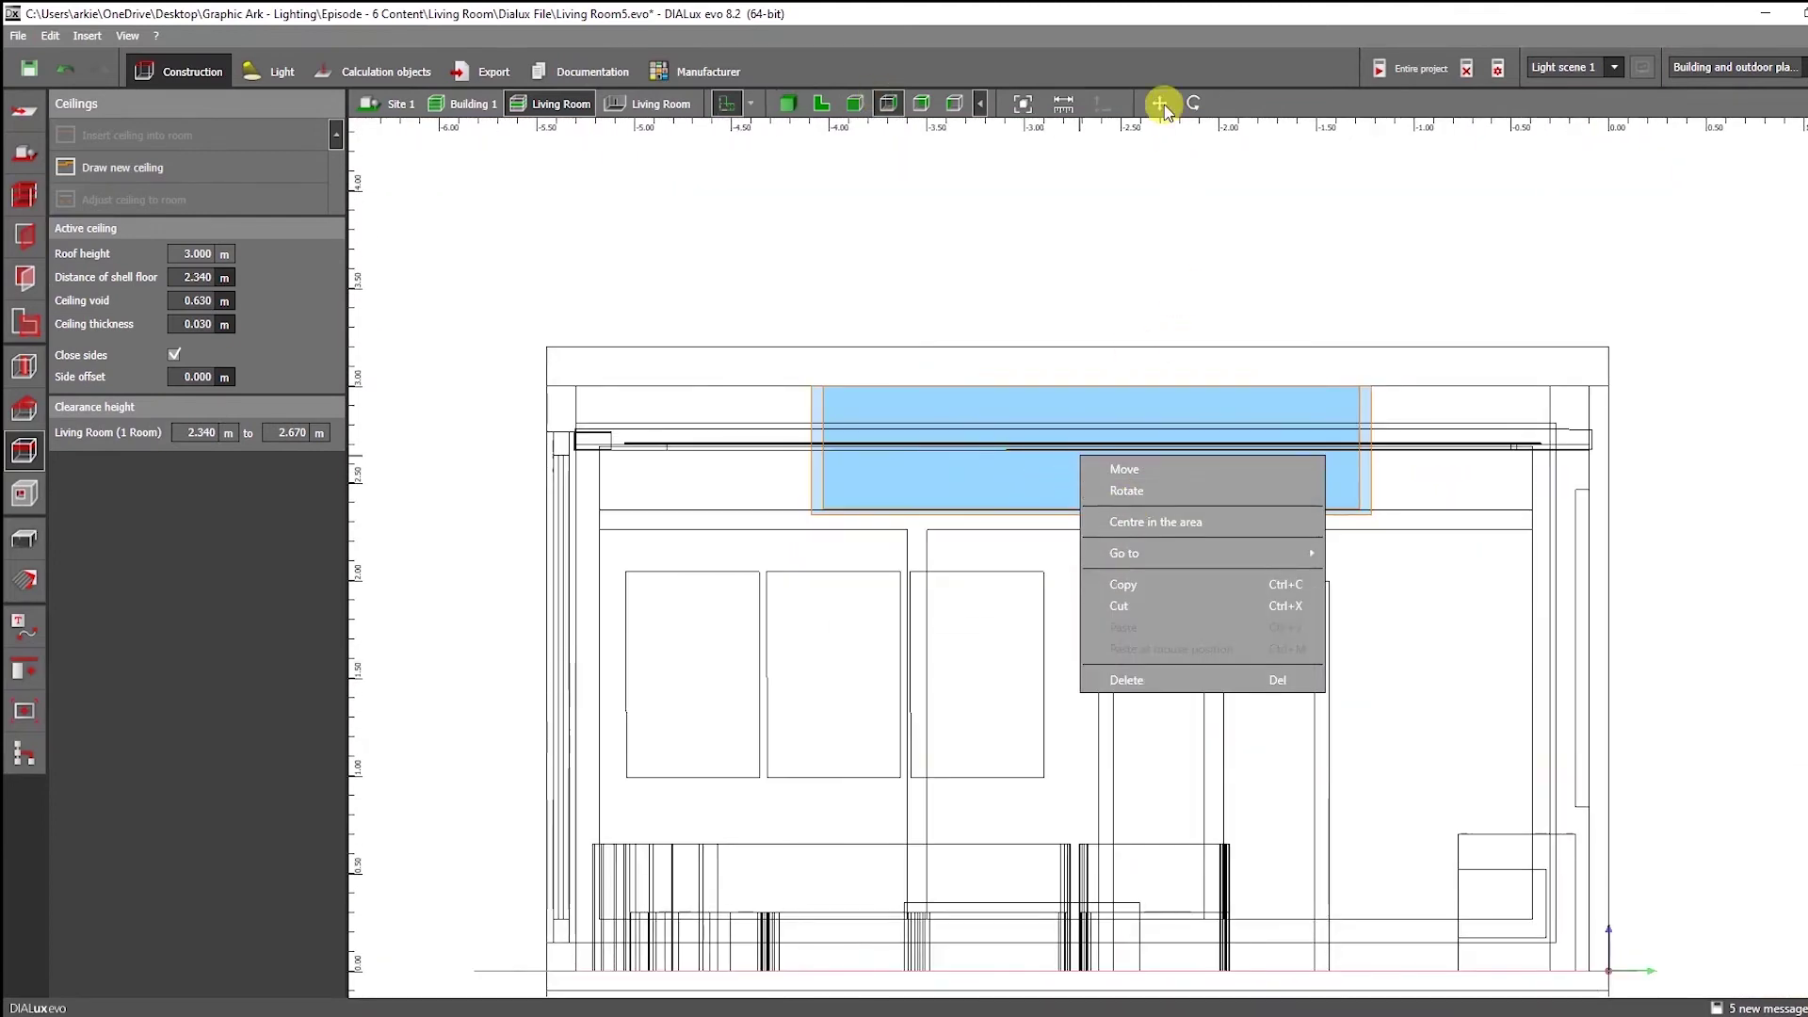
pyautogui.click(1164, 107)
pyautogui.moveTo(1094, 405); pyautogui.dragTo(1107, 365)
pyautogui.doubleClick(1102, 633)
pyautogui.click(790, 103)
pyautogui.moveTo(1055, 443); pyautogui.dragTo(1308, 501, button='right')
pyautogui.click(1308, 501)
pyautogui.moveTo(818, 430); pyautogui.dragTo(930, 426, button='right')
pyautogui.moveTo(930, 426); pyautogui.dragTo(977, 443, button='middle')
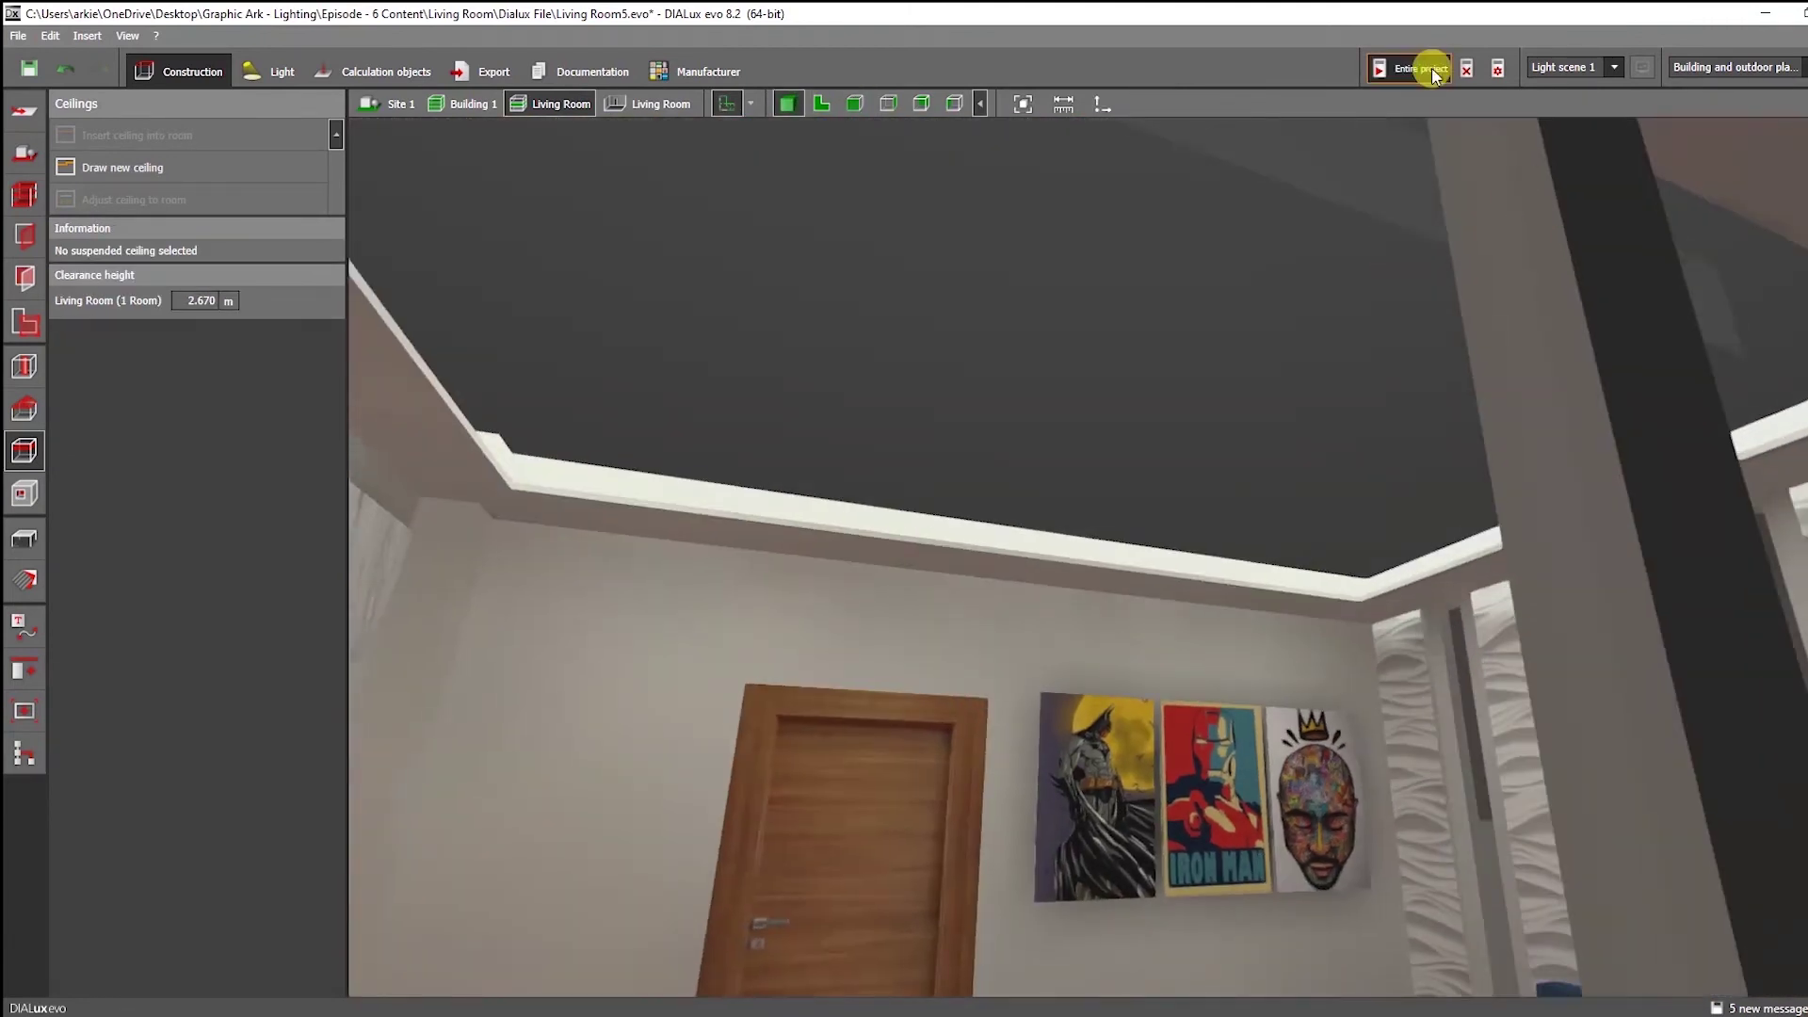
# Recalculate the entire project with the central ceiling panel and look around the lit room.
pyautogui.click(1412, 67)
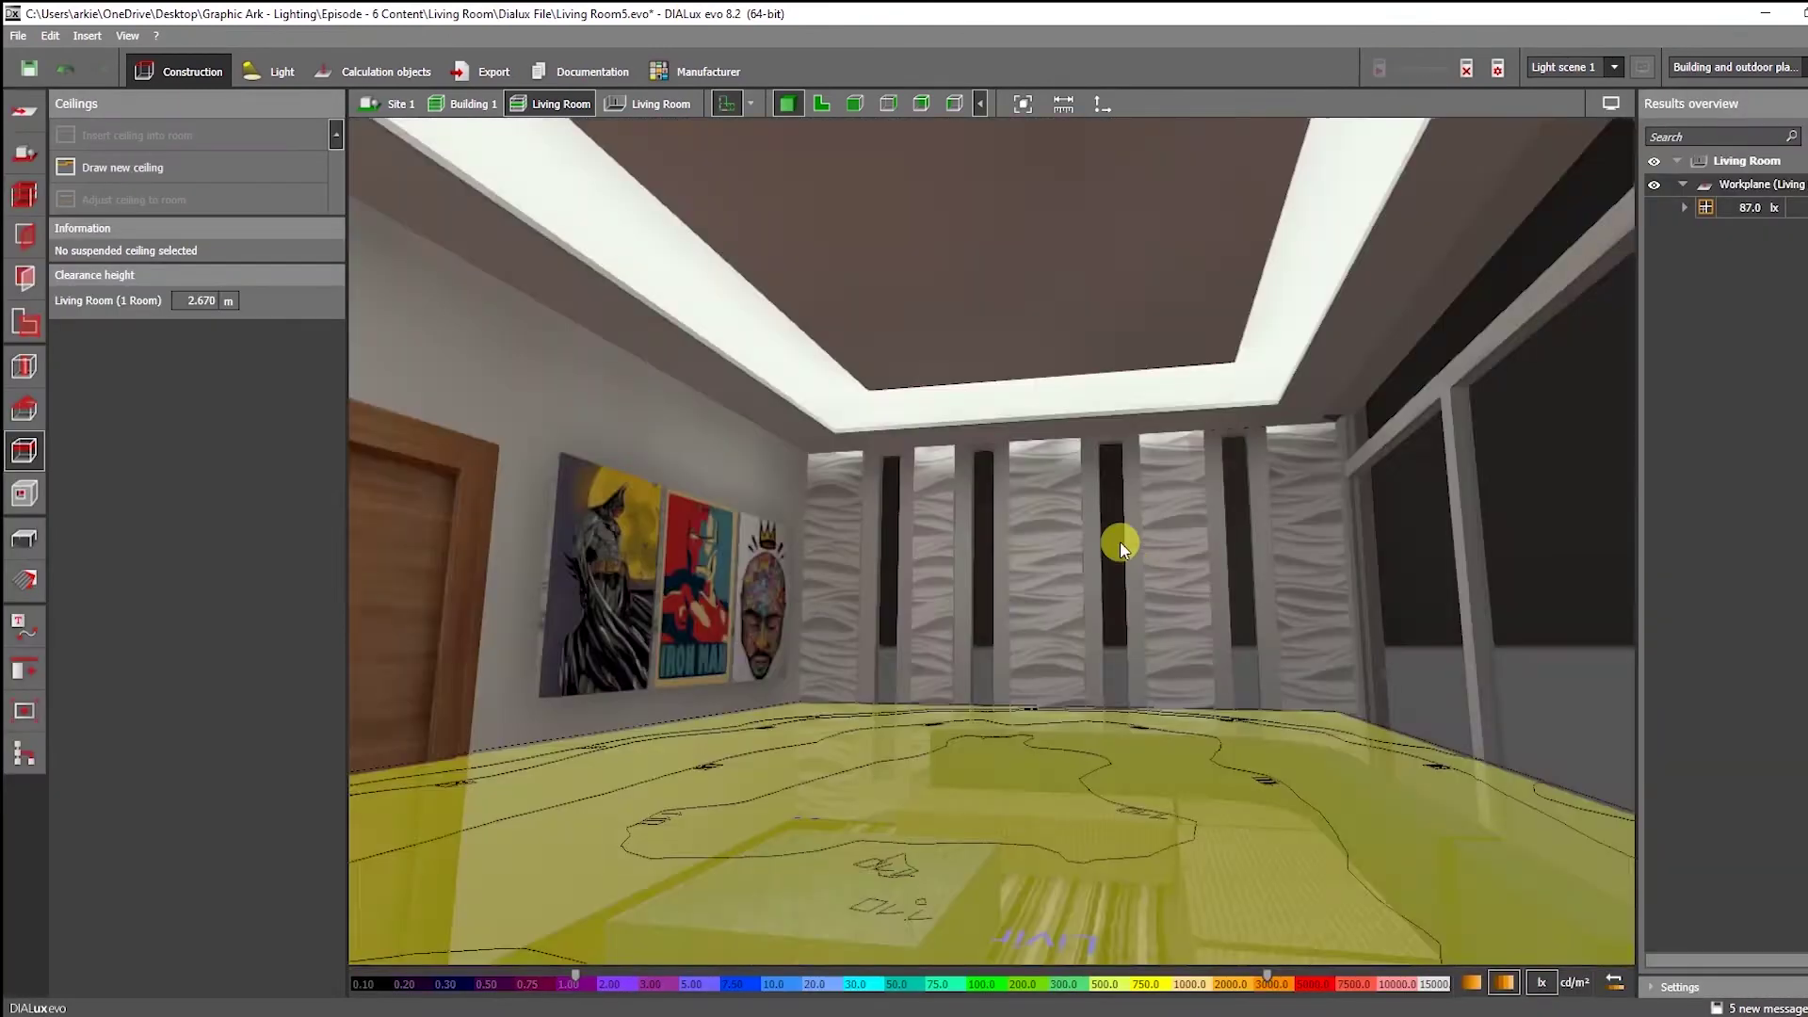
pyautogui.moveTo(1121, 540); pyautogui.dragTo(835, 528, button='middle')
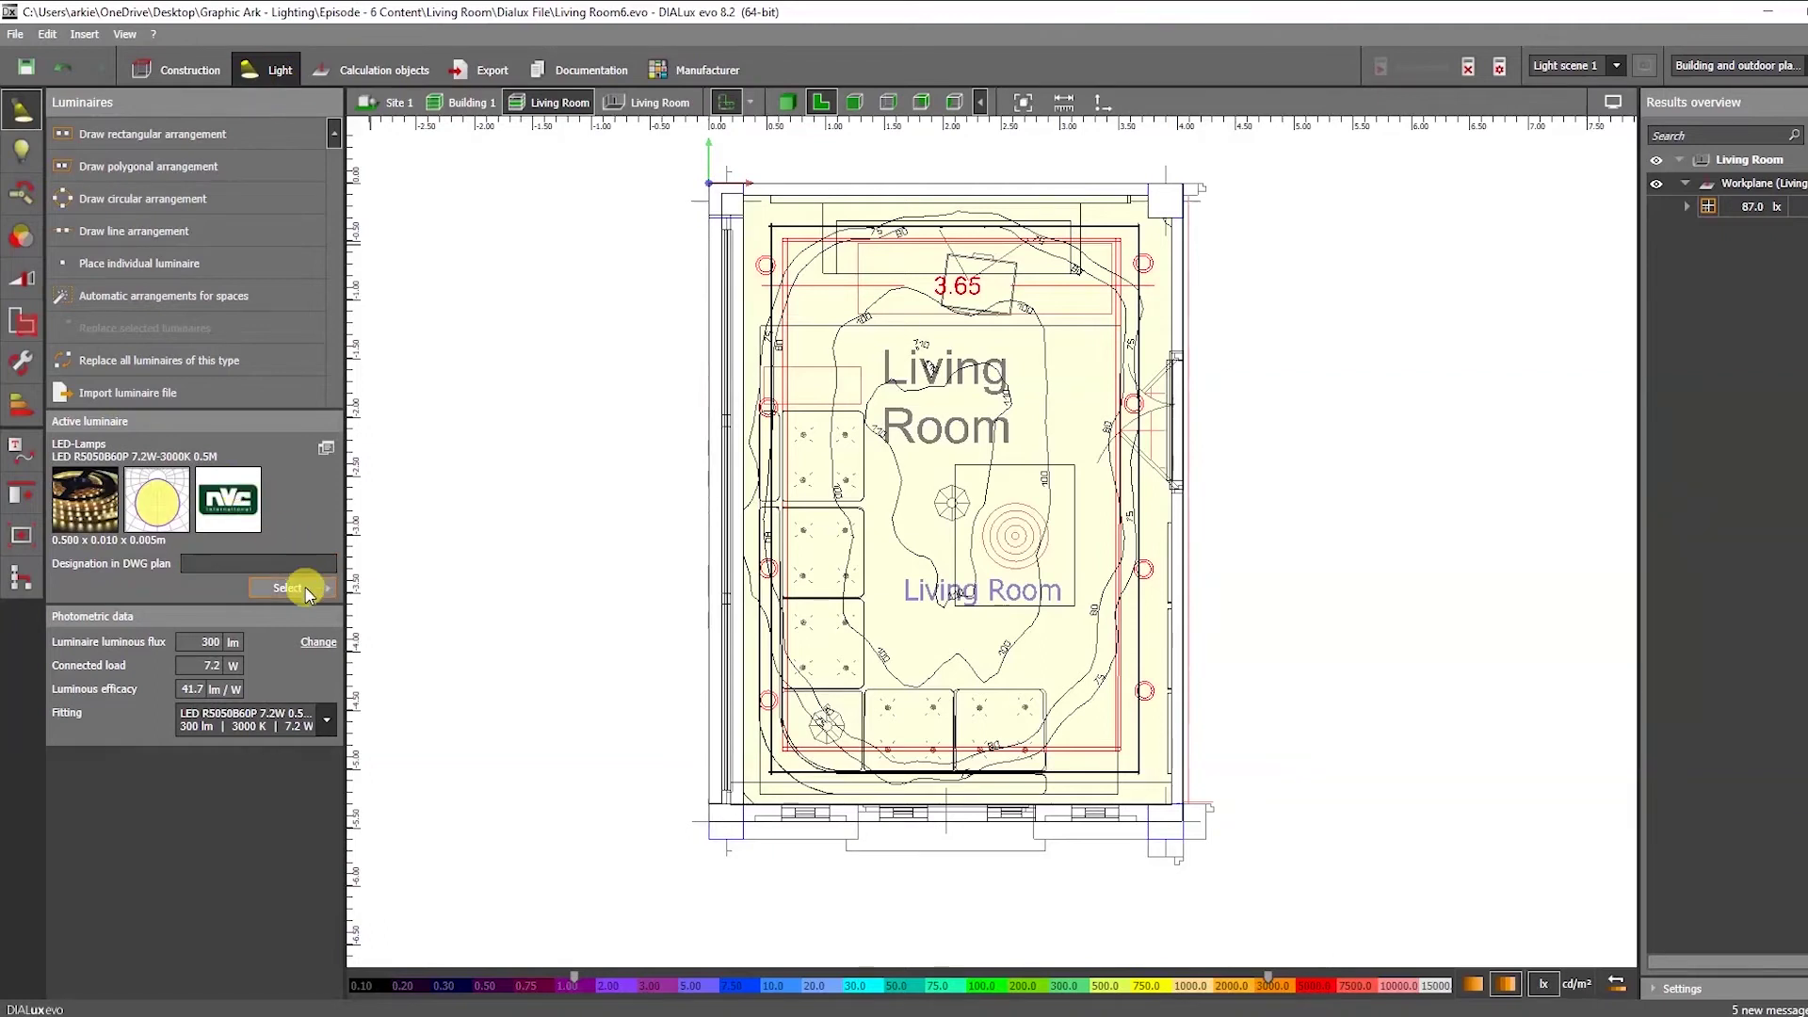
# Choose the NVC spotlight NLED1102D 9W-3000K/30 and draw a line arrangement of four, about 4.03 m long, beside the window wall.
pyautogui.click(305, 590)
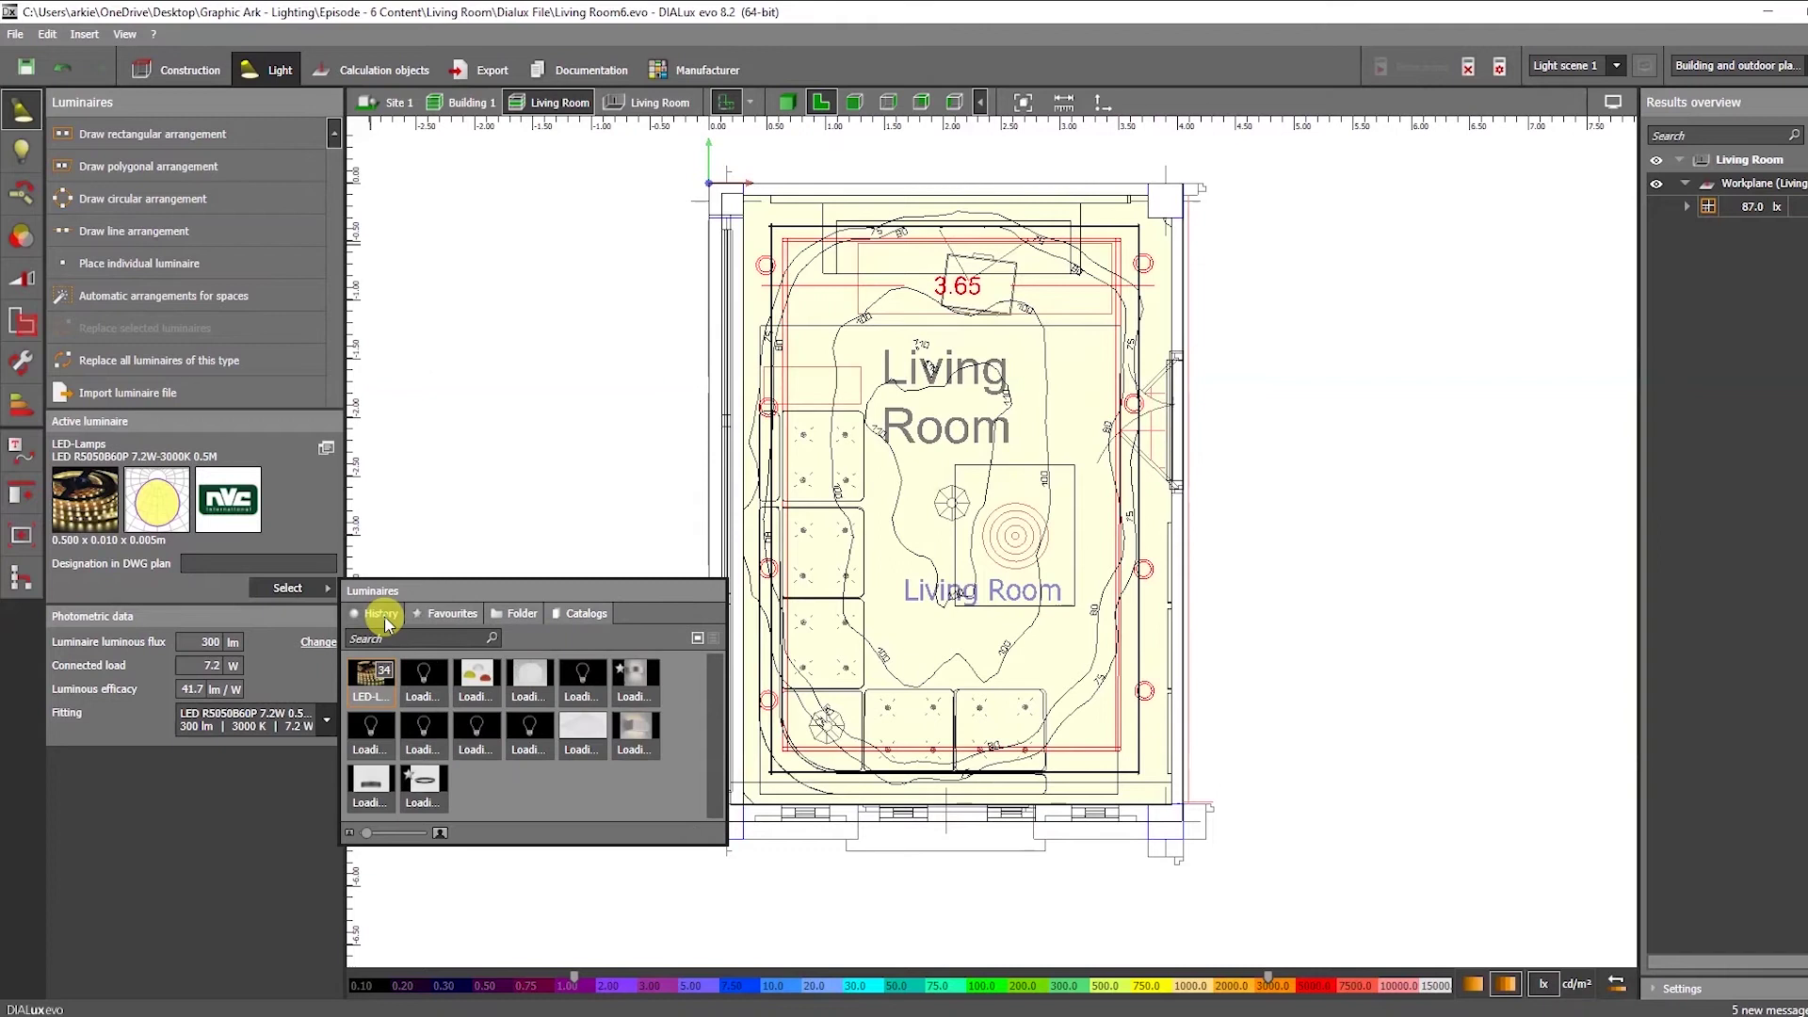
pyautogui.click(432, 691)
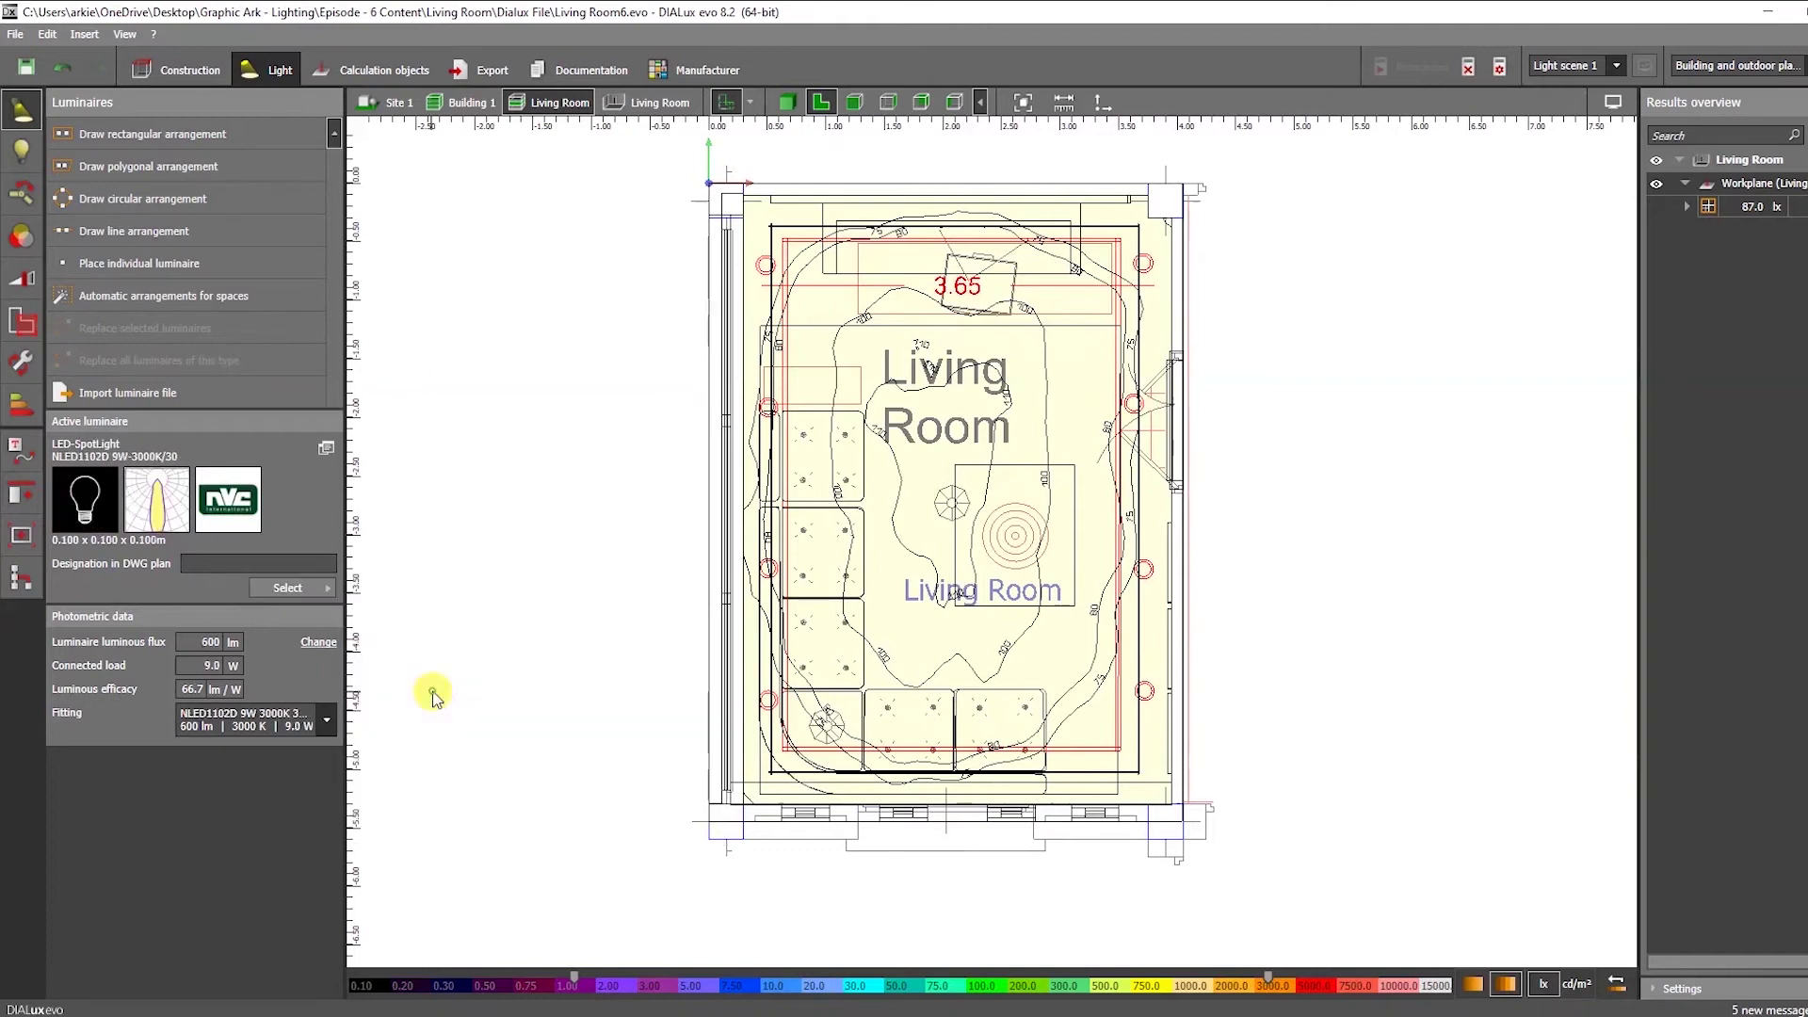
pyautogui.scroll(1, 721, 301)
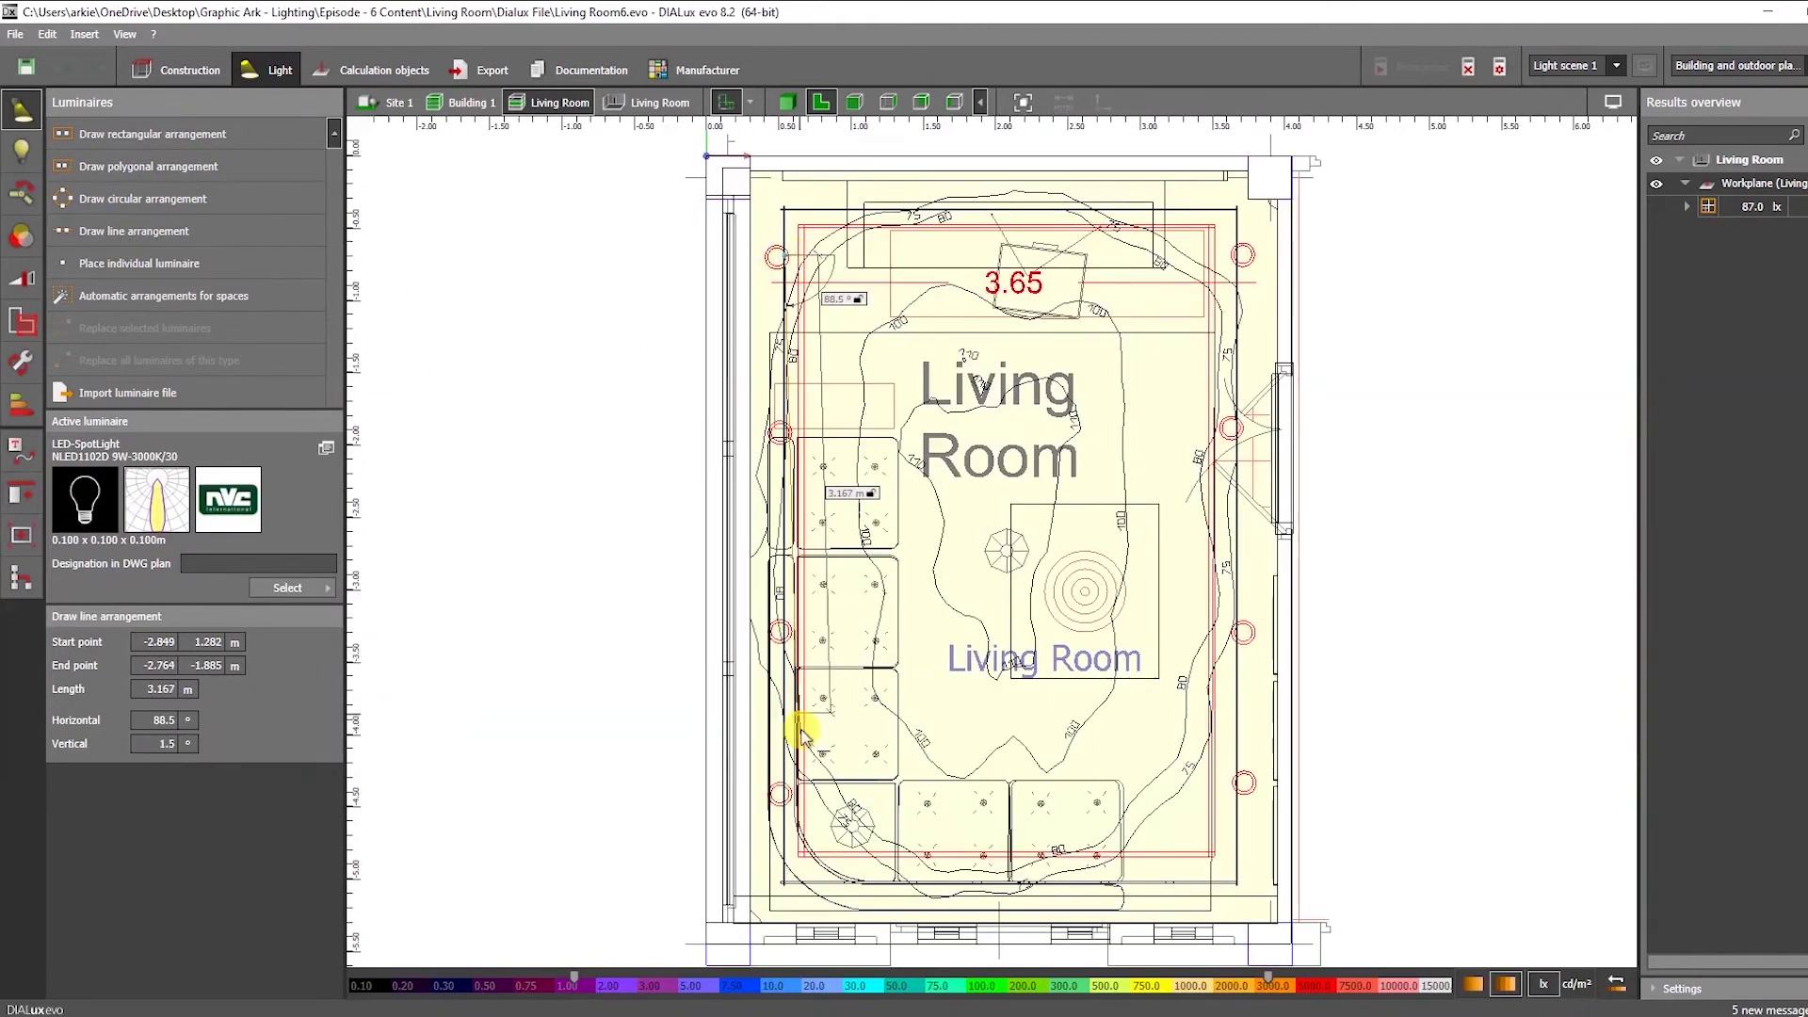
pyautogui.click(806, 820)
pyautogui.click(906, 554)
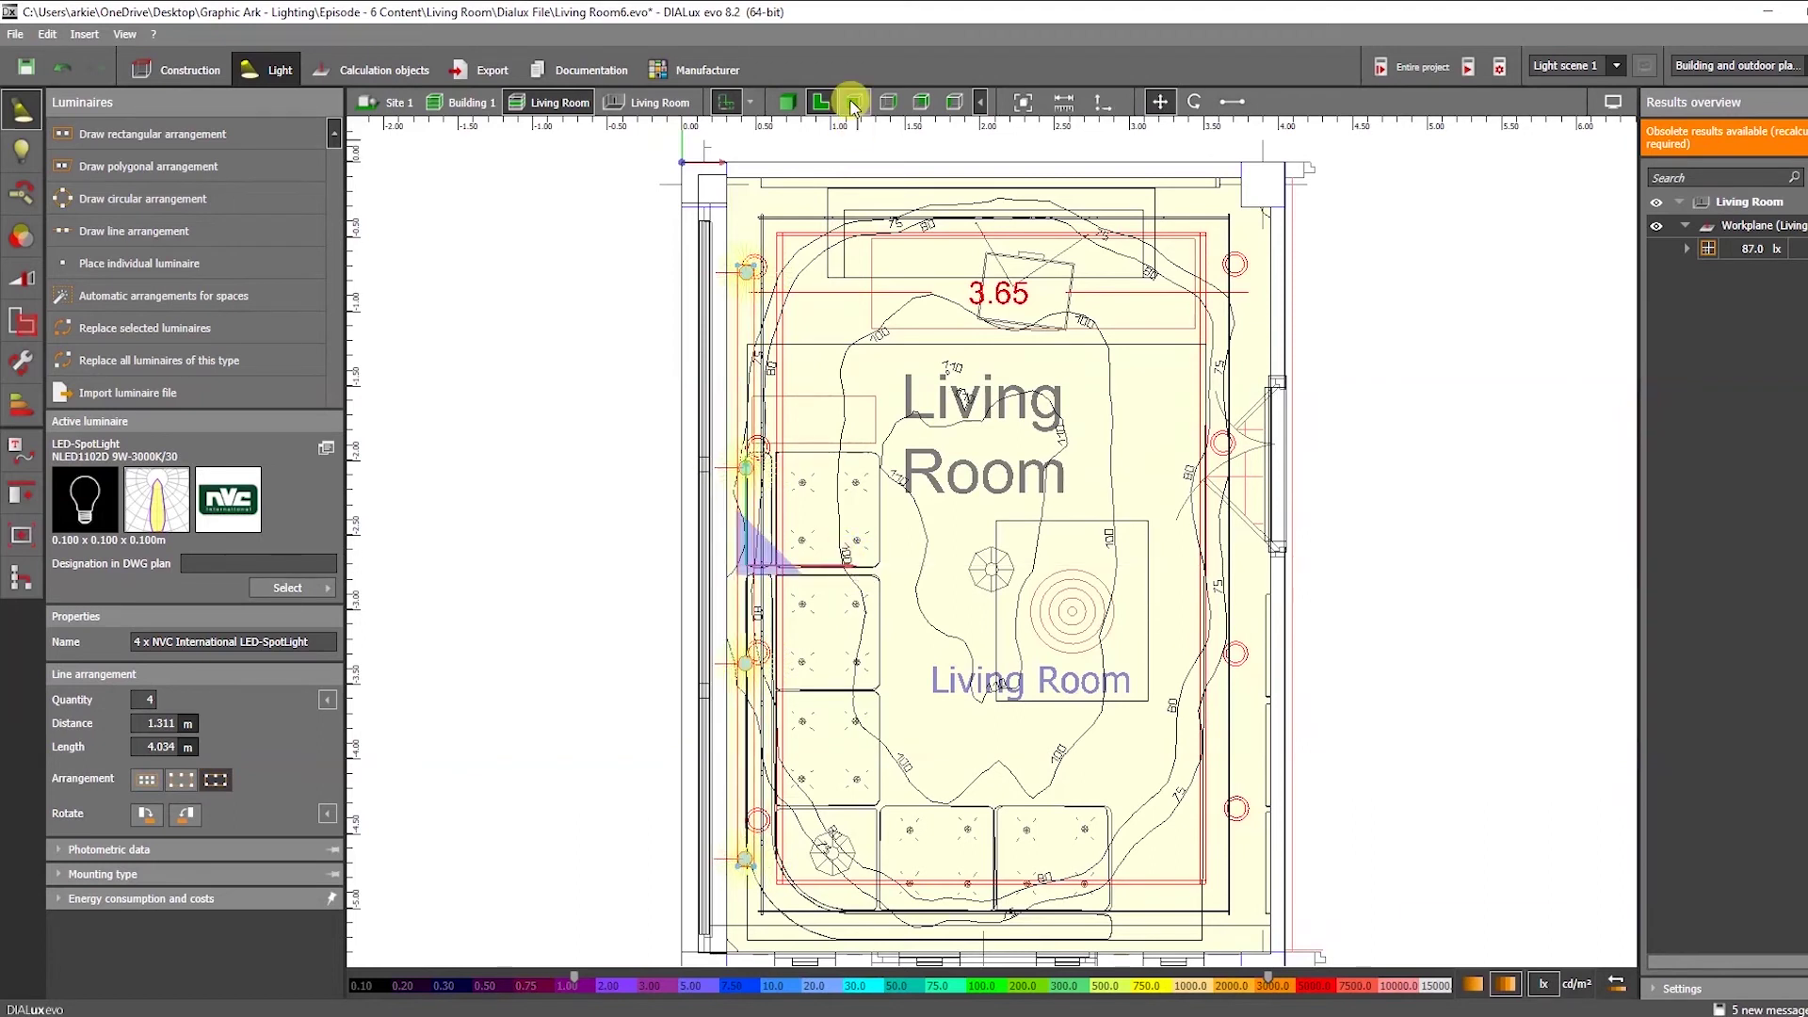
# Inspect in 3D how the new spotlight row sits against the suspended ceiling.
pyautogui.click(783, 103)
pyautogui.moveTo(838, 429); pyautogui.dragTo(703, 490, button='right')
pyautogui.scroll(2, 766, 471)
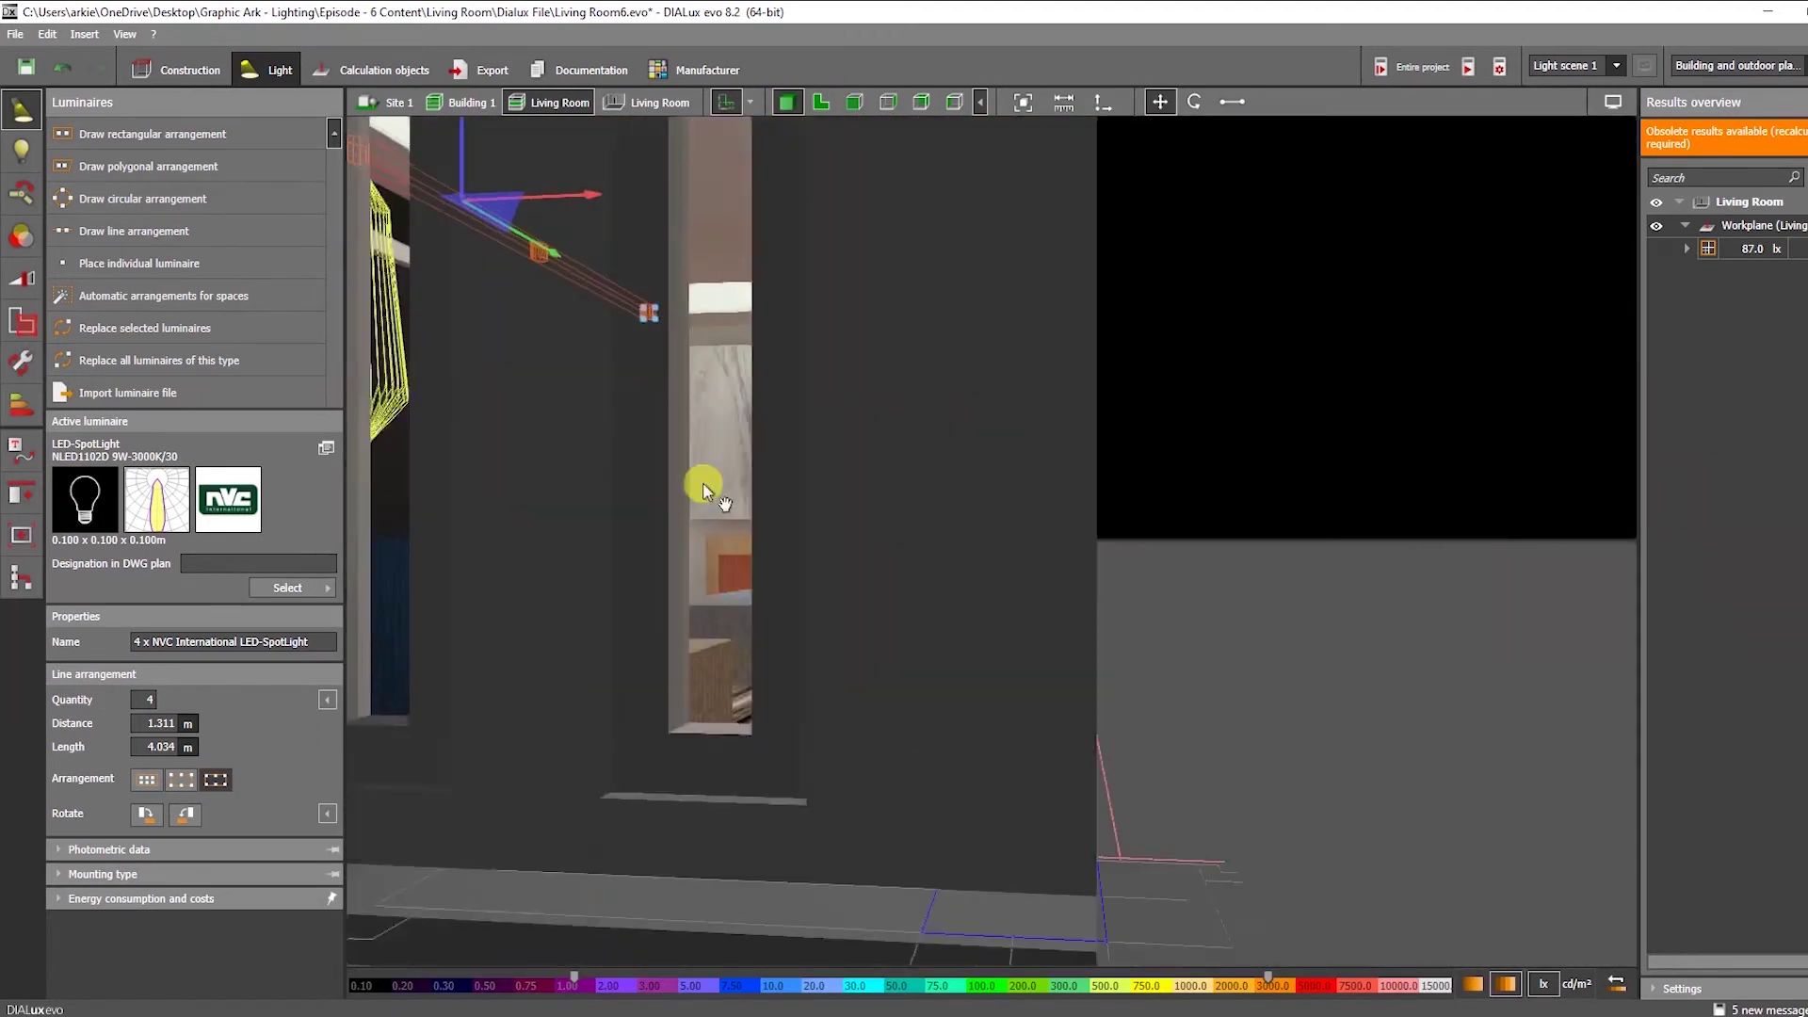
pyautogui.moveTo(702, 484); pyautogui.dragTo(849, 506, button='middle')
pyautogui.scroll(4, 850, 506)
pyautogui.moveTo(850, 506); pyautogui.dragTo(761, 482, button='right')
pyautogui.click(764, 420)
pyautogui.moveTo(764, 420); pyautogui.dragTo(894, 403, button='right')
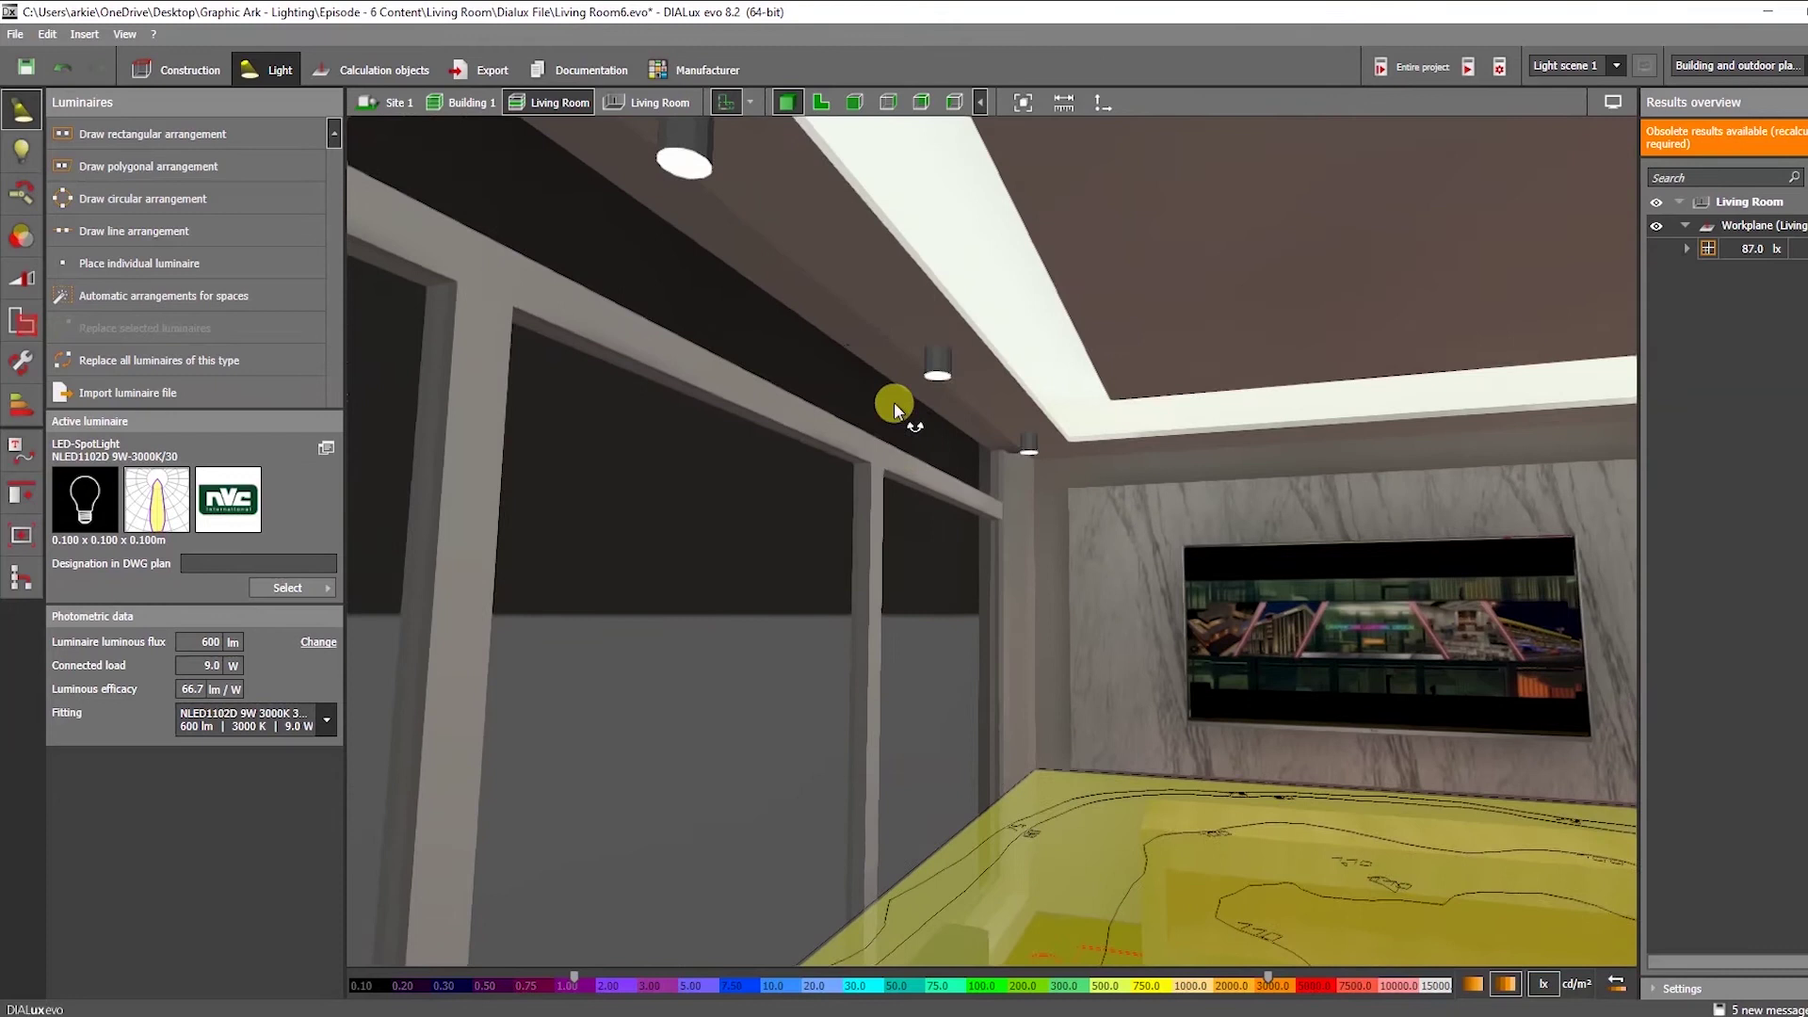
pyautogui.moveTo(895, 403); pyautogui.dragTo(940, 476, button='middle')
# Raise the whole spotlight line arrangement in the elevation view until the fittings are recessed in the suspended ceiling, and check it in 3D.
pyautogui.click(770, 279)
pyautogui.rightClick(787, 286)
pyautogui.click(821, 304)
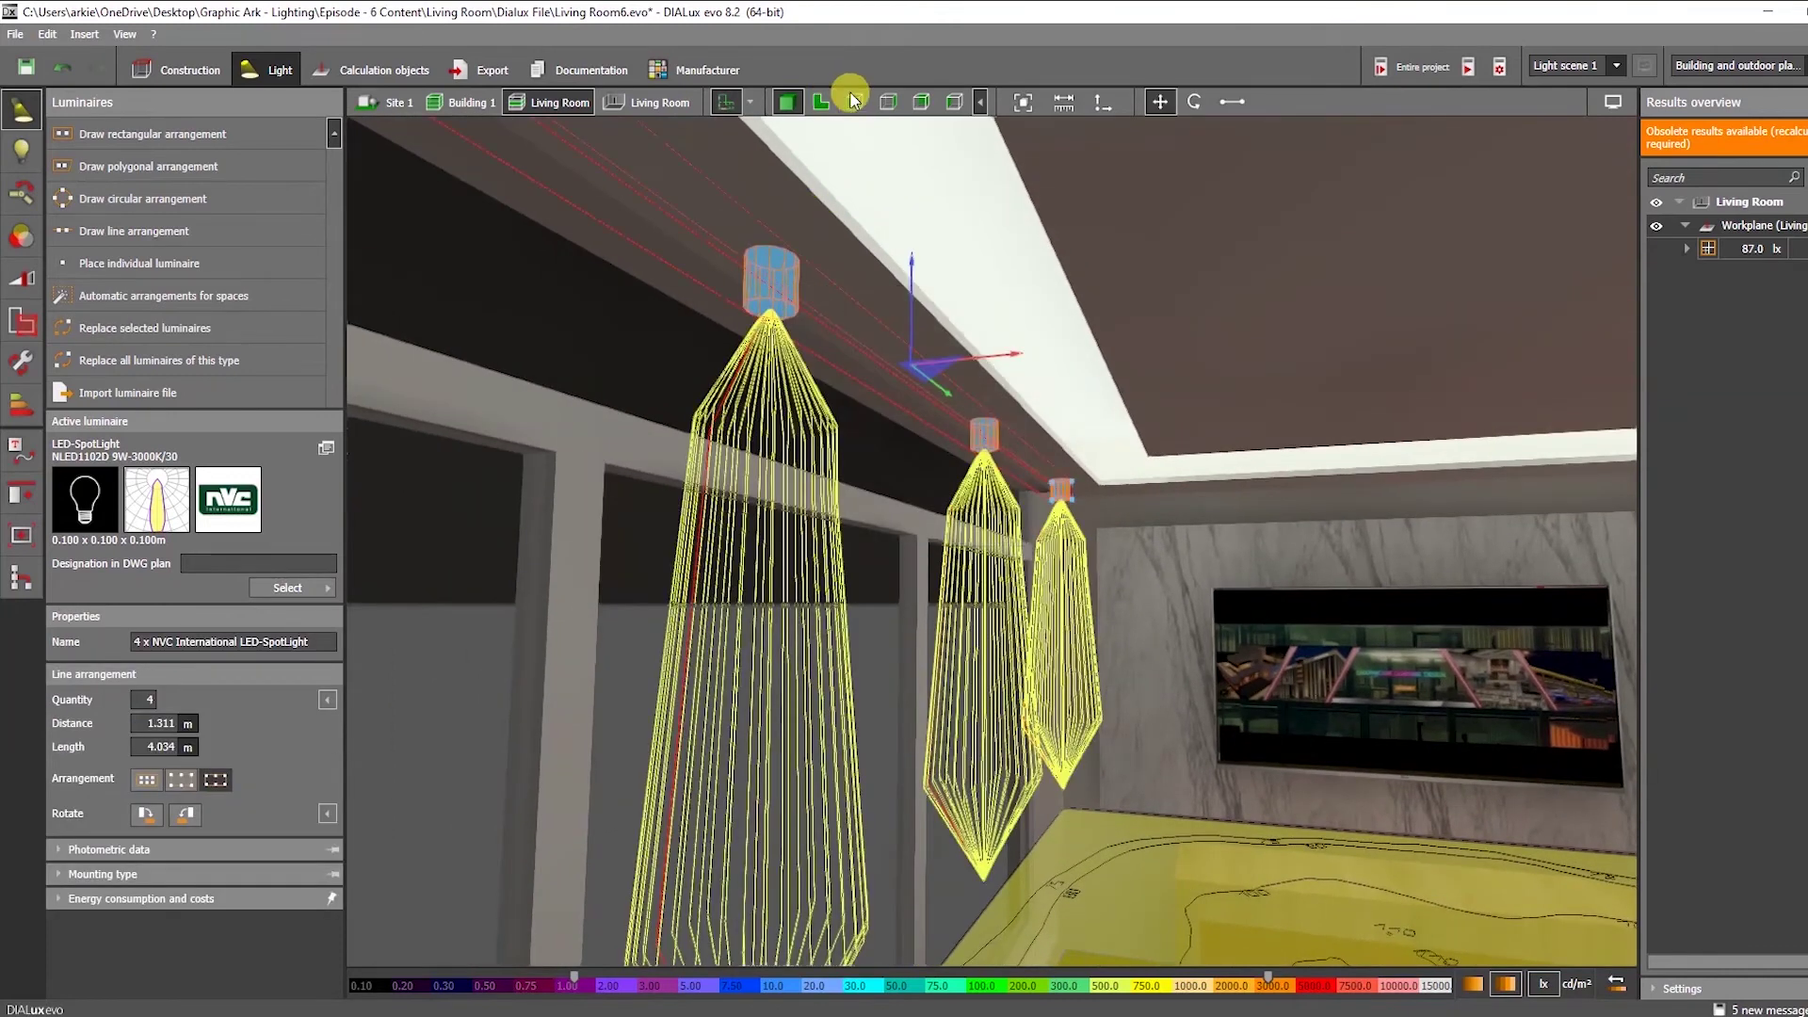
pyautogui.click(853, 101)
pyautogui.scroll(6, 536, 513)
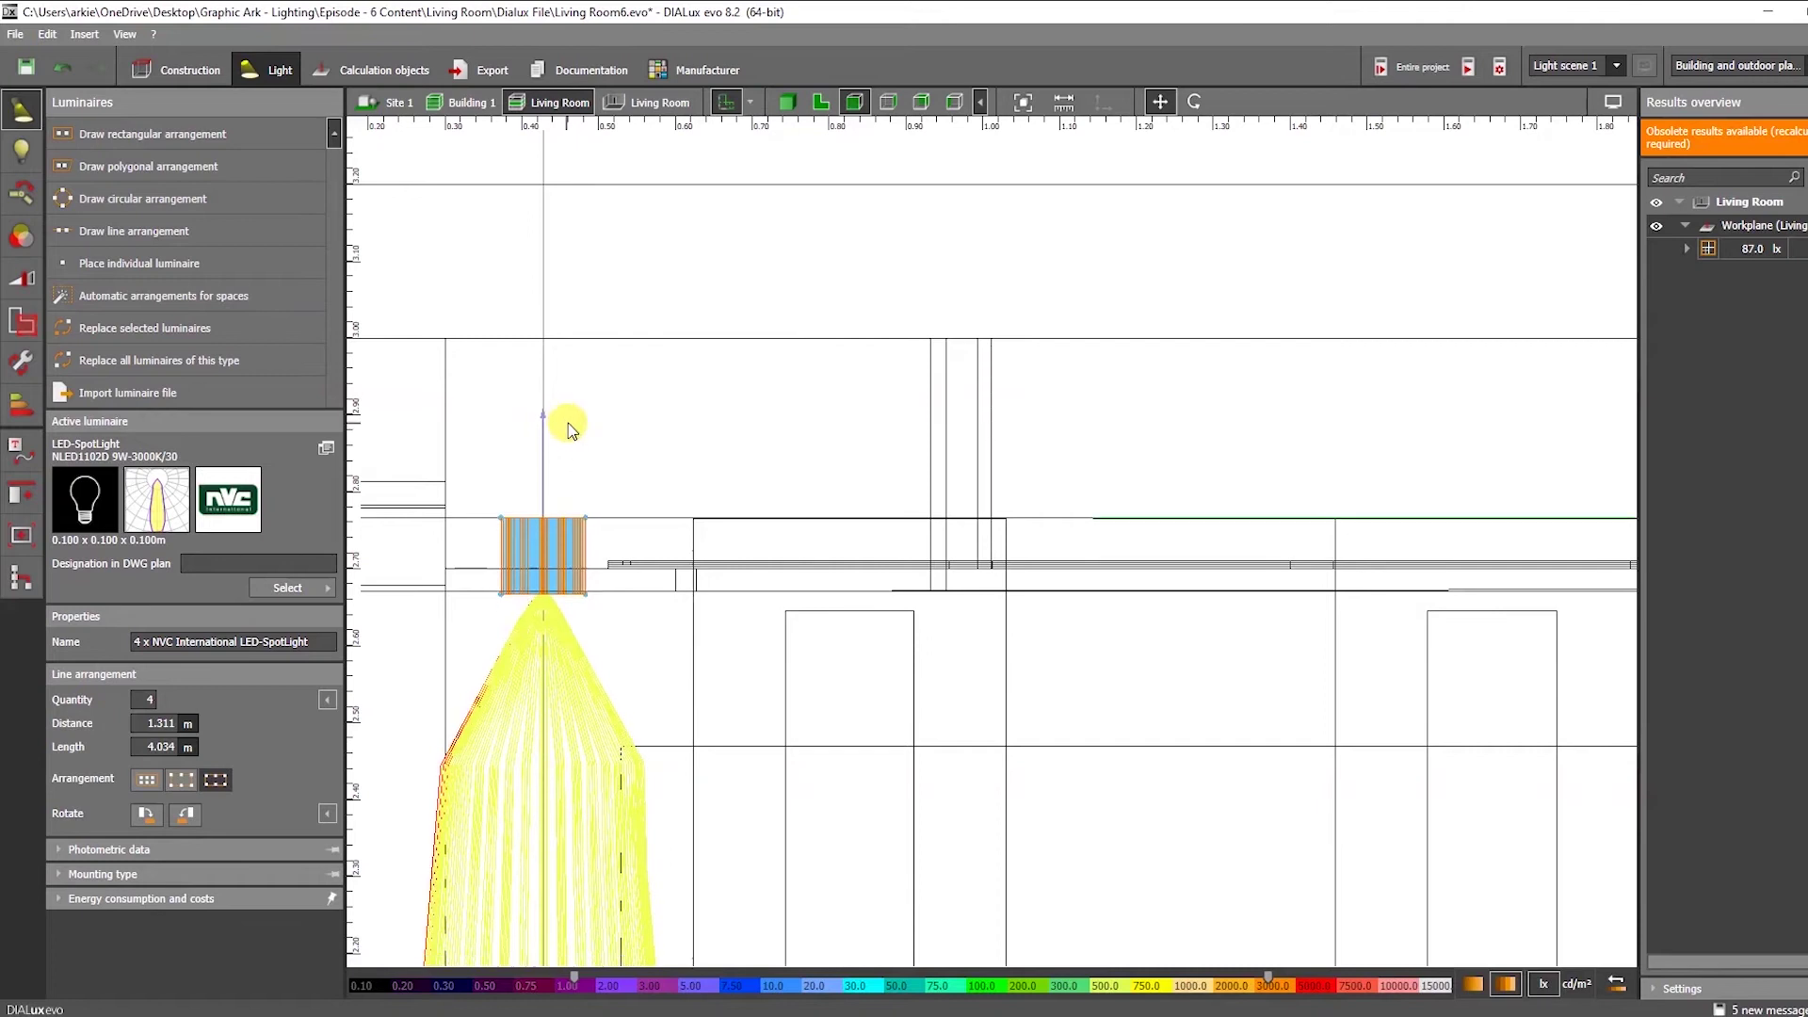
pyautogui.click(787, 100)
pyautogui.click(1022, 616)
pyautogui.moveTo(1022, 616); pyautogui.dragTo(1019, 560, button='right')
pyautogui.moveTo(1019, 557); pyautogui.dragTo(755, 626)
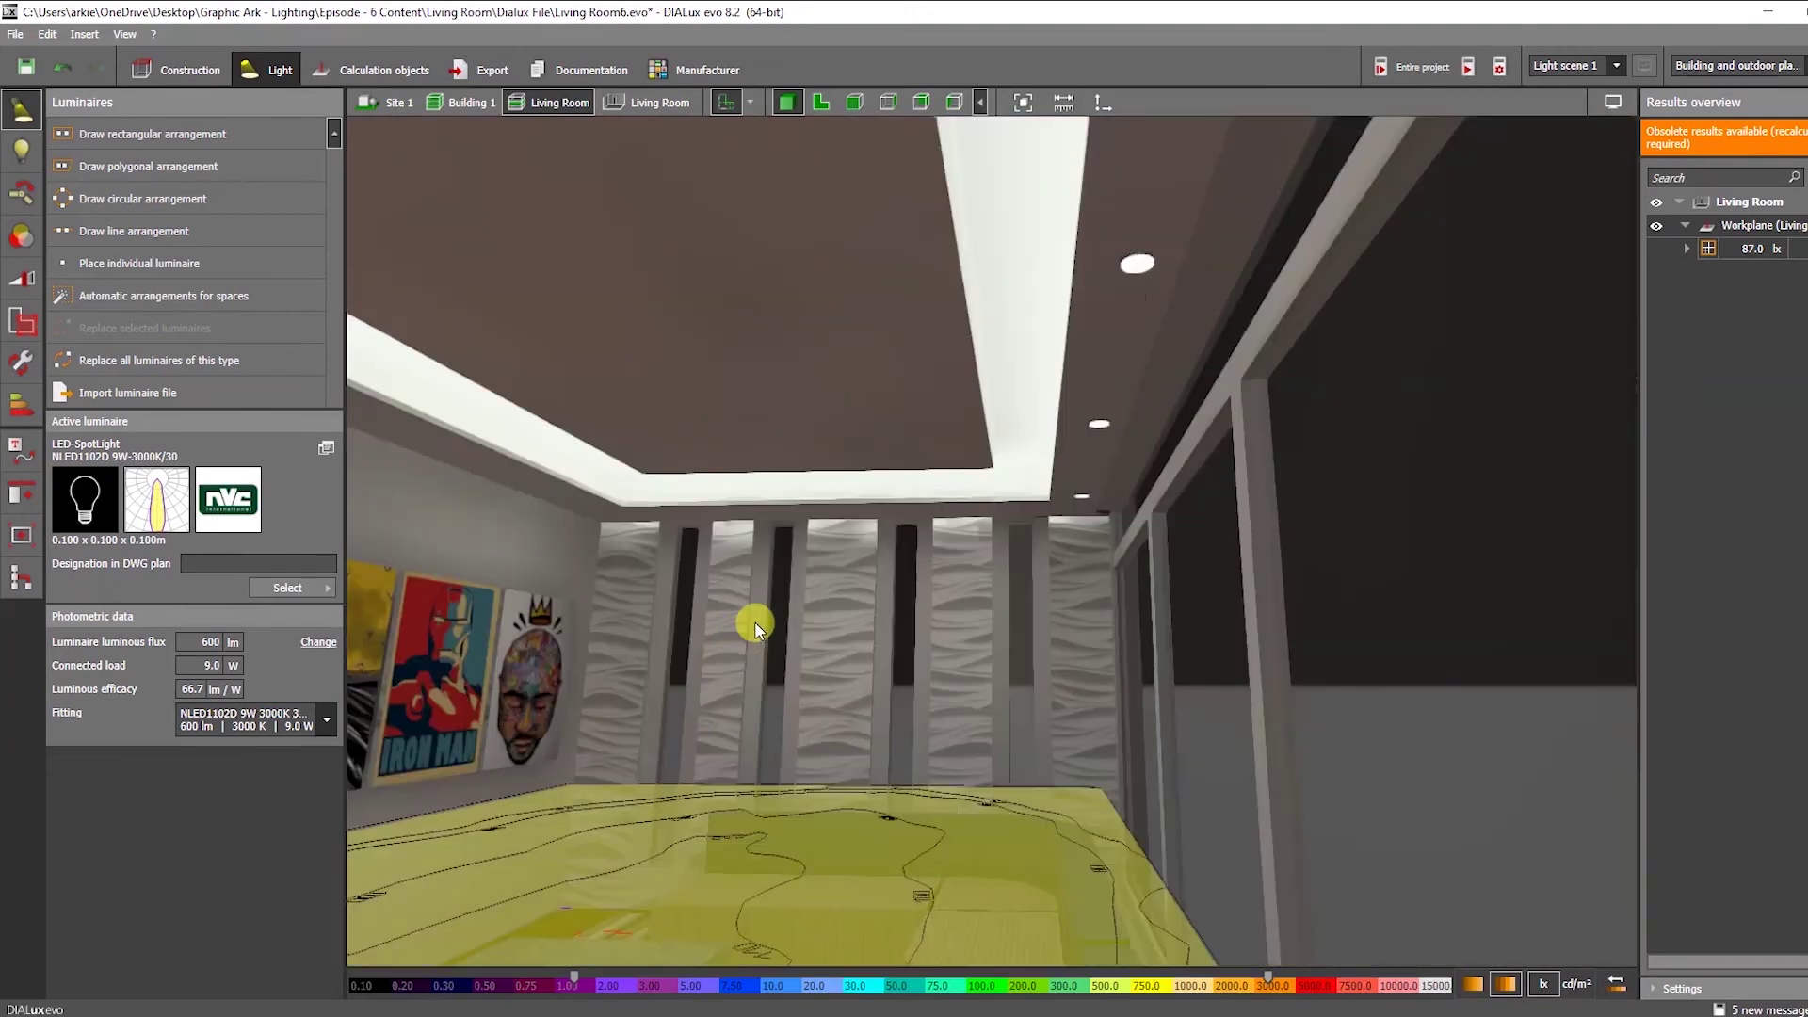
# Duplicate the row of four recessed spotlights along the opposite wall with the door and pictures.
pyautogui.click(1145, 271)
pyautogui.rightClick(1147, 269)
pyautogui.press('Escape')
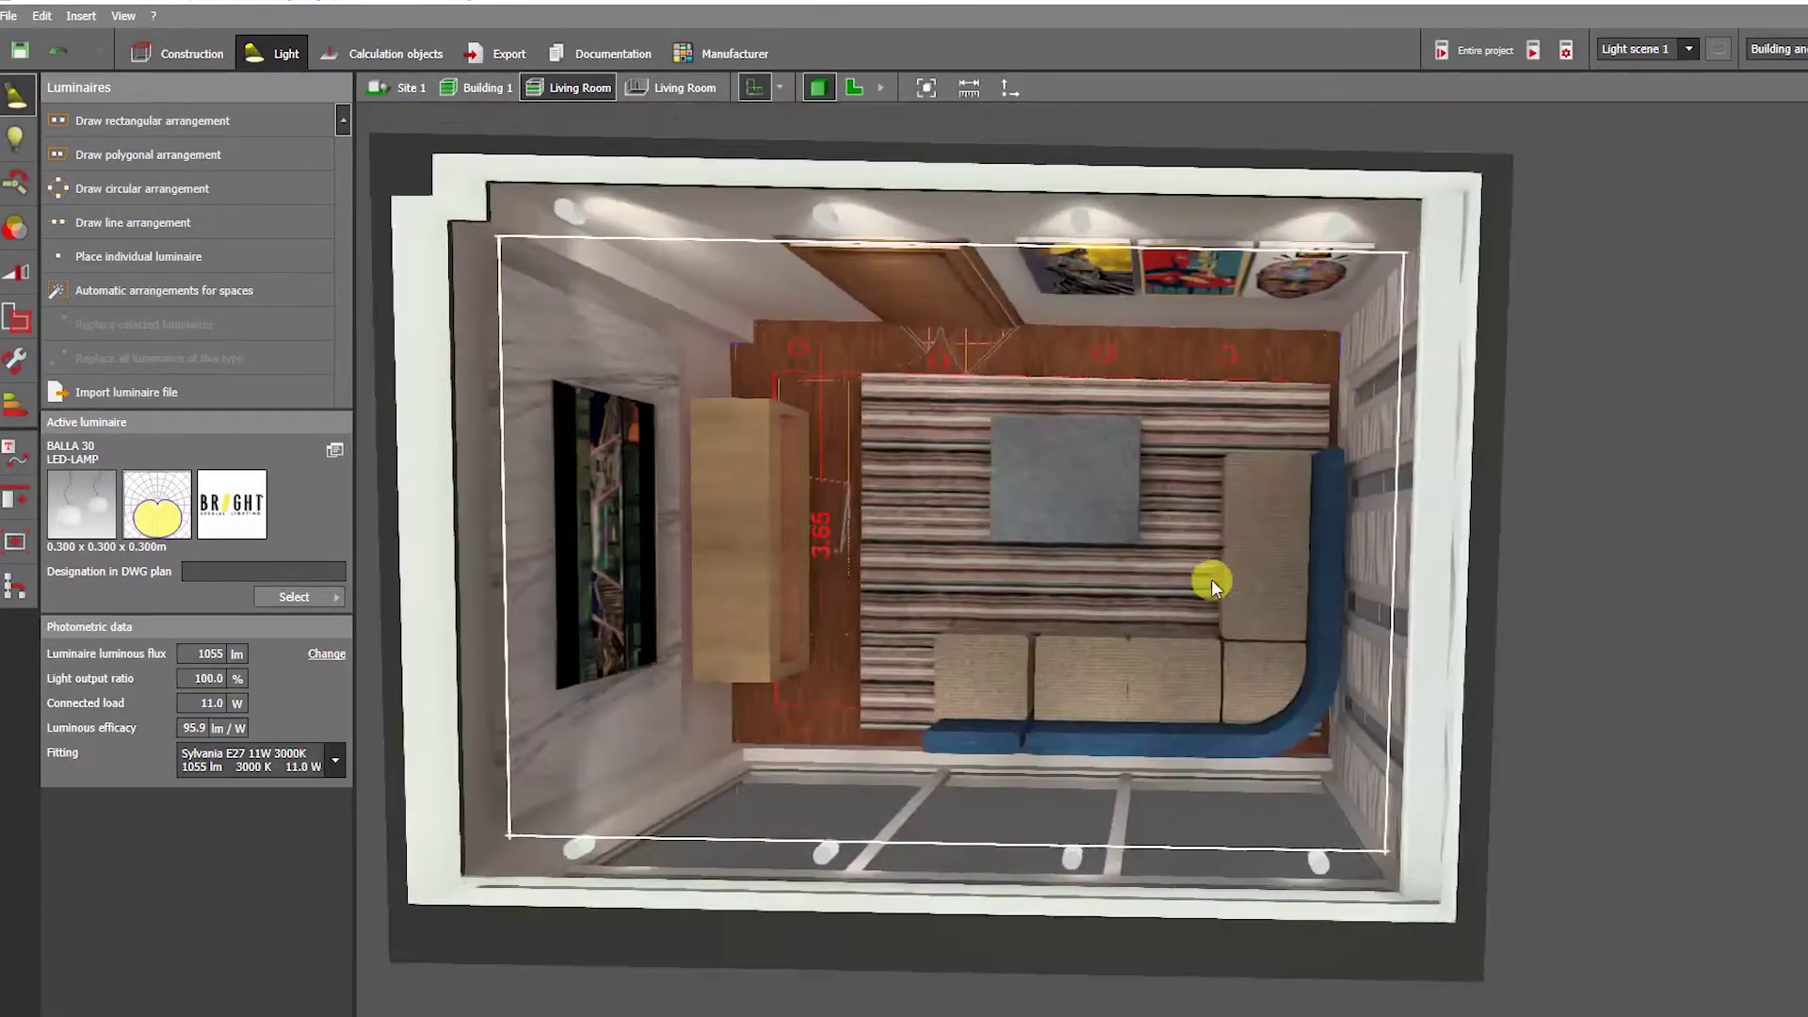
# Place a BALLA 30 pendant in the plan and align it with the lamp symbol beside the coffee table, at about X 2.075, Y -2.738 m.
pyautogui.moveTo(1211, 577); pyautogui.dragTo(1283, 637)
pyautogui.click(856, 88)
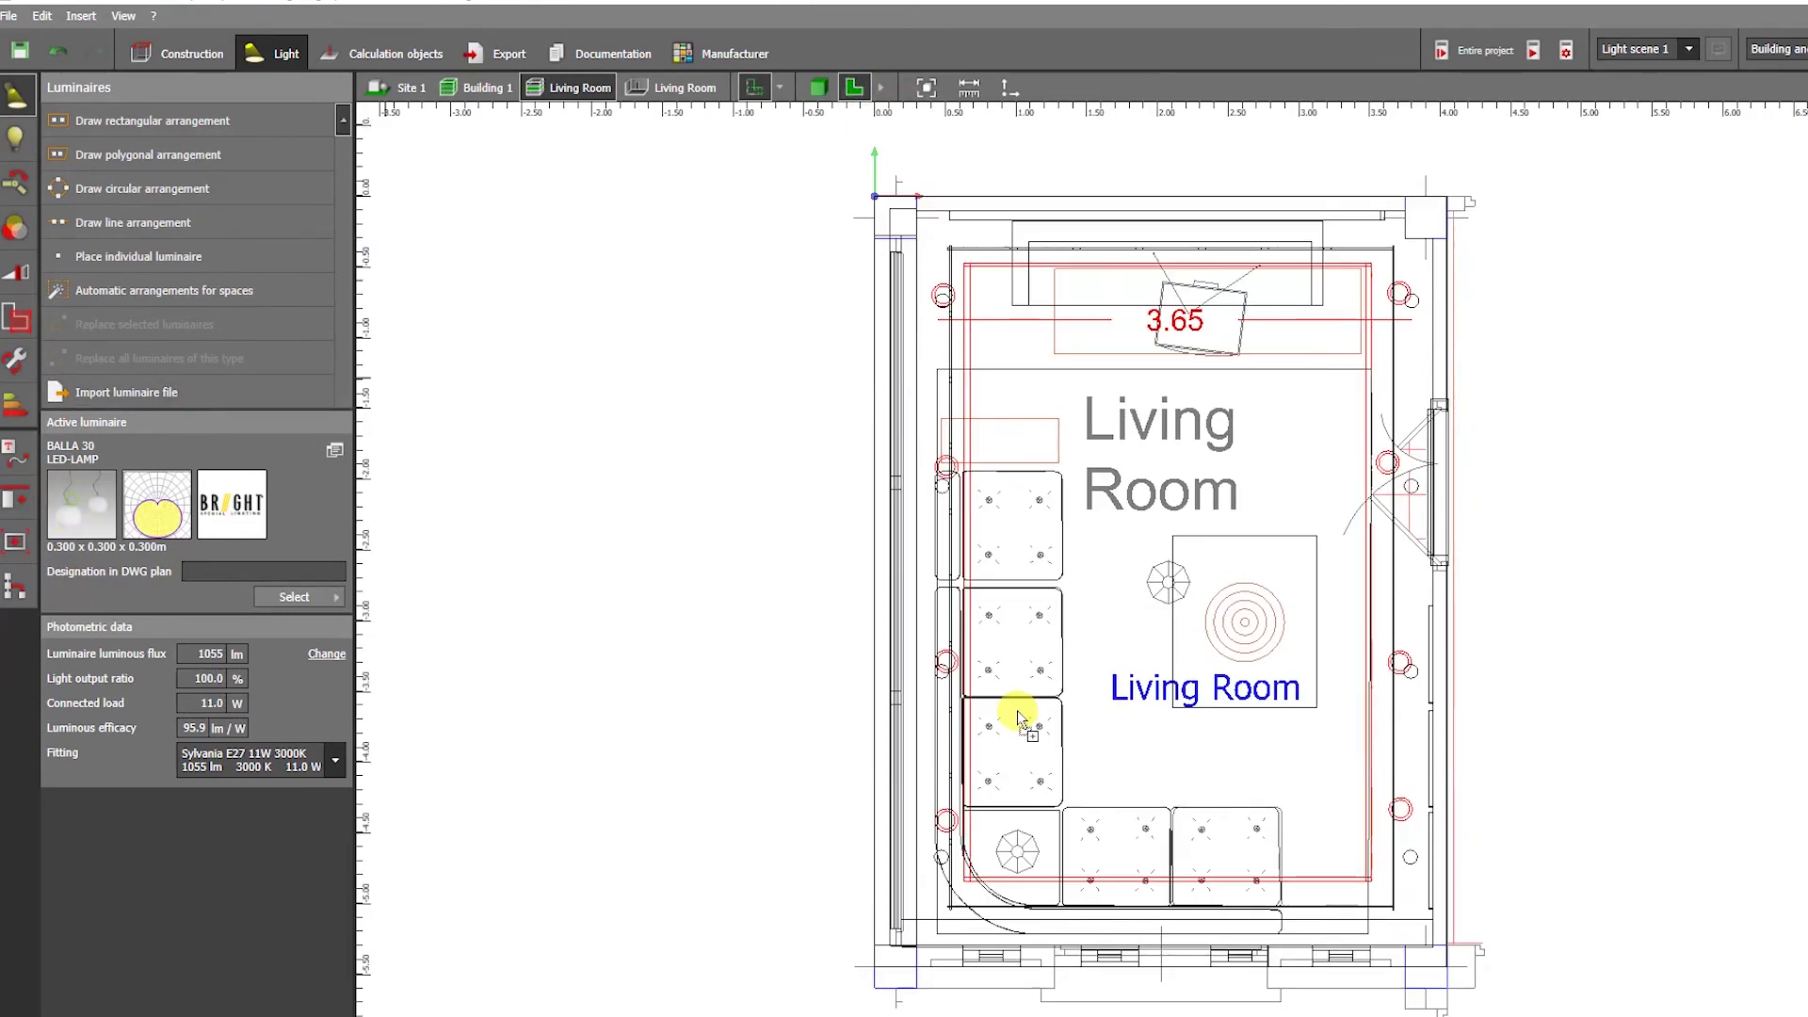
pyautogui.click(1169, 583)
pyautogui.scroll(5, 1177, 574)
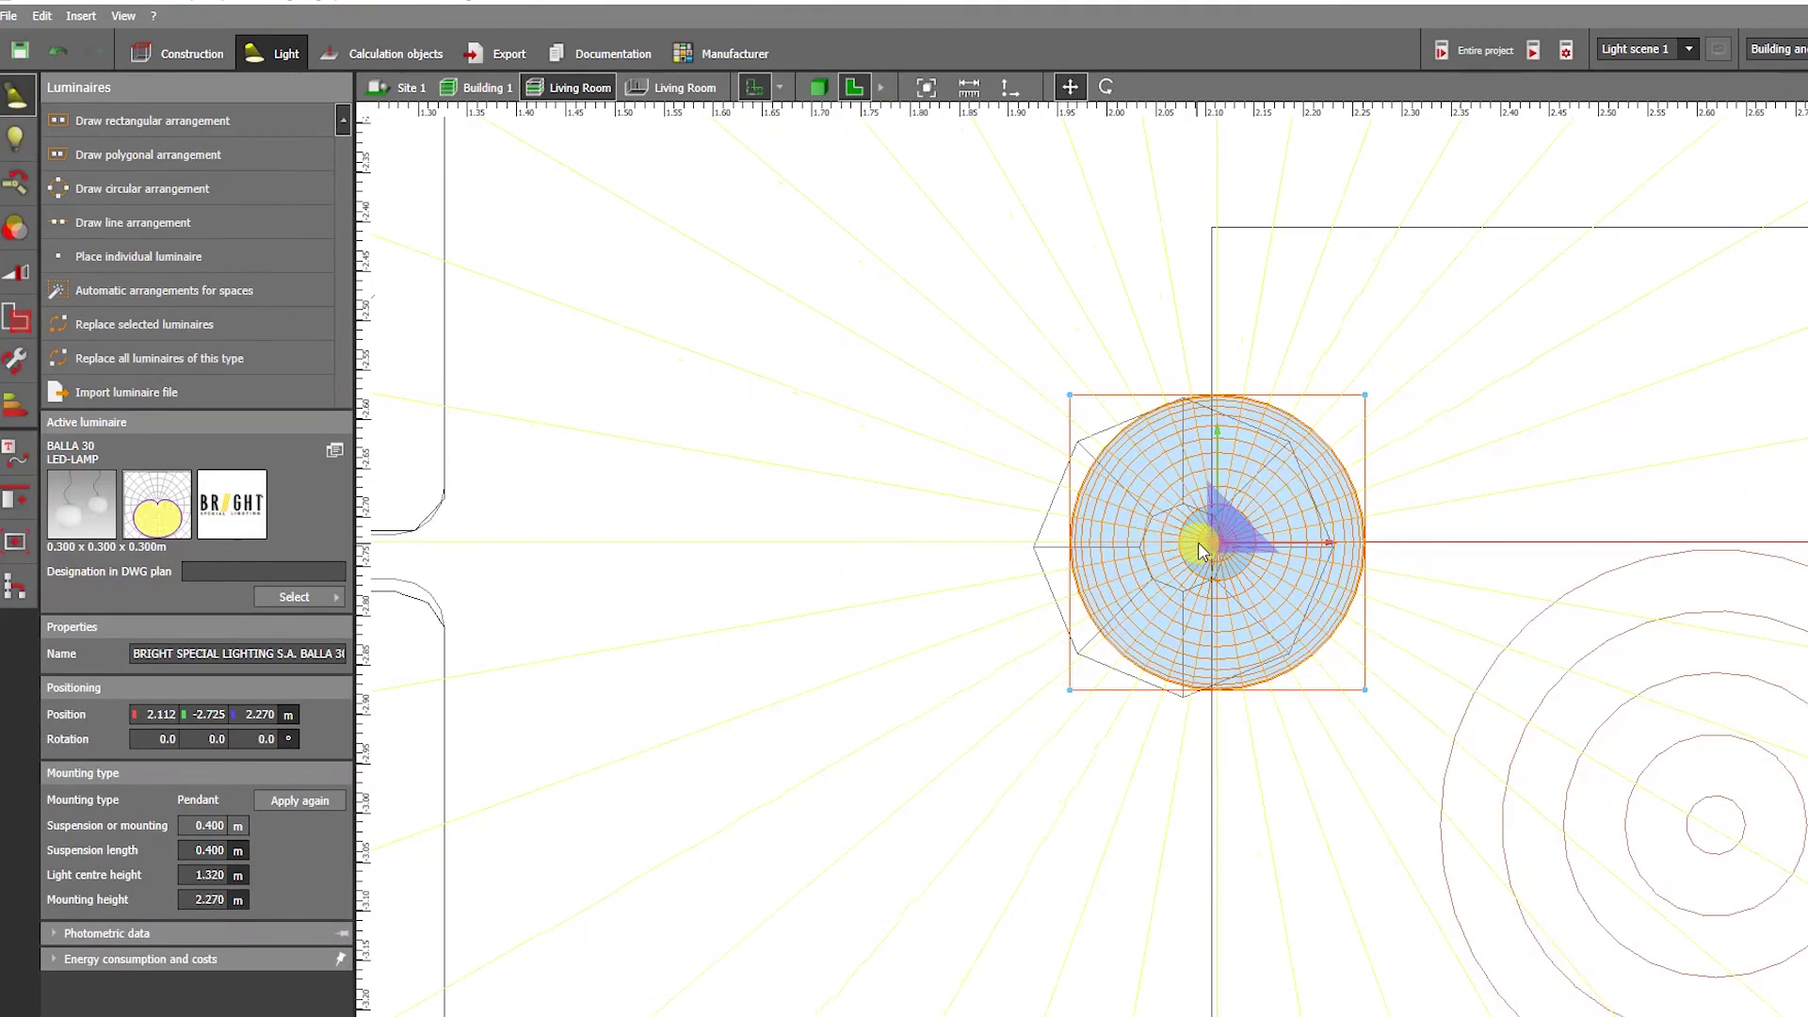
pyautogui.rightClick(1218, 532)
pyautogui.click(1234, 550)
pyautogui.moveTo(1201, 546); pyautogui.dragTo(1163, 559)
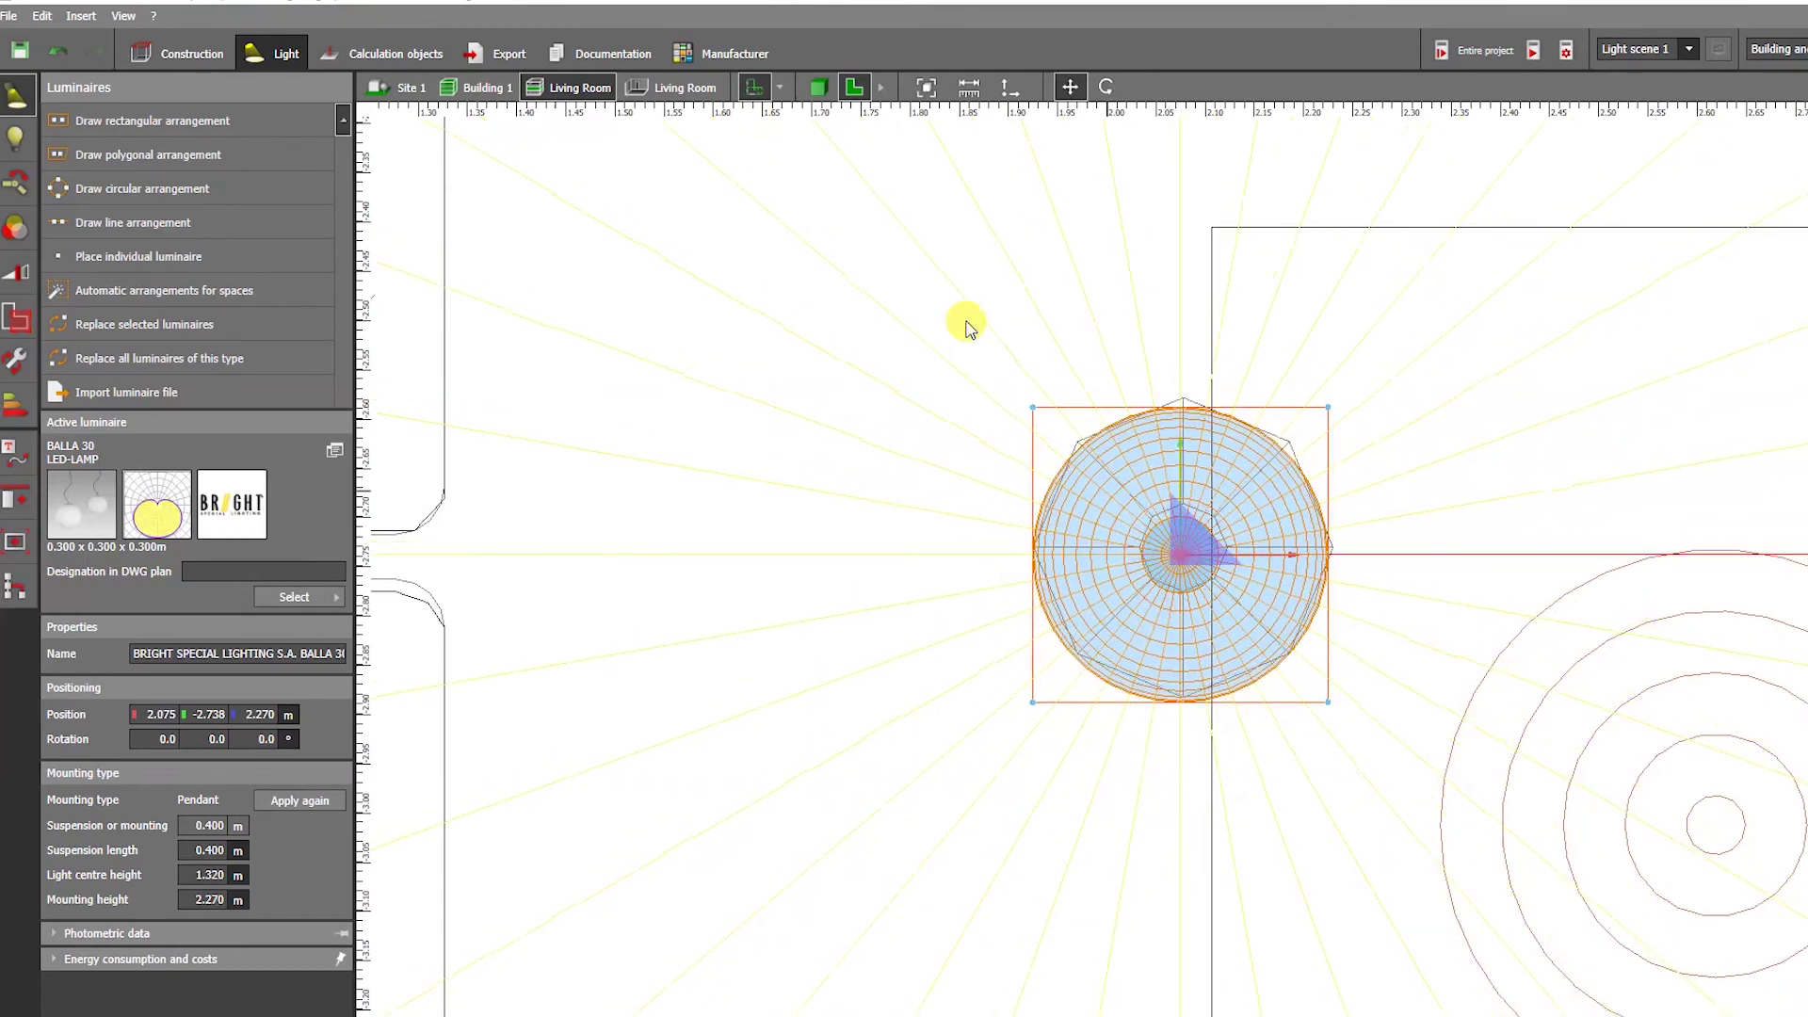
# Insert a second BALLA 30 pendant and move it close to the first, at about X 2.318, Y -2.405 m.
pyautogui.click(820, 88)
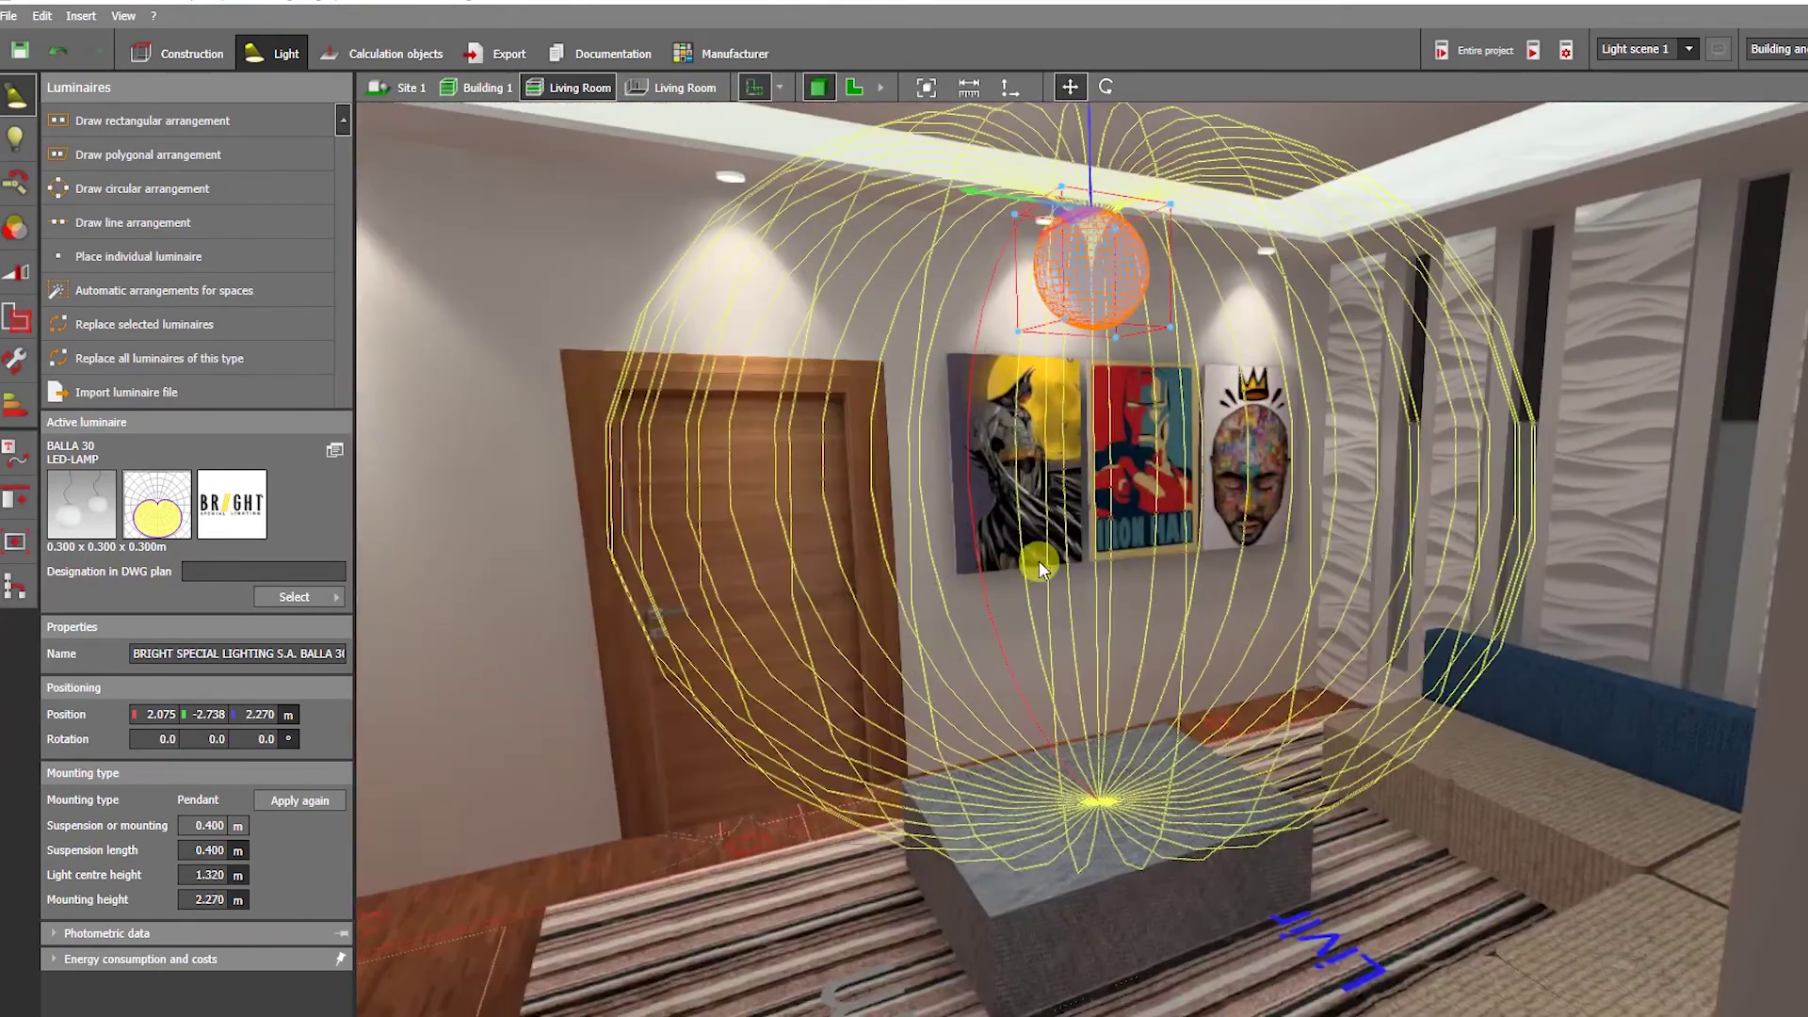
pyautogui.click(1039, 563)
pyautogui.moveTo(1039, 564); pyautogui.dragTo(1083, 555, button='right')
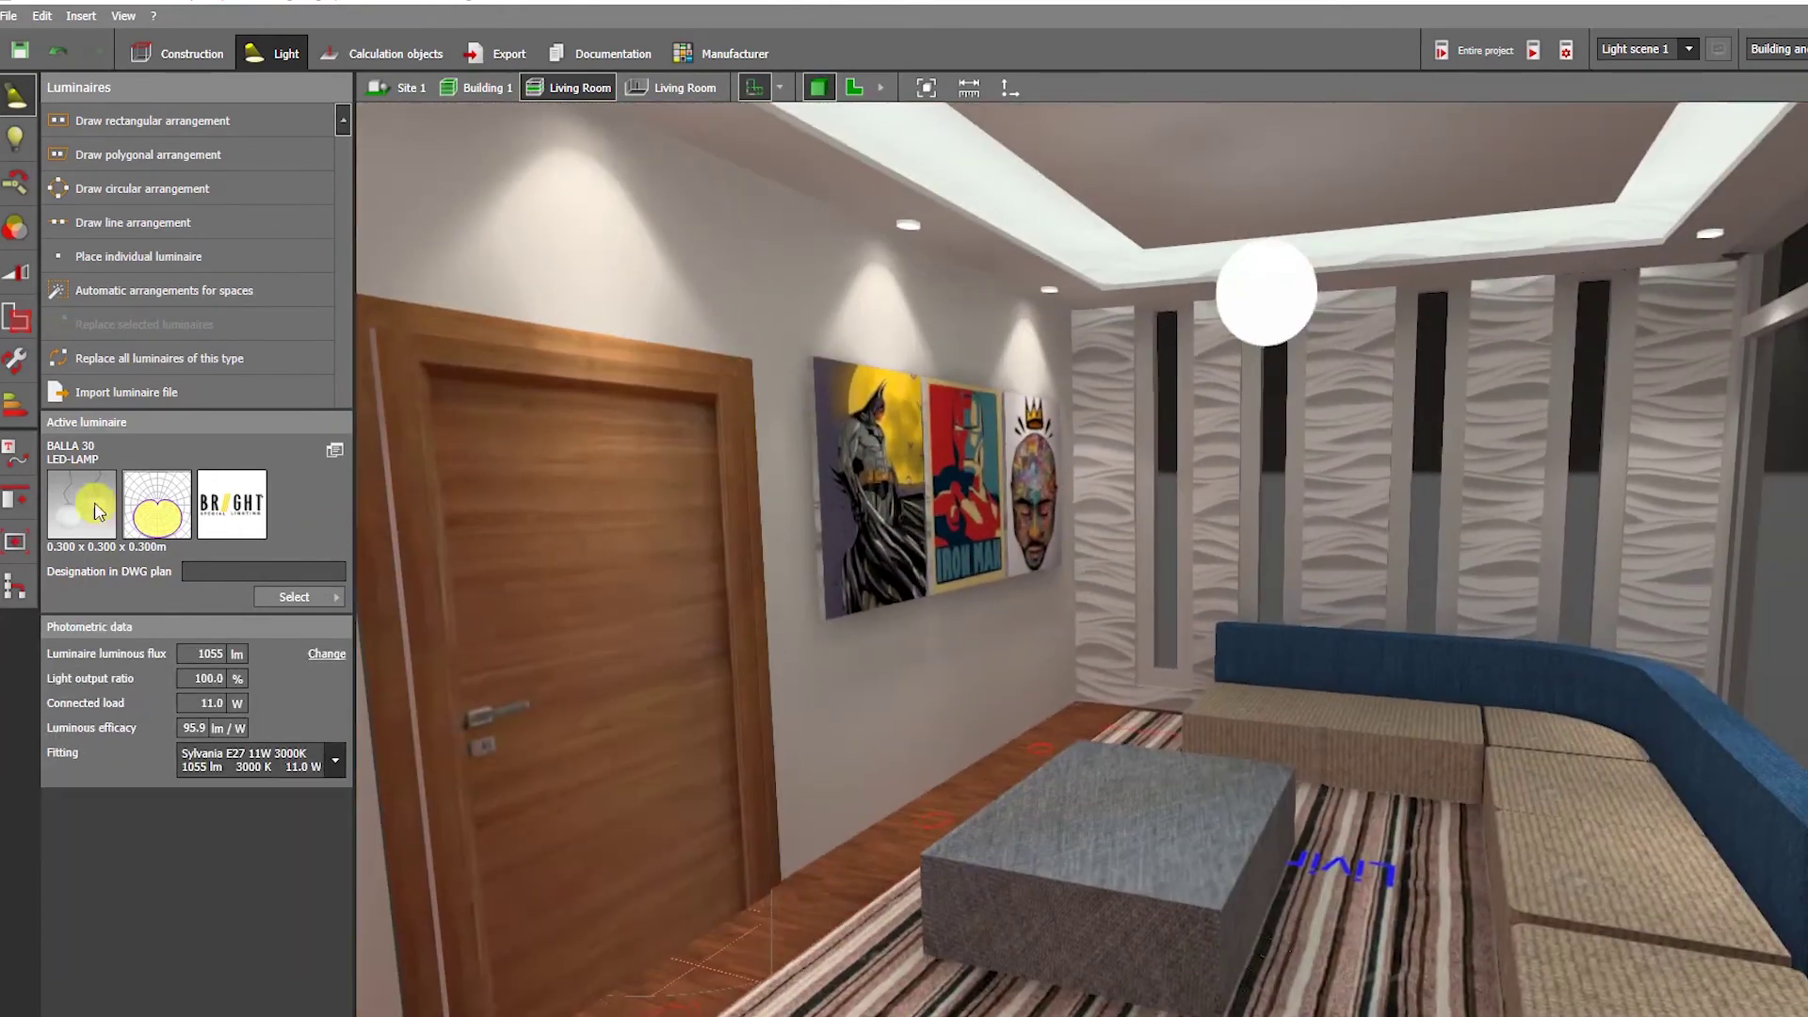
pyautogui.click(1266, 289)
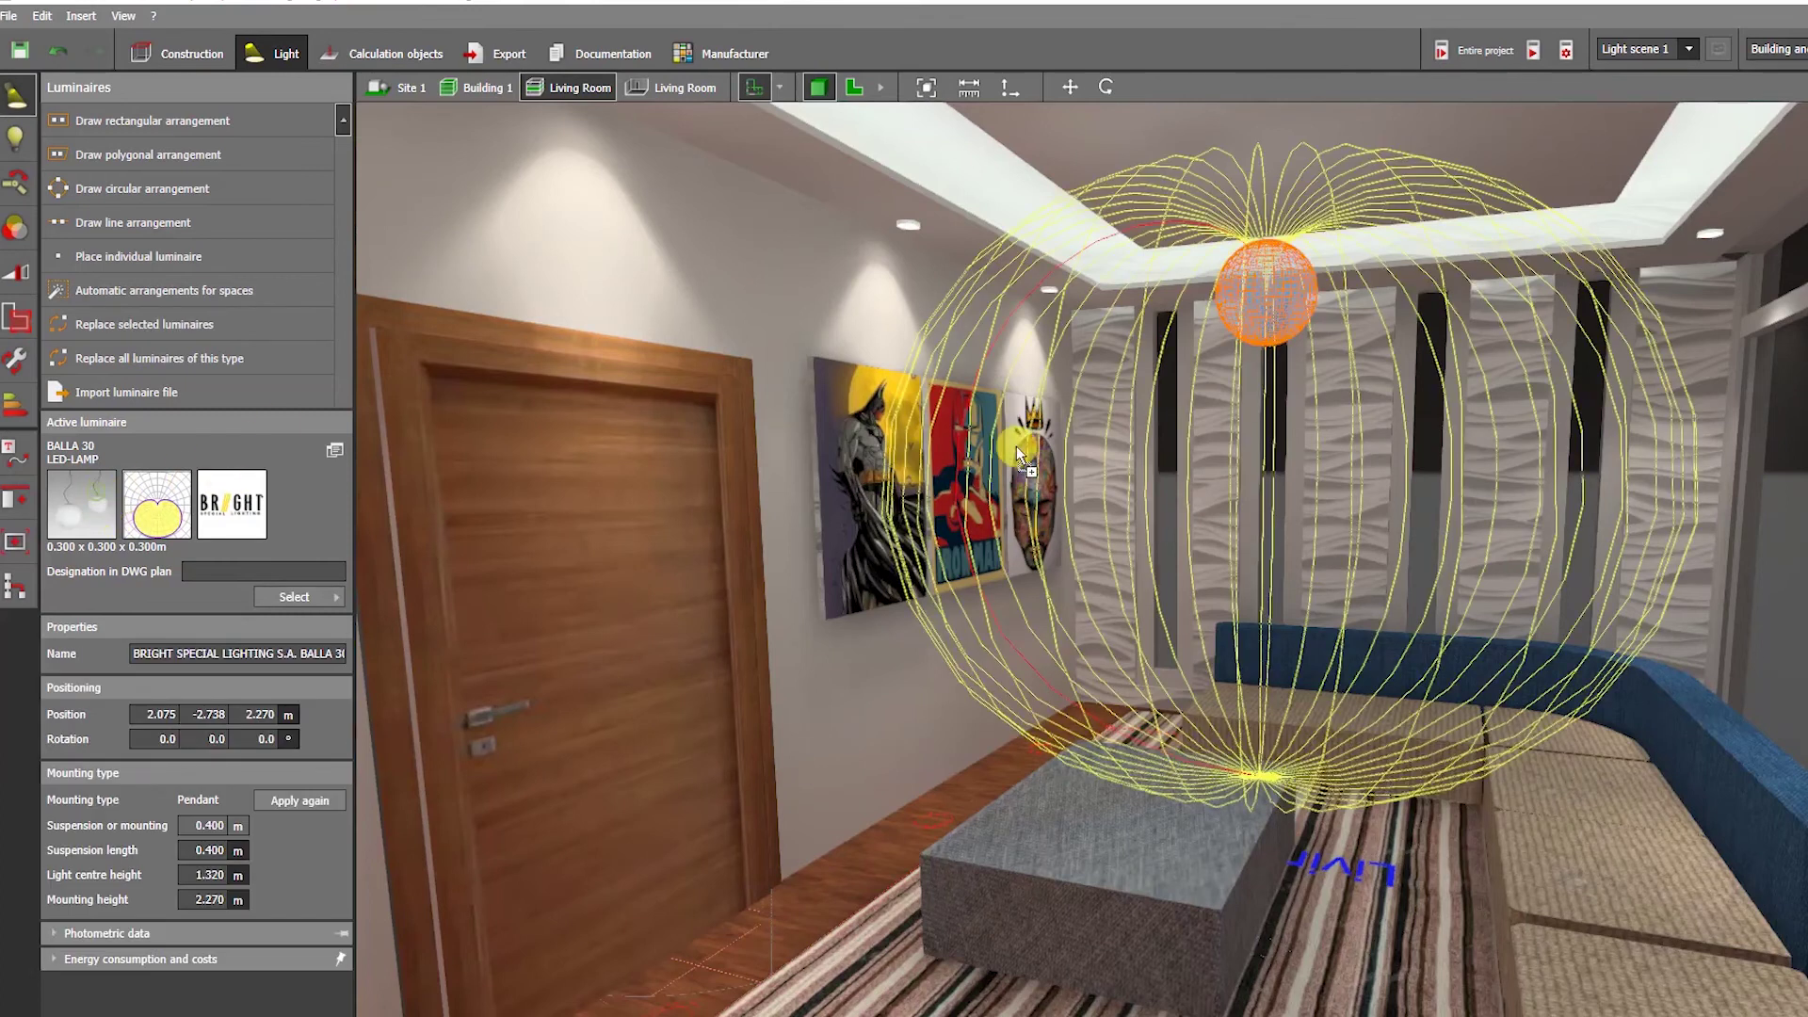
pyautogui.moveTo(1017, 456); pyautogui.dragTo(1082, 436)
pyautogui.click(855, 87)
pyautogui.scroll(-8, 1083, 551)
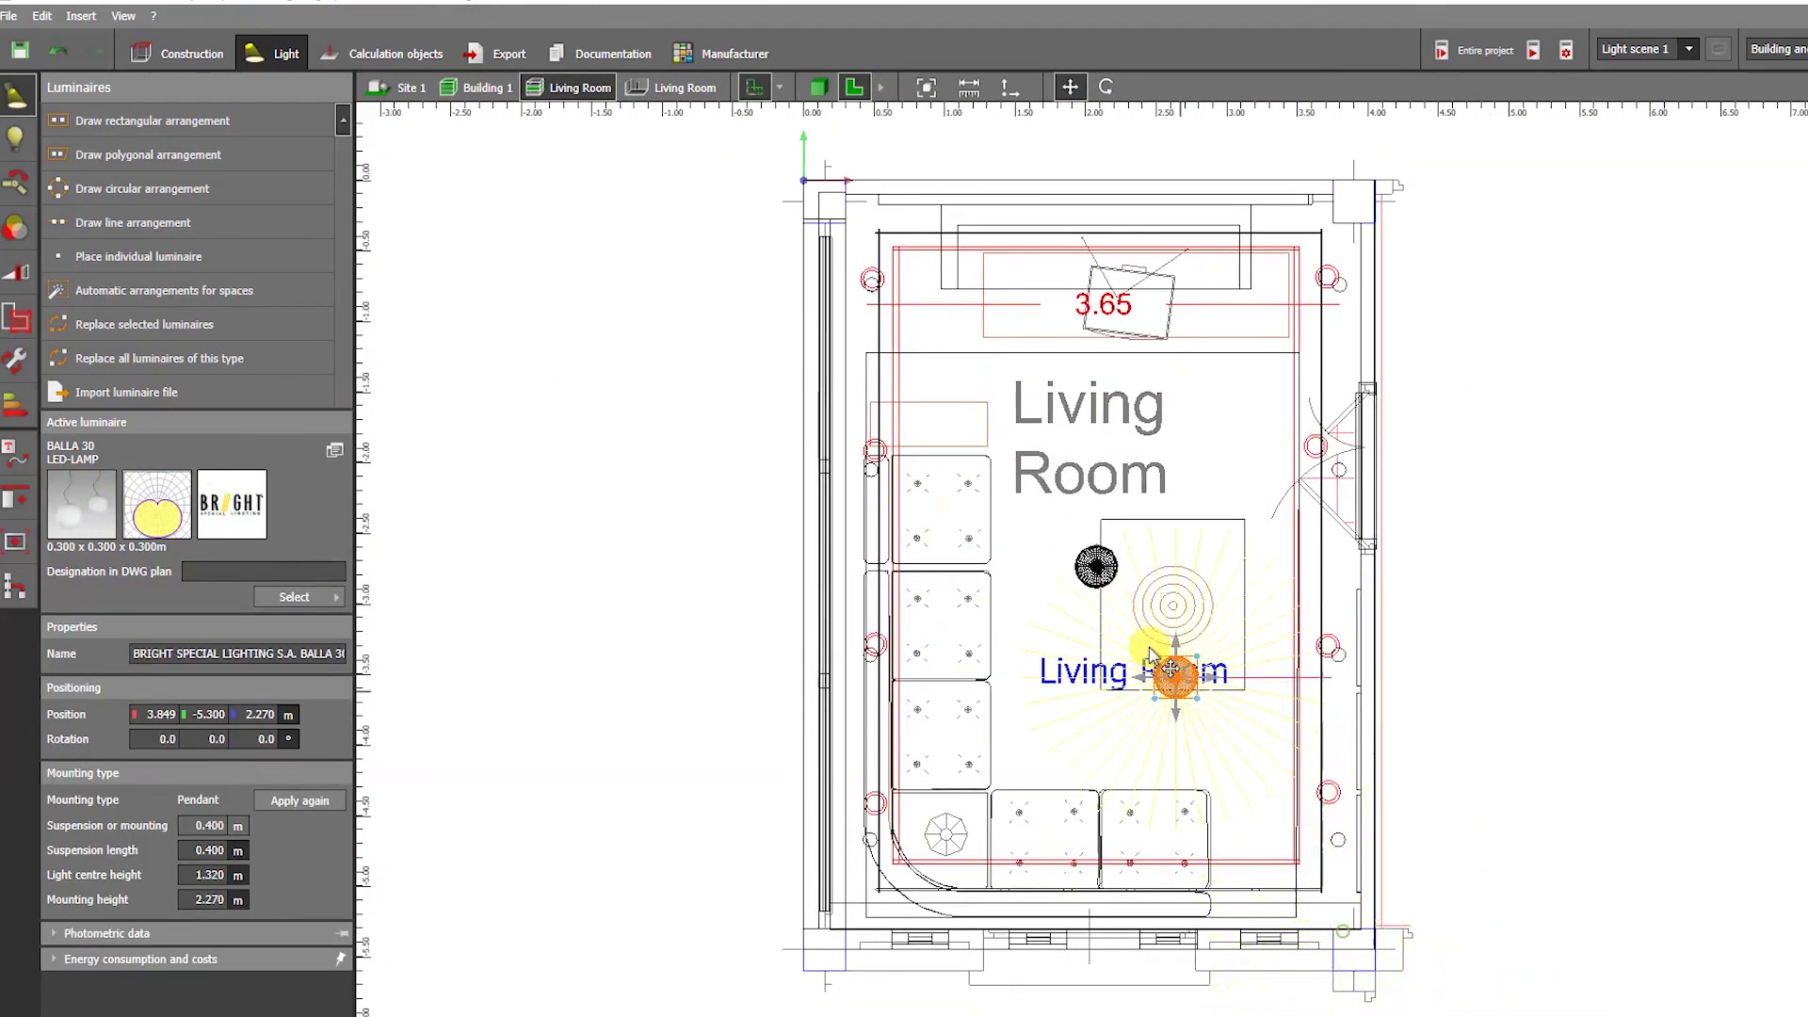
pyautogui.click(817, 88)
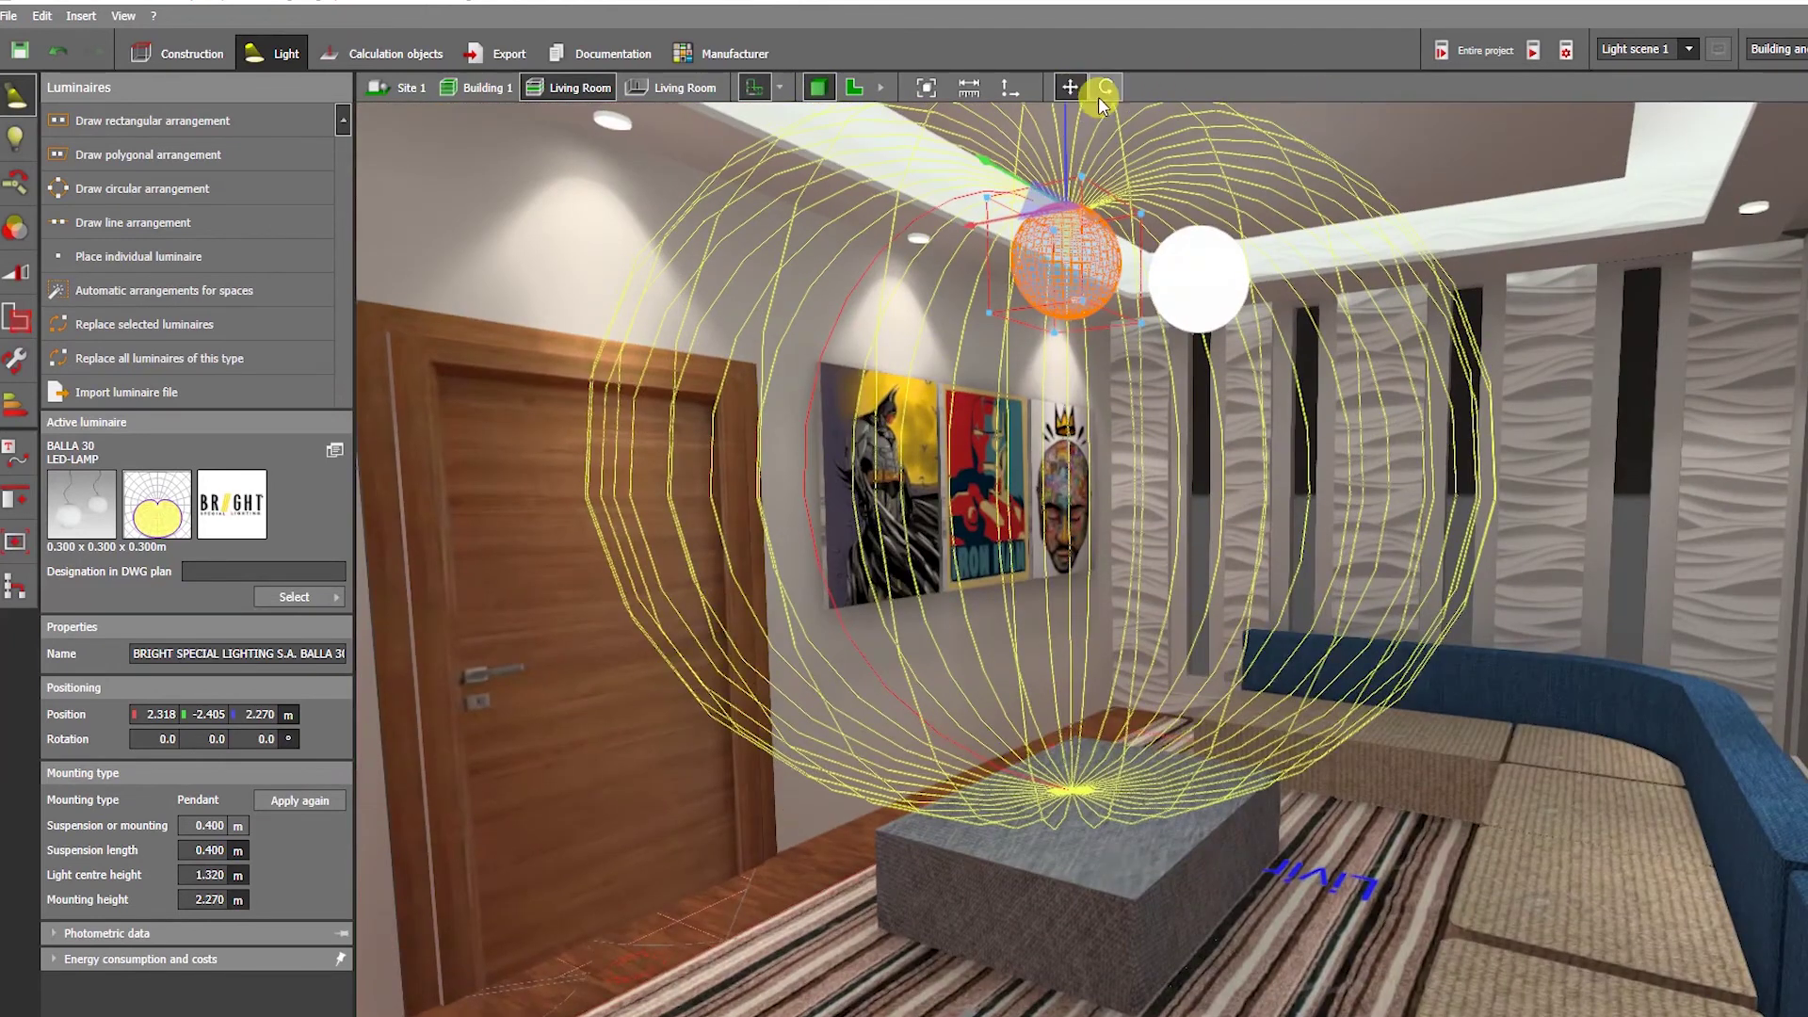
# Raise the second pendant so the two globes hang at different heights.
pyautogui.moveTo(1124, 160); pyautogui.dragTo(1087, 260, button='middle')
pyautogui.moveTo(996, 249); pyautogui.dragTo(1013, 179)
pyautogui.click(1275, 538)
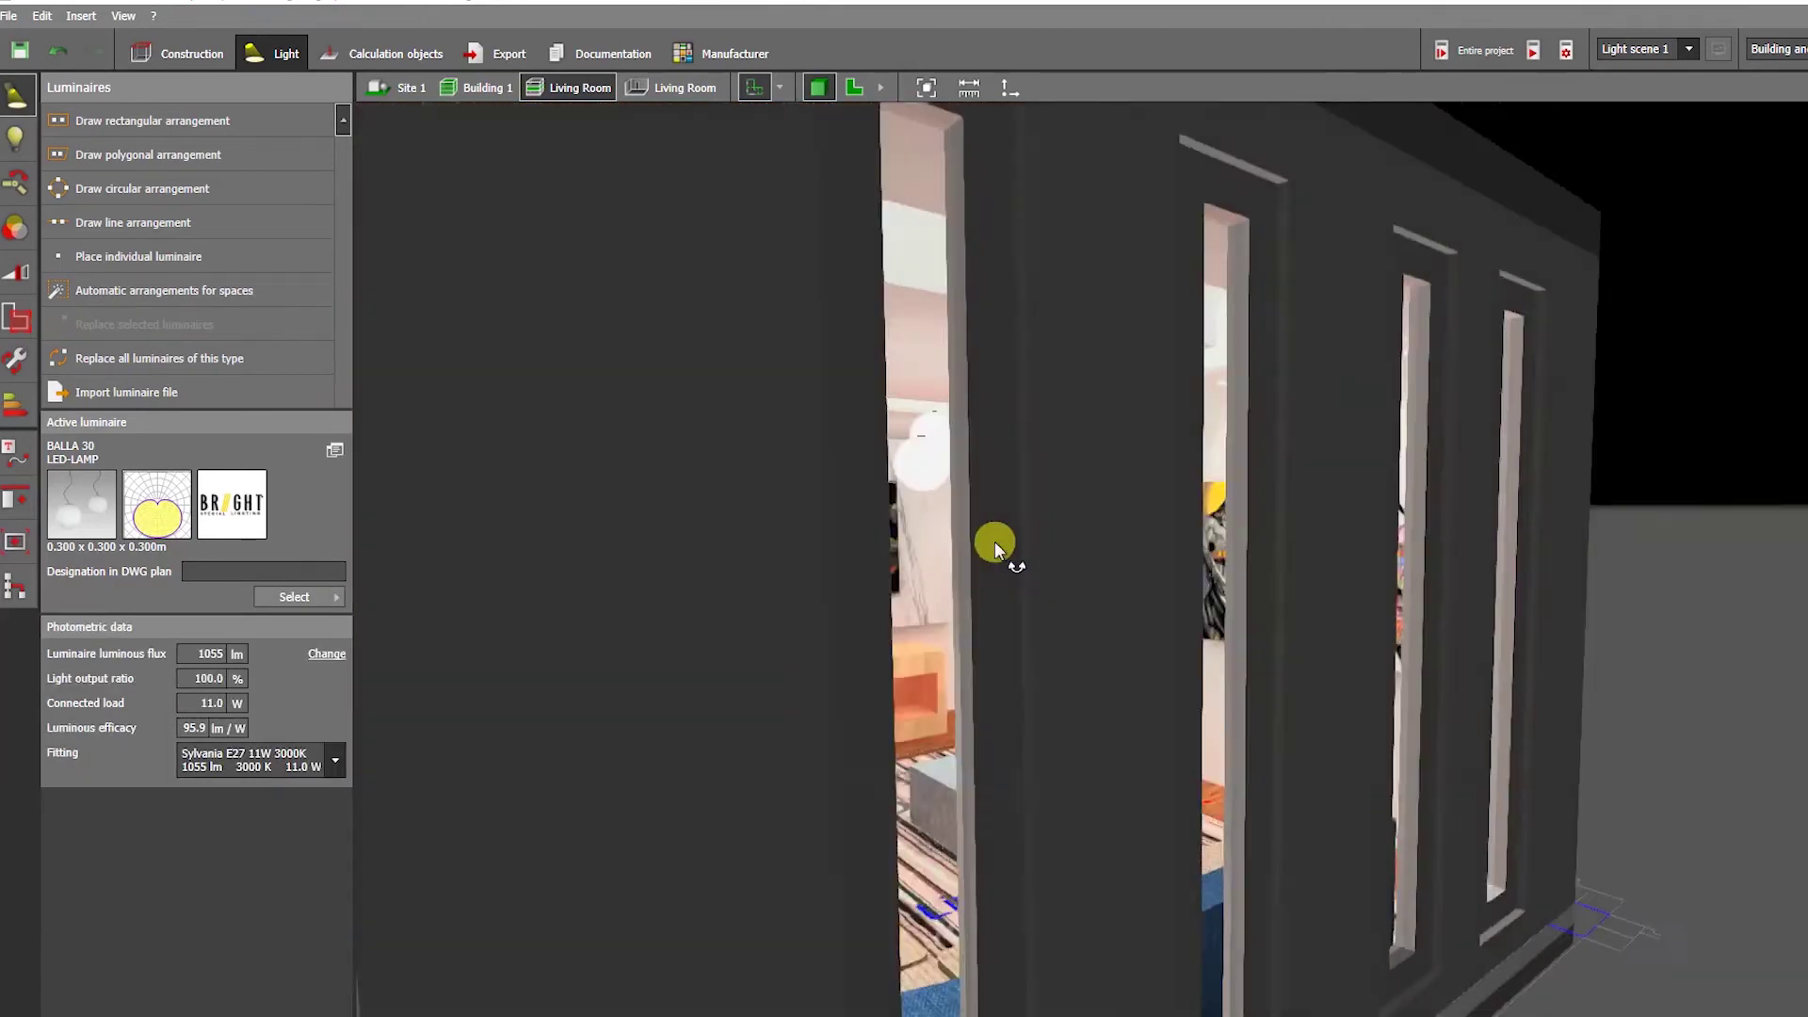